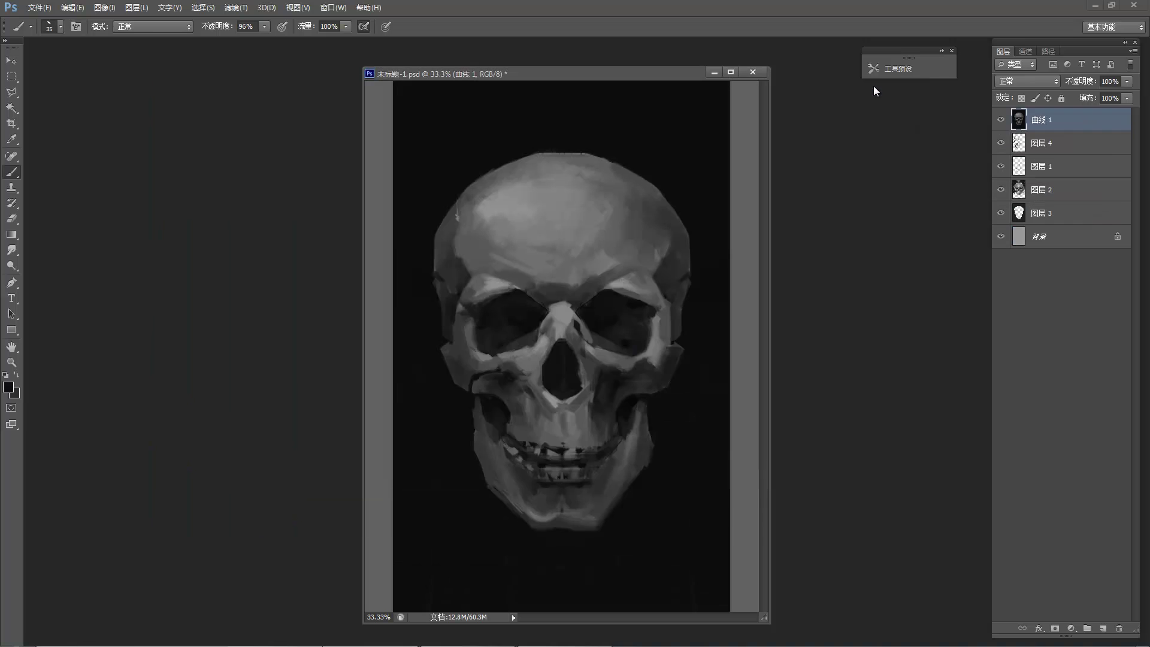
# Paint sampled grey tones over the lower forehead and brow above the right-hand eye socket on layer 曲线 1.
pyautogui.press('super')
pyautogui.press('super')
pyautogui.keyDown('alt'); pyautogui.click(550, 276); pyautogui.keyUp('alt')
pyautogui.keyDown('alt'); pyautogui.click(602, 259); pyautogui.keyUp('alt')
pyautogui.keyDown('alt'); pyautogui.click(628, 255); pyautogui.keyUp('alt')
pyautogui.keyDown('alt'); pyautogui.click(626, 281); pyautogui.keyUp('alt')
pyautogui.moveTo(634, 275); pyautogui.dragTo(626, 280)
pyautogui.keyDown('alt'); pyautogui.click(612, 265); pyautogui.keyUp('alt')
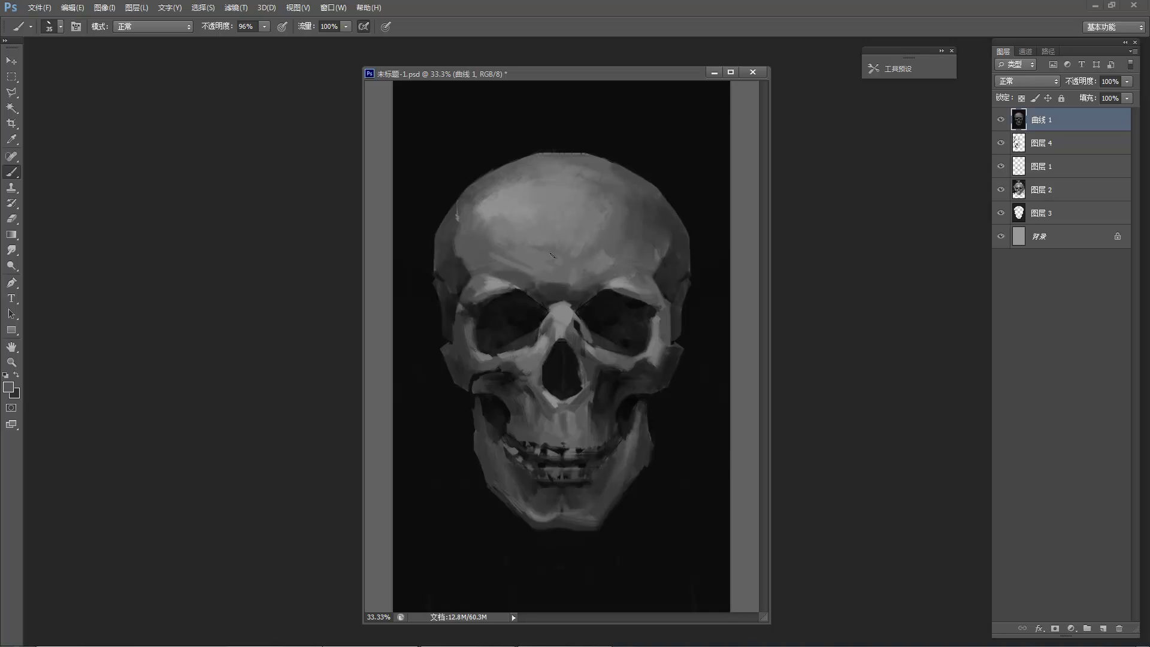
# Blend sampled mid-grey tones across the lower forehead from the centre to above the left-hand brow.
pyautogui.keyDown('alt'); pyautogui.click(560, 278); pyautogui.keyUp('alt')
pyautogui.keyDown('alt'); pyautogui.click(533, 275); pyautogui.keyUp('alt')
pyautogui.keyDown('alt'); pyautogui.click(554, 278); pyautogui.keyUp('alt')
pyautogui.keyDown('alt'); pyautogui.click(536, 276); pyautogui.keyUp('alt')
pyautogui.moveTo(529, 276); pyautogui.dragTo(542, 269)
pyautogui.keyDown('alt'); pyautogui.click(519, 272); pyautogui.keyUp('alt')
# Refine the light and shadow on the nasal bridge between the eye sockets with a 50 px brush.
pyautogui.keyDown('alt'); pyautogui.click(576, 299); pyautogui.keyUp('alt')
pyautogui.keyDown('alt'); pyautogui.click(557, 305); pyautogui.keyUp('alt')
pyautogui.keyDown('alt'); pyautogui.click(566, 309); pyautogui.keyUp('alt')
pyautogui.keyDown('alt'); pyautogui.click(570, 308); pyautogui.keyUp('alt')
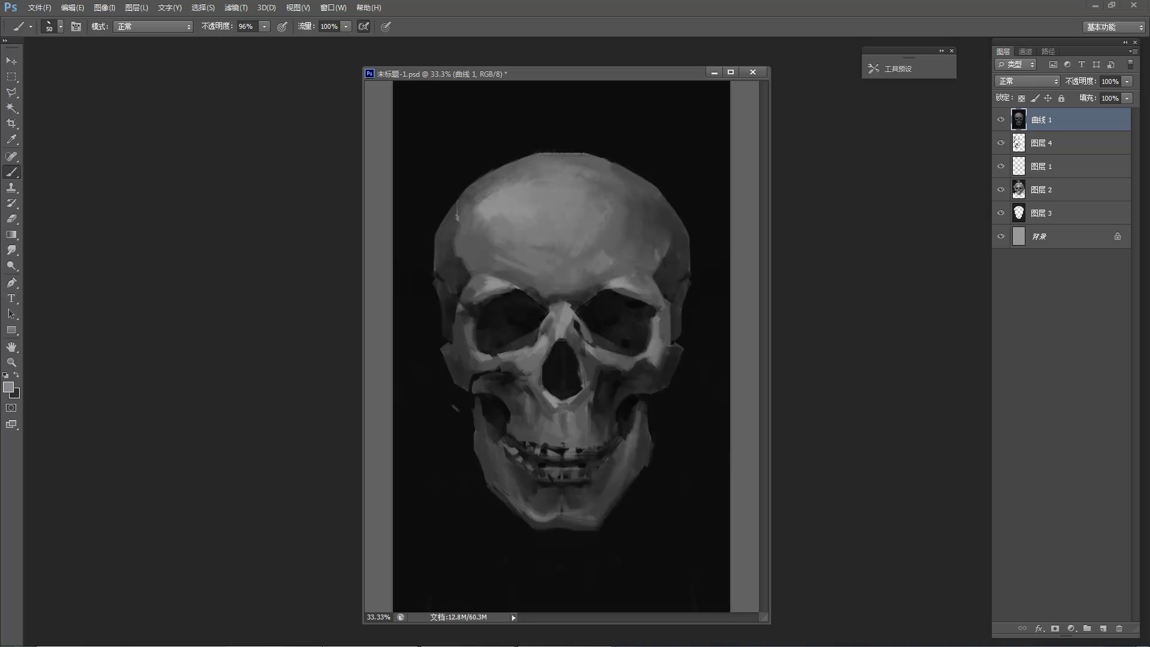
# Clean up the outer edge of the left-hand jaw below the cheekbone with sampled jaw and background tones.
pyautogui.keyDown('alt'); pyautogui.click(487, 439); pyautogui.keyUp('alt')
pyautogui.keyDown('alt'); pyautogui.click(475, 426); pyautogui.keyUp('alt')
pyautogui.keyDown('alt'); pyautogui.click(460, 403); pyautogui.keyUp('alt')
# Shade the chin below the lower teeth and toward the right-hand jaw with sampled dark greys.
pyautogui.keyDown('alt'); pyautogui.click(569, 509); pyautogui.keyUp('alt')
pyautogui.keyDown('alt'); pyautogui.click(580, 481); pyautogui.keyUp('alt')
pyautogui.keyDown('alt'); pyautogui.click(582, 482); pyautogui.keyUp('alt')
pyautogui.moveTo(583, 487); pyautogui.dragTo(588, 505)
pyautogui.keyDown('alt'); pyautogui.click(608, 470); pyautogui.keyUp('alt')
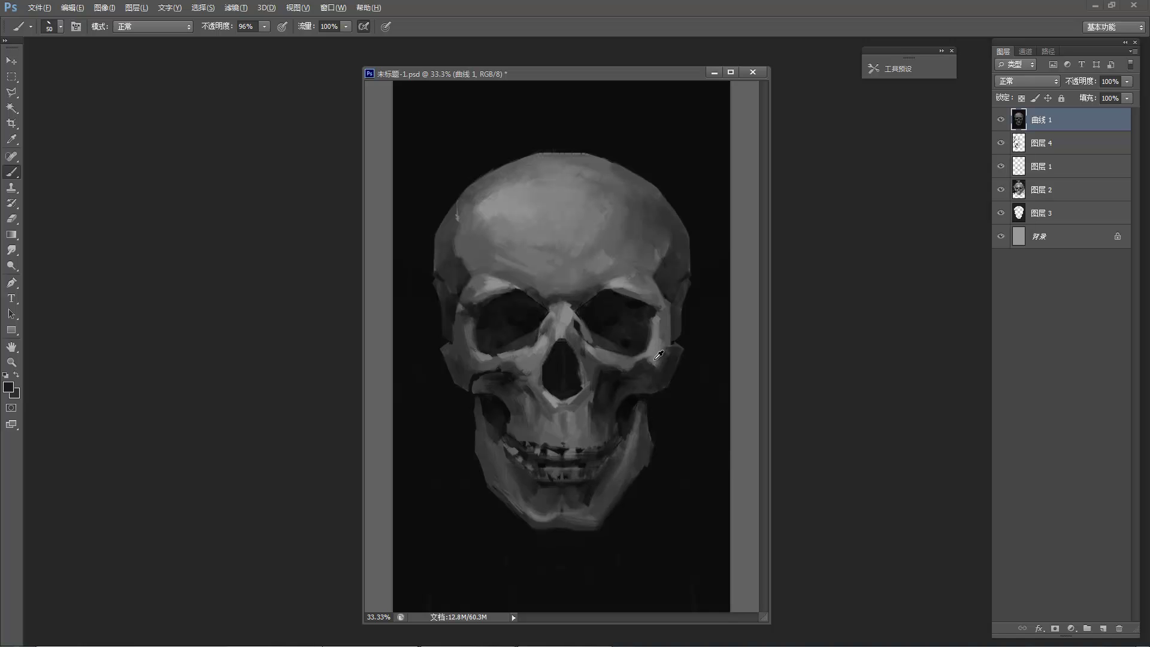
# Repaint the right-hand cheekbone and the bone beside the nasal opening with sampled greys.
pyautogui.keyDown('alt'); pyautogui.click(667, 331); pyautogui.keyUp('alt')
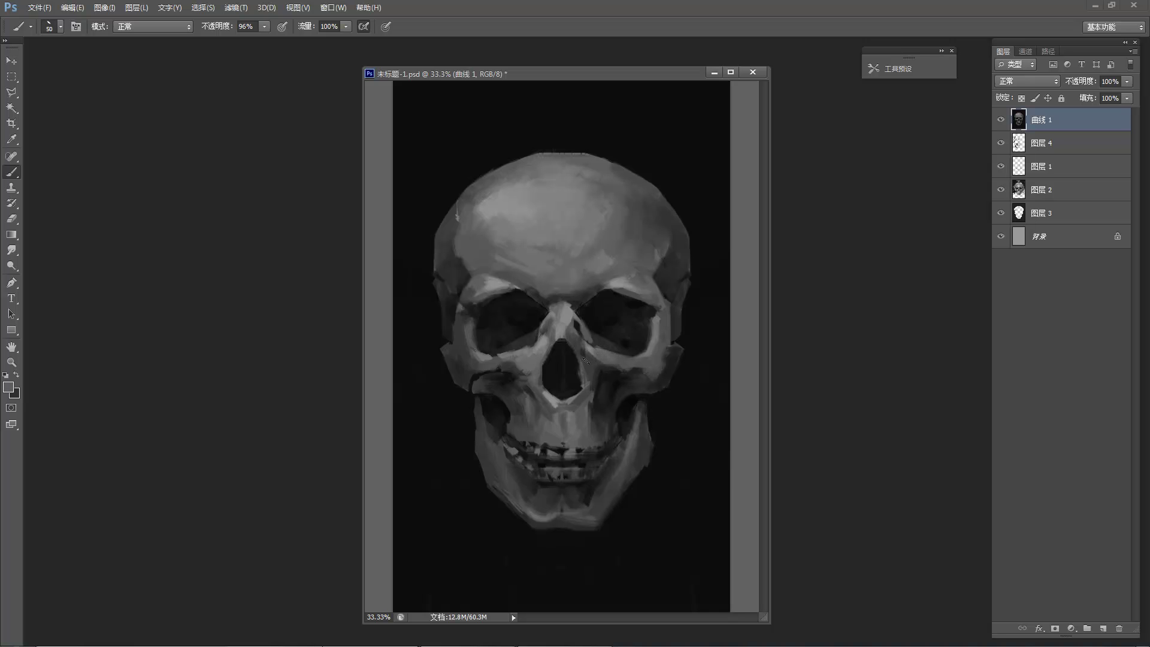
pyautogui.moveTo(589, 358); pyautogui.dragTo(597, 394)
pyautogui.keyDown('alt'); pyautogui.click(574, 331); pyautogui.keyUp('alt')
pyautogui.keyDown('alt'); pyautogui.click(615, 354); pyautogui.keyUp('alt')
pyautogui.keyDown('alt'); pyautogui.click(572, 306); pyautogui.keyUp('alt')
pyautogui.keyDown('alt'); pyautogui.click(599, 328); pyautogui.keyUp('alt')
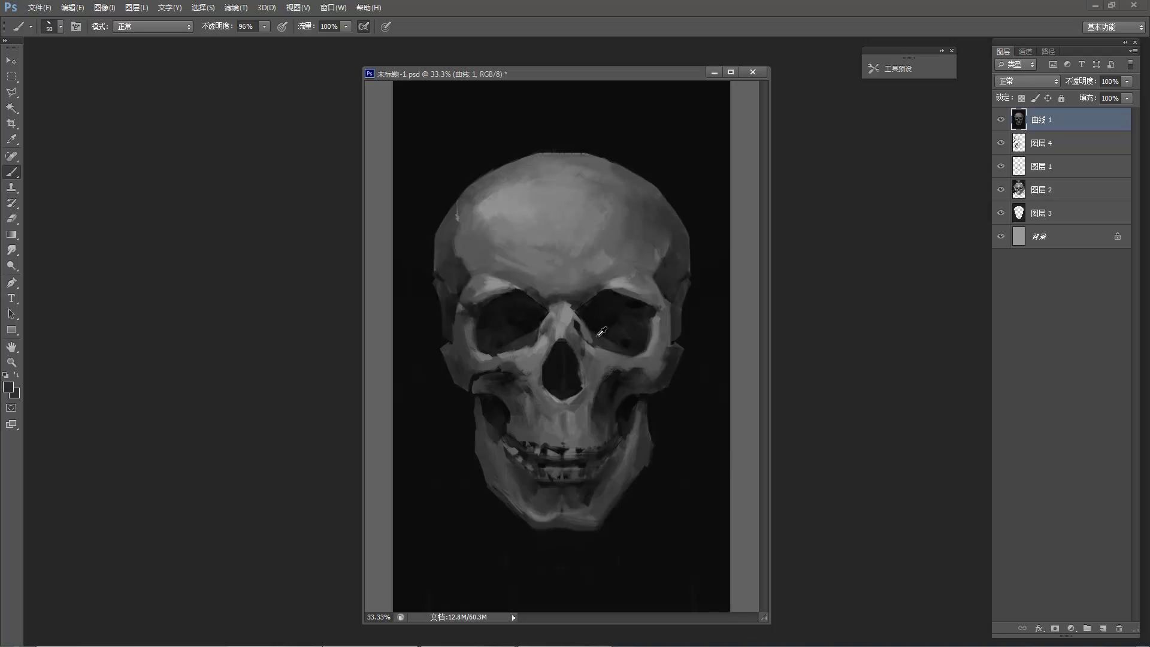
# Smooth the dark shadows inside the right-hand eye socket with sampled dark tones.
pyautogui.keyDown('alt'); pyautogui.click(596, 331); pyautogui.keyUp('alt')
pyautogui.keyDown('alt'); pyautogui.click(596, 311); pyautogui.keyUp('alt')
pyautogui.keyDown('alt'); pyautogui.click(622, 323); pyautogui.keyUp('alt')
# Adjust the tones of both brows and soften the upper forehead near the left-hand temple.
pyautogui.keyDown('alt'); pyautogui.click(501, 267); pyautogui.keyUp('alt')
pyautogui.keyDown('alt'); pyautogui.click(624, 280); pyautogui.keyUp('alt')
pyautogui.moveTo(482, 200)
pyautogui.mouseDown()
pyautogui.moveTo(508, 173)
pyautogui.moveTo(478, 200)
pyautogui.mouseUp()
pyautogui.keyDown('alt'); pyautogui.click(465, 203); pyautogui.keyUp('alt')
pyautogui.keyDown('alt'); pyautogui.click(477, 189); pyautogui.keyUp('alt')
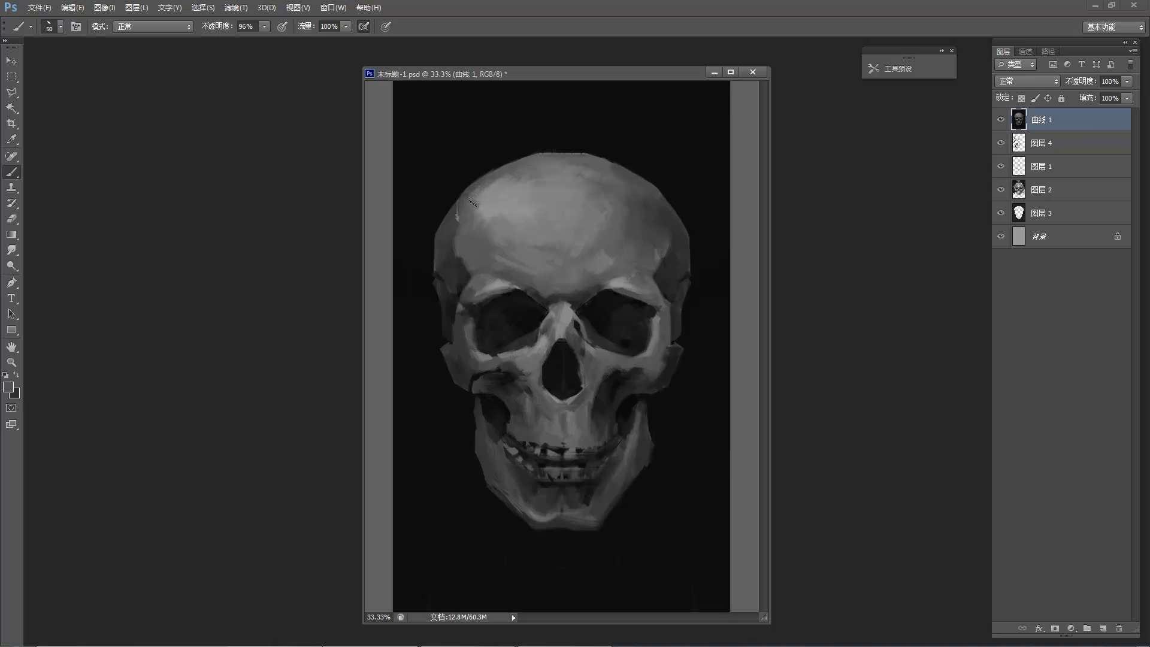
# Examine the skull's overall values at a strongly reduced size and at 33.3% zoom.
pyautogui.press('z')
pyautogui.keyDown('alt'); pyautogui.click(555, 174); pyautogui.keyUp('alt')
pyautogui.keyDown('alt'); pyautogui.click(554, 176); pyautogui.keyUp('alt')
pyautogui.keyDown('alt'); pyautogui.click(551, 180); pyautogui.keyUp('alt')
pyautogui.keyDown('alt'); pyautogui.click(550, 186); pyautogui.keyUp('alt')
pyautogui.keyDown('alt'); pyautogui.click(548, 188); pyautogui.keyUp('alt')
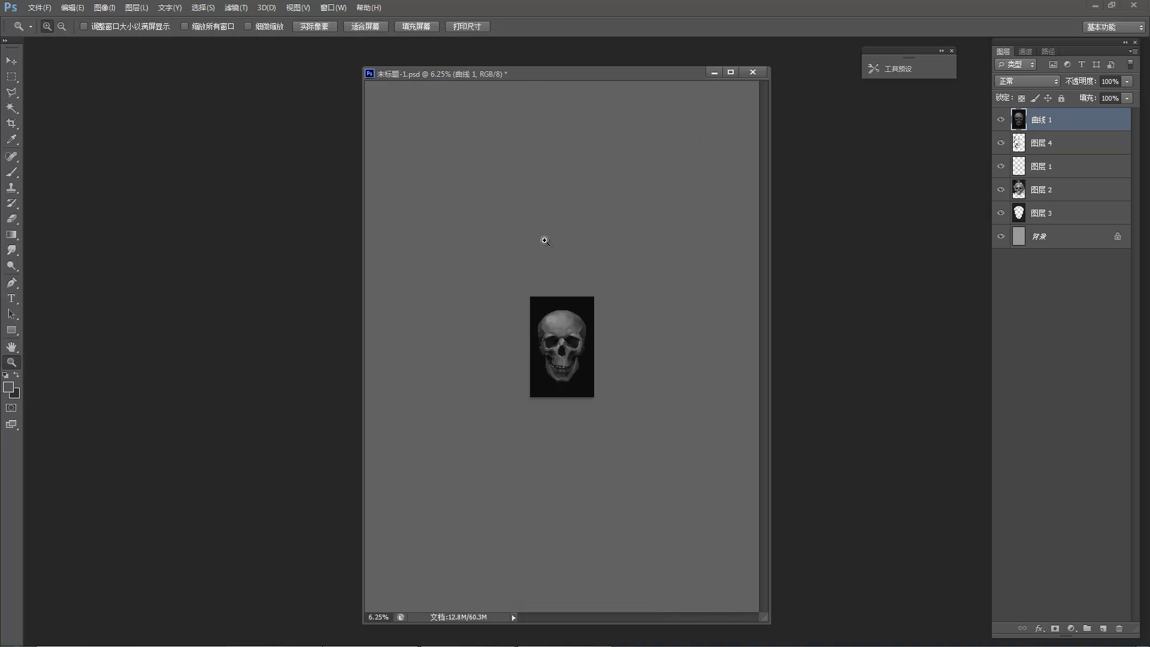
pyautogui.click(542, 263)
pyautogui.click(545, 281)
pyautogui.click(541, 278)
pyautogui.click(483, 232)
pyautogui.click(579, 434)
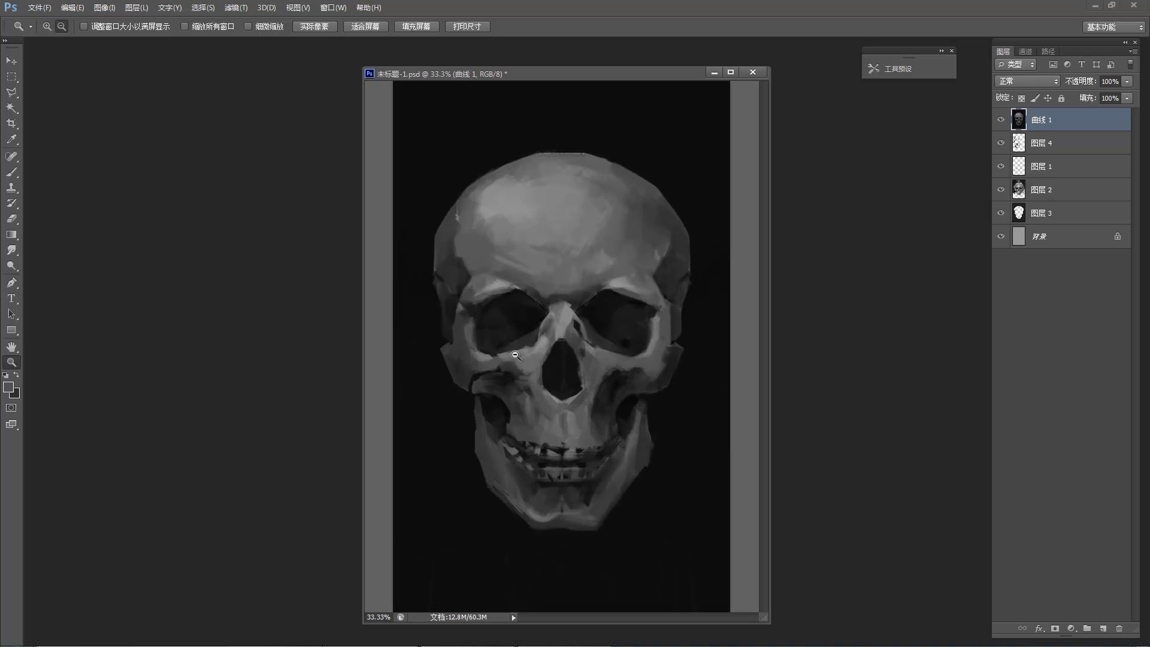
# Paint sampled tones over the teeth and the shaded chin with a 30 px brush.
pyautogui.press('b')
pyautogui.keyDown('alt'); pyautogui.click(575, 447); pyautogui.keyUp('alt')
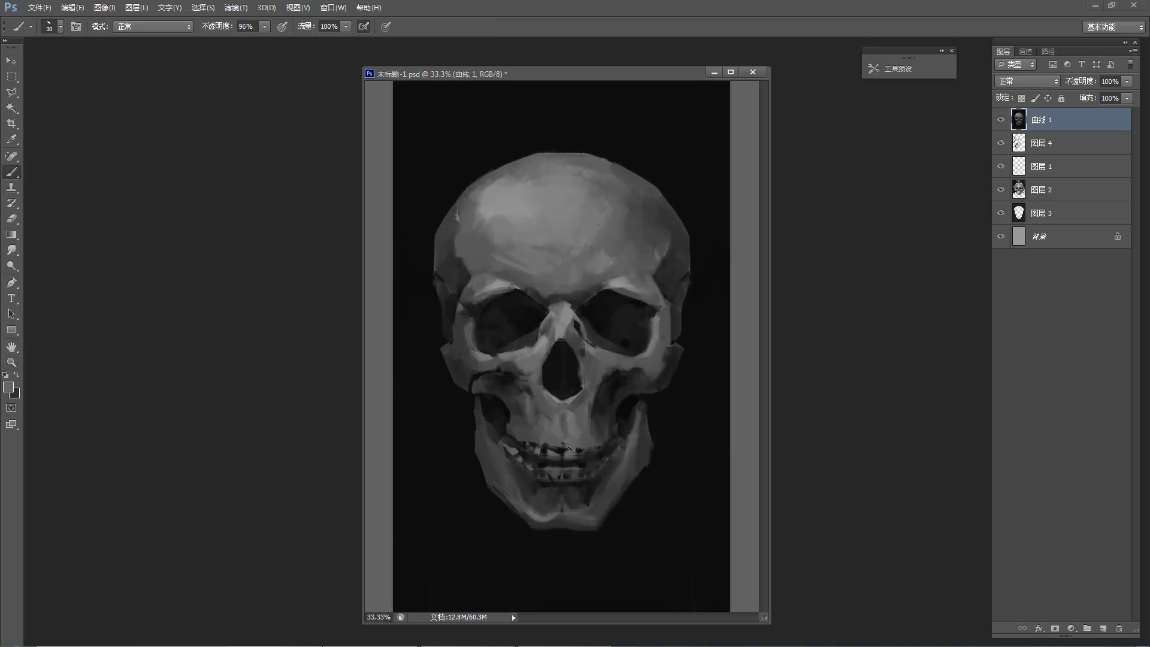
pyautogui.keyDown('alt'); pyautogui.click(590, 480); pyautogui.keyUp('alt')
pyautogui.moveTo(569, 501); pyautogui.dragTo(593, 501)
pyautogui.keyDown('alt'); pyautogui.click(605, 506); pyautogui.keyUp('alt')
# Darken and blend the right-hand side of the lower jaw with sampled greys.
pyautogui.keyDown('alt'); pyautogui.click(632, 427); pyautogui.keyUp('alt')
pyautogui.moveTo(624, 420)
pyautogui.mouseDown()
pyautogui.moveTo(642, 402)
pyautogui.moveTo(626, 454)
pyautogui.mouseUp()
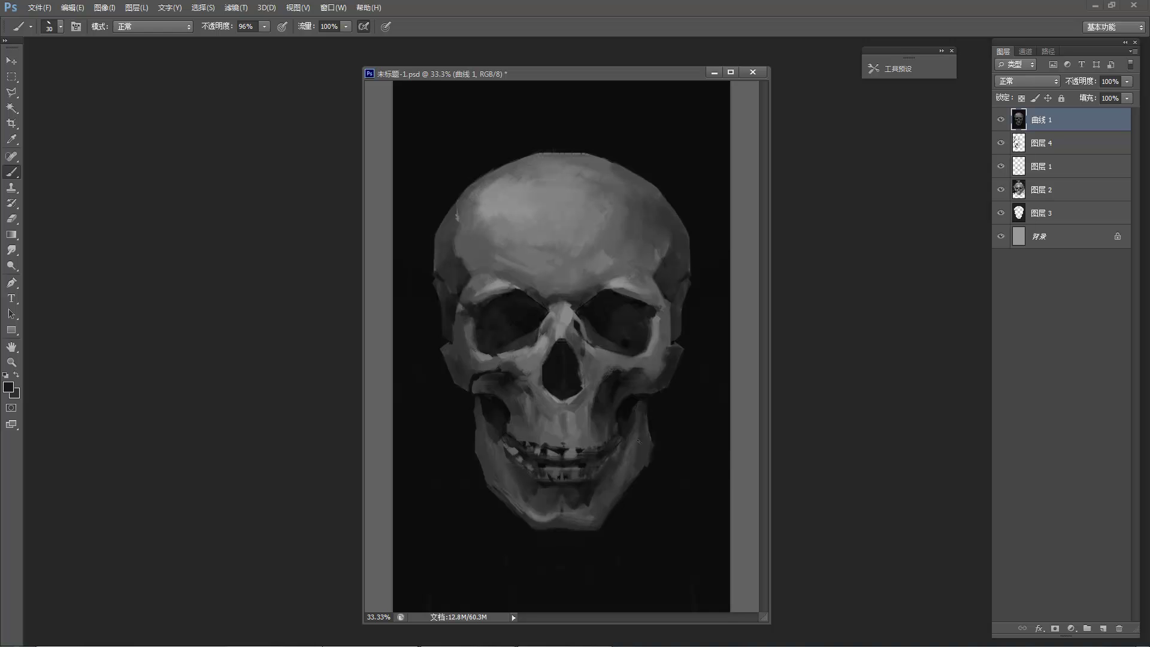
pyautogui.keyDown('alt'); pyautogui.click(633, 452); pyautogui.keyUp('alt')
pyautogui.keyDown('alt'); pyautogui.click(644, 444); pyautogui.keyUp('alt')
# Refine the outer rim of the right-hand eye socket and both cheekbones with sampled tones.
pyautogui.keyDown('alt'); pyautogui.click(668, 331); pyautogui.keyUp('alt')
pyautogui.keyDown('alt'); pyautogui.click(526, 359); pyautogui.keyUp('alt')
pyautogui.keyDown('alt'); pyautogui.click(492, 363); pyautogui.keyUp('alt')
pyautogui.keyDown('alt'); pyautogui.click(596, 390); pyautogui.keyUp('alt')
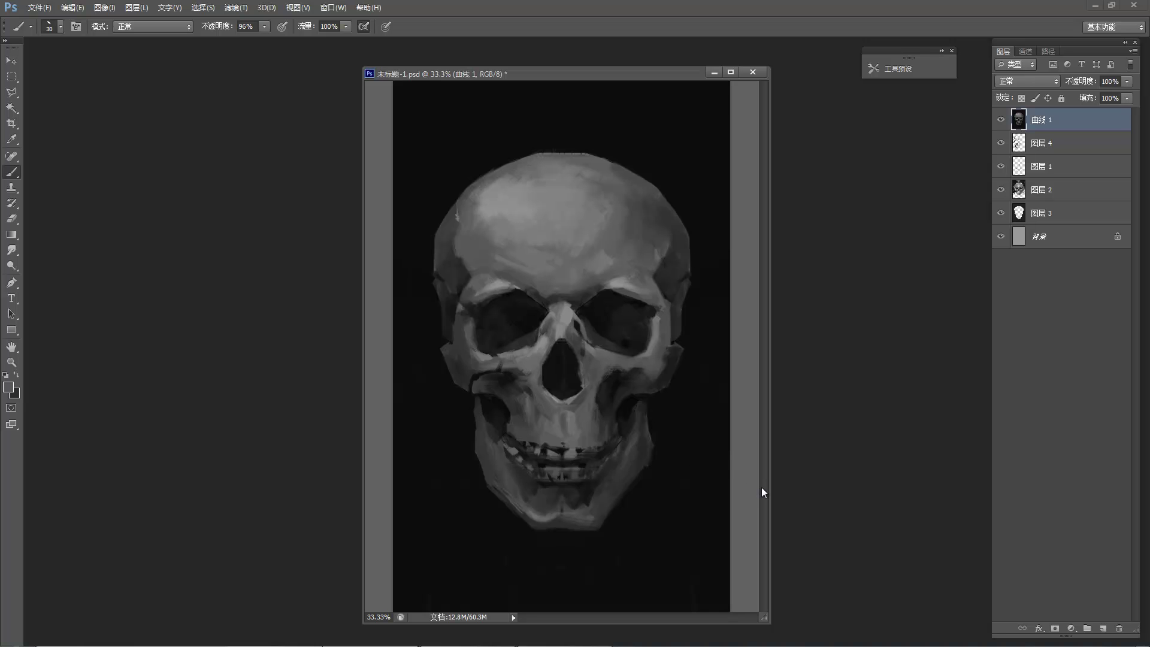
# Model the left-hand side of the upper jaw below the nasal opening with alternating sampled light and dark greys.
pyautogui.press('x')
pyautogui.keyDown('alt'); pyautogui.click(535, 402); pyautogui.keyUp('alt')
pyautogui.keyDown('alt'); pyautogui.click(534, 405); pyautogui.keyUp('alt')
pyautogui.moveTo(533, 402); pyautogui.dragTo(535, 417)
pyautogui.keyDown('alt'); pyautogui.click(536, 402); pyautogui.keyUp('alt')
pyautogui.keyDown('alt'); pyautogui.click(534, 415); pyautogui.keyUp('alt')
pyautogui.keyDown('alt'); pyautogui.click(527, 410); pyautogui.keyUp('alt')
pyautogui.keyDown('alt'); pyautogui.click(539, 403); pyautogui.keyUp('alt')
# Examine the whole skull at reduced size and compare it with layer 曲线 1 hidden and shown.
pyautogui.keyDown('alt'); pyautogui.click(460, 211); pyautogui.keyUp('alt')
pyautogui.keyDown('alt'); pyautogui.click(462, 261); pyautogui.keyUp('alt')
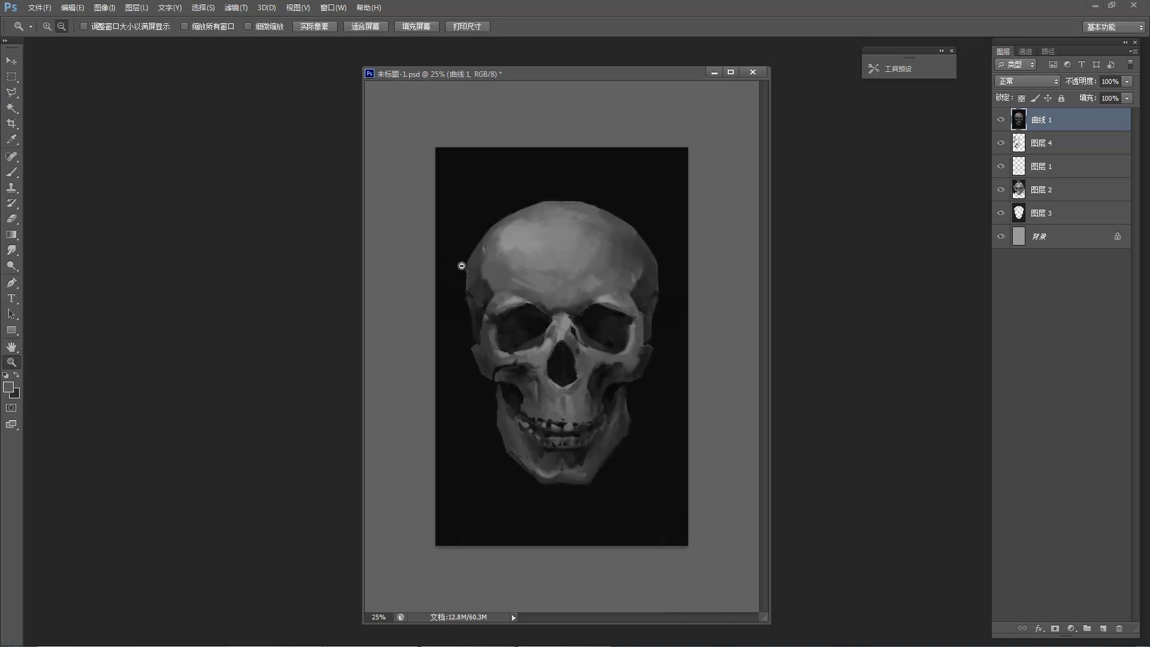
pyautogui.scroll(4, 539, 275)
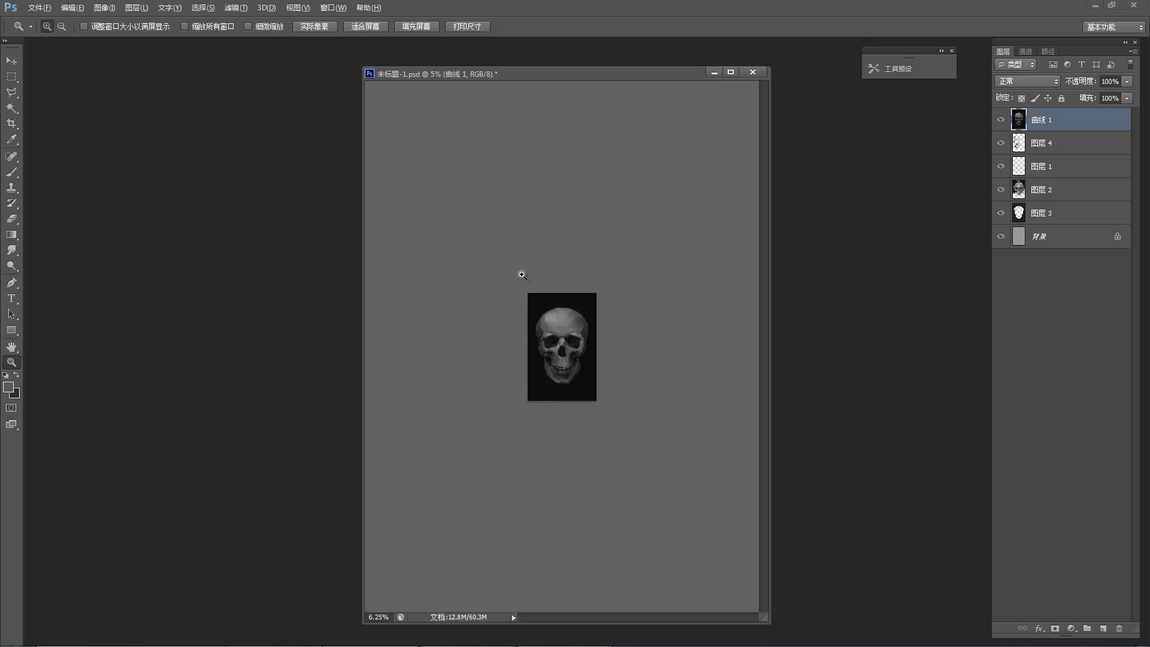
pyautogui.press('b')
pyautogui.press('z')
pyautogui.scroll(1, 557, 301)
pyautogui.click(1001, 120)
pyautogui.click(1001, 120)
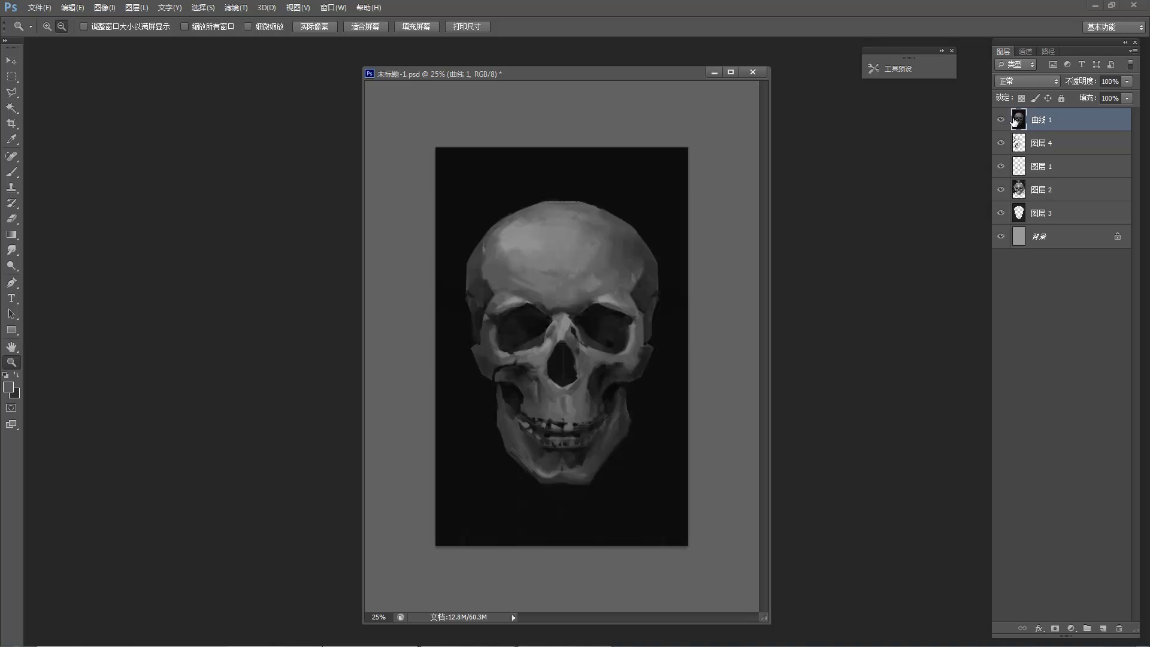
# Add a Hue/Saturation adjustment layer above all layers and colorize it green with hue 122 and saturation 25.
pyautogui.click(1069, 425)
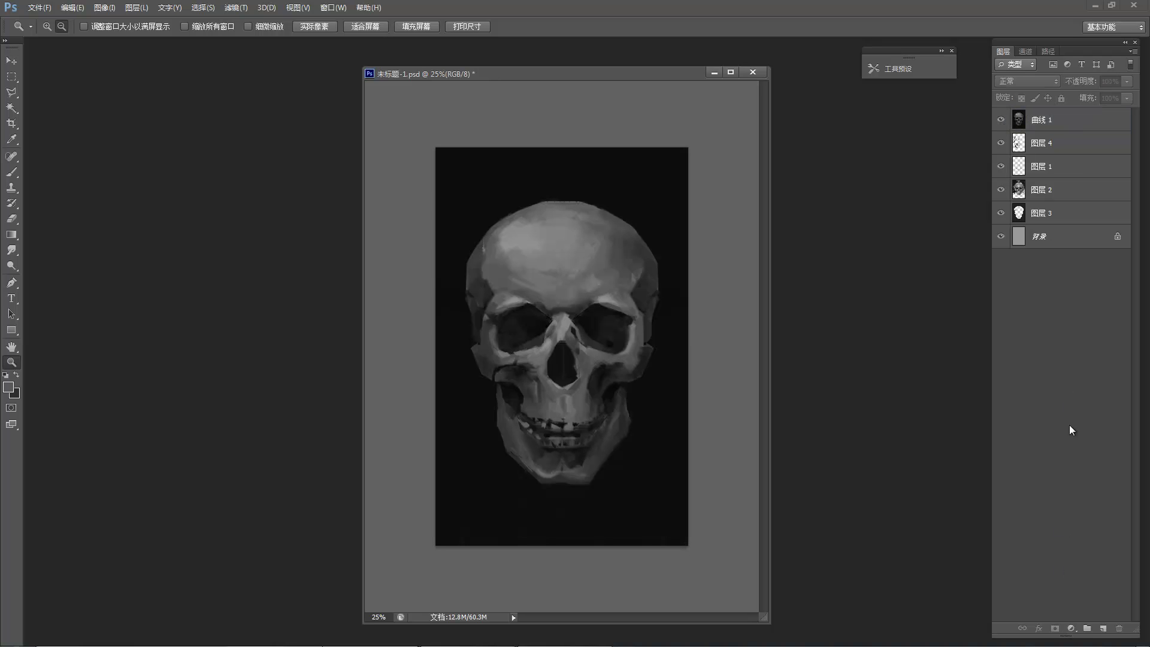
pyautogui.click(1071, 628)
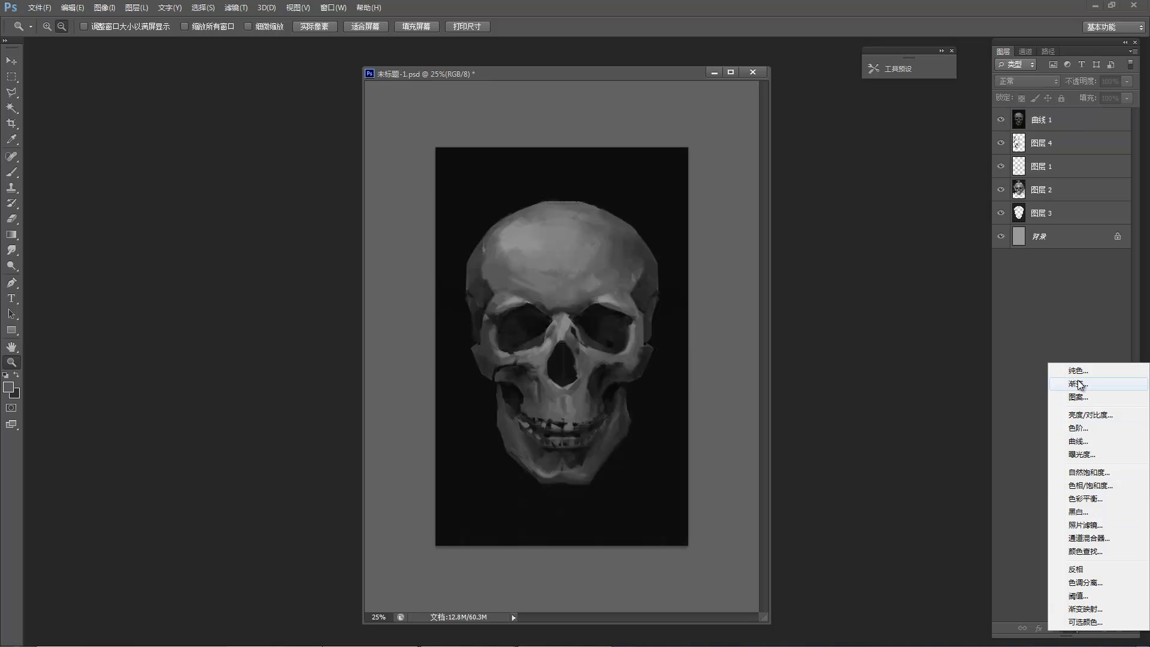
pyautogui.click(1091, 487)
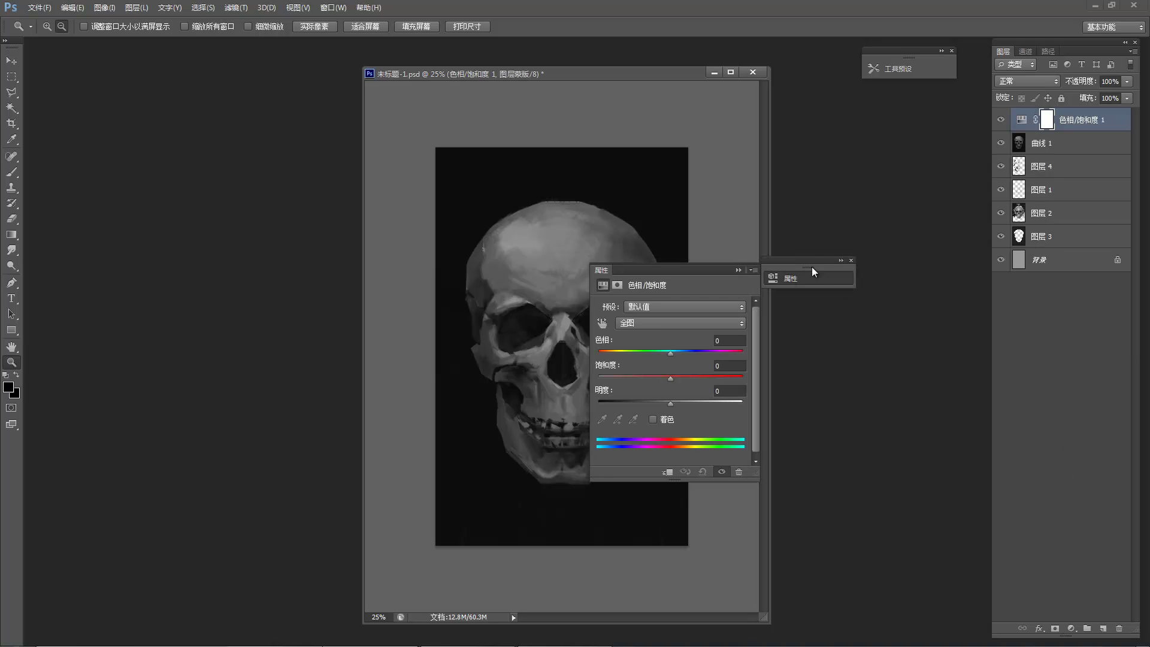
pyautogui.moveTo(677, 358); pyautogui.dragTo(647, 362)
pyautogui.click(665, 418)
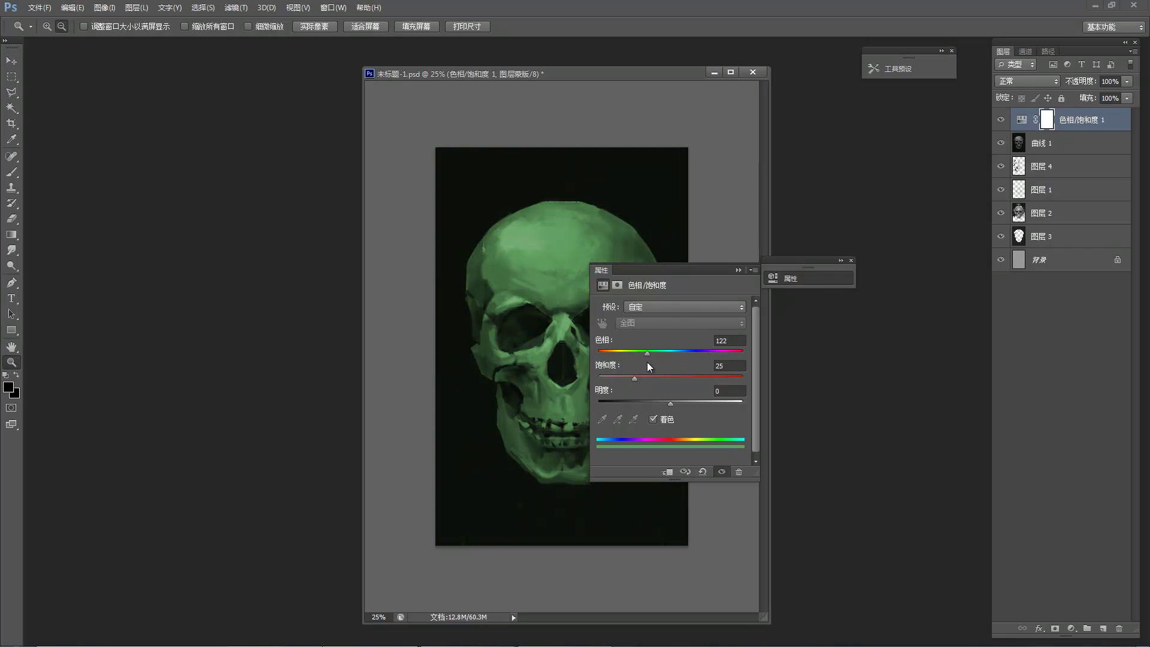
# Hide all the skull layers so only the background shows under the green tint, and select the background layer.
pyautogui.click(737, 270)
pyautogui.moveTo(999, 148); pyautogui.dragTo(999, 220)
pyautogui.click(1001, 237)
pyautogui.click(1021, 259)
pyautogui.click(1001, 259)
pyautogui.click(1000, 259)
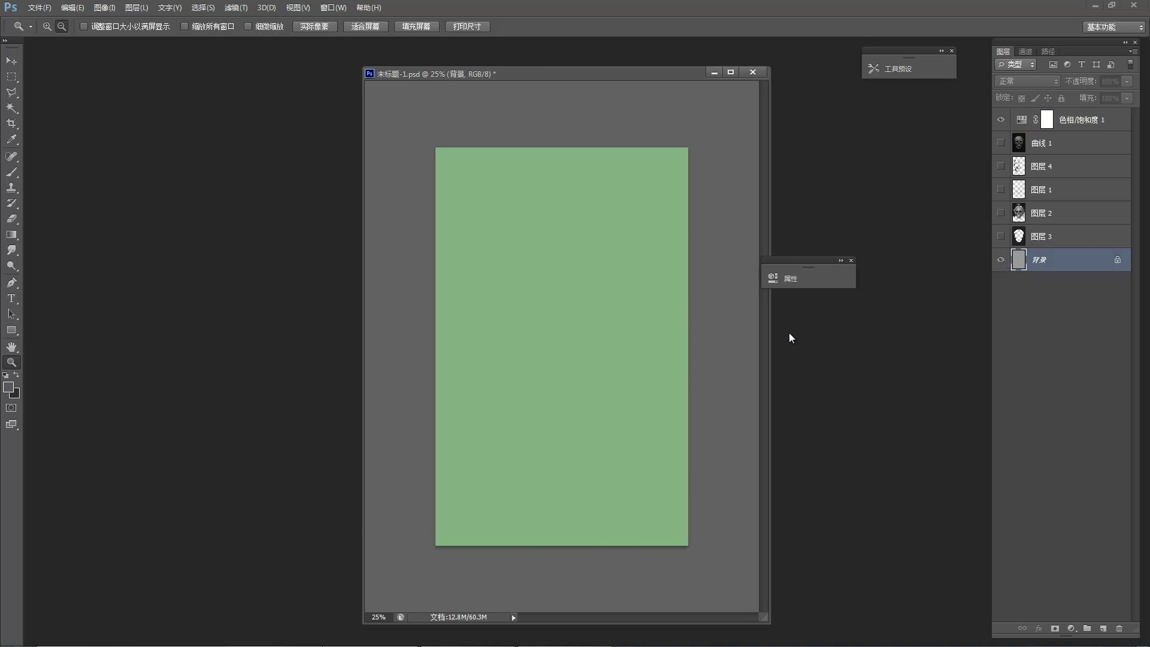
# Try raising the background layer's lightness to +100 with a direct Hue/Saturation adjustment.
pyautogui.hotkey('ctrl', 'u')
pyautogui.moveTo(247, 455); pyautogui.dragTo(345, 474)
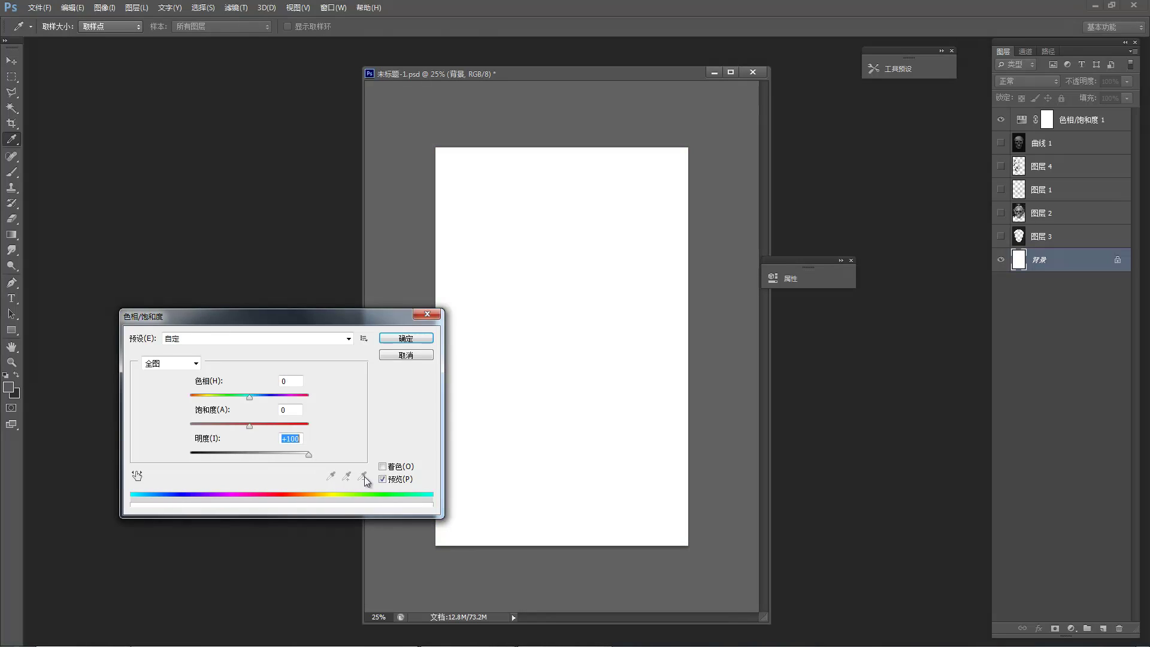
pyautogui.click(406, 356)
# Show the skull layers again and hide the Hue/Saturation adjustment layer.
pyautogui.press('z')
pyautogui.moveTo(1001, 212); pyautogui.dragTo(1001, 143)
pyautogui.click(1000, 120)
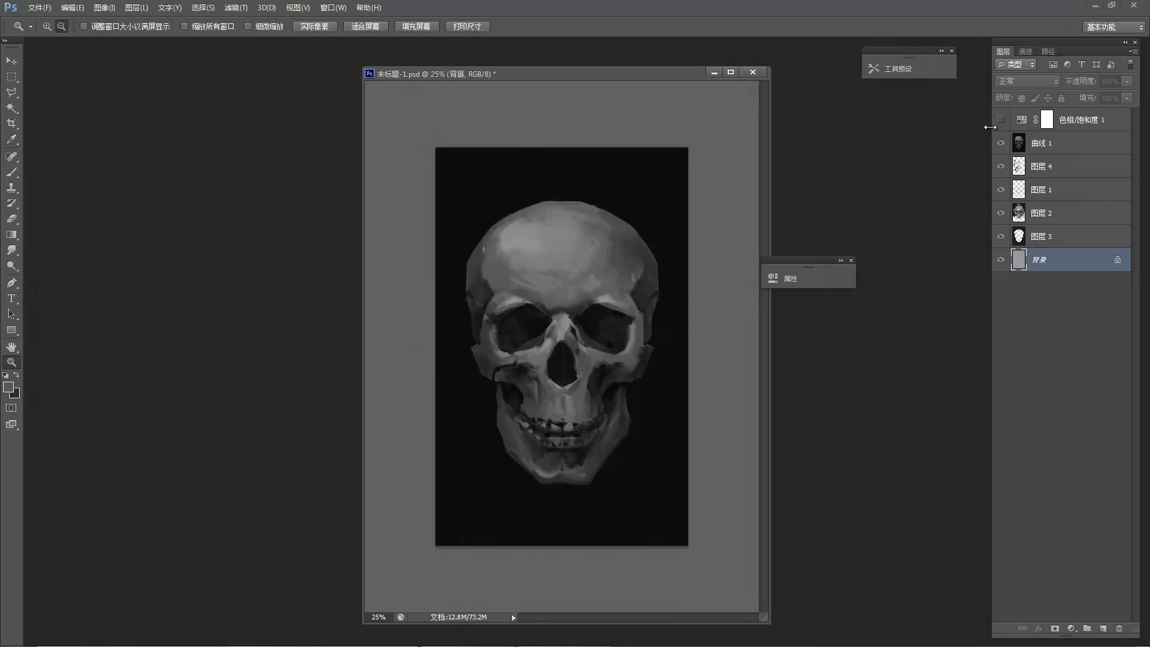
pyautogui.click(999, 120)
pyautogui.click(997, 120)
pyautogui.click(841, 260)
pyautogui.click(916, 261)
# Paint sampled lighter greys over the lower forehead above the right-hand brow on layer 曲线 1.
pyautogui.click(1024, 142)
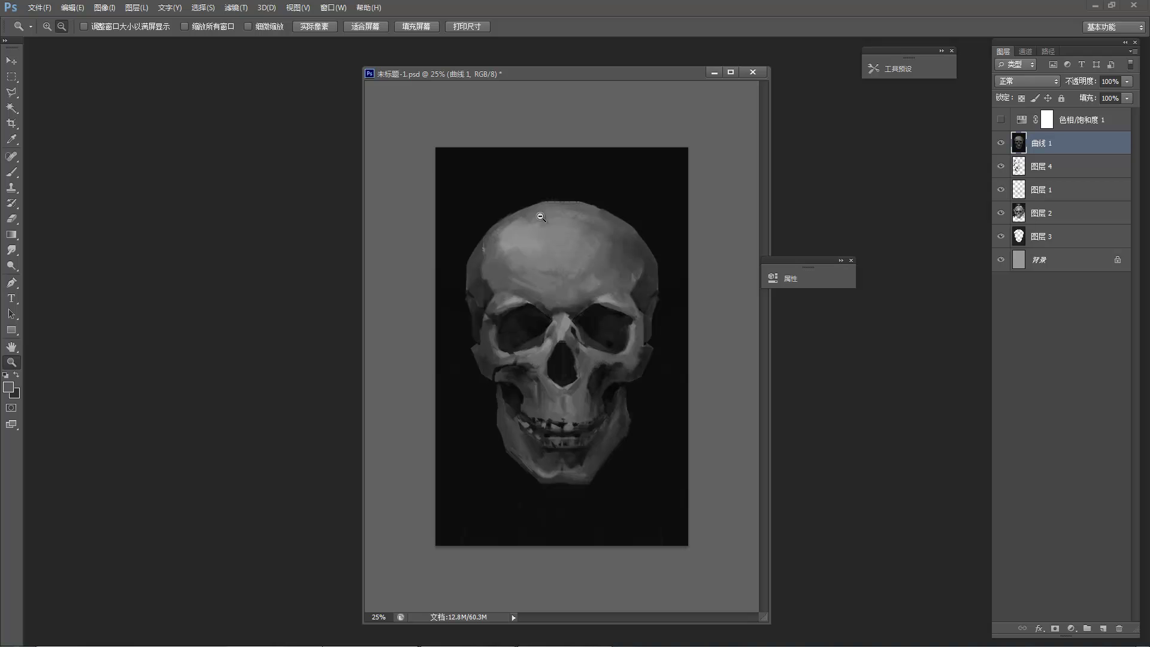
pyautogui.click(579, 314)
pyautogui.press('b')
pyautogui.keyDown('alt'); pyautogui.click(595, 266); pyautogui.keyUp('alt')
pyautogui.keyDown('alt'); pyautogui.click(597, 254); pyautogui.keyUp('alt')
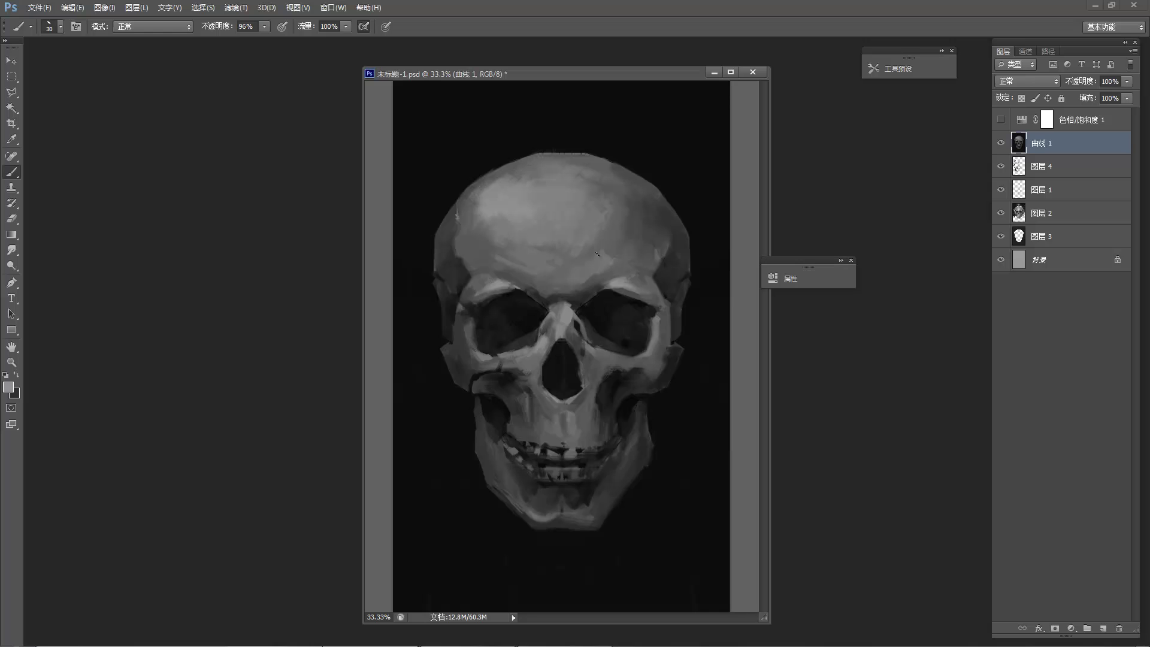
pyautogui.keyDown('alt'); pyautogui.click(573, 280); pyautogui.keyUp('alt')
# Examine the reworked forehead in the whole painting, alternating between 12.5% and 33.3% zoom.
pyautogui.press('z')
pyautogui.keyDown('alt'); pyautogui.click(617, 230); pyautogui.keyUp('alt')
pyautogui.keyDown('alt'); pyautogui.click(601, 192); pyautogui.keyUp('alt')
pyautogui.keyDown('alt'); pyautogui.click(593, 187); pyautogui.keyUp('alt')
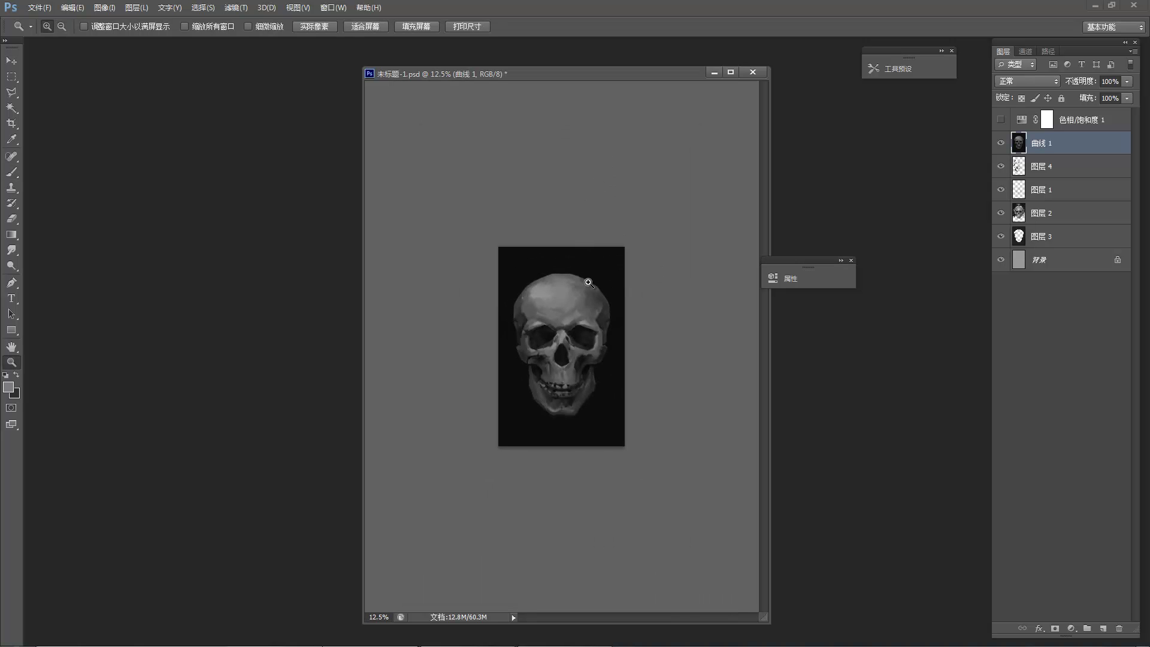
pyautogui.click(581, 277)
pyautogui.click(544, 263)
pyautogui.click(543, 263)
pyautogui.press('b')
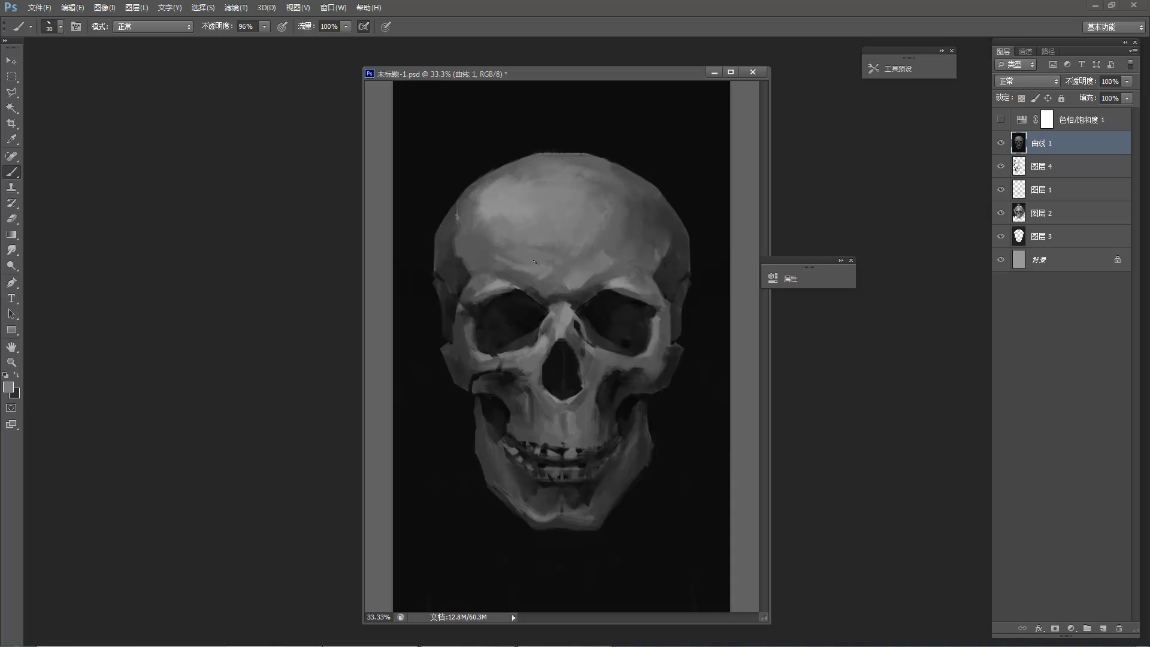
pyautogui.hotkey('ctrl', '-')
pyautogui.hotkey('ctrl', '-')
pyautogui.hotkey('ctrl', '-')
pyautogui.press('z')
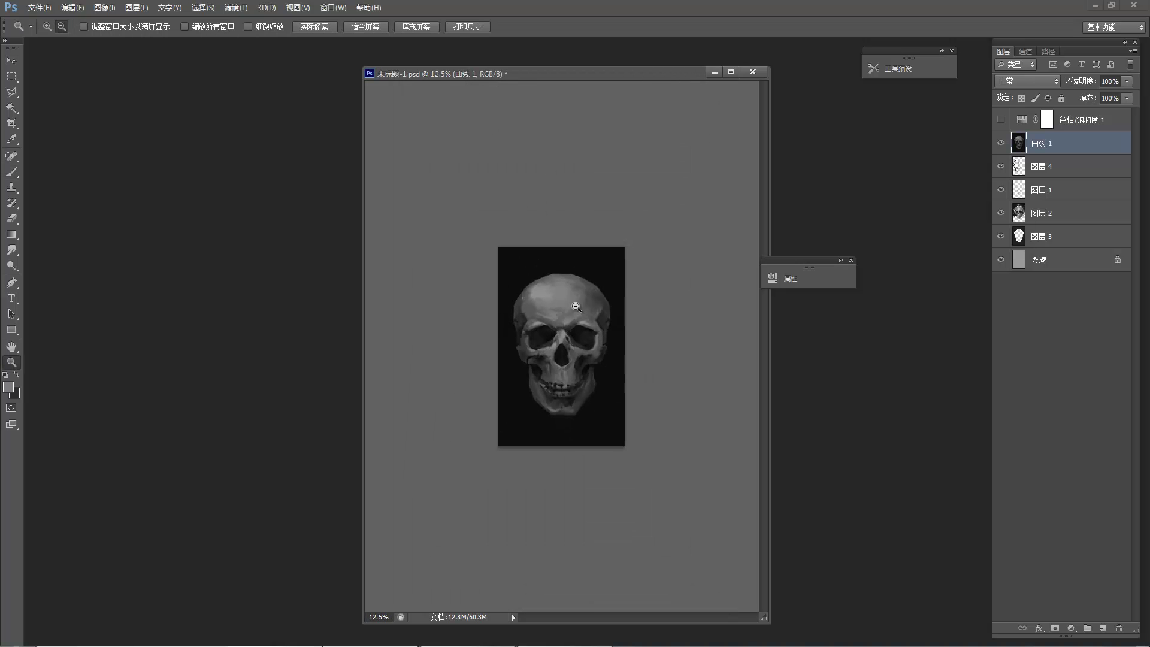
pyautogui.click(571, 368)
pyautogui.click(572, 368)
pyautogui.click(571, 368)
# Paint dark gaps at the right-hand end of the tooth row with a 20 px brush and sample the surrounding tones.
pyautogui.press('b')
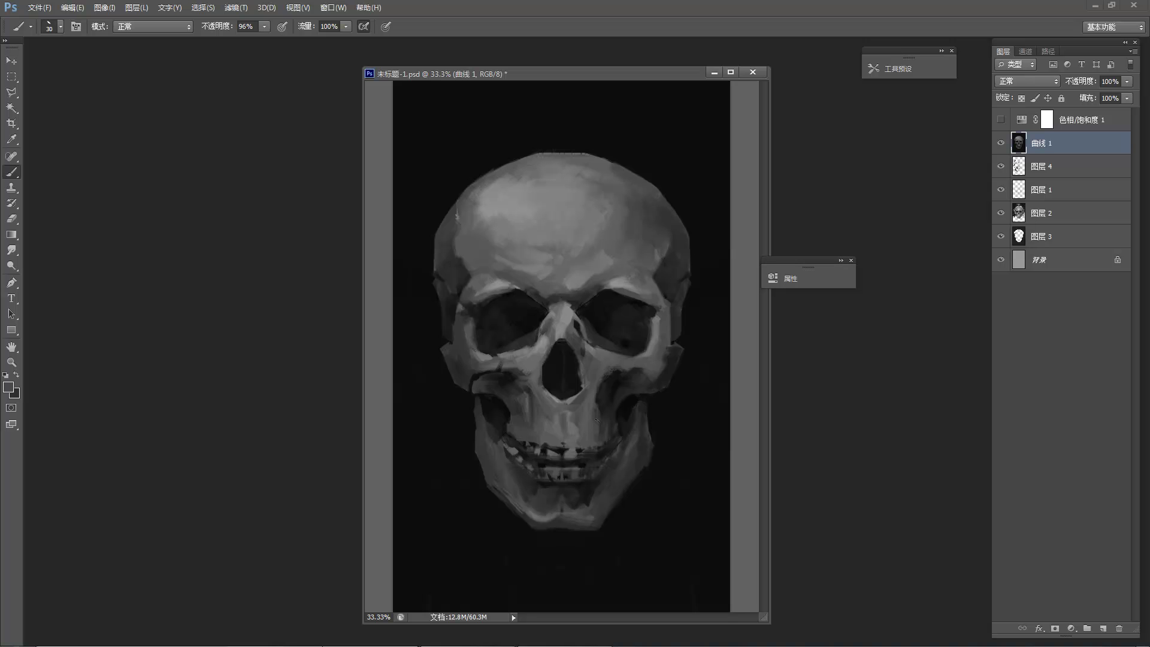
pyautogui.press('z')
pyautogui.click(601, 445)
pyautogui.press('b')
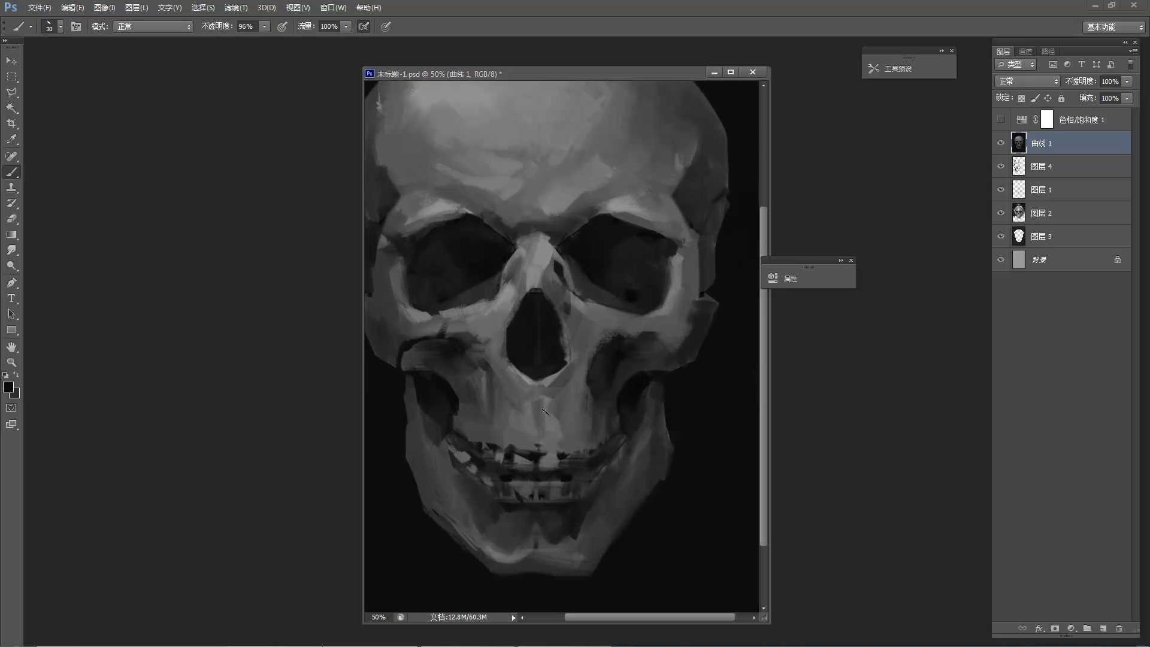
pyautogui.press('[')
pyautogui.moveTo(620, 441); pyautogui.dragTo(612, 463)
pyautogui.keyDown('alt'); pyautogui.click(618, 350); pyautogui.keyUp('alt')
pyautogui.keyDown('alt'); pyautogui.click(611, 327); pyautogui.keyUp('alt')
pyautogui.keyDown('alt'); pyautogui.click(599, 289); pyautogui.keyUp('alt')
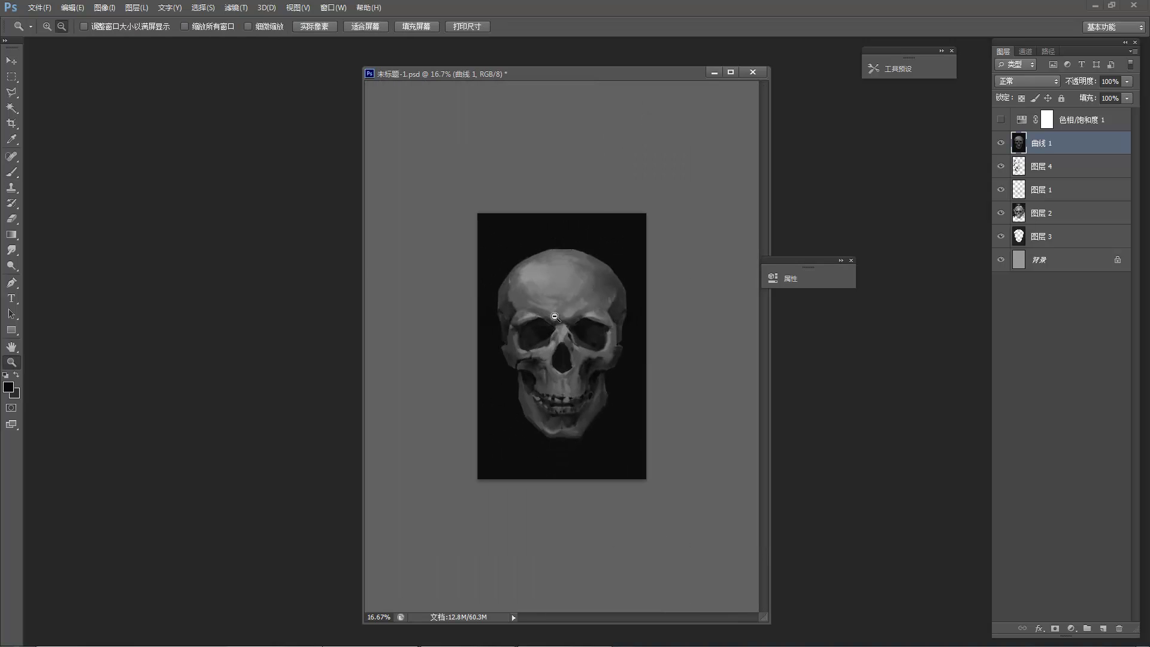
pyautogui.scroll(3, 608, 414)
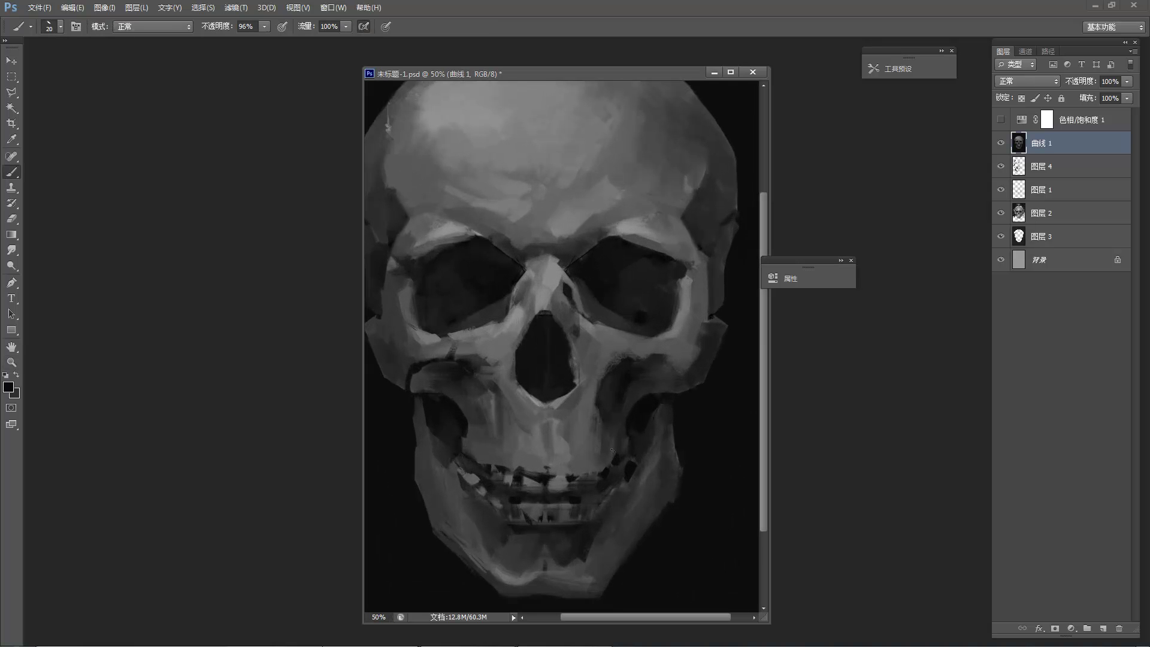
pyautogui.keyDown('alt'); pyautogui.click(619, 448); pyautogui.keyUp('alt')
pyautogui.keyDown('alt'); pyautogui.click(619, 462); pyautogui.keyUp('alt')
# Reshape and shade the right-hand edge of the lower jaw with sampled jaw tones.
pyautogui.keyDown('alt'); pyautogui.click(670, 394); pyautogui.keyUp('alt')
pyautogui.keyDown('alt'); pyautogui.click(683, 441); pyautogui.keyUp('alt')
pyautogui.moveTo(672, 506); pyautogui.dragTo(696, 469)
pyautogui.keyDown('alt'); pyautogui.click(692, 447); pyautogui.keyUp('alt')
pyautogui.keyDown('alt'); pyautogui.click(678, 441); pyautogui.keyUp('alt')
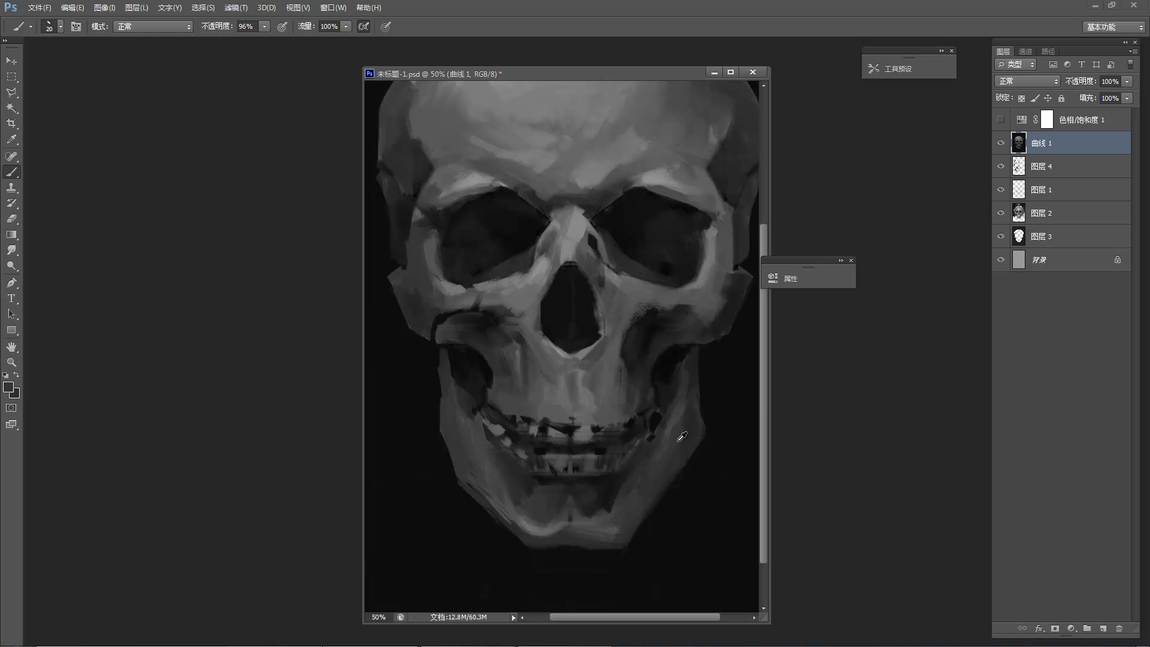
pyautogui.keyDown('alt'); pyautogui.click(677, 450); pyautogui.keyUp('alt')
pyautogui.moveTo(677, 477); pyautogui.dragTo(648, 510)
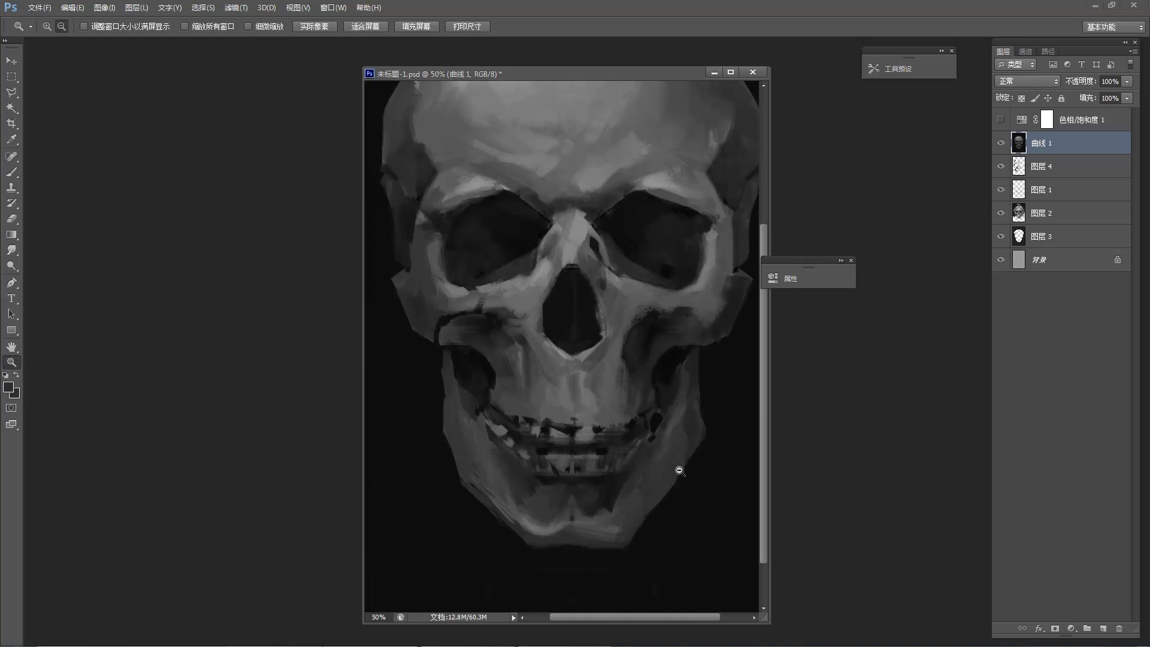
# Touch up the lower outer rim of the right-hand eye socket with a sampled light grey.
pyautogui.keyDown('alt'); pyautogui.click(680, 473); pyautogui.keyUp('alt')
pyautogui.keyDown('alt'); pyautogui.click(681, 473); pyautogui.keyUp('alt')
pyautogui.keyDown('alt'); pyautogui.click(680, 473); pyautogui.keyUp('alt')
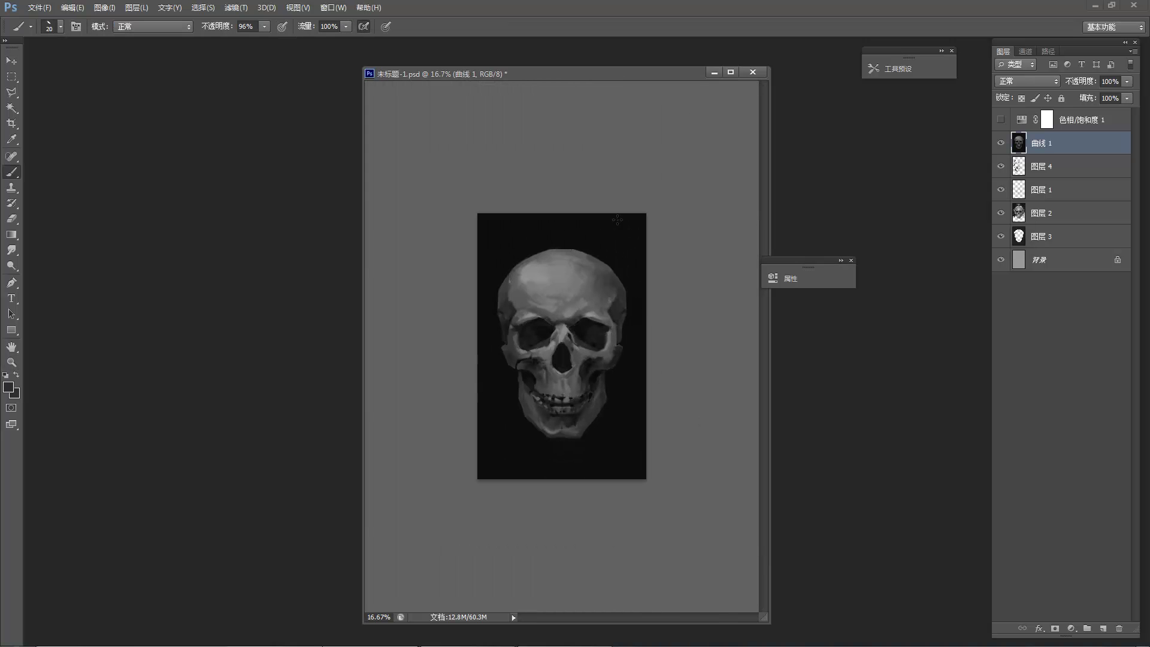
pyautogui.keyDown('ctrl'); pyautogui.click(627, 413); pyautogui.keyUp('ctrl')
pyautogui.keyDown('ctrl'); pyautogui.click(628, 422); pyautogui.keyUp('ctrl')
pyautogui.keyDown('ctrl'); pyautogui.click(629, 422); pyautogui.keyUp('ctrl')
pyautogui.keyDown('alt'); pyautogui.click(658, 316); pyautogui.keyUp('alt')
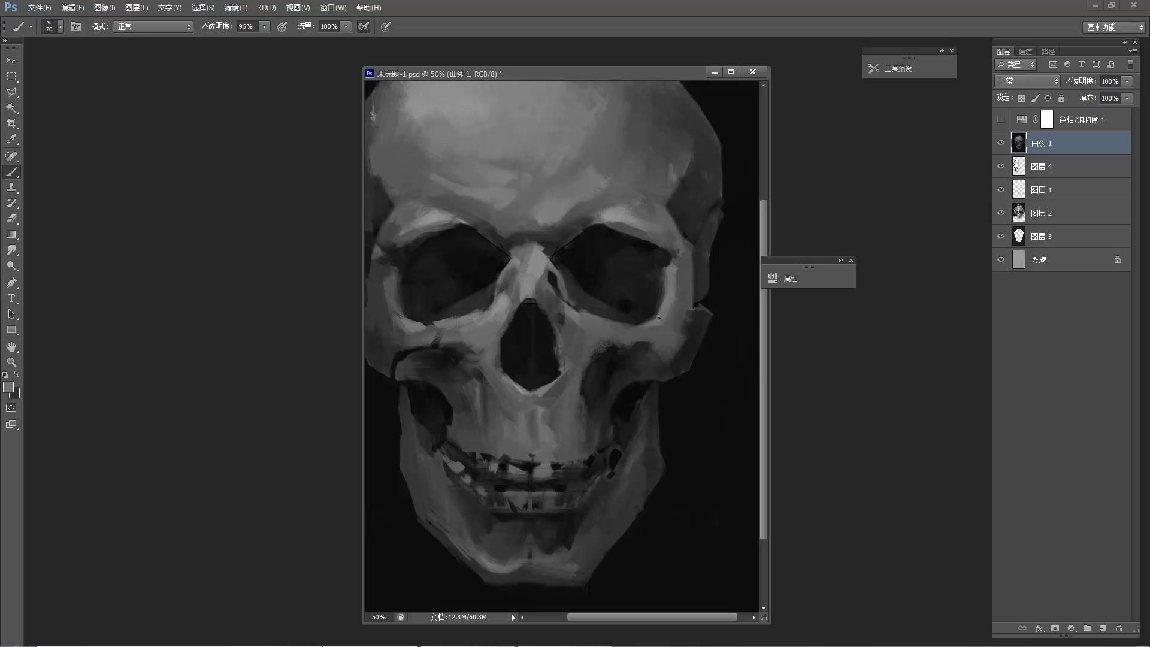
# Shade the right-hand jaw beside the dark tooth gap with sampled greys and view the whole skull.
pyautogui.keyDown('alt'); pyautogui.click(631, 463); pyautogui.keyUp('alt')
pyautogui.moveTo(644, 427); pyautogui.dragTo(642, 449)
pyautogui.keyDown('alt'); pyautogui.click(642, 479); pyautogui.keyUp('alt')
pyautogui.keyDown('alt'); pyautogui.click(702, 341); pyautogui.keyUp('alt')
pyautogui.keyDown('alt'); pyautogui.click(692, 302); pyautogui.keyUp('alt')
pyautogui.keyDown('alt'); pyautogui.click(689, 291); pyautogui.keyUp('alt')
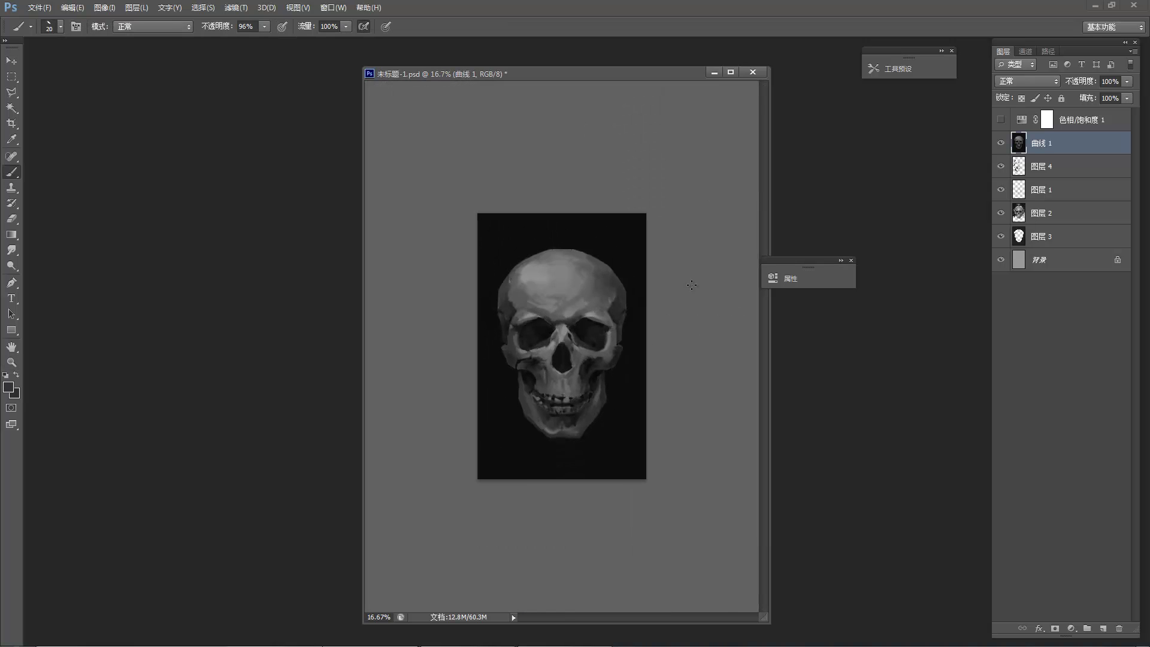
# Shade the upper edge of the left-hand lower jaw with a sampled grey and view the whole skull.
pyautogui.keyDown('ctrl'); pyautogui.click(536, 411); pyautogui.keyUp('ctrl')
pyautogui.keyDown('ctrl'); pyautogui.click(506, 423); pyautogui.keyUp('ctrl')
pyautogui.keyDown('ctrl'); pyautogui.click(514, 428); pyautogui.keyUp('ctrl')
pyautogui.keyDown('ctrl'); pyautogui.click(515, 429); pyautogui.keyUp('ctrl')
pyautogui.keyDown('alt'); pyautogui.click(542, 596); pyautogui.keyUp('alt')
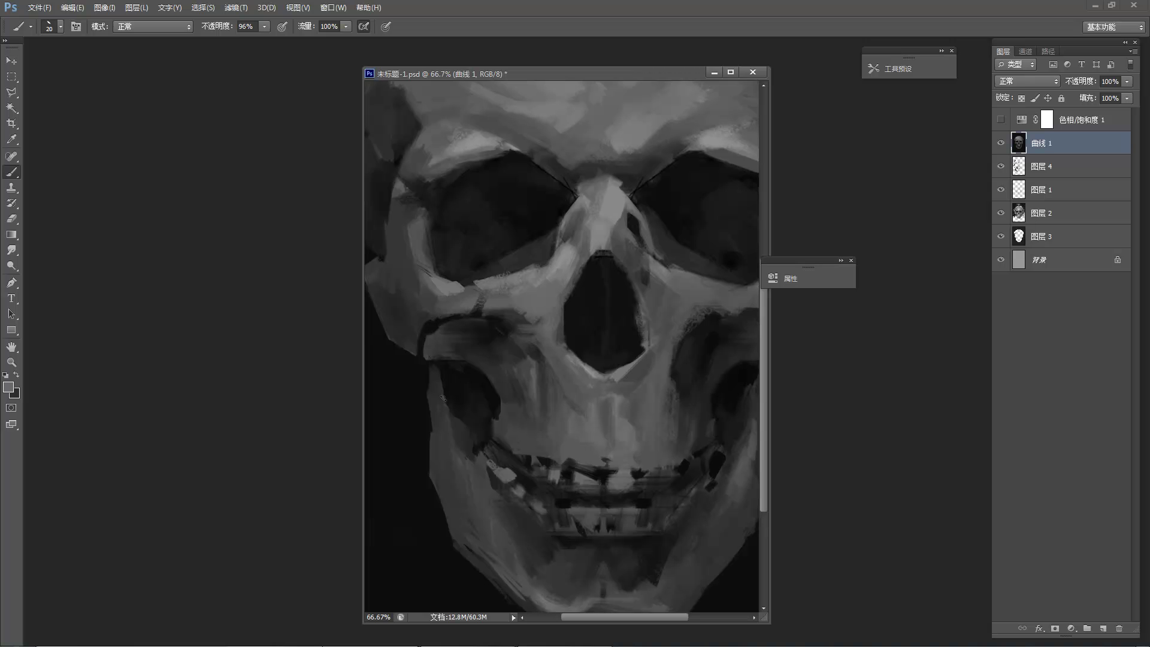
pyautogui.keyDown('alt'); pyautogui.click(441, 392); pyautogui.keyUp('alt')
pyautogui.moveTo(452, 419); pyautogui.dragTo(462, 450)
pyautogui.keyDown('alt'); pyautogui.click(447, 321); pyautogui.keyUp('alt')
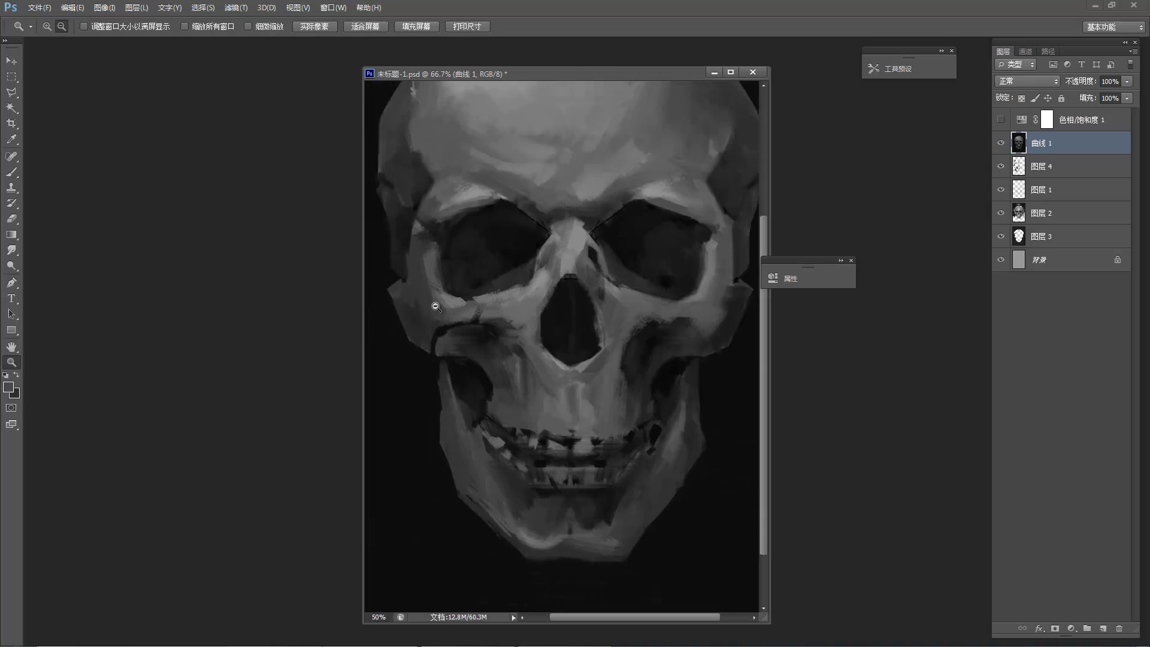
pyautogui.keyDown('alt'); pyautogui.click(437, 315); pyautogui.keyUp('alt')
pyautogui.keyDown('alt'); pyautogui.click(398, 289); pyautogui.keyUp('alt')
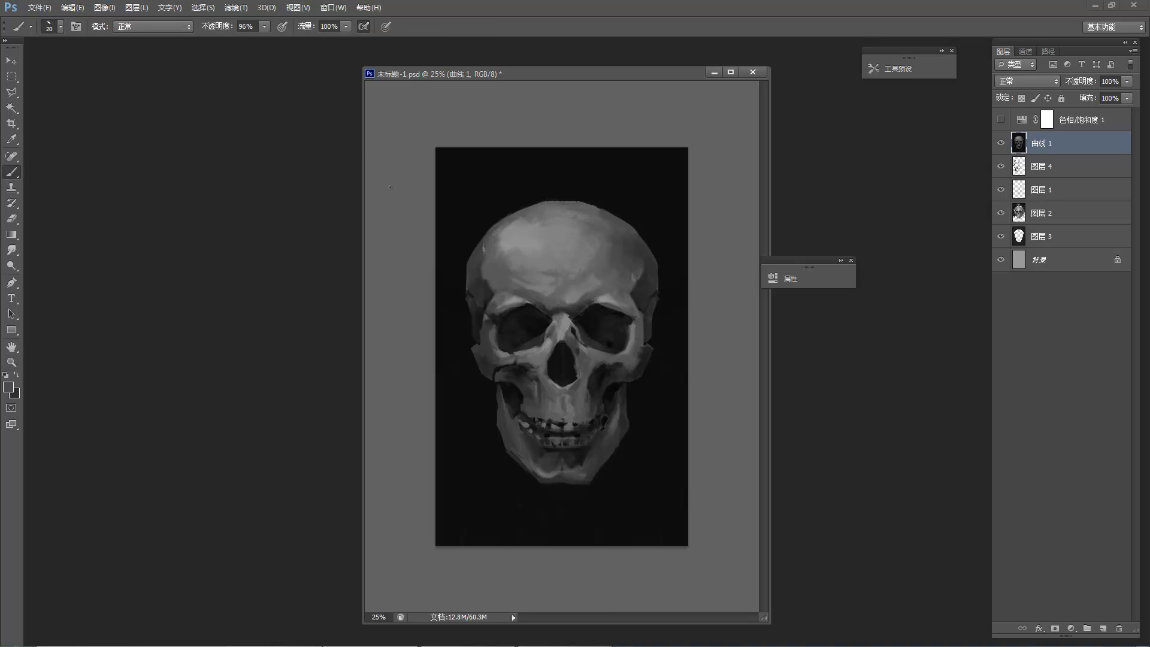
# Darken the left-hand temple beside the eye socket with a sampled tone and a 20 px brush.
pyautogui.keyDown('ctrl'); pyautogui.click(499, 301); pyautogui.keyUp('ctrl')
pyautogui.keyDown('ctrl'); pyautogui.click(499, 302); pyautogui.keyUp('ctrl')
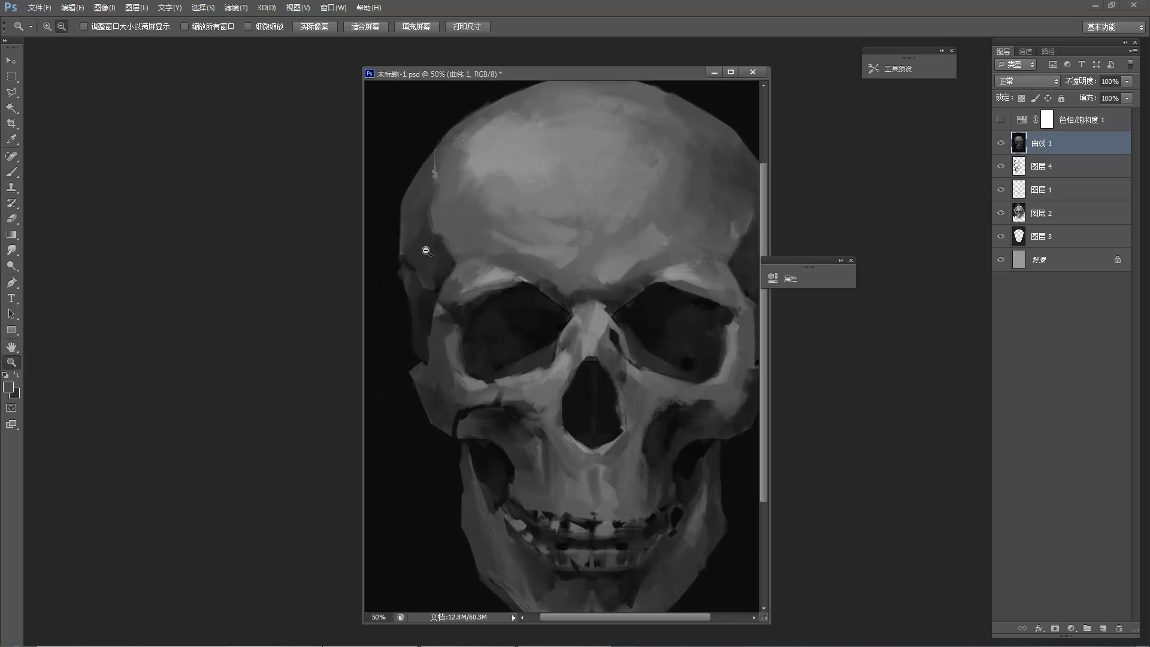
pyautogui.keyDown('alt'); pyautogui.click(444, 285); pyautogui.keyUp('alt')
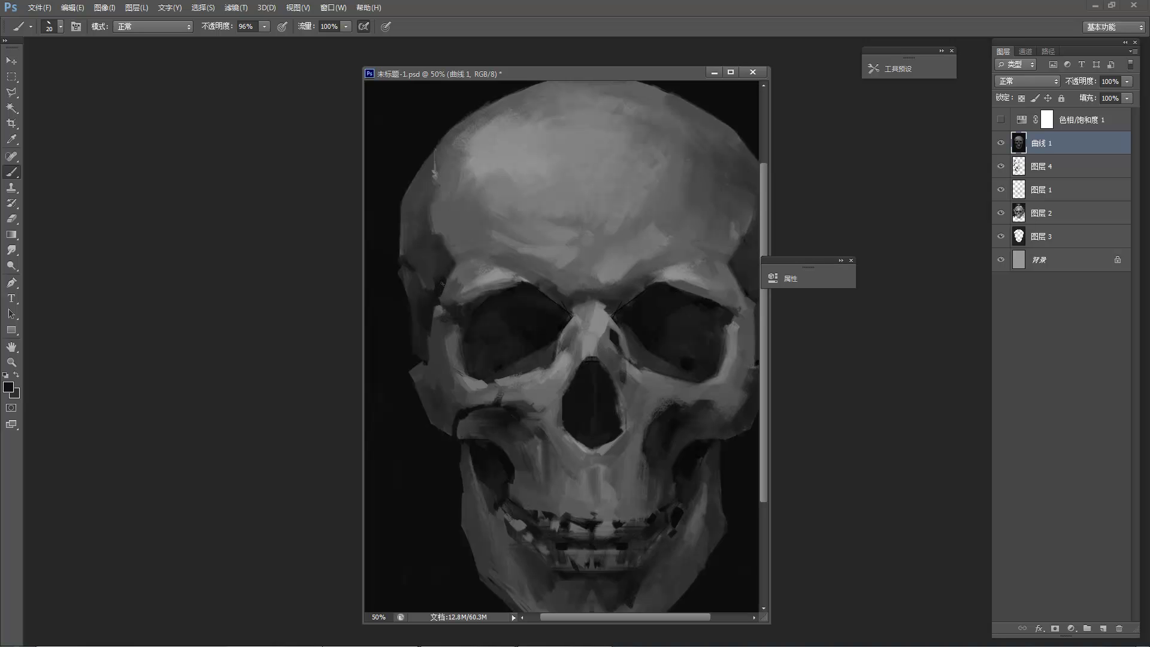
pyautogui.press('z')
pyautogui.keyDown('alt'); pyautogui.click(472, 233); pyautogui.keyUp('alt')
pyautogui.keyDown('alt'); pyautogui.click(464, 198); pyautogui.keyUp('alt')
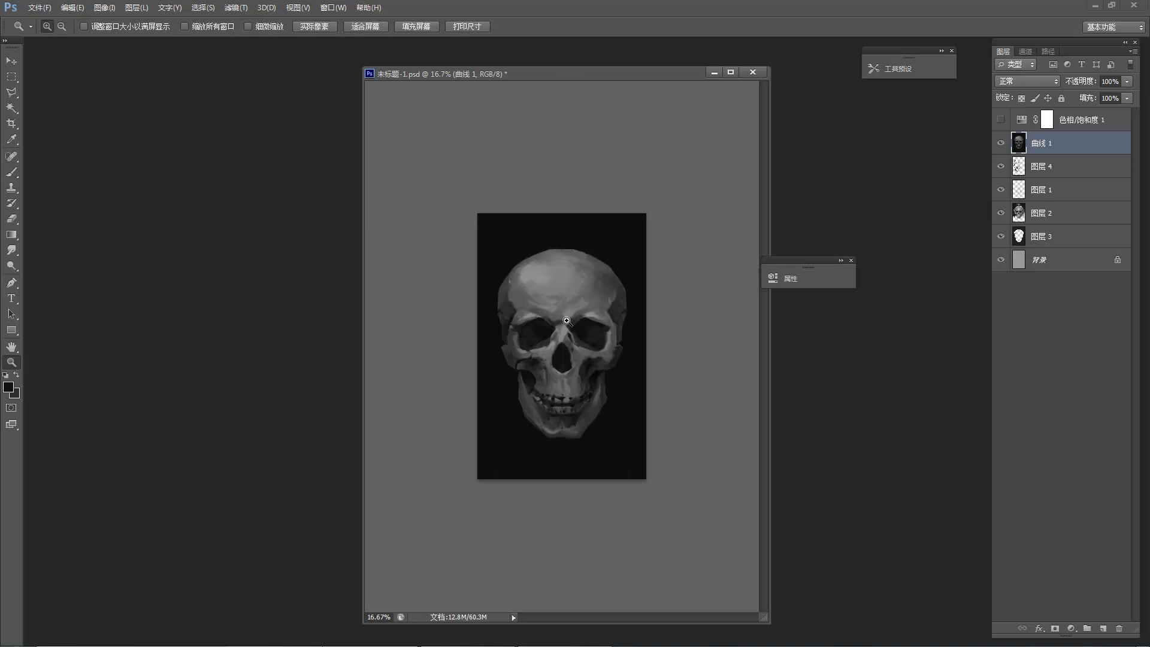
# Refine the transition between the left-hand temple and the outer brow with tones sampled from both sides.
pyautogui.click(465, 274)
pyautogui.click(465, 274)
pyautogui.press('b')
pyautogui.keyDown('alt'); pyautogui.click(478, 277); pyautogui.keyUp('alt')
pyautogui.keyDown('alt'); pyautogui.click(462, 294); pyautogui.keyUp('alt')
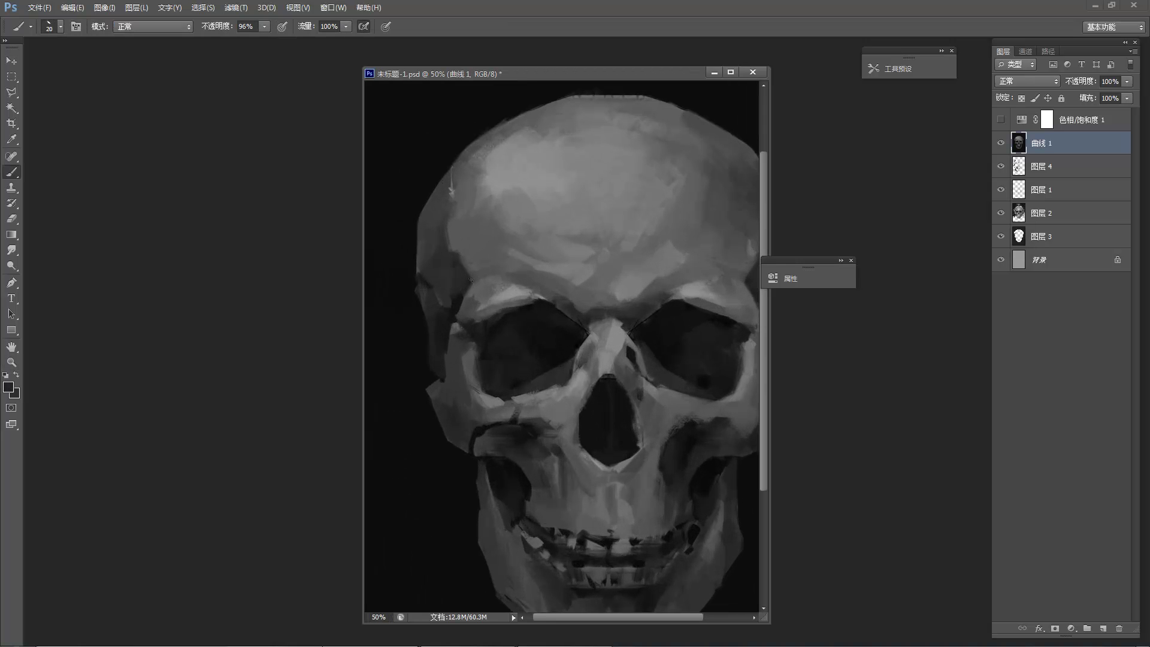
pyautogui.keyDown('alt'); pyautogui.click(516, 203); pyautogui.keyUp('alt')
pyautogui.keyDown('alt'); pyautogui.click(505, 201); pyautogui.keyUp('alt')
pyautogui.keyDown('alt'); pyautogui.click(504, 200); pyautogui.keyUp('alt')
# Touch up the top edge of the nasal opening with a light grey sampled from the nose bridge.
pyautogui.keyDown('ctrl'); pyautogui.click(559, 424); pyautogui.keyUp('ctrl')
pyautogui.keyDown('ctrl'); pyautogui.click(548, 372); pyautogui.keyUp('ctrl')
pyautogui.click(548, 372)
pyautogui.press('b')
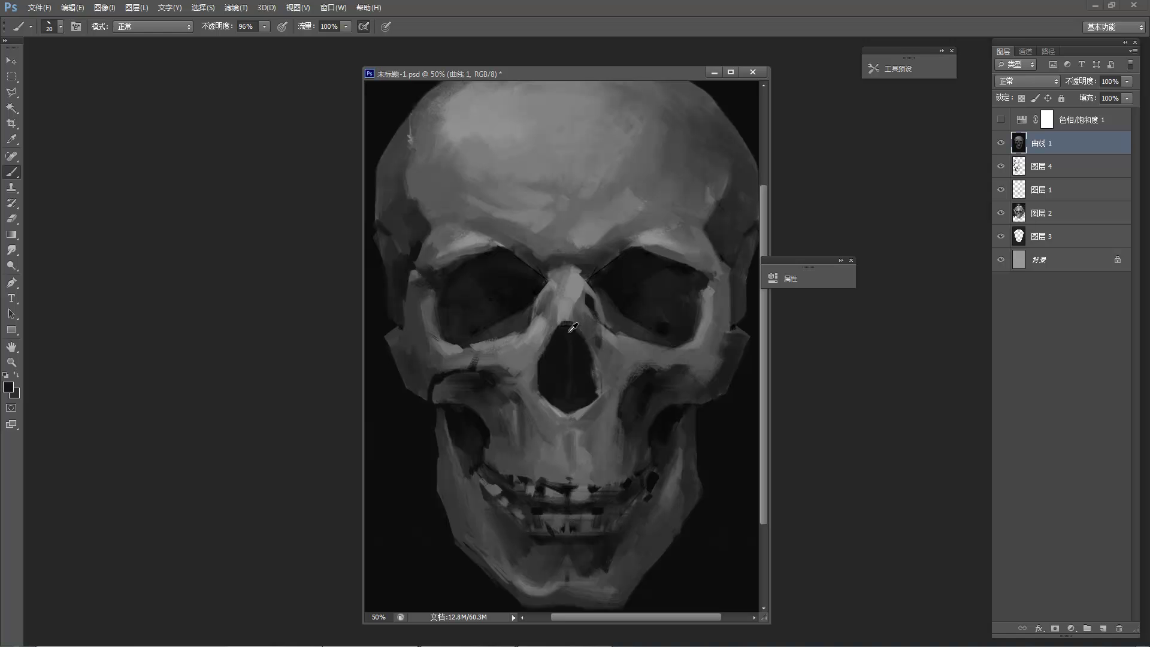
pyautogui.keyDown('alt'); pyautogui.click(560, 312); pyautogui.keyUp('alt')
pyautogui.press('z')
pyautogui.keyDown('alt'); pyautogui.click(534, 224); pyautogui.keyUp('alt')
pyautogui.keyDown('alt'); pyautogui.click(534, 223); pyautogui.keyUp('alt')
pyautogui.keyDown('alt'); pyautogui.click(534, 223); pyautogui.keyUp('alt')
pyautogui.keyDown('alt'); pyautogui.click(533, 223); pyautogui.keyUp('alt')
# Blend the left-hand cheekbone below the eye socket with sampled mid greys and a 45 px brush.
pyautogui.click(561, 350)
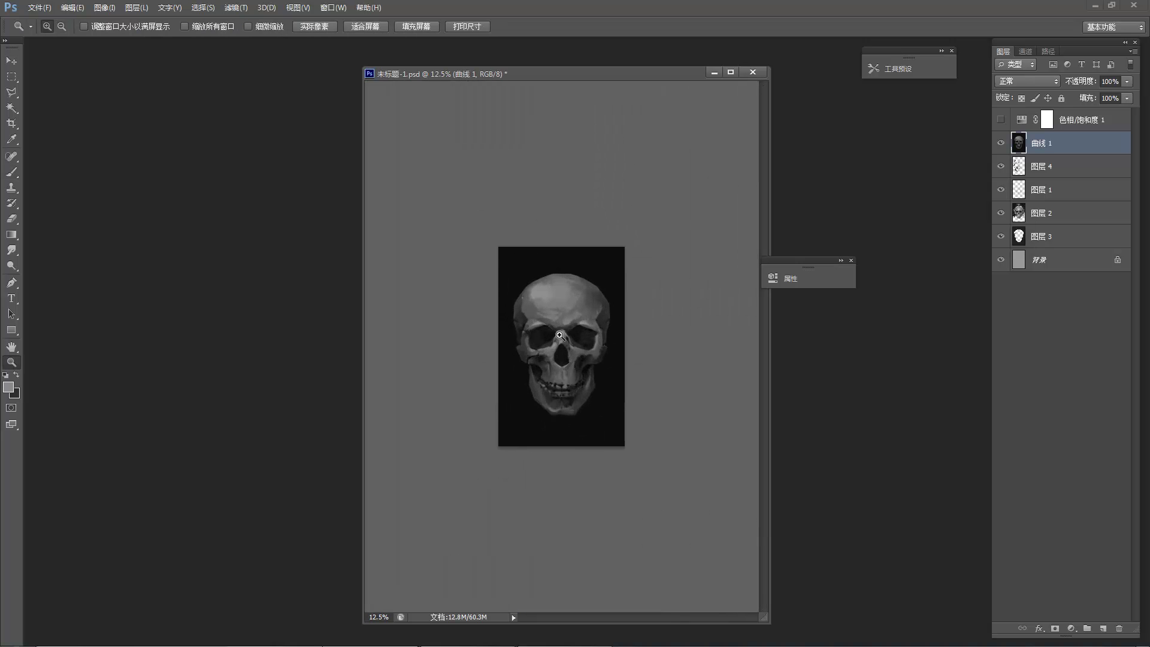
pyautogui.click(562, 350)
pyautogui.click(562, 350)
pyautogui.click(562, 350)
pyautogui.press('b')
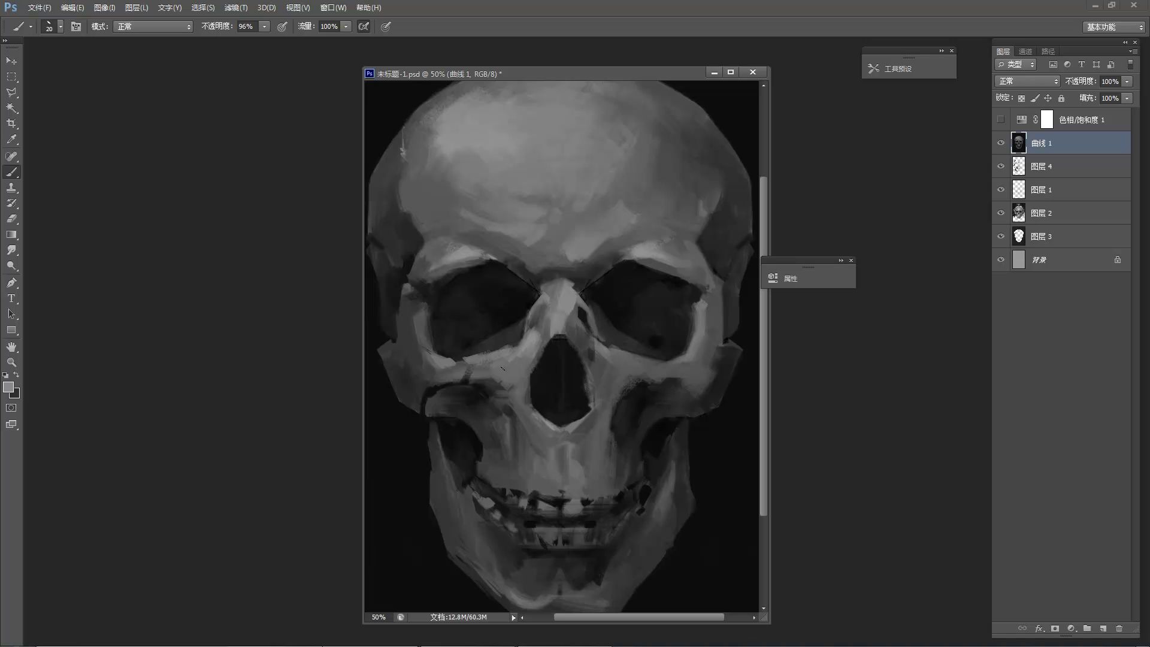
pyautogui.keyDown('alt'); pyautogui.click(501, 397); pyautogui.keyUp('alt')
pyautogui.press(']')
pyautogui.keyDown('alt'); pyautogui.click(496, 379); pyautogui.keyUp('alt')
pyautogui.keyDown('alt'); pyautogui.click(507, 364); pyautogui.keyUp('alt')
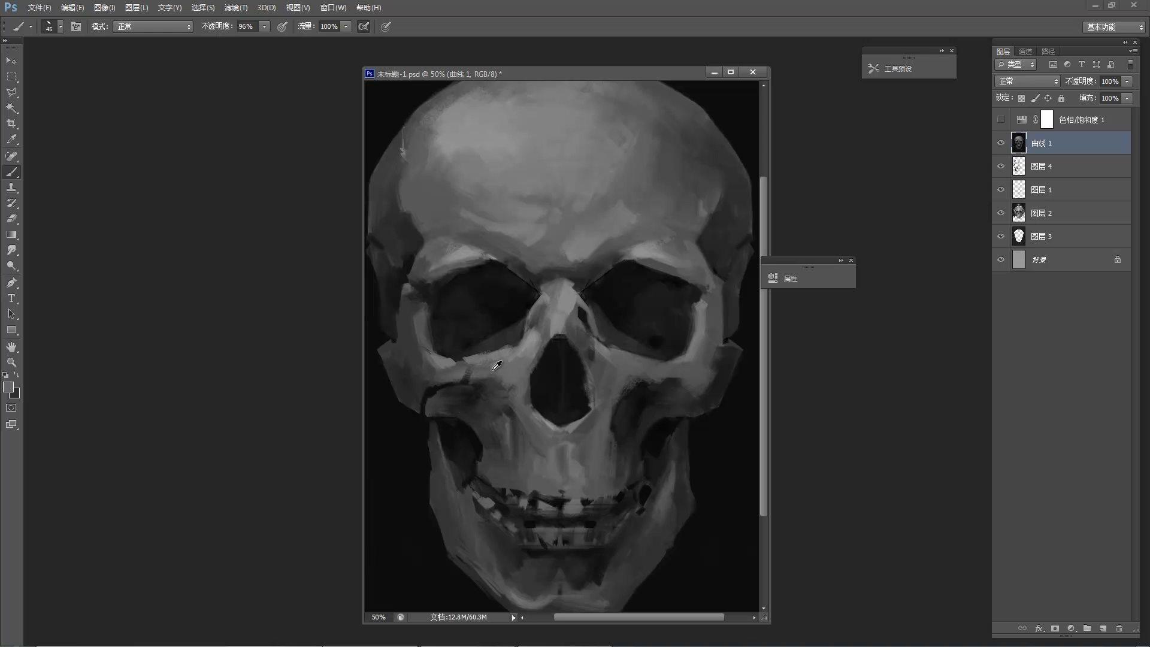
pyautogui.keyDown('alt'); pyautogui.click(492, 384); pyautogui.keyUp('alt')
pyautogui.keyDown('alt'); pyautogui.click(506, 375); pyautogui.keyUp('alt')
pyautogui.keyDown('alt'); pyautogui.click(492, 348); pyautogui.keyUp('alt')
pyautogui.keyDown('alt'); pyautogui.click(491, 346); pyautogui.keyUp('alt')
pyautogui.keyDown('alt'); pyautogui.click(496, 344); pyautogui.keyUp('alt')
pyautogui.keyDown('alt'); pyautogui.click(503, 341); pyautogui.keyUp('alt')
# Smooth the shading around the crack under the left-hand cheekbone with tones sampled near the nose.
pyautogui.keyDown('ctrl'); pyautogui.click(551, 370); pyautogui.keyUp('ctrl')
pyautogui.keyDown('ctrl'); pyautogui.click(542, 366); pyautogui.keyUp('ctrl')
pyautogui.keyDown('ctrl'); pyautogui.click(477, 340); pyautogui.keyUp('ctrl')
pyautogui.keyDown('ctrl'); pyautogui.click(535, 361); pyautogui.keyUp('ctrl')
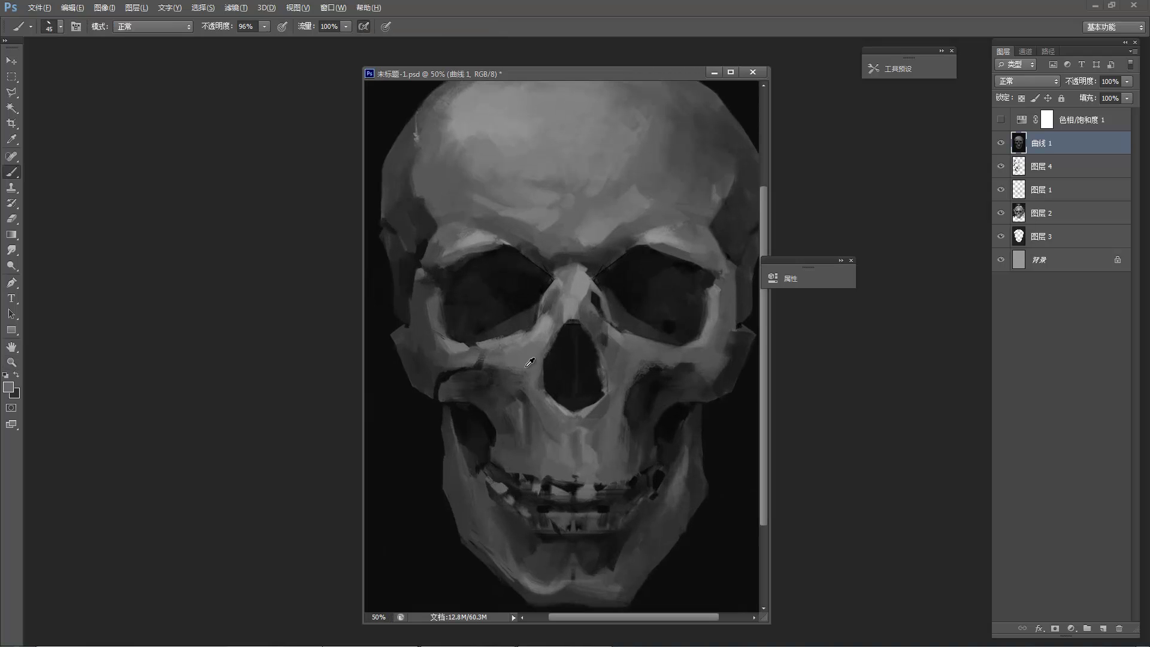
pyautogui.keyDown('alt'); pyautogui.click(519, 375); pyautogui.keyUp('alt')
pyautogui.keyDown('alt'); pyautogui.click(511, 367); pyautogui.keyUp('alt')
pyautogui.moveTo(483, 377); pyautogui.dragTo(473, 384)
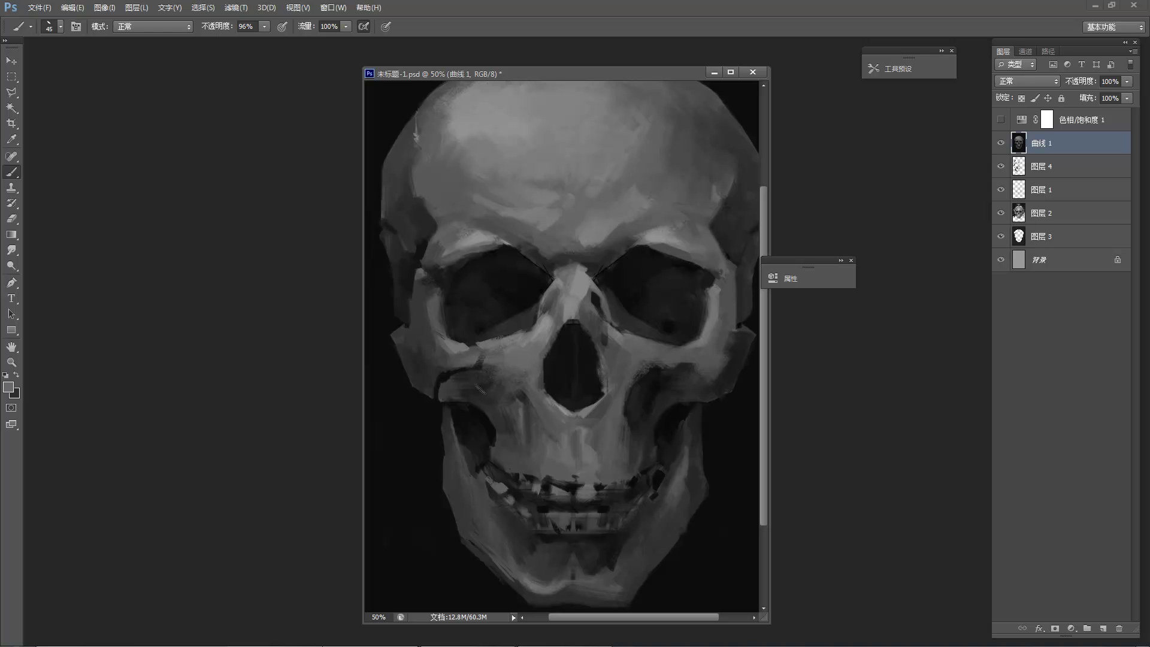
pyautogui.keyDown('alt'); pyautogui.click(518, 369); pyautogui.keyUp('alt')
pyautogui.keyDown('alt'); pyautogui.click(525, 359); pyautogui.keyUp('alt')
pyautogui.moveTo(531, 336); pyautogui.dragTo(486, 282)
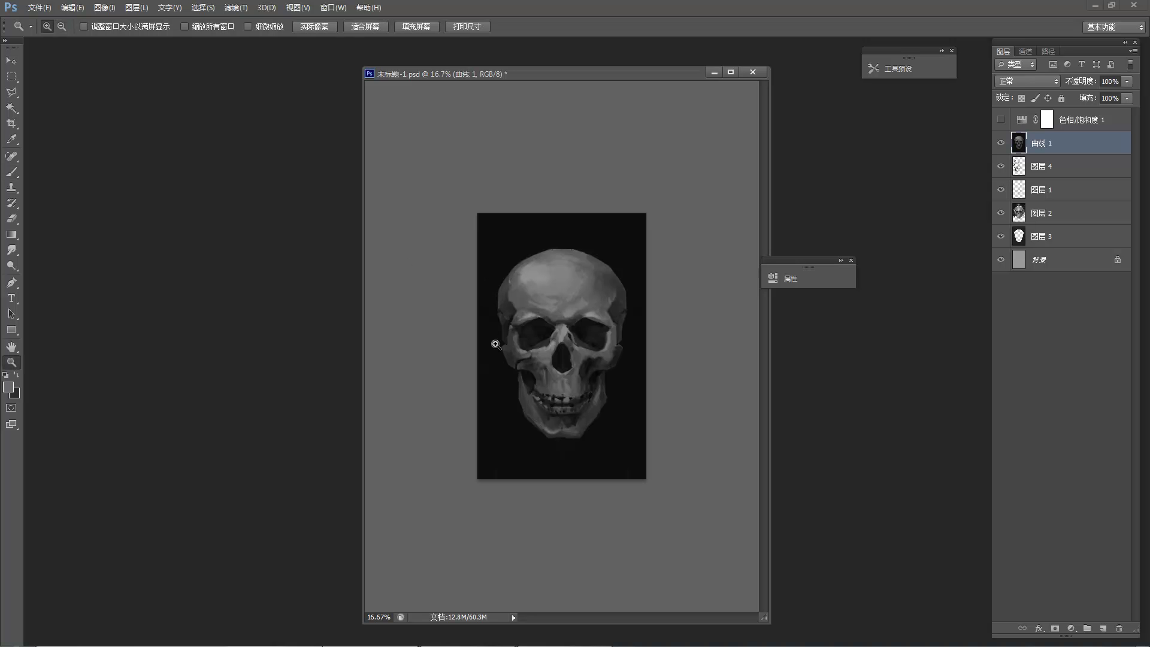
# Sharpen the dark crack below the left-hand cheekbone with a 15 px brush and sampled greys.
pyautogui.hotkey('ctrl', '+')
pyautogui.hotkey('ctrl', '+')
pyautogui.hotkey('ctrl', '+')
pyautogui.hotkey('ctrl', '+')
pyautogui.keyDown('alt'); pyautogui.click(477, 404); pyautogui.keyUp('alt')
pyautogui.press('[')
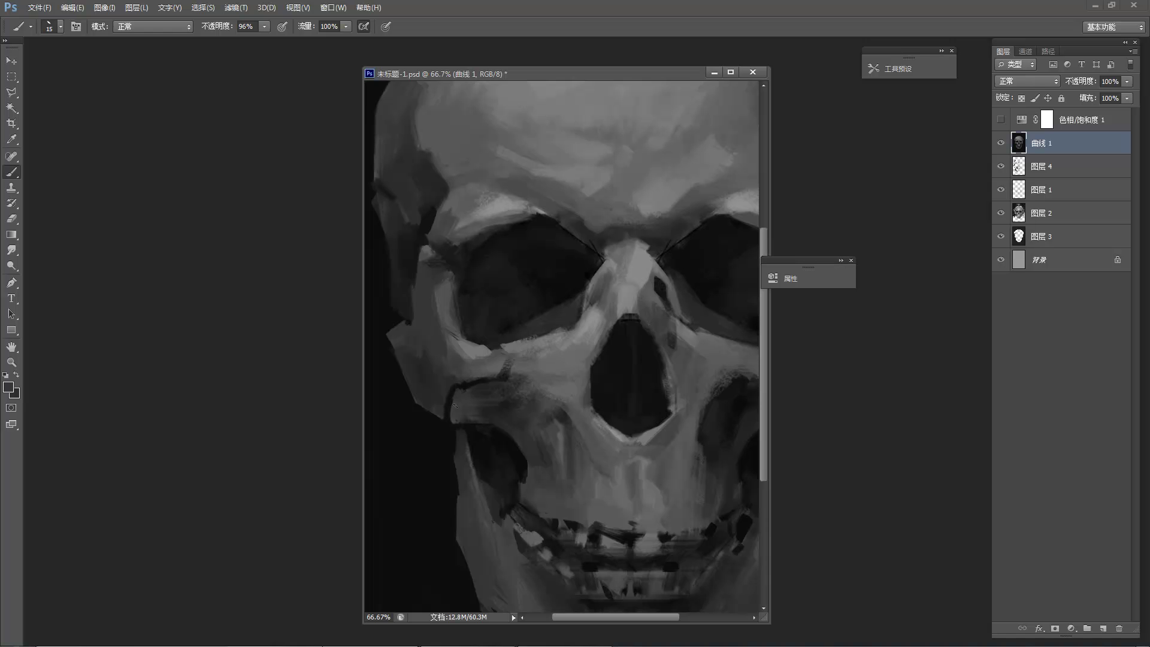
pyautogui.keyDown('alt'); pyautogui.click(444, 390); pyautogui.keyUp('alt')
pyautogui.keyDown('alt'); pyautogui.click(466, 398); pyautogui.keyUp('alt')
# Shade the cheek just beside the left-hand edge of the nasal opening with sampled greys.
pyautogui.moveTo(577, 400); pyautogui.dragTo(567, 393)
pyautogui.keyDown('alt'); pyautogui.click(573, 405); pyautogui.keyUp('alt')
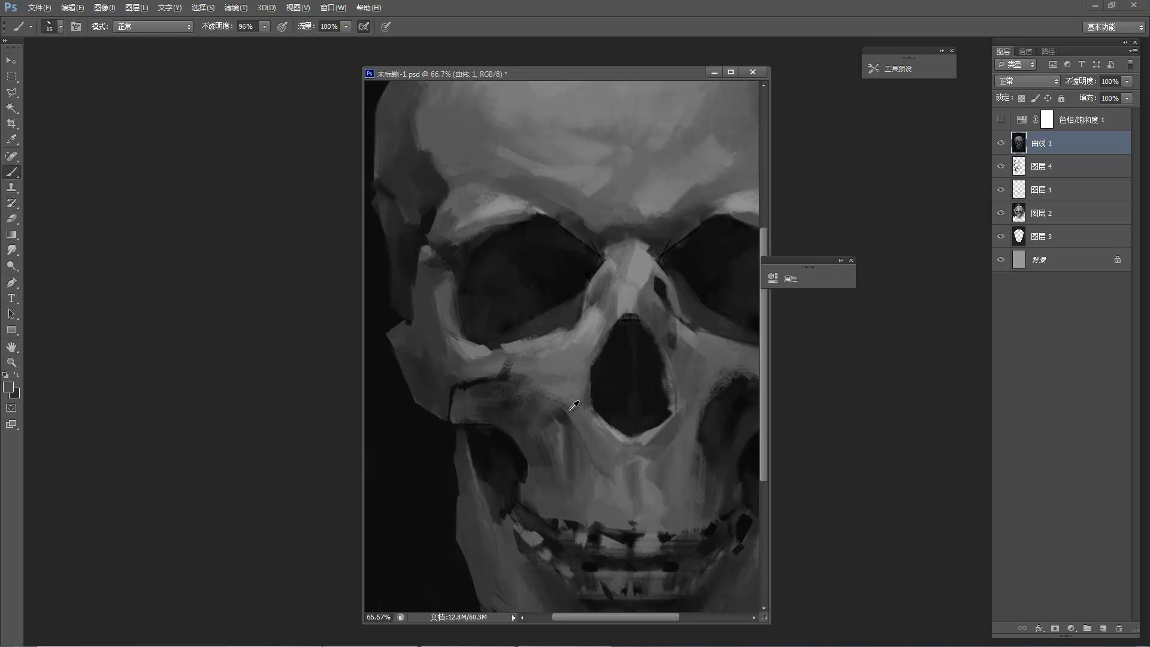
pyautogui.keyDown('alt'); pyautogui.click(535, 393); pyautogui.keyUp('alt')
pyautogui.keyDown('alt'); pyautogui.click(535, 392); pyautogui.keyUp('alt')
pyautogui.keyDown('alt'); pyautogui.click(535, 393); pyautogui.keyUp('alt')
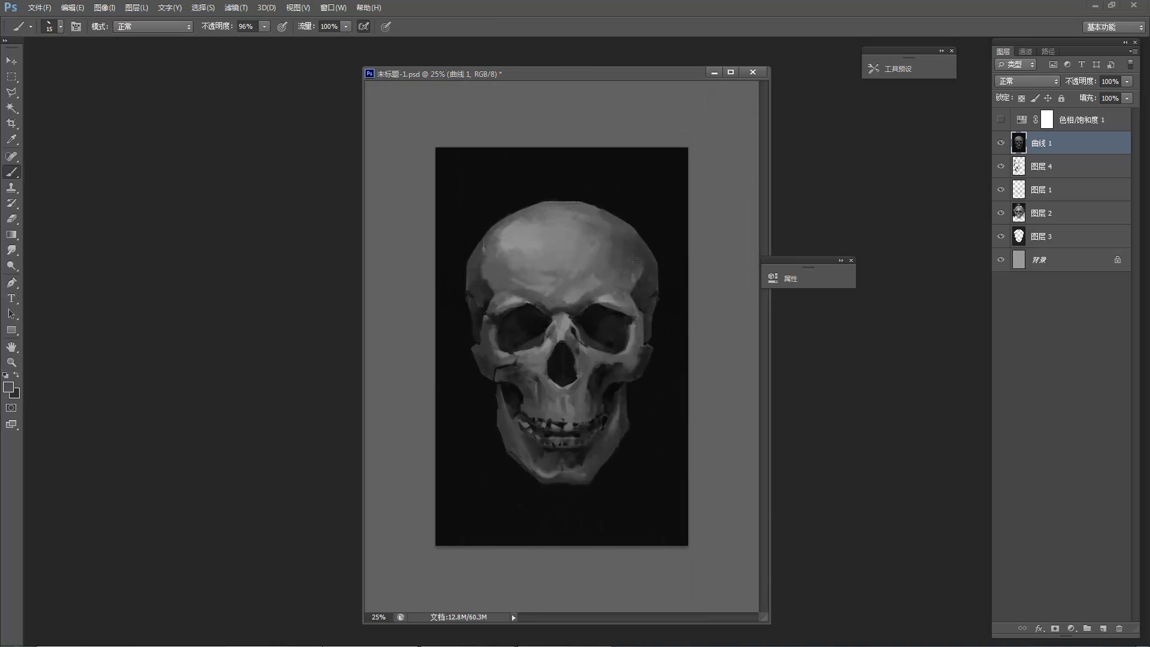
# Paint a thin dark seam down the middle of the nose bridge with a 15 px brush.
pyautogui.moveTo(545, 301); pyautogui.dragTo(540, 308)
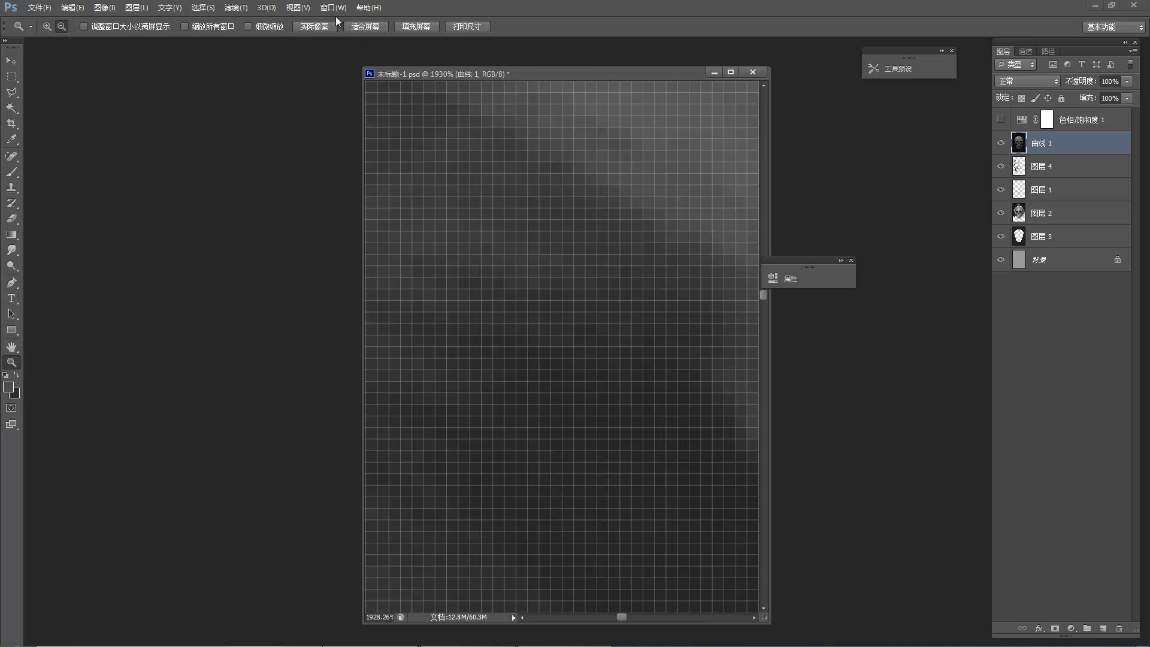
pyautogui.click(314, 26)
pyautogui.keyDown('alt'); pyautogui.click(596, 333); pyautogui.keyUp('alt')
pyautogui.keyDown('alt'); pyautogui.click(598, 338); pyautogui.keyUp('alt')
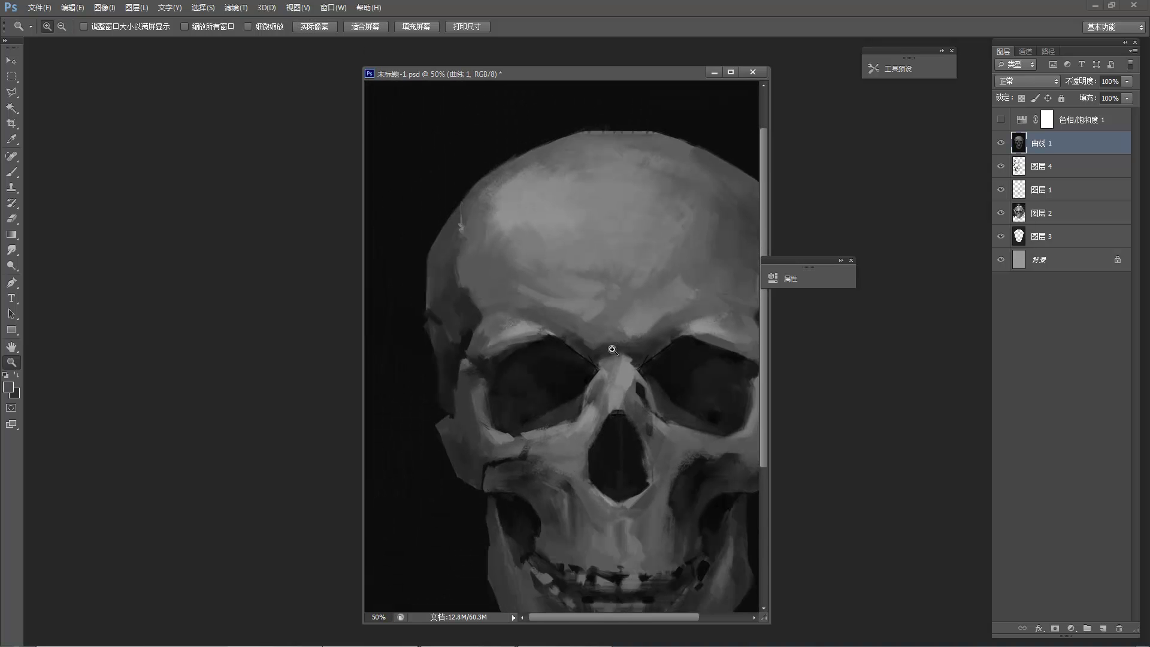
pyautogui.click(612, 352)
pyautogui.press('b')
pyautogui.keyDown('alt'); pyautogui.click(590, 376); pyautogui.keyUp('alt')
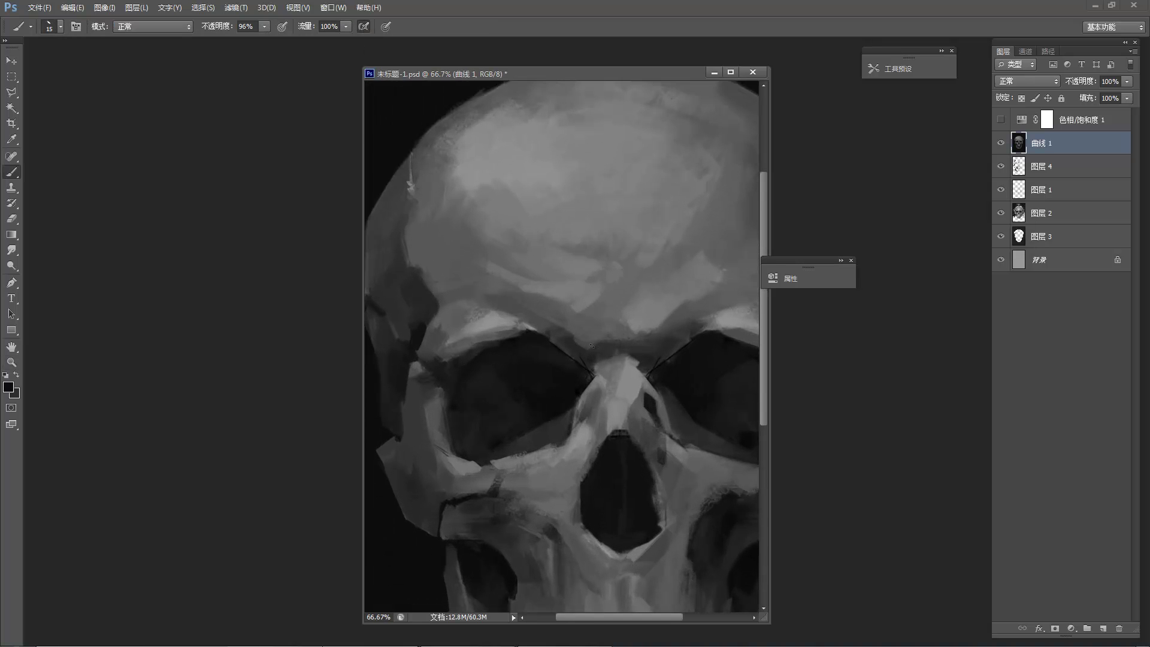
pyautogui.press('alt')
pyautogui.press('alt')
pyautogui.keyDown('alt'); pyautogui.click(626, 363); pyautogui.keyUp('alt')
pyautogui.keyDown('alt'); pyautogui.click(638, 354); pyautogui.keyUp('alt')
pyautogui.moveTo(623, 359); pyautogui.dragTo(627, 363)
pyautogui.moveTo(611, 428); pyautogui.dragTo(624, 367)
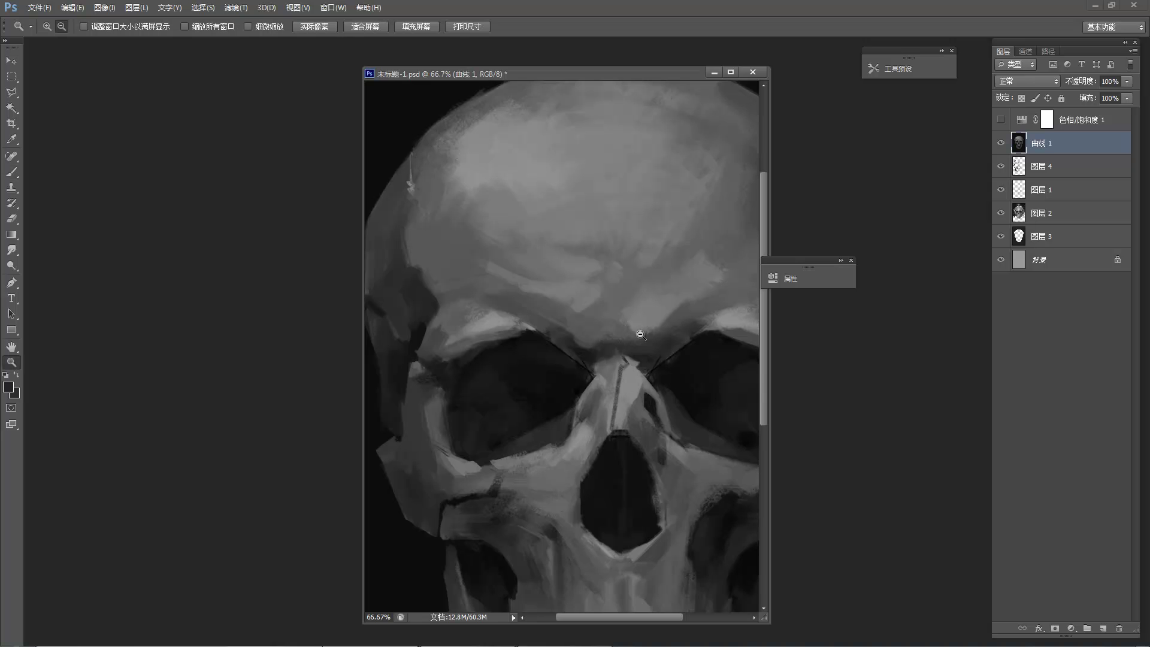
# Refine the nose bridge along the left-hand side of the dark seam with sampled light grey.
pyautogui.keyDown('alt'); pyautogui.click(619, 326); pyautogui.keyUp('alt')
pyautogui.keyDown('alt'); pyautogui.click(618, 326); pyautogui.keyUp('alt')
pyautogui.keyDown('alt'); pyautogui.click(619, 326); pyautogui.keyUp('alt')
pyautogui.keyDown('alt'); pyautogui.click(618, 326); pyautogui.keyUp('alt')
pyautogui.click(579, 315)
pyautogui.click(578, 316)
pyautogui.click(572, 317)
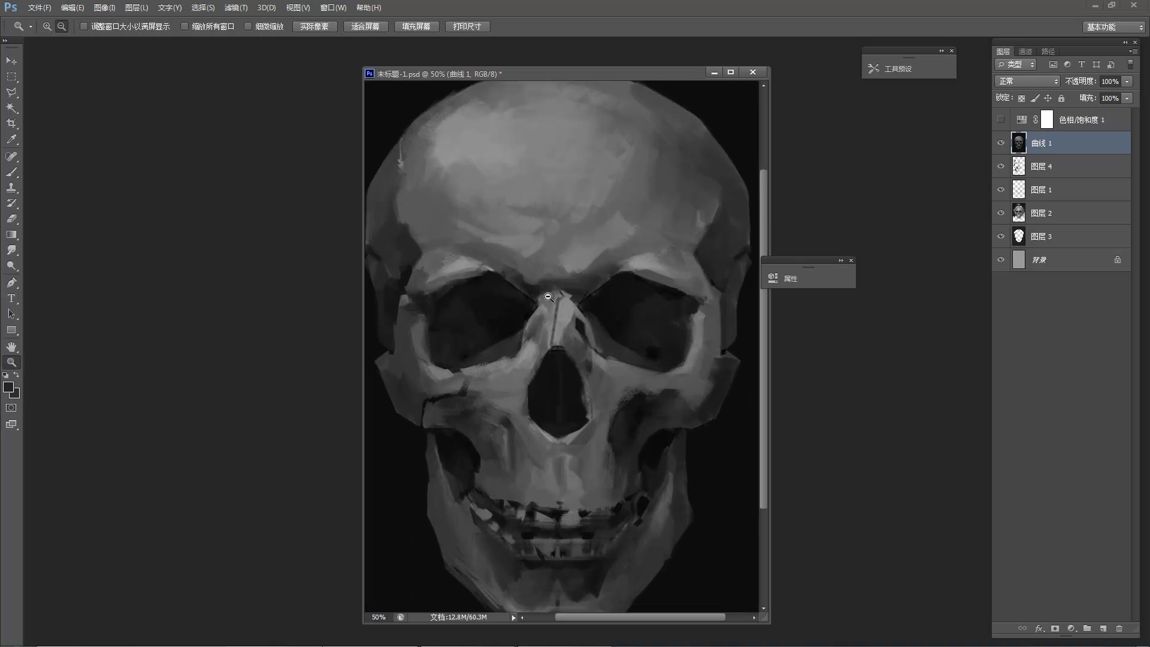
pyautogui.press('b')
pyautogui.keyDown('alt'); pyautogui.click(555, 353); pyautogui.keyUp('alt')
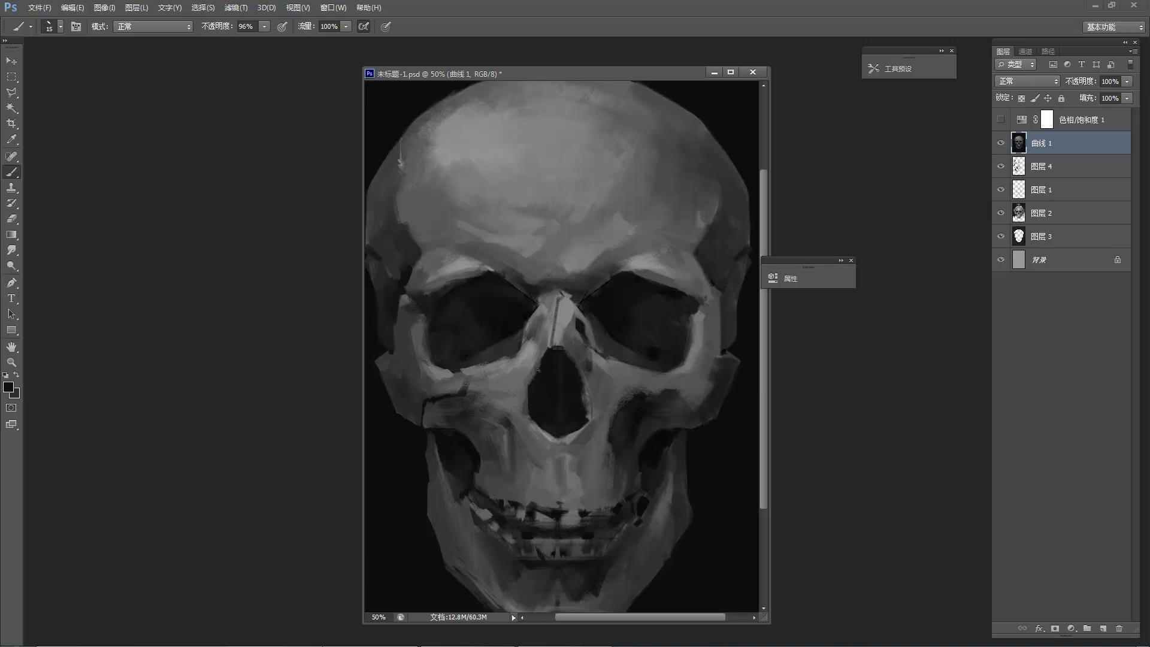
pyautogui.keyDown('alt'); pyautogui.click(556, 326); pyautogui.keyUp('alt')
pyautogui.moveTo(546, 346); pyautogui.dragTo(546, 333)
pyautogui.keyDown('alt'); pyautogui.click(708, 465); pyautogui.keyUp('alt')
pyautogui.keyDown('alt'); pyautogui.click(707, 465); pyautogui.keyUp('alt')
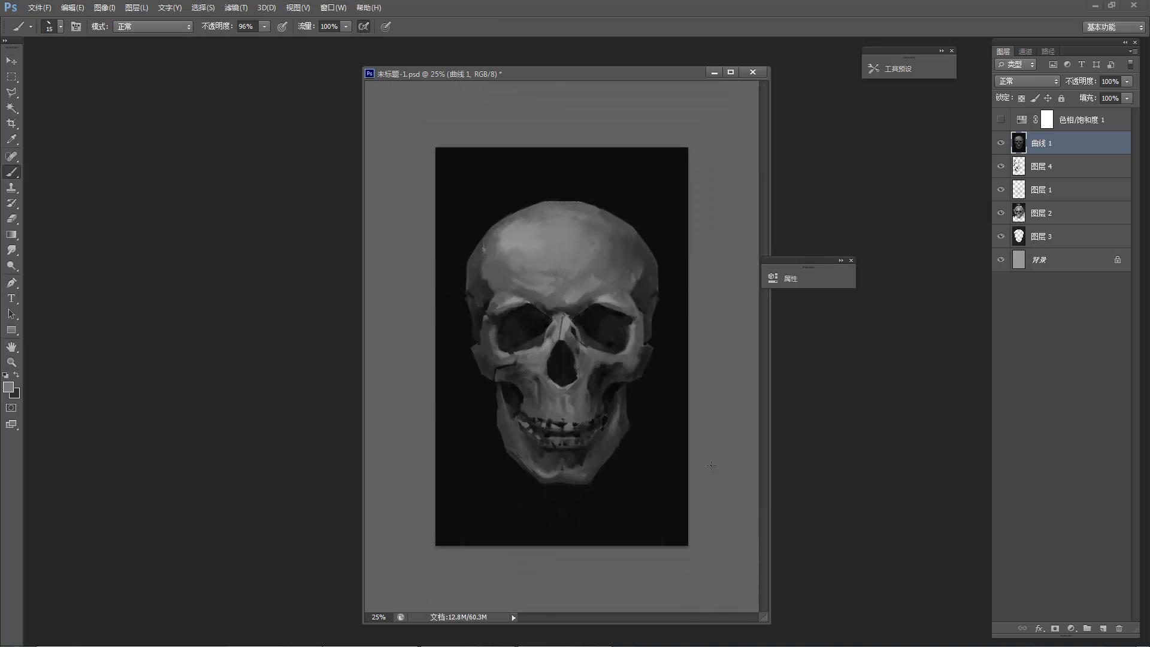
# Soften the dark patch on the right-hand side of the nasal bone with a sampled grey.
pyautogui.press('z')
pyautogui.click(564, 334)
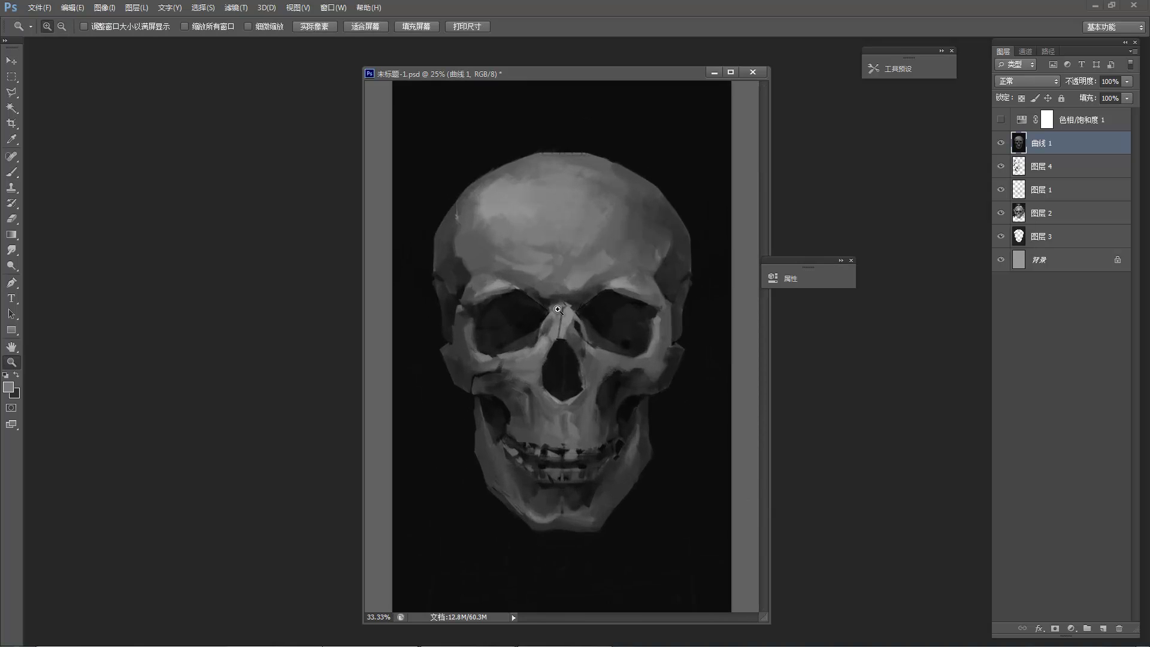
pyautogui.click(605, 323)
pyautogui.press('b')
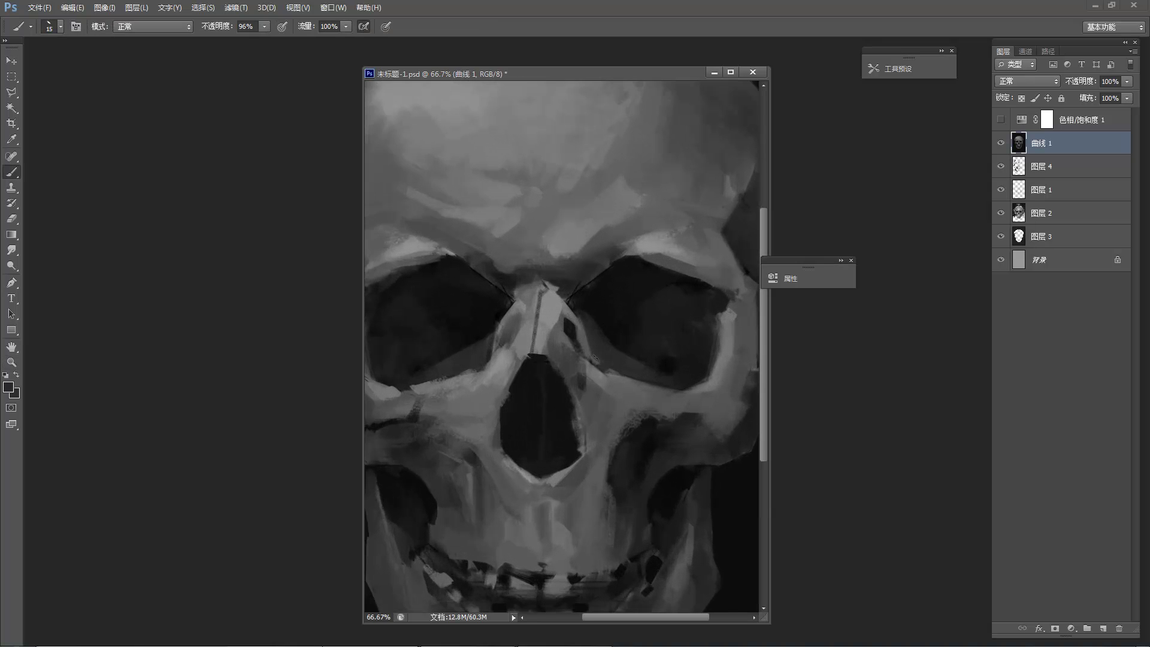
pyautogui.moveTo(587, 359); pyautogui.dragTo(577, 301)
pyautogui.keyDown('alt'); pyautogui.click(575, 315); pyautogui.keyUp('alt')
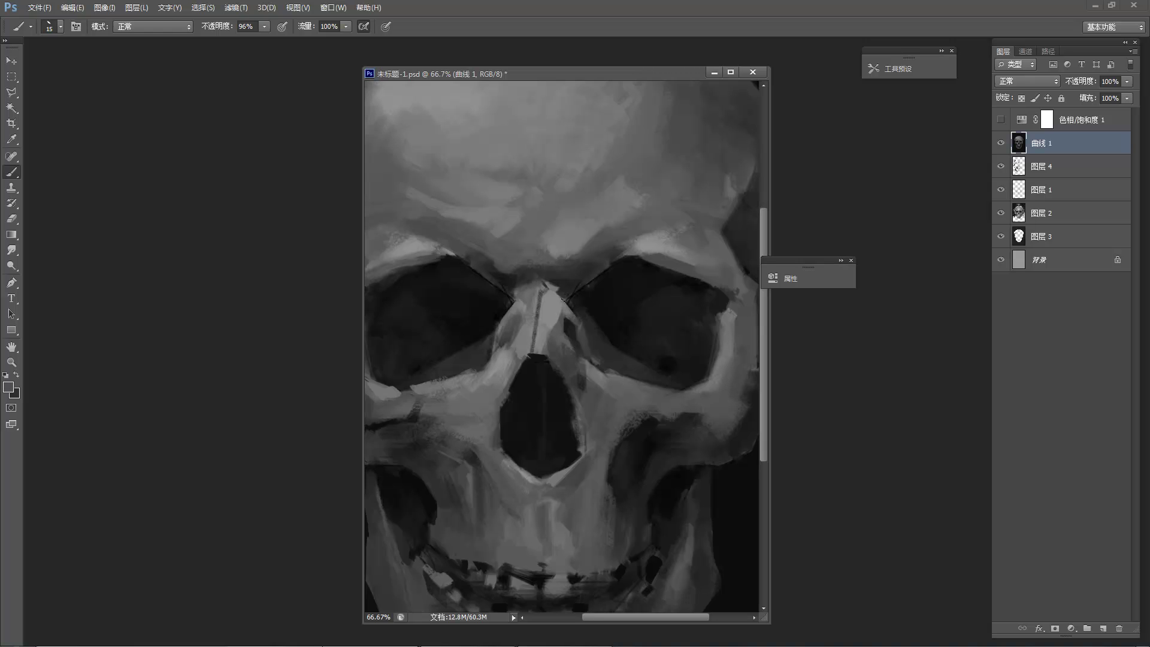
# Reshape the upper right-hand edge of the nose bridge with sampled tones and view the whole skull.
pyautogui.keyDown('alt'); pyautogui.click(553, 293); pyautogui.keyUp('alt')
pyautogui.moveTo(553, 289); pyautogui.dragTo(565, 300)
pyautogui.keyDown('alt'); pyautogui.click(561, 292); pyautogui.keyUp('alt')
pyautogui.keyDown('alt'); pyautogui.click(568, 290); pyautogui.keyUp('alt')
pyautogui.keyDown('alt'); pyautogui.click(671, 209); pyautogui.keyUp('alt')
pyautogui.keyDown('alt'); pyautogui.click(666, 206); pyautogui.keyUp('alt')
pyautogui.keyDown('alt'); pyautogui.click(669, 205); pyautogui.keyUp('alt')
# Blend the lit centre of the forehead with sampled light greys, enlarging the brush to 40 px.
pyautogui.keyDown('ctrl'); pyautogui.click(589, 238); pyautogui.keyUp('ctrl')
pyautogui.keyDown('ctrl'); pyautogui.click(580, 231); pyautogui.keyUp('ctrl')
pyautogui.keyDown('alt'); pyautogui.click(495, 177); pyautogui.keyUp('alt')
pyautogui.keyDown('alt'); pyautogui.click(442, 134); pyautogui.keyUp('alt')
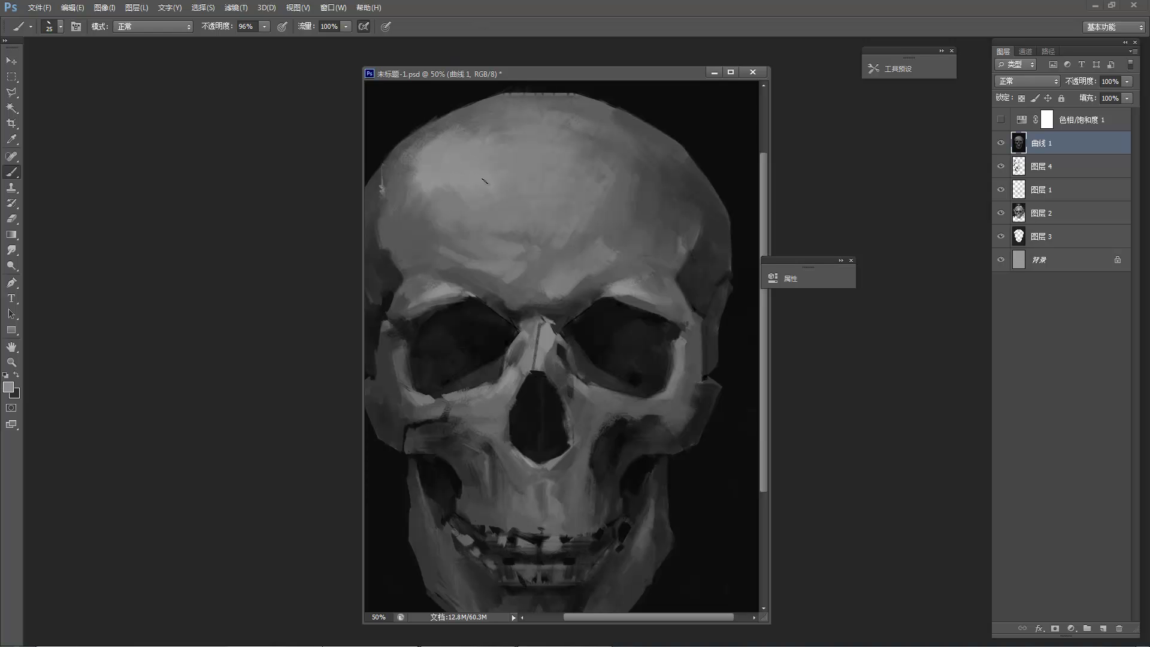
pyautogui.moveTo(483, 223)
pyautogui.mouseDown()
pyautogui.moveTo(548, 197)
pyautogui.moveTo(523, 199)
pyautogui.mouseUp()
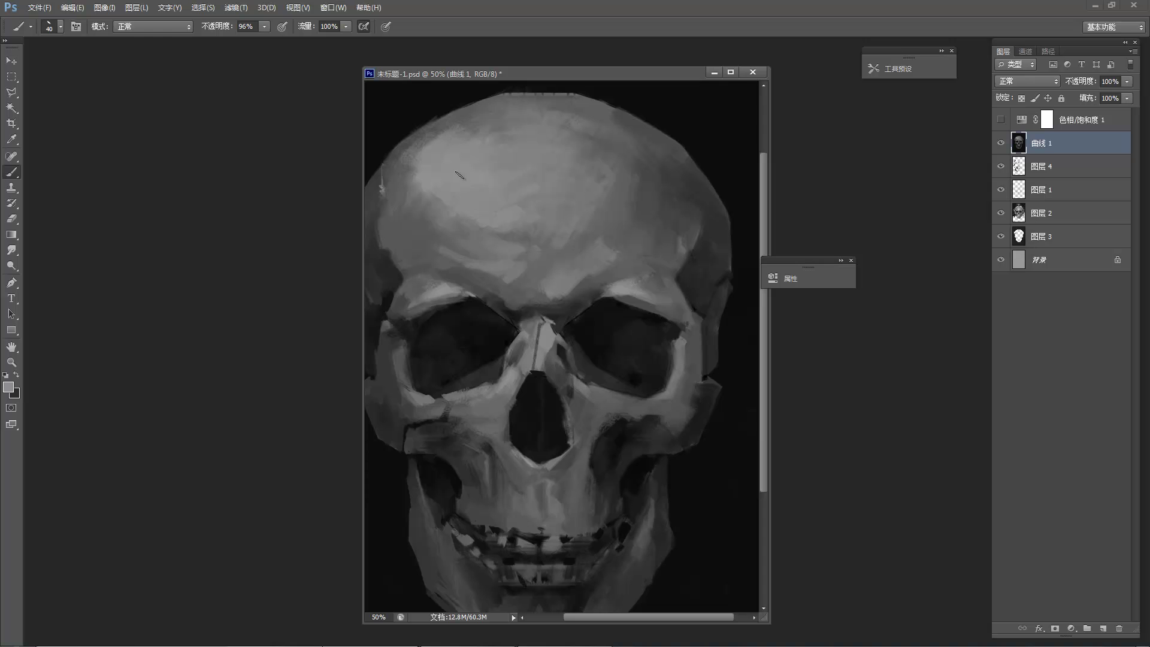
pyautogui.keyDown('alt'); pyautogui.click(480, 159); pyautogui.keyUp('alt')
pyautogui.keyDown('alt'); pyautogui.click(480, 158); pyautogui.keyUp('alt')
# Shade the right-hand side of the forehead above the temple with sampled greys and a 40 px brush.
pyautogui.keyDown('ctrl'); pyautogui.click(516, 209); pyautogui.keyUp('ctrl')
pyautogui.keyDown('ctrl'); pyautogui.click(506, 207); pyautogui.keyUp('ctrl')
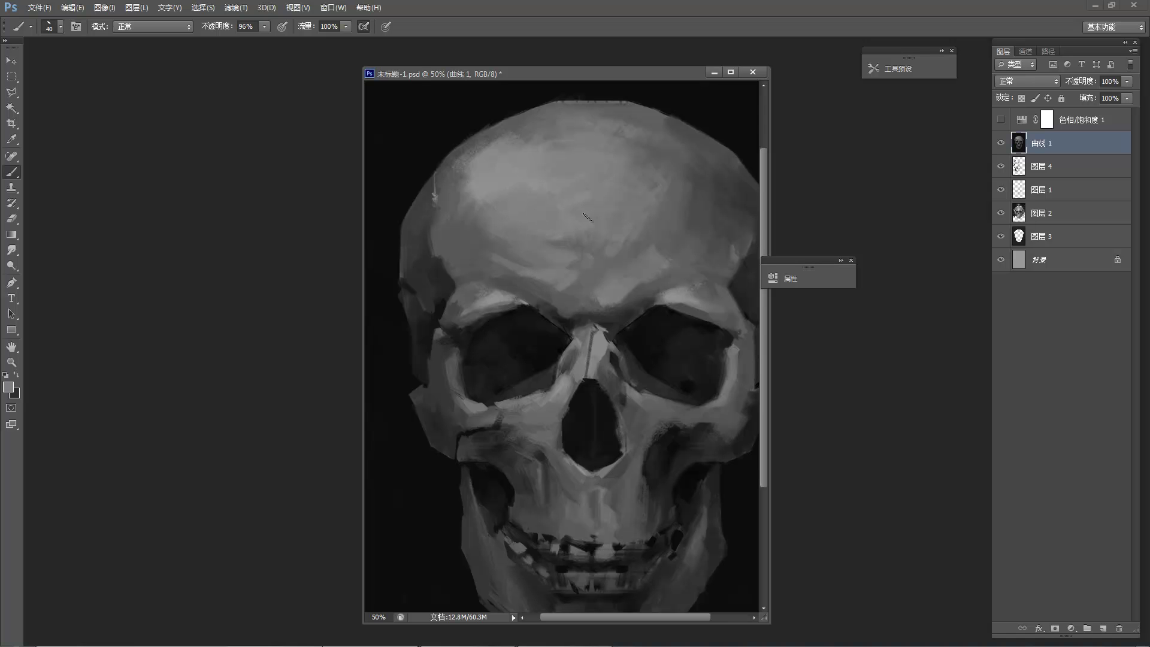
pyautogui.hscroll(3, 626, 139)
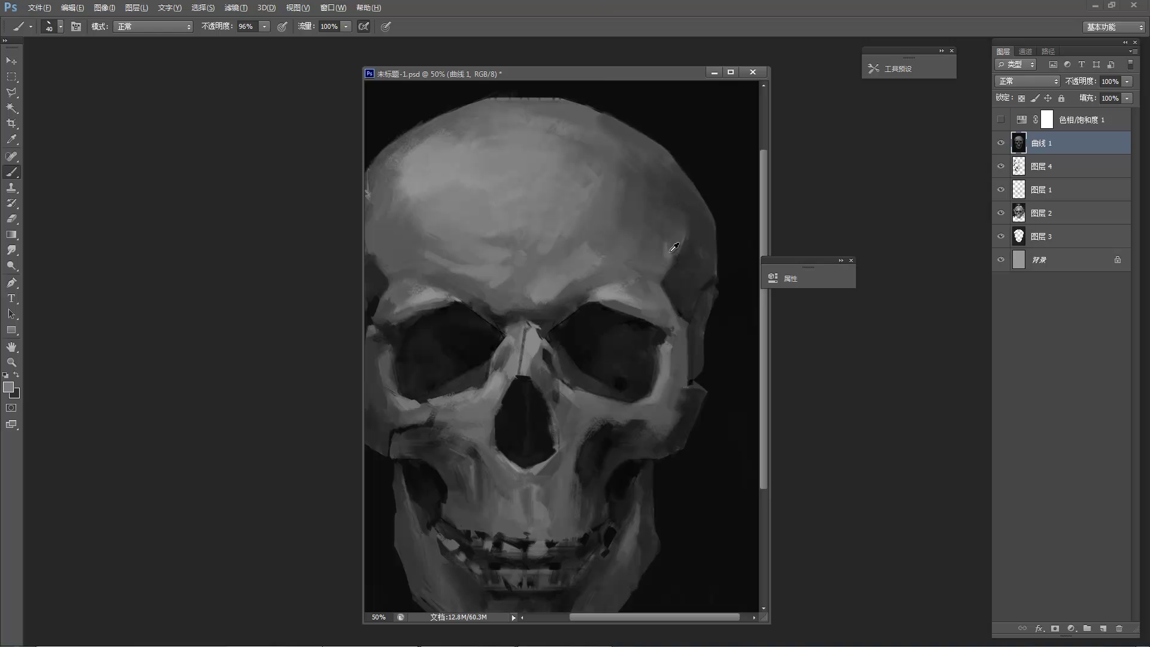
pyautogui.keyDown('alt'); pyautogui.click(673, 276); pyautogui.keyUp('alt')
pyautogui.moveTo(650, 253); pyautogui.dragTo(652, 226)
pyautogui.keyDown('alt'); pyautogui.click(653, 234); pyautogui.keyUp('alt')
pyautogui.keyDown('alt'); pyautogui.click(642, 232); pyautogui.keyUp('alt')
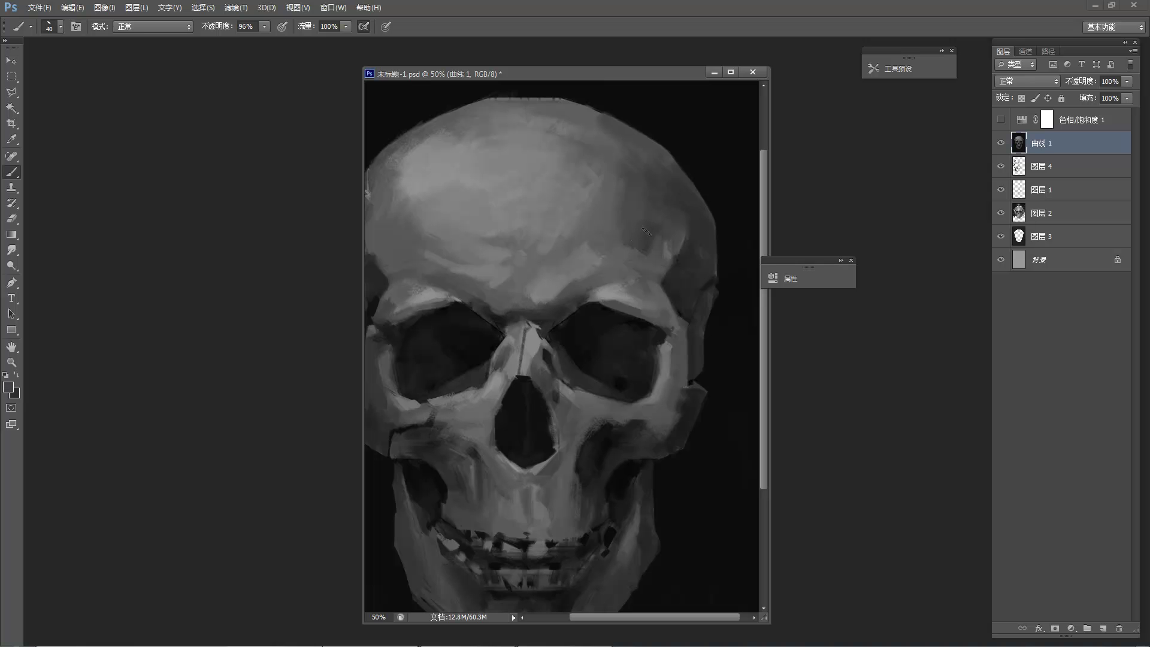
pyautogui.keyDown('alt'); pyautogui.click(666, 188); pyautogui.keyUp('alt')
pyautogui.keyDown('alt'); pyautogui.click(635, 168); pyautogui.keyUp('alt')
pyautogui.keyDown('alt'); pyautogui.click(631, 166); pyautogui.keyUp('alt')
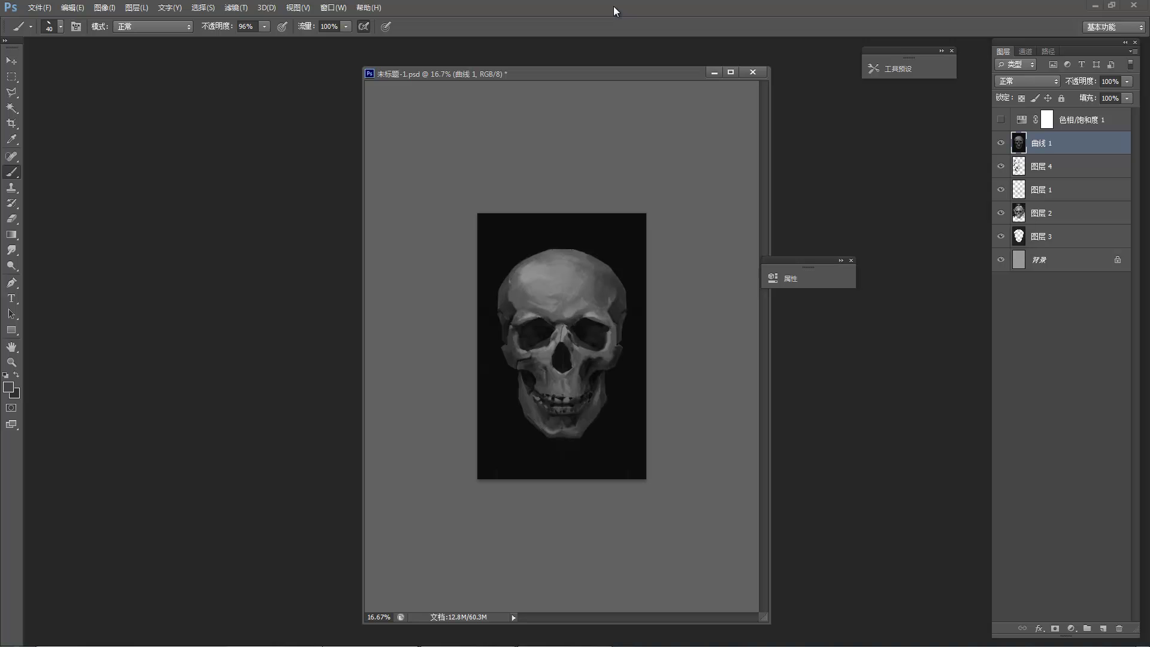
# Load a brush tool preset with 100% opacity and 53% flow, and set its size to 45 px.
pyautogui.click(333, 7)
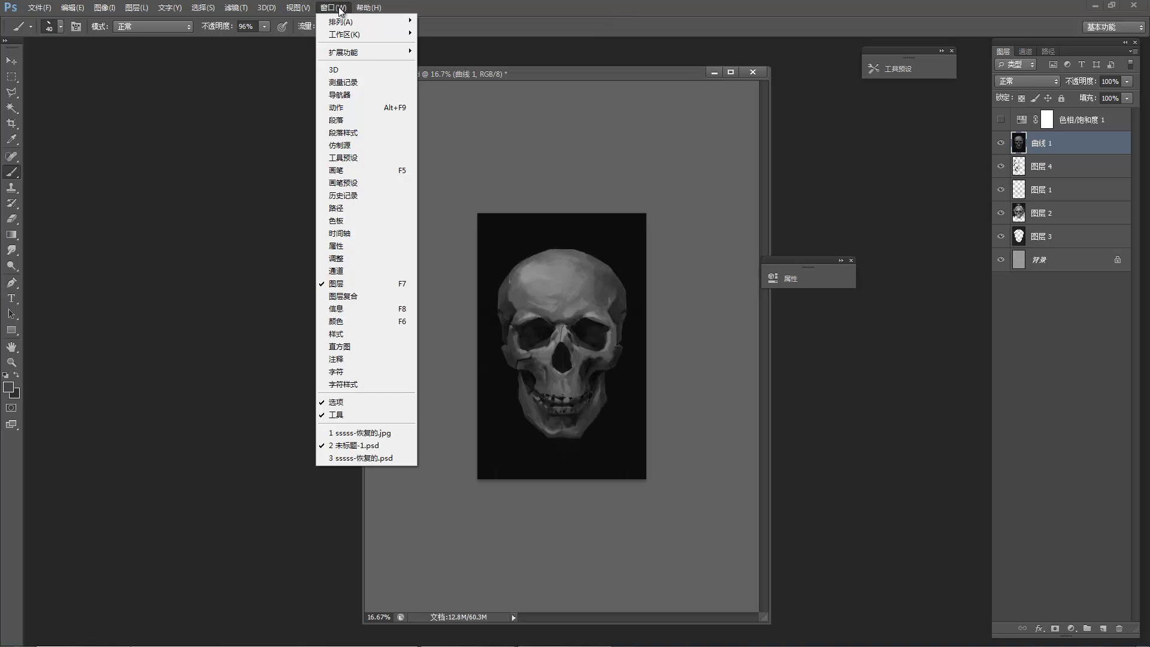
pyautogui.click(366, 157)
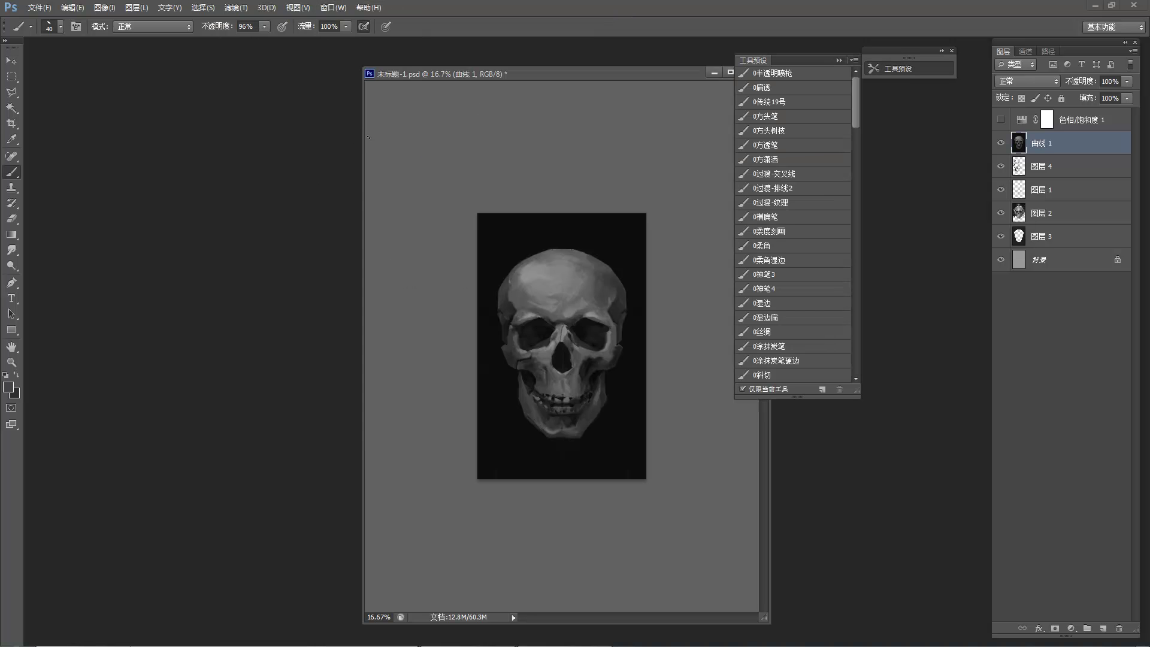
pyautogui.click(782, 277)
pyautogui.click(841, 60)
pyautogui.keyDown('ctrl'); pyautogui.click(545, 271); pyautogui.keyUp('ctrl')
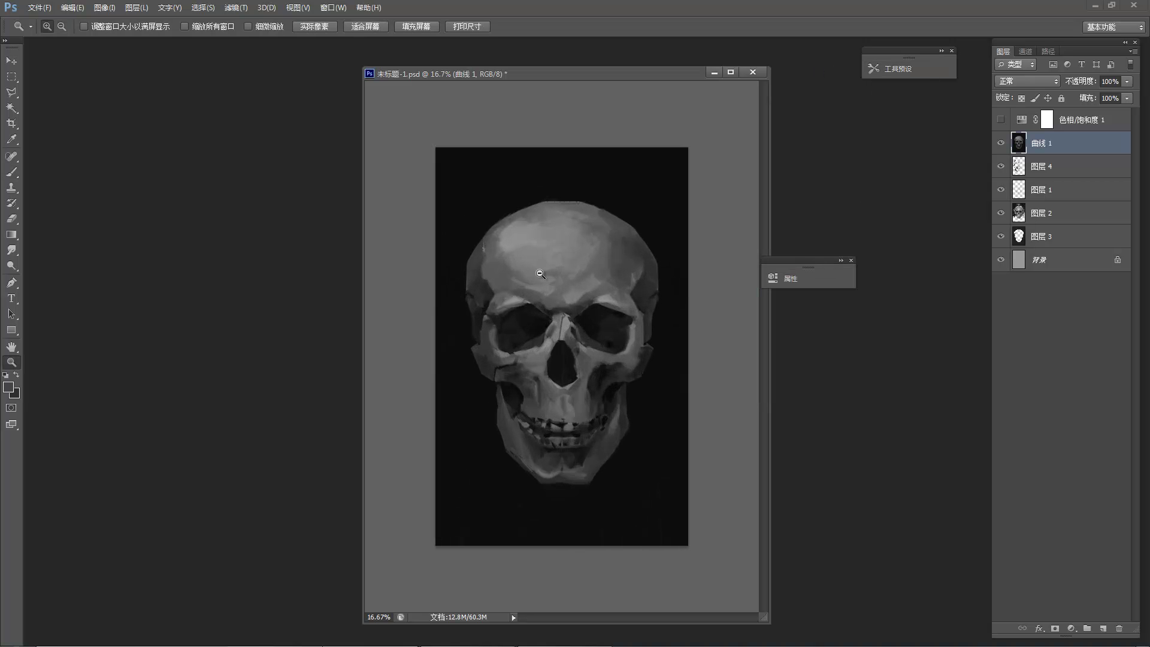
pyautogui.press('[')
pyautogui.press('[')
pyautogui.press('[')
pyautogui.press('[')
pyautogui.press('[')
pyautogui.press('[')
pyautogui.press('[')
pyautogui.press('[')
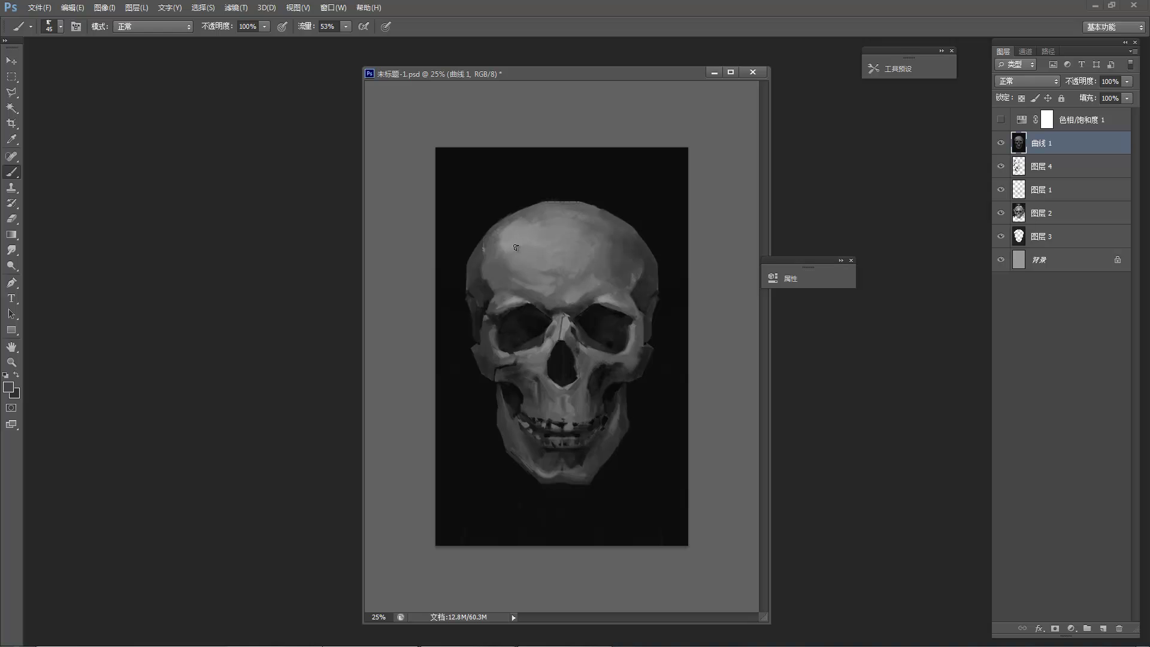
# Blend the left-hand side of the forehead with sampled greys and the 45 px brush.
pyautogui.keyDown('alt'); pyautogui.click(505, 263); pyautogui.keyUp('alt')
pyautogui.keyDown('alt'); pyautogui.click(521, 265); pyautogui.keyUp('alt')
pyautogui.moveTo(518, 262)
pyautogui.mouseDown()
pyautogui.moveTo(532, 274)
pyautogui.moveTo(524, 259)
pyautogui.mouseUp()
pyautogui.keyDown('alt'); pyautogui.click(527, 263); pyautogui.keyUp('alt')
pyautogui.keyDown('alt'); pyautogui.click(522, 261); pyautogui.keyUp('alt')
pyautogui.keyDown('alt'); pyautogui.click(537, 259); pyautogui.keyUp('alt')
# Reduce the brush to 25 px and rework the nasal cavity with a sampled dark tone.
pyautogui.press('z')
pyautogui.keyDown('alt'); pyautogui.click(584, 233); pyautogui.keyUp('alt')
pyautogui.keyDown('alt'); pyautogui.click(571, 227); pyautogui.keyUp('alt')
pyautogui.keyDown('alt'); pyautogui.click(569, 229); pyautogui.keyUp('alt')
pyautogui.click(570, 294)
pyautogui.click(570, 293)
pyautogui.click(569, 293)
pyautogui.click(569, 294)
pyautogui.click(570, 293)
pyautogui.press('b')
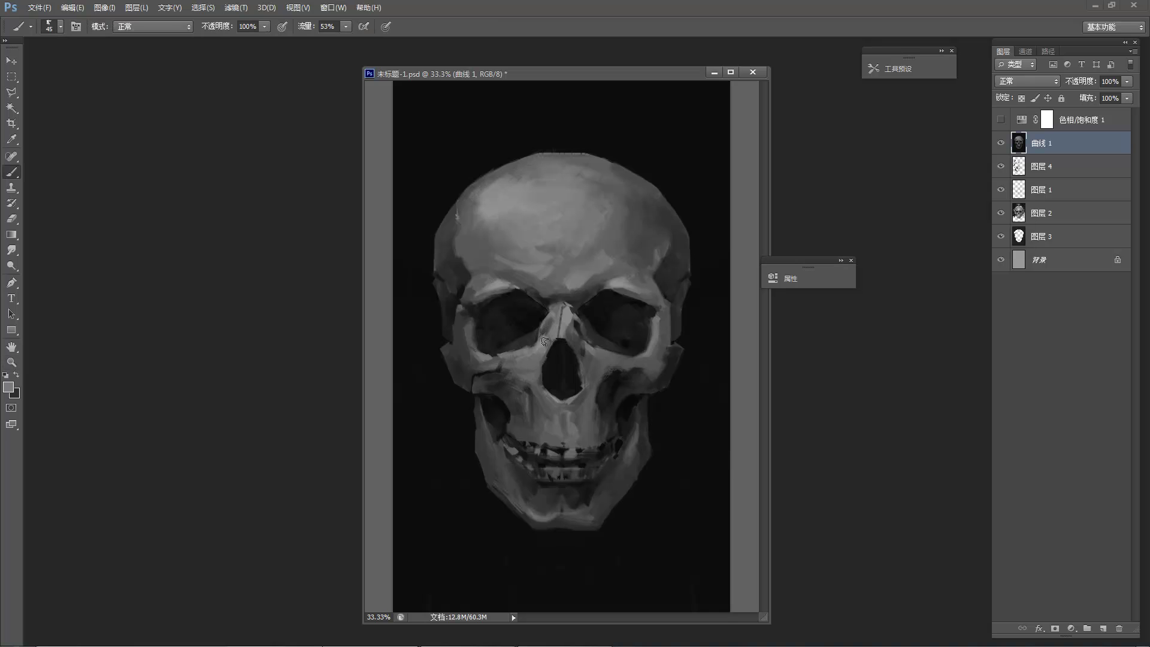
pyautogui.press('[')
pyautogui.press('[')
pyautogui.keyDown('alt'); pyautogui.click(569, 356); pyautogui.keyUp('alt')
pyautogui.keyDown('ctrl'); pyautogui.keyDown('space'); pyautogui.click(554, 371); pyautogui.keyUp('space'); pyautogui.keyUp('ctrl')
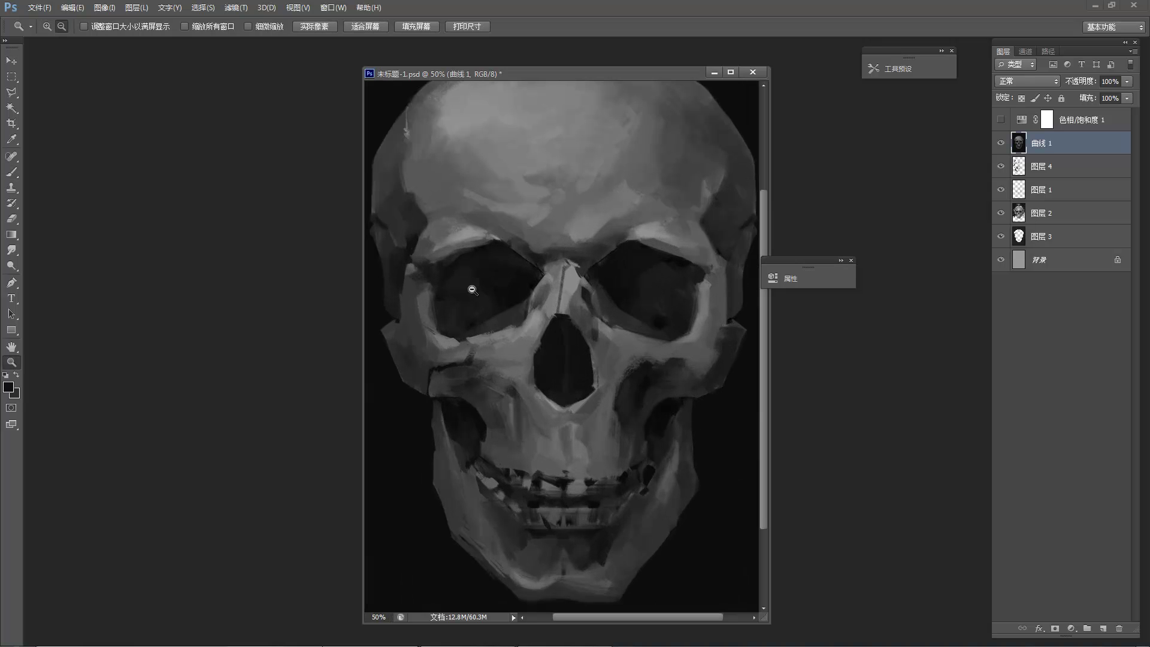
# Shade the floor and lower rim of the nasal cavity with sampled greys, undoing one stroke.
pyautogui.keyDown('alt'); pyautogui.click(566, 406); pyautogui.keyUp('alt')
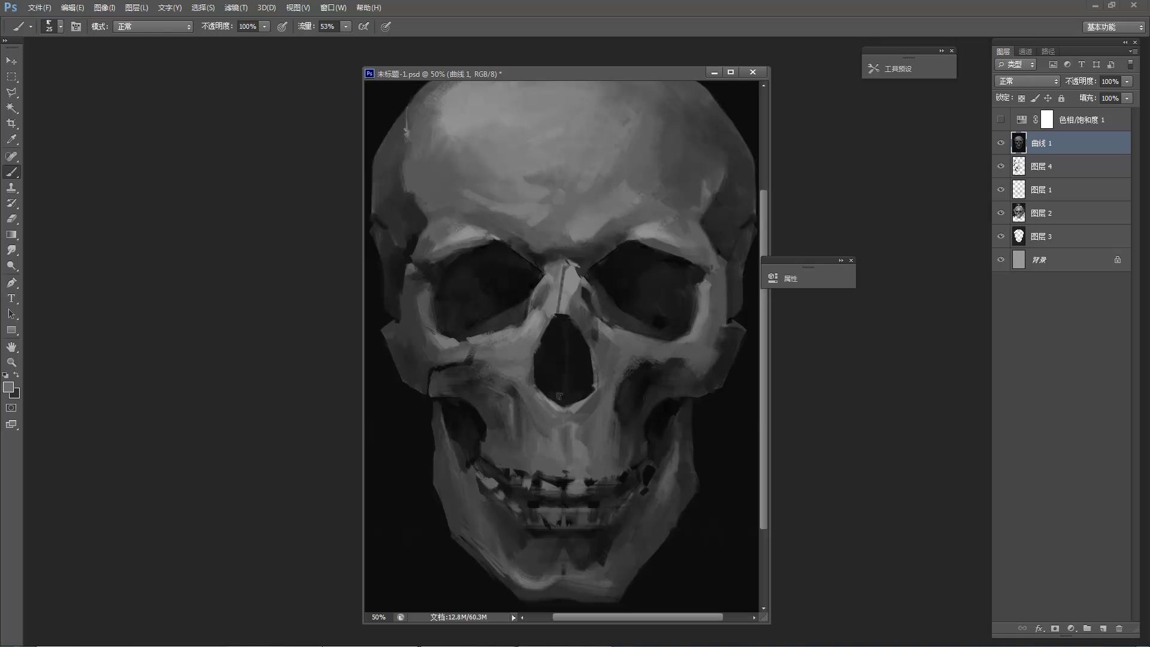
pyautogui.hotkey('ctrl', 'z')
pyautogui.keyDown('alt'); pyautogui.click(602, 393); pyautogui.keyUp('alt')
pyautogui.moveTo(549, 393); pyautogui.dragTo(561, 401)
pyautogui.keyDown('alt'); pyautogui.click(563, 393); pyautogui.keyUp('alt')
pyautogui.keyDown('alt'); pyautogui.click(563, 381); pyautogui.keyUp('alt')
pyautogui.keyDown('alt'); pyautogui.click(557, 395); pyautogui.keyUp('alt')
pyautogui.keyDown('alt'); pyautogui.click(562, 391); pyautogui.keyUp('alt')
pyautogui.keyDown('alt'); pyautogui.click(544, 359); pyautogui.keyUp('alt')
# Paint the lower row of front teeth with sampled light greys and the 25 px brush.
pyautogui.keyDown('alt'); pyautogui.click(560, 300); pyautogui.keyUp('alt')
pyautogui.keyDown('alt'); pyautogui.click(560, 299); pyautogui.keyUp('alt')
pyautogui.keyDown('alt'); pyautogui.click(560, 299); pyautogui.keyUp('alt')
pyautogui.keyDown('alt'); pyautogui.click(561, 300); pyautogui.keyUp('alt')
pyautogui.keyDown('ctrl'); pyautogui.click(570, 359); pyautogui.keyUp('ctrl')
pyautogui.keyDown('ctrl'); pyautogui.click(570, 362); pyautogui.keyUp('ctrl')
pyautogui.keyDown('ctrl'); pyautogui.click(570, 363); pyautogui.keyUp('ctrl')
pyautogui.keyDown('ctrl'); pyautogui.click(570, 363); pyautogui.keyUp('ctrl')
pyautogui.keyDown('alt'); pyautogui.click(563, 482); pyautogui.keyUp('alt')
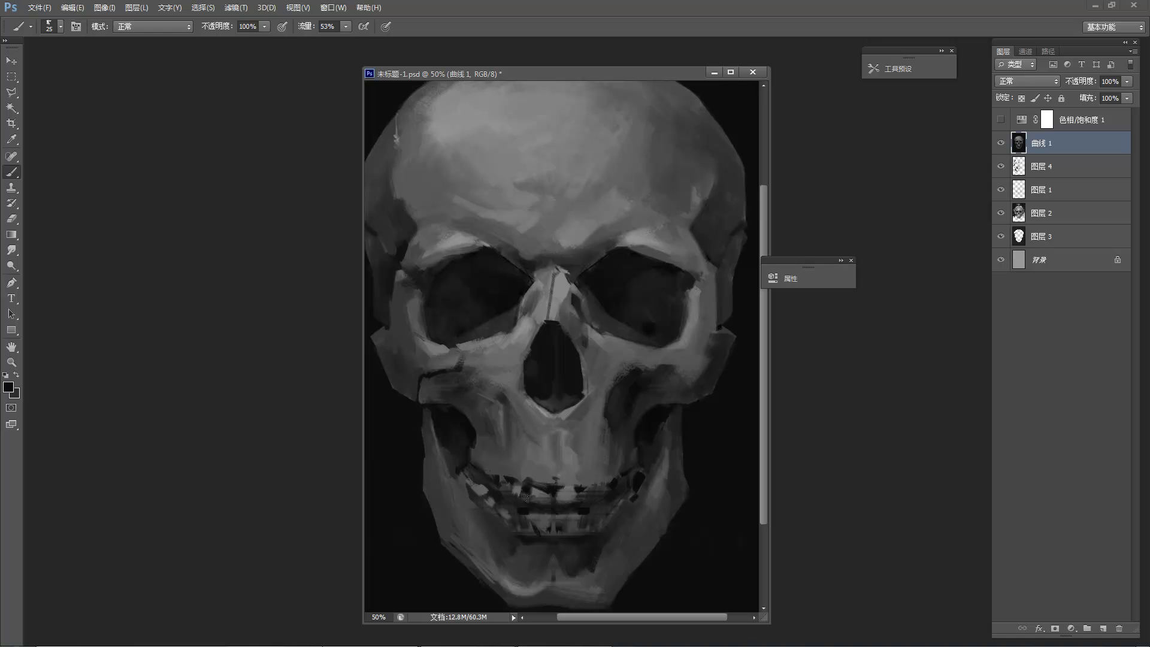
pyautogui.keyDown('alt'); pyautogui.click(544, 499); pyautogui.keyUp('alt')
pyautogui.keyDown('alt'); pyautogui.click(540, 502); pyautogui.keyUp('alt')
pyautogui.keyDown('alt'); pyautogui.click(539, 495); pyautogui.keyUp('alt')
pyautogui.moveTo(522, 516)
pyautogui.mouseDown()
pyautogui.moveTo(527, 507)
pyautogui.moveTo(545, 526)
pyautogui.moveTo(602, 508)
pyautogui.mouseUp()
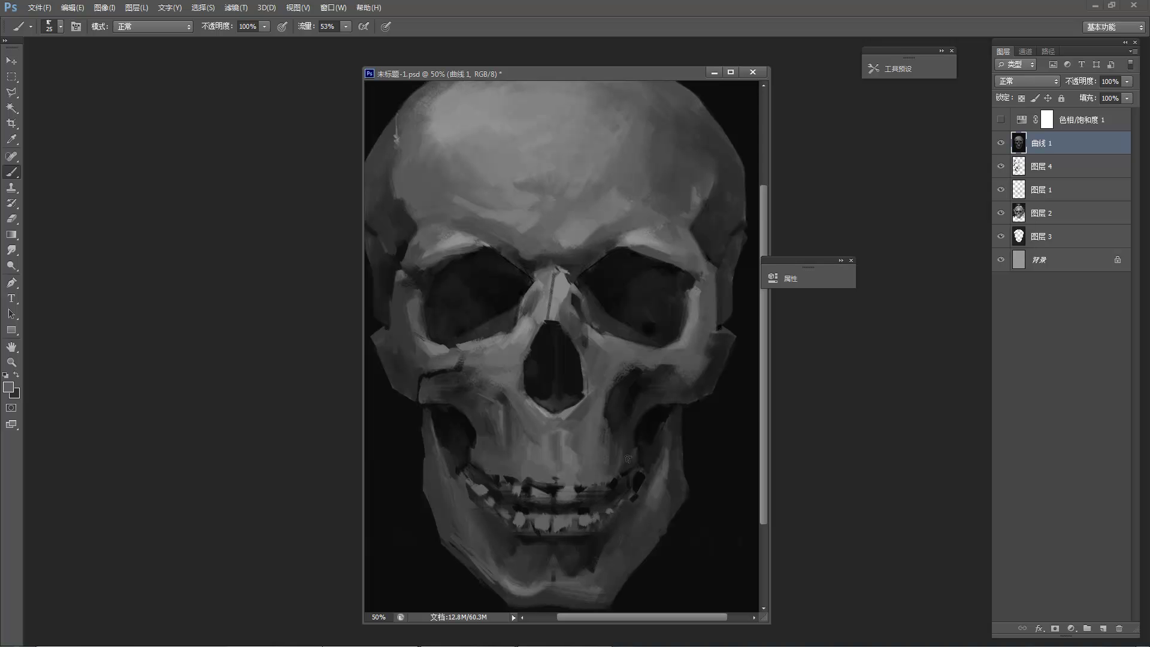
# Shape the lower teeth and the gaps between them with sampled light and dark greys.
pyautogui.keyDown('alt'); pyautogui.click(621, 406); pyautogui.keyUp('alt')
pyautogui.keyDown('alt'); pyautogui.click(621, 406); pyautogui.keyUp('alt')
pyautogui.keyDown('alt'); pyautogui.click(621, 405); pyautogui.keyUp('alt')
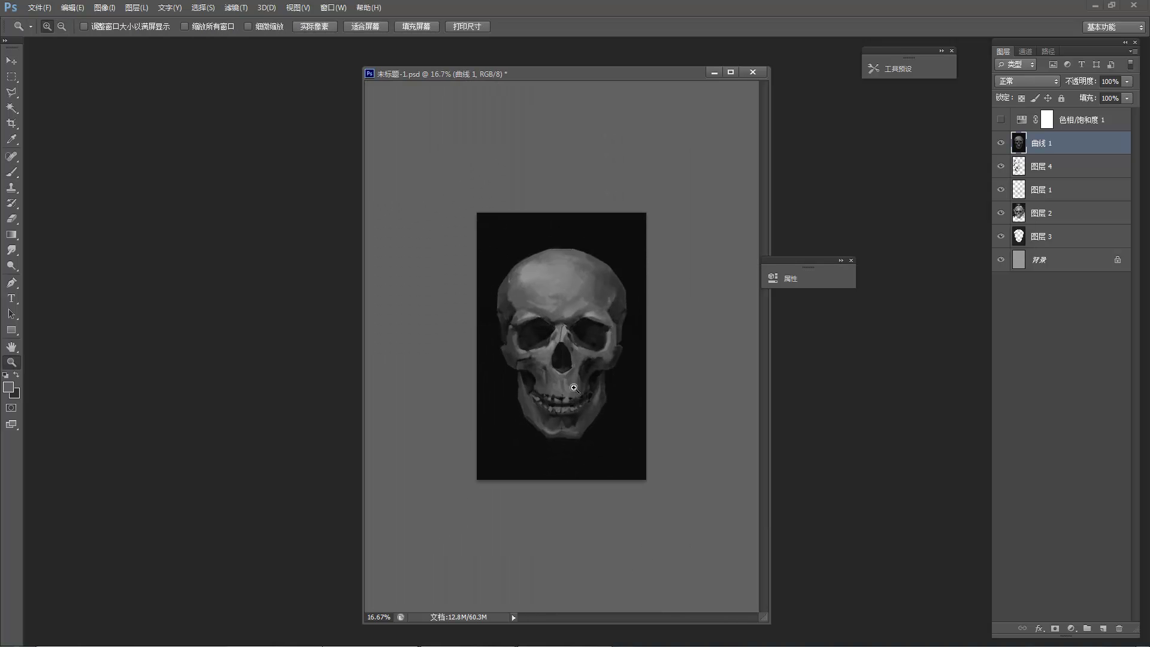
pyautogui.hotkey('ctrl', '+')
pyautogui.hotkey('ctrl', '+')
pyautogui.hotkey('ctrl', '+')
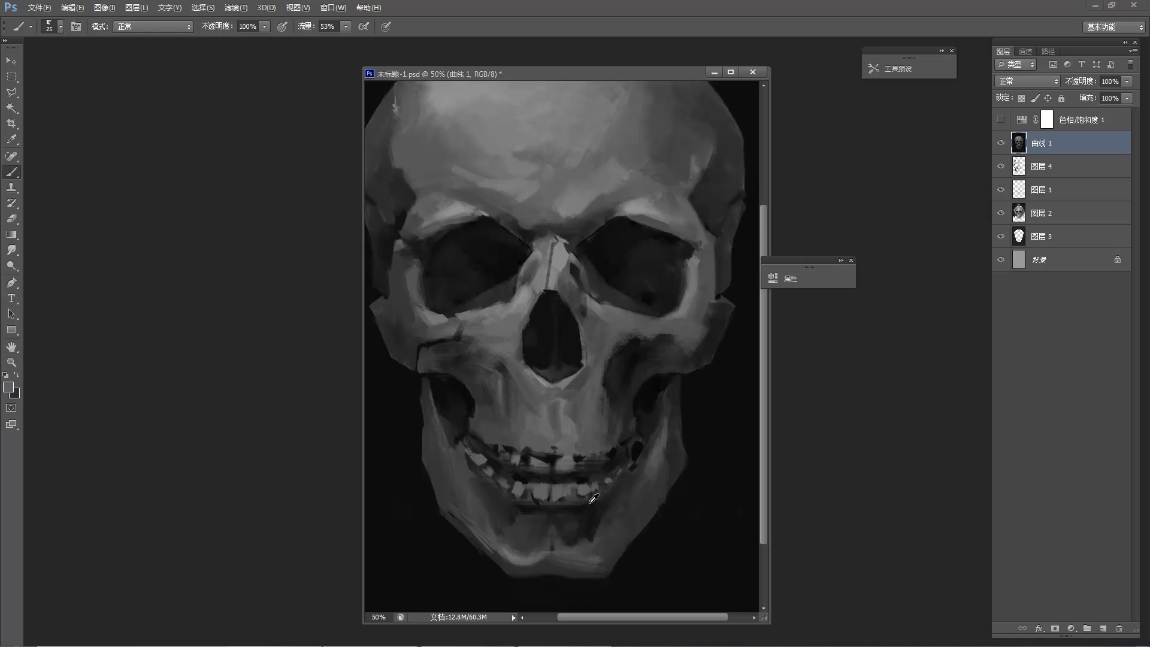
pyautogui.keyDown('alt'); pyautogui.click(554, 502); pyautogui.keyUp('alt')
pyautogui.keyDown('alt'); pyautogui.click(552, 499); pyautogui.keyUp('alt')
pyautogui.keyDown('alt'); pyautogui.click(577, 480); pyautogui.keyUp('alt')
pyautogui.keyDown('alt'); pyautogui.click(568, 493); pyautogui.keyUp('alt')
pyautogui.keyDown('alt'); pyautogui.click(572, 496); pyautogui.keyUp('alt')
pyautogui.keyDown('alt'); pyautogui.click(557, 493); pyautogui.keyUp('alt')
pyautogui.keyDown('alt'); pyautogui.click(568, 486); pyautogui.keyUp('alt')
pyautogui.keyDown('alt'); pyautogui.click(566, 483); pyautogui.keyUp('alt')
# Refine the upper front teeth and the gum line above them with sampled tones.
pyautogui.scroll(-3, 641, 449)
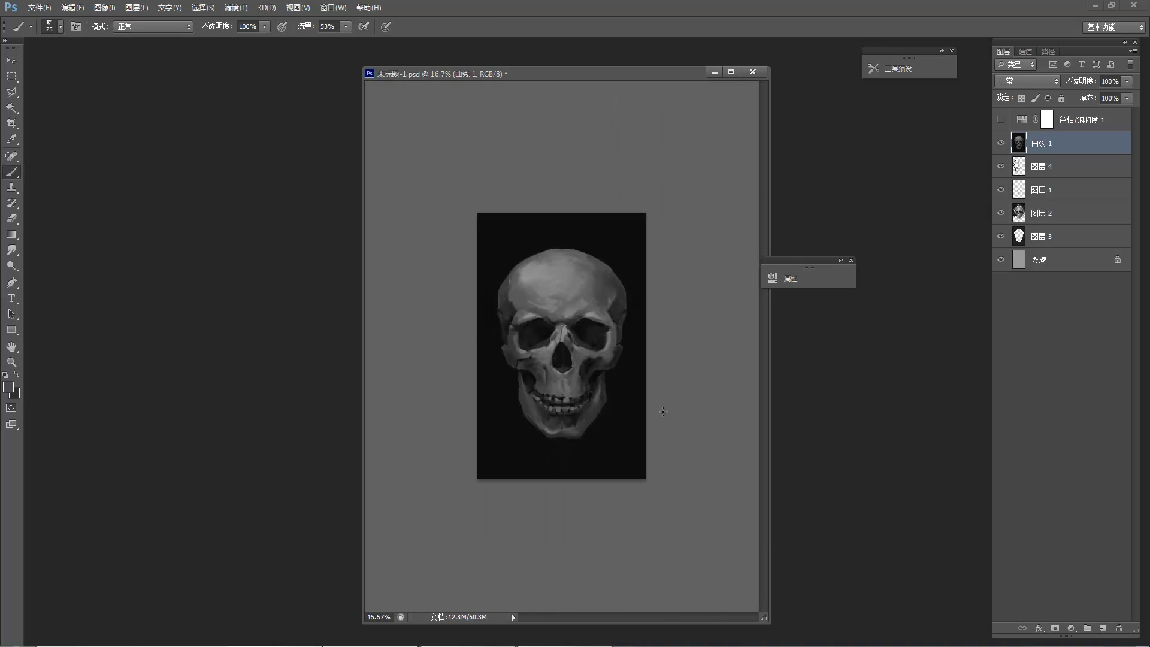
pyautogui.scroll(3, 557, 402)
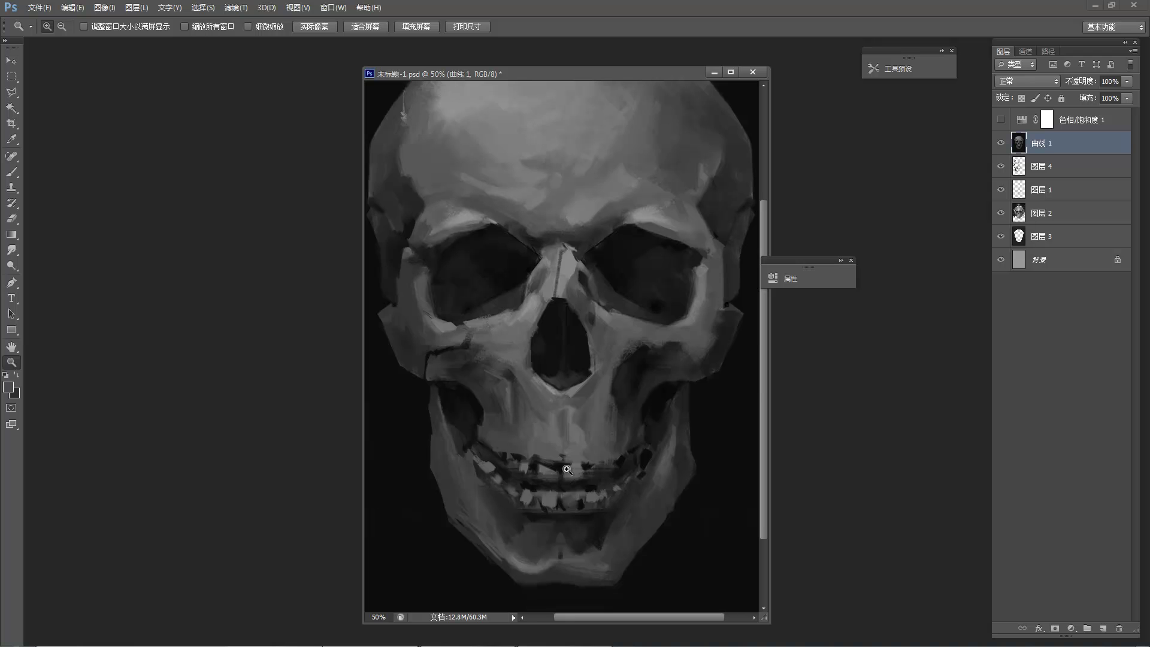
pyautogui.scroll(1, 541, 407)
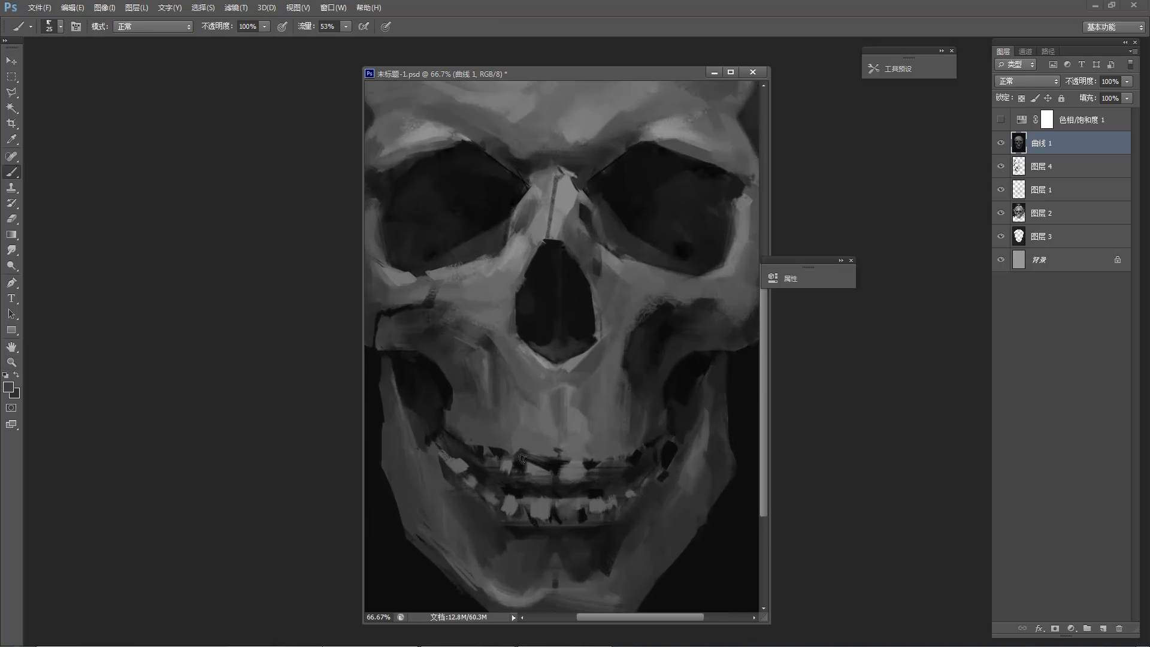
pyautogui.moveTo(551, 462)
pyautogui.mouseDown()
pyautogui.moveTo(553, 472)
pyautogui.moveTo(547, 457)
pyautogui.mouseUp()
pyautogui.keyDown('alt'); pyautogui.click(538, 442); pyautogui.keyUp('alt')
pyautogui.keyDown('alt'); pyautogui.click(545, 460); pyautogui.keyUp('alt')
pyautogui.keyDown('alt'); pyautogui.click(568, 364); pyautogui.keyUp('alt')
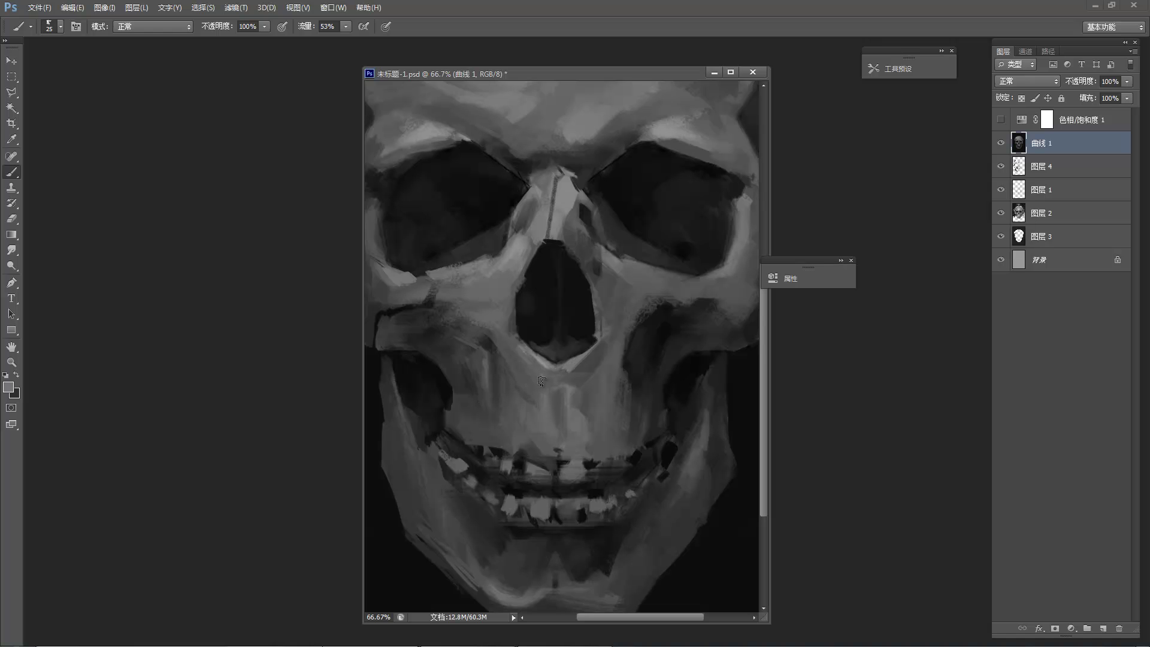
# Blend the left-hand side of the upper jaw above the teeth with sampled greys.
pyautogui.moveTo(514, 418)
pyautogui.mouseDown()
pyautogui.moveTo(504, 406)
pyautogui.moveTo(512, 441)
pyautogui.moveTo(516, 419)
pyautogui.mouseUp()
pyautogui.keyDown('alt'); pyautogui.click(521, 423); pyautogui.keyUp('alt')
pyautogui.keyDown('alt'); pyautogui.click(490, 425); pyautogui.keyUp('alt')
pyautogui.keyDown('alt'); pyautogui.click(520, 400); pyautogui.keyUp('alt')
pyautogui.keyDown('alt'); pyautogui.click(494, 363); pyautogui.keyUp('alt')
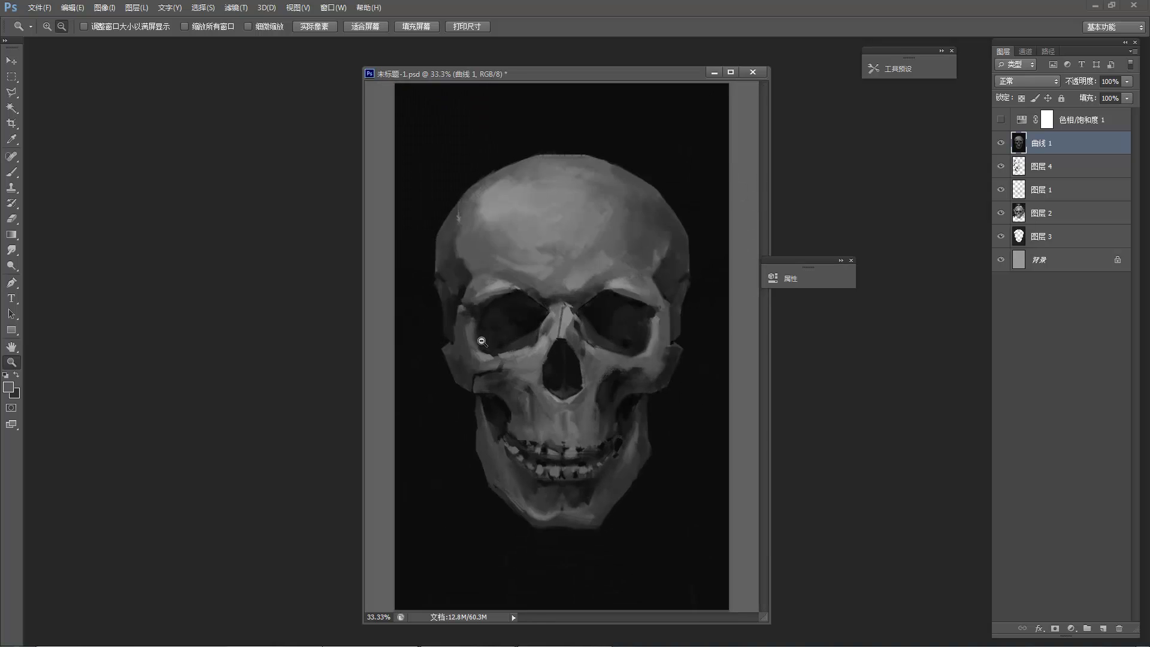
# Define the right-hand upper teeth and the gaps between them with sampled light and dark tones.
pyautogui.keyDown('alt'); pyautogui.click(479, 341); pyautogui.keyUp('alt')
pyautogui.keyDown('alt'); pyautogui.click(466, 327); pyautogui.keyUp('alt')
pyautogui.keyDown('ctrl'); pyautogui.click(578, 394); pyautogui.keyUp('ctrl')
pyautogui.keyDown('ctrl'); pyautogui.click(576, 395); pyautogui.keyUp('ctrl')
pyautogui.keyDown('ctrl'); pyautogui.click(569, 391); pyautogui.keyUp('ctrl')
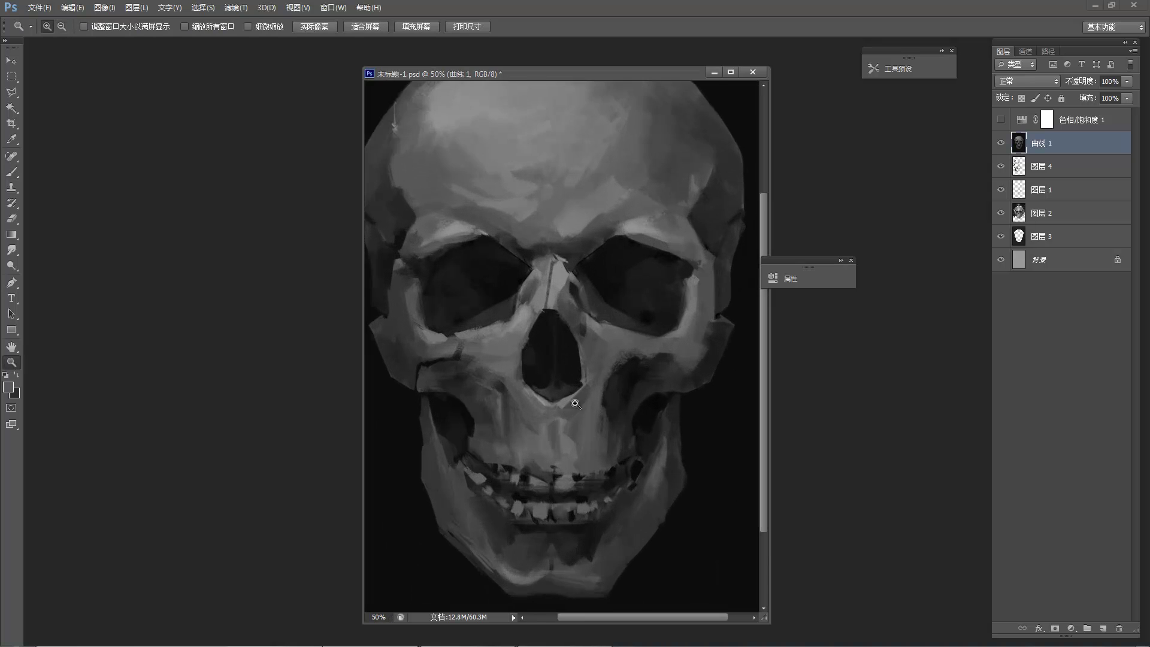
pyautogui.keyDown('ctrl'); pyautogui.click(561, 383); pyautogui.keyUp('ctrl')
pyautogui.press('b')
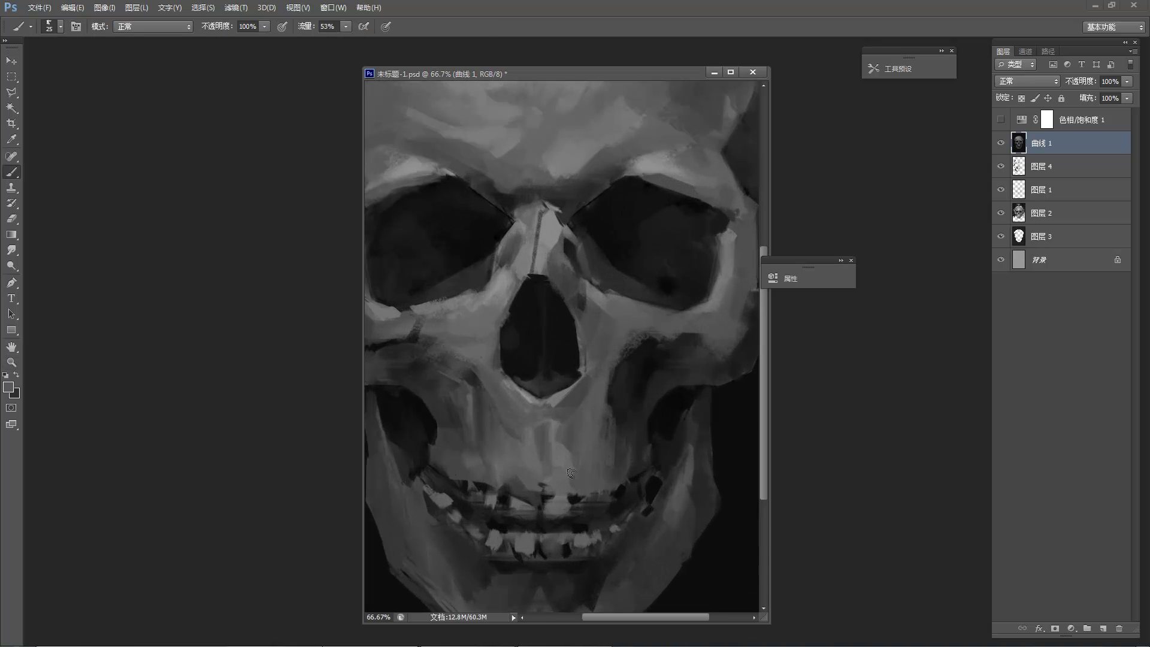
pyautogui.keyDown('alt'); pyautogui.click(582, 504); pyautogui.keyUp('alt')
pyautogui.keyDown('alt'); pyautogui.click(583, 502); pyautogui.keyUp('alt')
pyautogui.keyDown('alt'); pyautogui.click(612, 491); pyautogui.keyUp('alt')
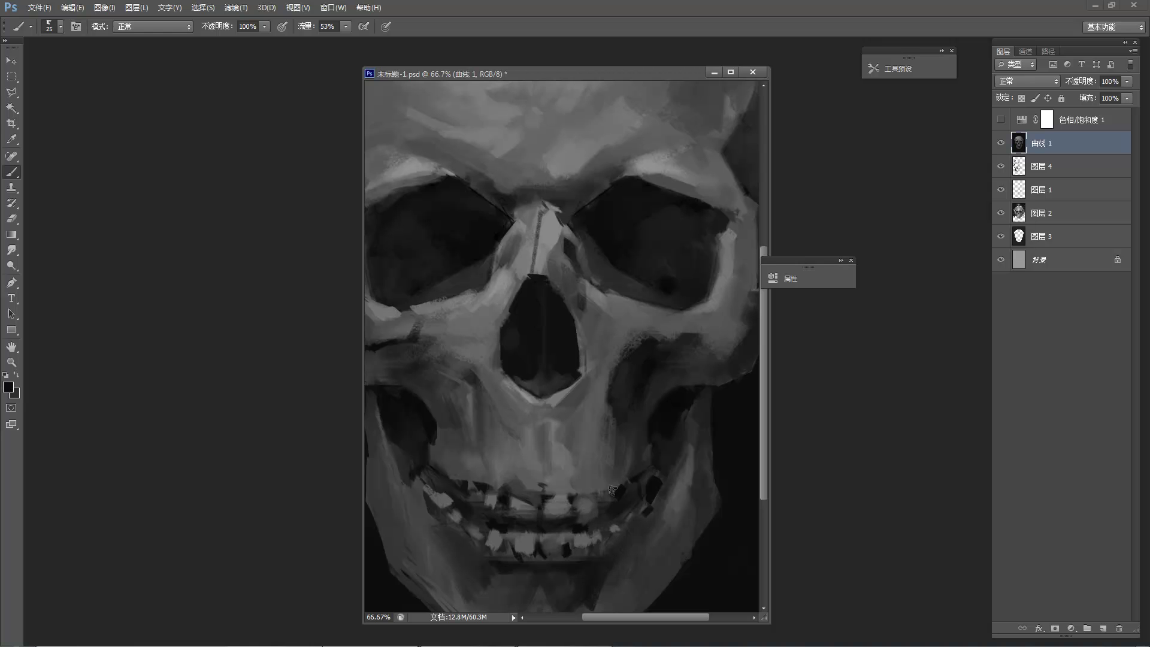
pyautogui.keyDown('alt'); pyautogui.click(579, 492); pyautogui.keyUp('alt')
pyautogui.keyDown('alt'); pyautogui.click(603, 493); pyautogui.keyUp('alt')
# Blend the lit centre of the upper jaw below the nasal cavity with sampled greys.
pyautogui.keyDown('alt'); pyautogui.click(673, 385); pyautogui.keyUp('alt')
pyautogui.keyDown('alt'); pyautogui.click(672, 385); pyautogui.keyUp('alt')
pyautogui.keyDown('alt'); pyautogui.click(672, 385); pyautogui.keyUp('alt')
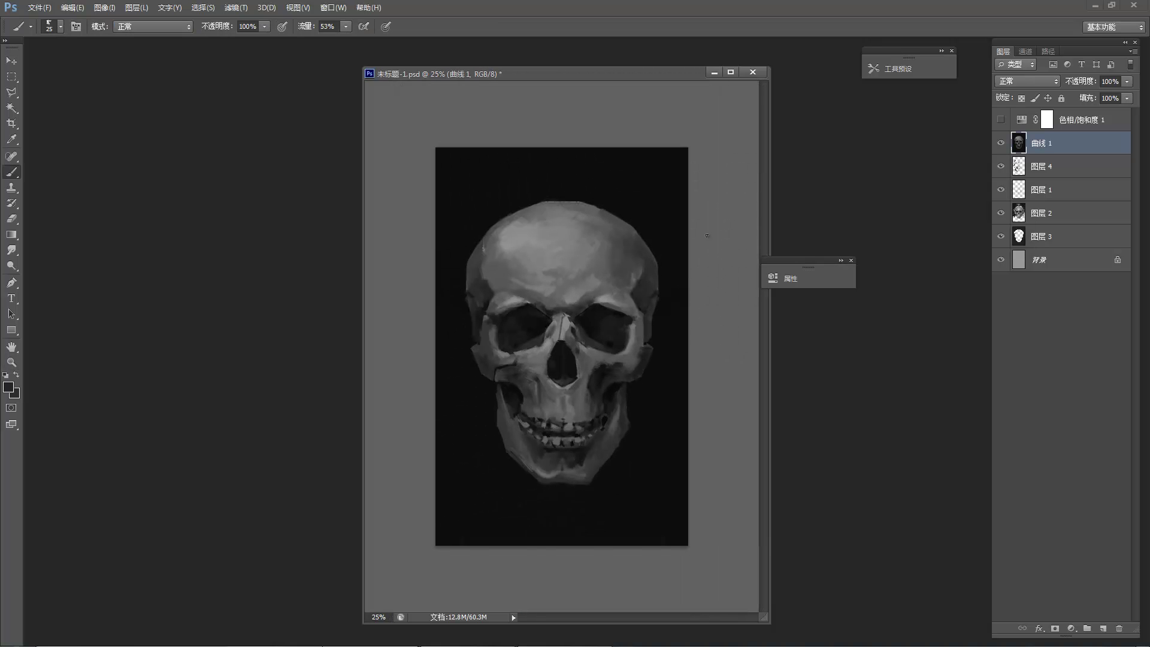
pyautogui.keyDown('ctrl'); pyautogui.click(579, 389); pyautogui.keyUp('ctrl')
pyautogui.keyDown('ctrl'); pyautogui.click(579, 389); pyautogui.keyUp('ctrl')
pyautogui.keyDown('ctrl'); pyautogui.click(579, 389); pyautogui.keyUp('ctrl')
pyautogui.keyDown('ctrl'); pyautogui.click(579, 390); pyautogui.keyUp('ctrl')
pyautogui.keyDown('alt'); pyautogui.click(520, 432); pyautogui.keyUp('alt')
pyautogui.moveTo(563, 476)
pyautogui.mouseDown()
pyautogui.moveTo(563, 525)
pyautogui.moveTo(569, 484)
pyautogui.moveTo(571, 521)
pyautogui.moveTo(533, 494)
pyautogui.mouseUp()
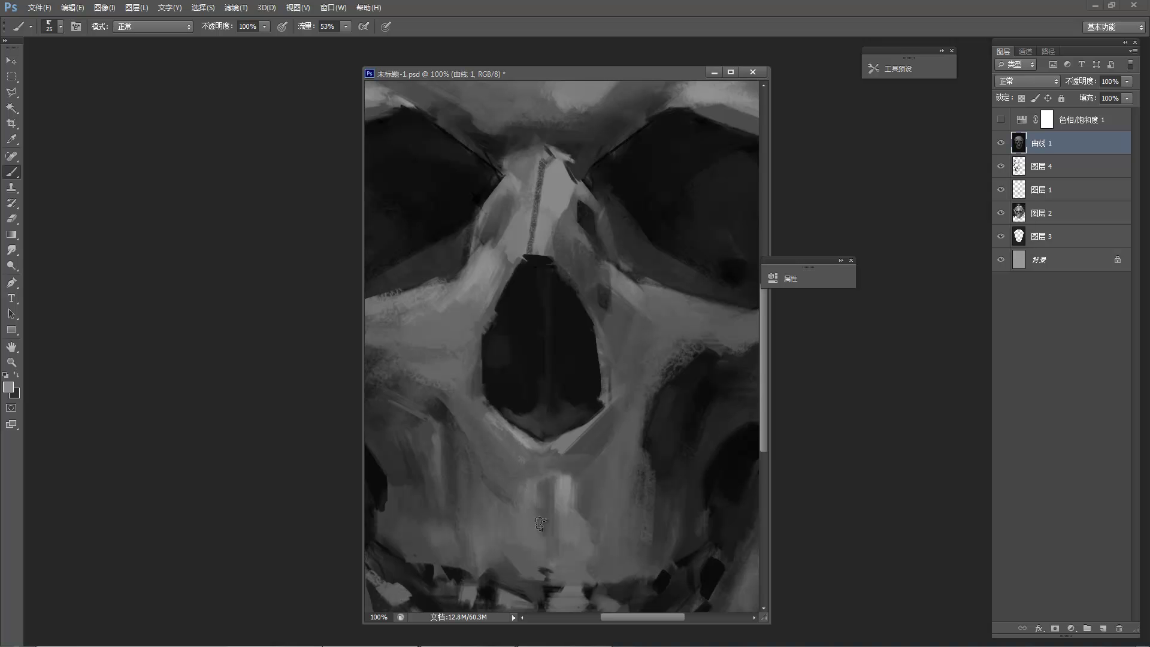
pyautogui.keyDown('alt'); pyautogui.click(509, 446); pyautogui.keyUp('alt')
pyautogui.keyDown('alt'); pyautogui.click(494, 439); pyautogui.keyUp('alt')
pyautogui.keyDown('alt'); pyautogui.click(493, 439); pyautogui.keyUp('alt')
pyautogui.keyDown('alt'); pyautogui.click(493, 439); pyautogui.keyUp('alt')
pyautogui.press('b')
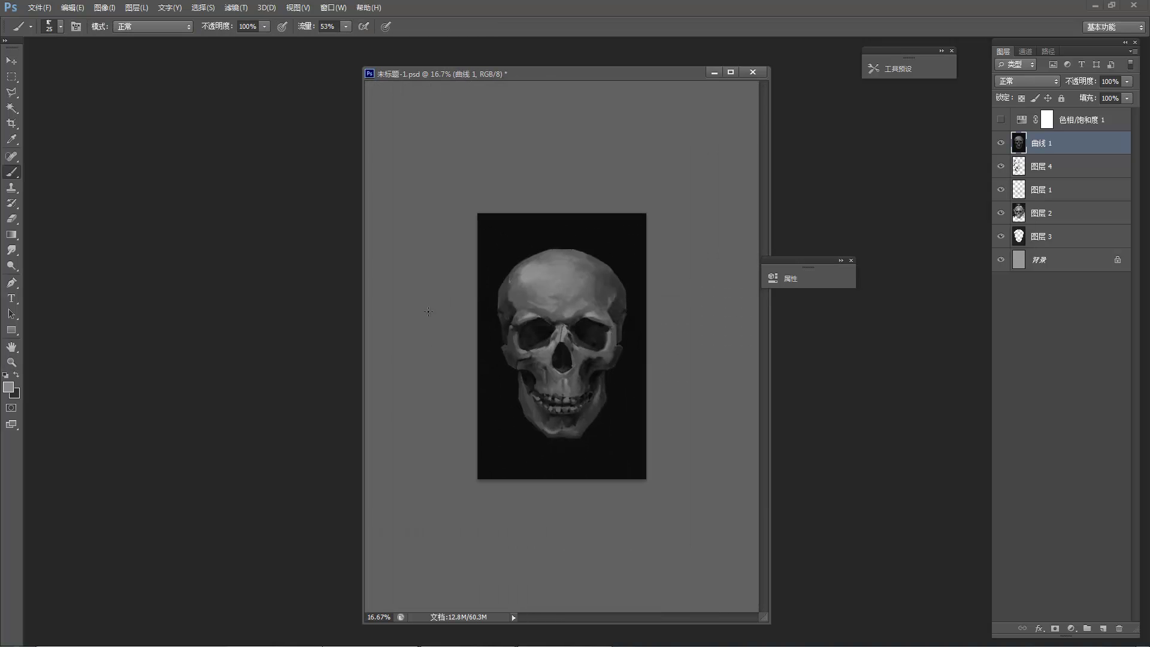
# Rework the right-hand edge of the cranium above the temple with sampled greys, adding small light accents.
pyautogui.keyDown('ctrl'); pyautogui.click(523, 235); pyautogui.keyUp('ctrl')
pyautogui.moveTo(498, 218); pyautogui.dragTo(524, 251)
pyautogui.keyDown('alt'); pyautogui.click(562, 244); pyautogui.keyUp('alt')
pyautogui.keyDown('alt'); pyautogui.click(562, 244); pyautogui.keyUp('alt')
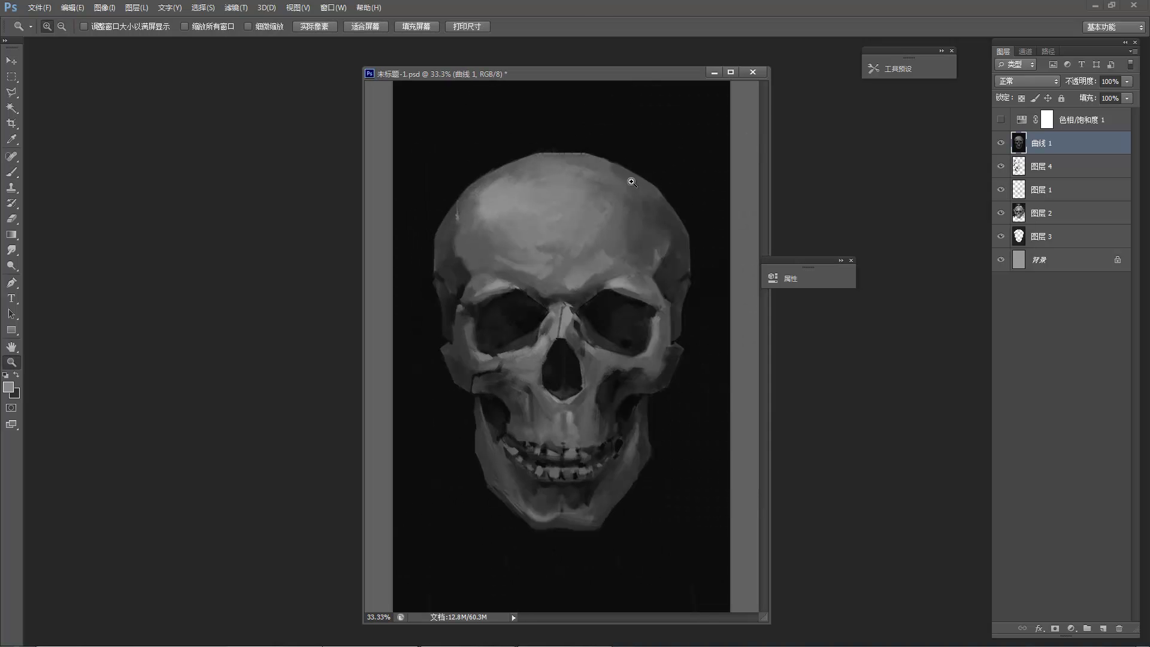
pyautogui.keyDown('ctrl'); pyautogui.click(660, 212); pyautogui.keyUp('ctrl')
pyautogui.moveTo(472, 227); pyautogui.dragTo(539, 254)
pyautogui.keyDown('alt'); pyautogui.click(420, 242); pyautogui.keyUp('alt')
pyautogui.moveTo(699, 222)
pyautogui.mouseDown()
pyautogui.moveTo(646, 217)
pyautogui.moveTo(679, 230)
pyautogui.moveTo(687, 260)
pyautogui.moveTo(685, 264)
pyautogui.mouseUp()
pyautogui.keyDown('alt'); pyautogui.click(699, 247); pyautogui.keyUp('alt')
pyautogui.keyDown('alt'); pyautogui.click(682, 256); pyautogui.keyUp('alt')
pyautogui.keyDown('alt'); pyautogui.click(696, 235); pyautogui.keyUp('alt')
pyautogui.keyDown('alt'); pyautogui.click(648, 197); pyautogui.keyUp('alt')
pyautogui.moveTo(651, 192); pyautogui.dragTo(681, 228)
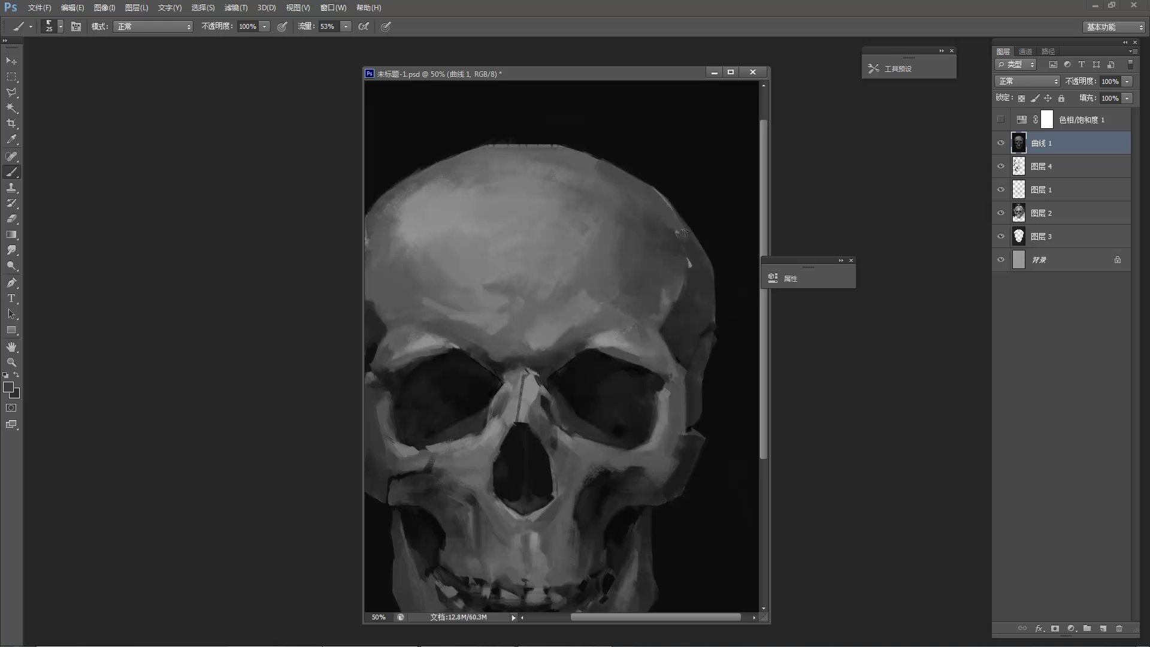
# Blend the light accents on the right-hand temple into the surrounding bone with sampled tones.
pyautogui.hotkey('ctrl', '-')
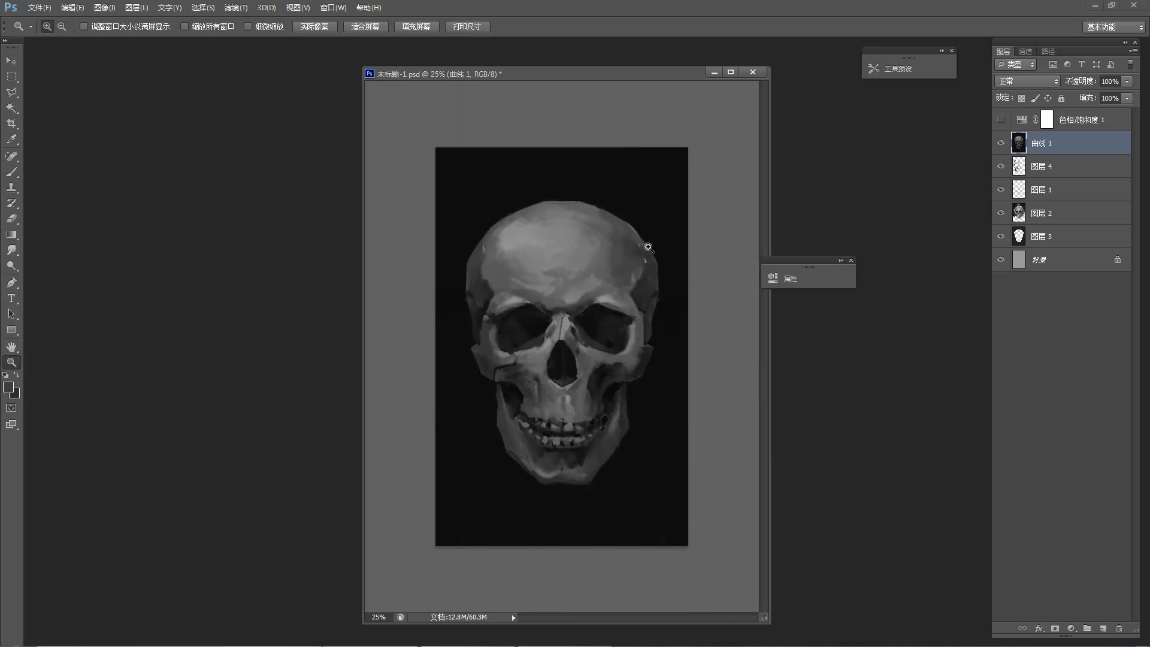
pyautogui.hotkey('ctrl', '+')
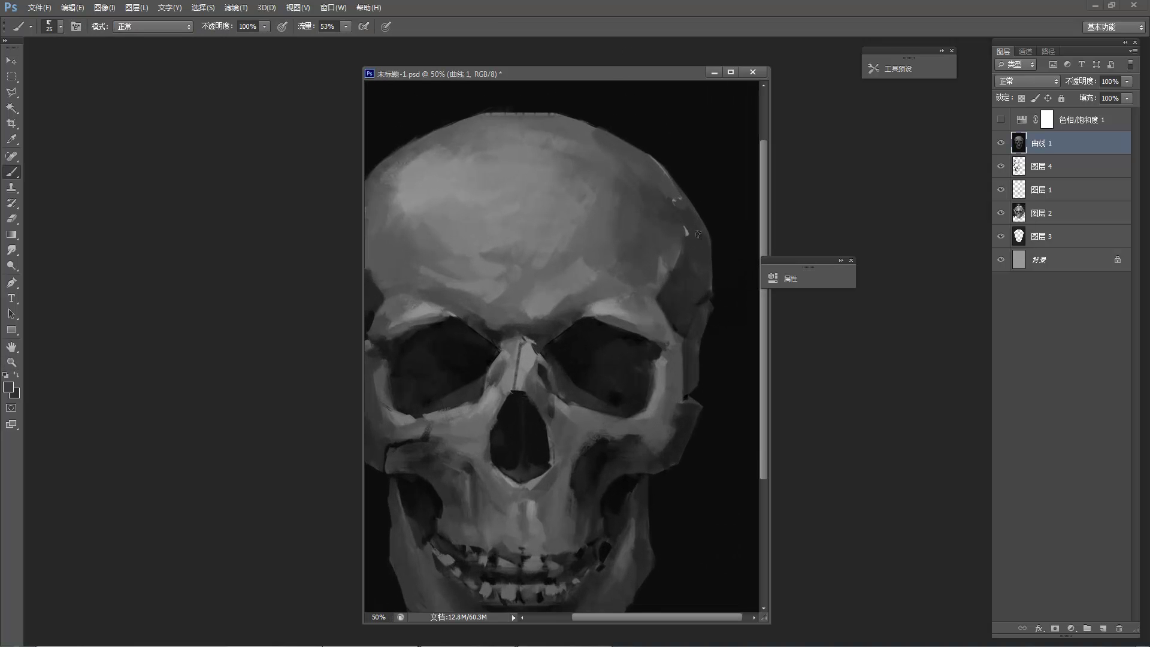
pyautogui.hotkey('ctrl', '+')
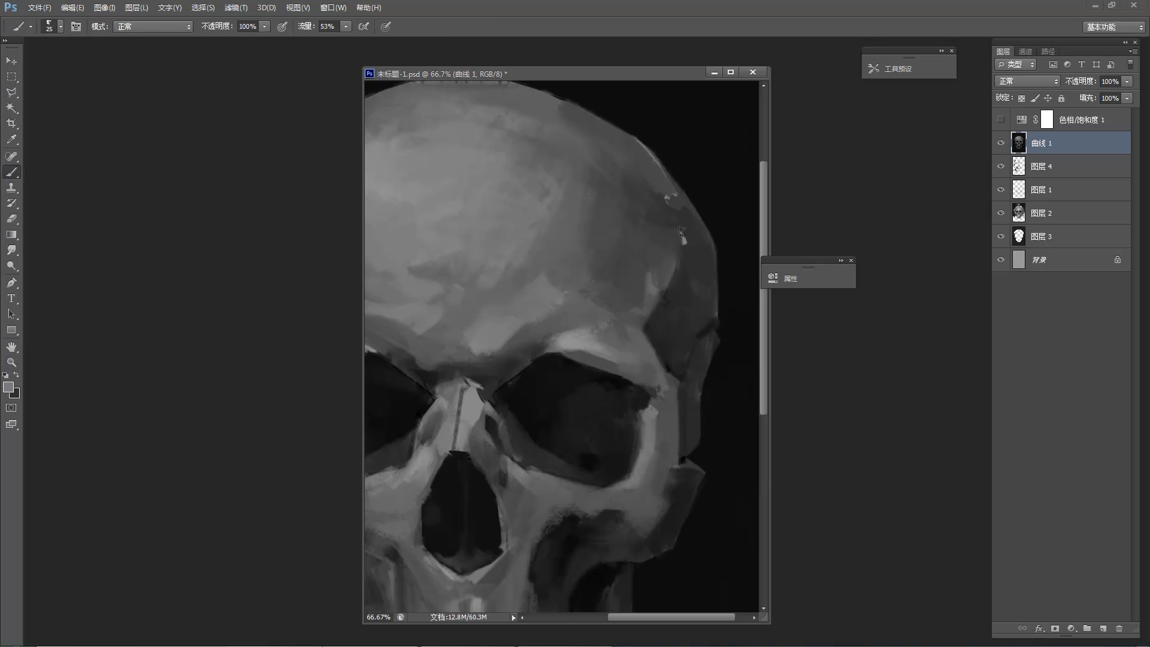
pyautogui.moveTo(683, 234); pyautogui.dragTo(677, 218)
pyautogui.keyDown('alt'); pyautogui.click(686, 219); pyautogui.keyUp('alt')
pyautogui.keyDown('alt'); pyautogui.click(681, 226); pyautogui.keyUp('alt')
pyautogui.keyDown('alt'); pyautogui.click(687, 200); pyautogui.keyUp('alt')
pyautogui.keyDown('alt'); pyautogui.click(688, 200); pyautogui.keyUp('alt')
pyautogui.keyDown('alt'); pyautogui.click(688, 200); pyautogui.keyUp('alt')
pyautogui.hotkey('ctrl', '+')
pyautogui.press('b')
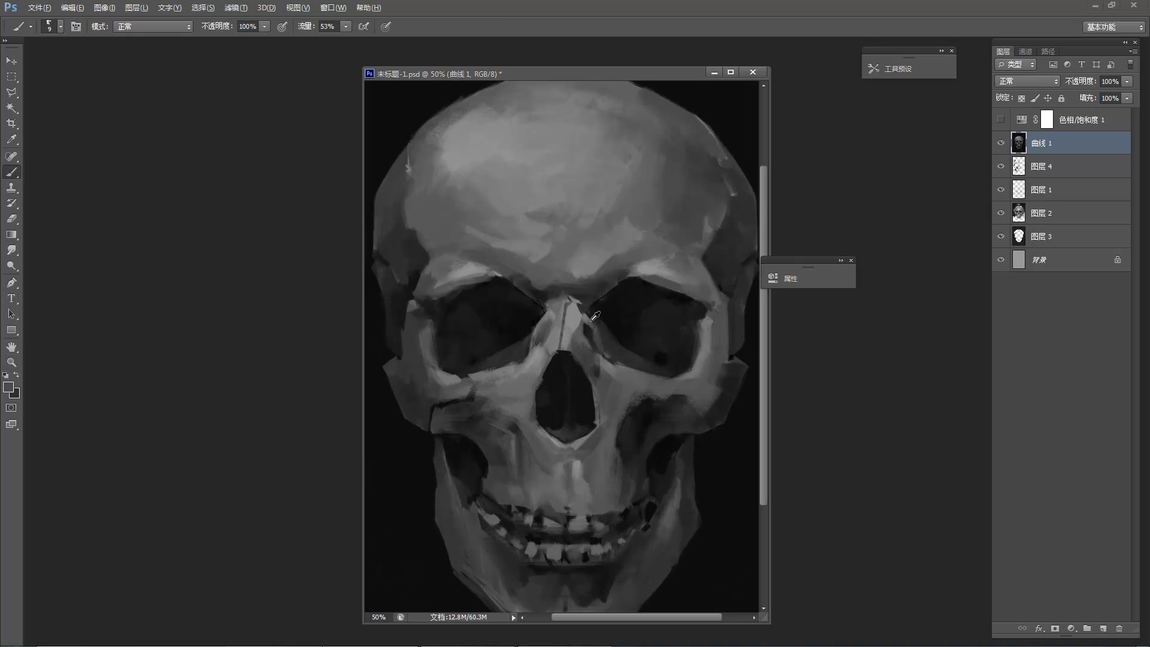
# Refine the brow edge above the right-hand eye socket with sampled tones and a 9 px brush.
pyautogui.keyDown('alt'); pyautogui.click(595, 290); pyautogui.keyUp('alt')
pyautogui.keyDown('alt'); pyautogui.click(632, 277); pyautogui.keyUp('alt')
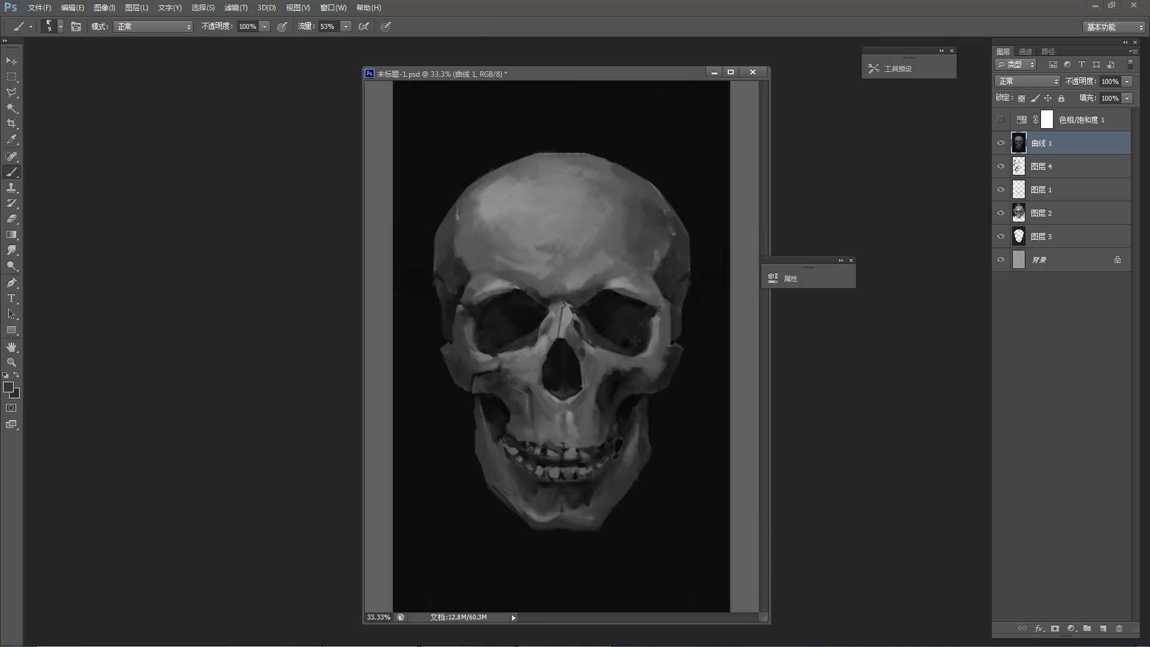
pyautogui.hotkey('ctrl', 'space')
pyautogui.keyDown('alt'); pyautogui.click(607, 305); pyautogui.keyUp('alt')
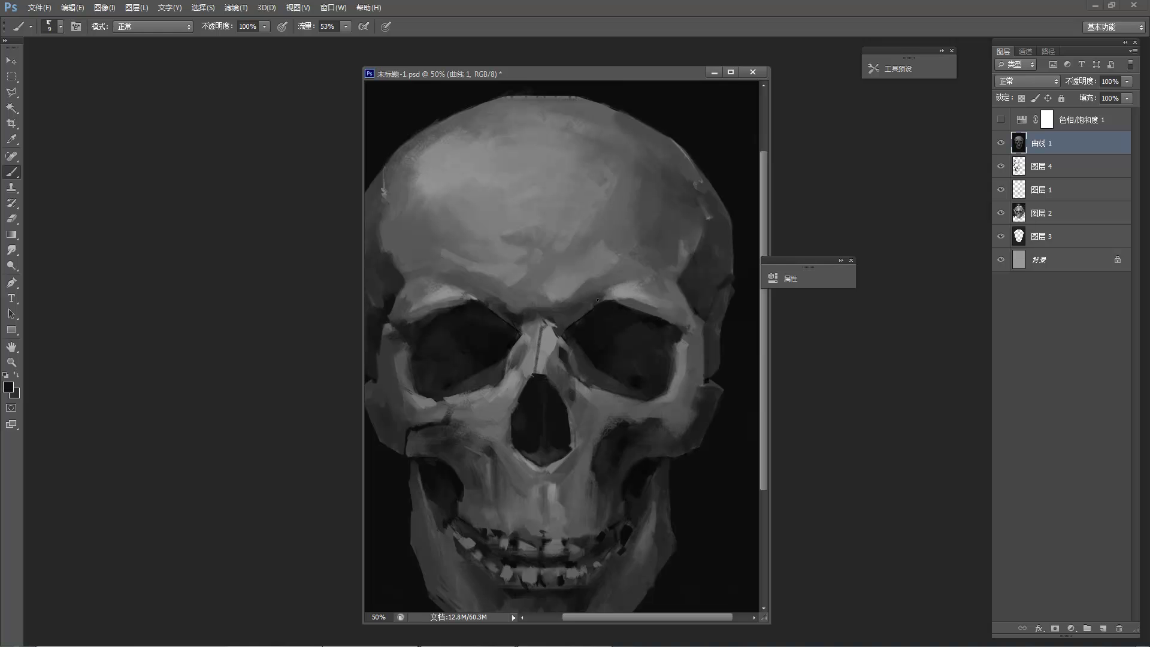
pyautogui.keyDown('alt'); pyautogui.click(609, 293); pyautogui.keyUp('alt')
pyautogui.keyDown('alt'); pyautogui.click(611, 296); pyautogui.keyUp('alt')
pyautogui.keyDown('alt'); pyautogui.click(673, 274); pyautogui.keyUp('alt')
pyautogui.keyDown('alt'); pyautogui.click(634, 233); pyautogui.keyUp('alt')
pyautogui.keyDown('alt'); pyautogui.click(634, 232); pyautogui.keyUp('alt')
# Smooth the shadows on the chin below the lower teeth with sampled greys and a 30 px brush.
pyautogui.scroll(2, 463, 281)
pyautogui.scroll(1, 562, 508)
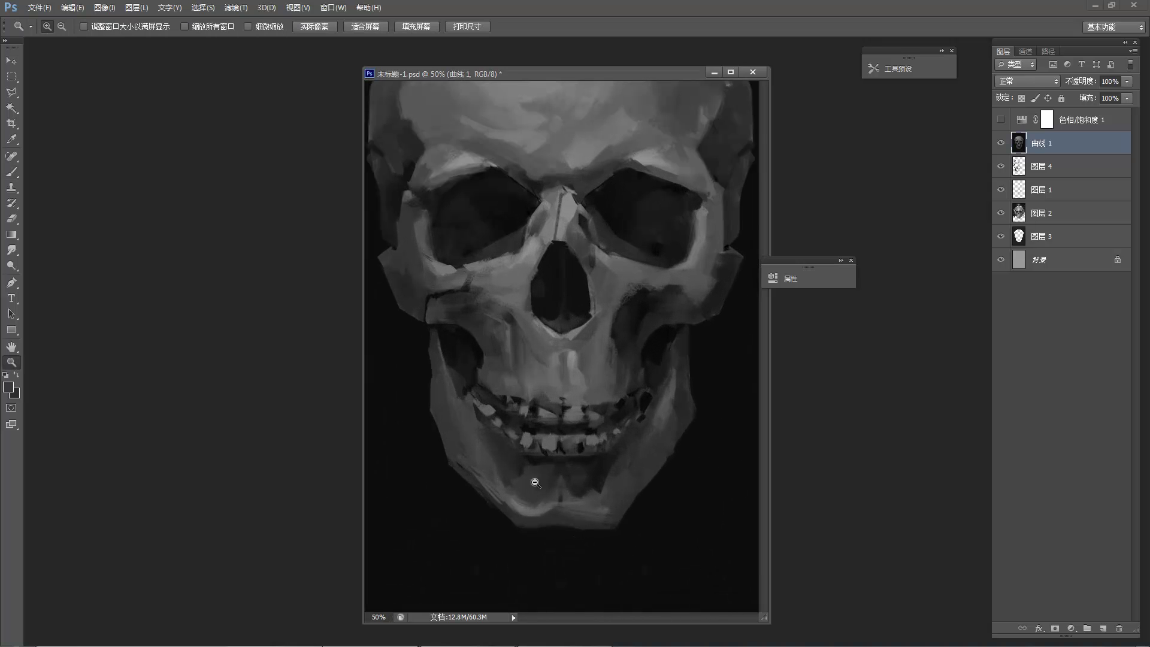
pyautogui.keyDown('alt'); pyautogui.click(569, 516); pyautogui.keyUp('alt')
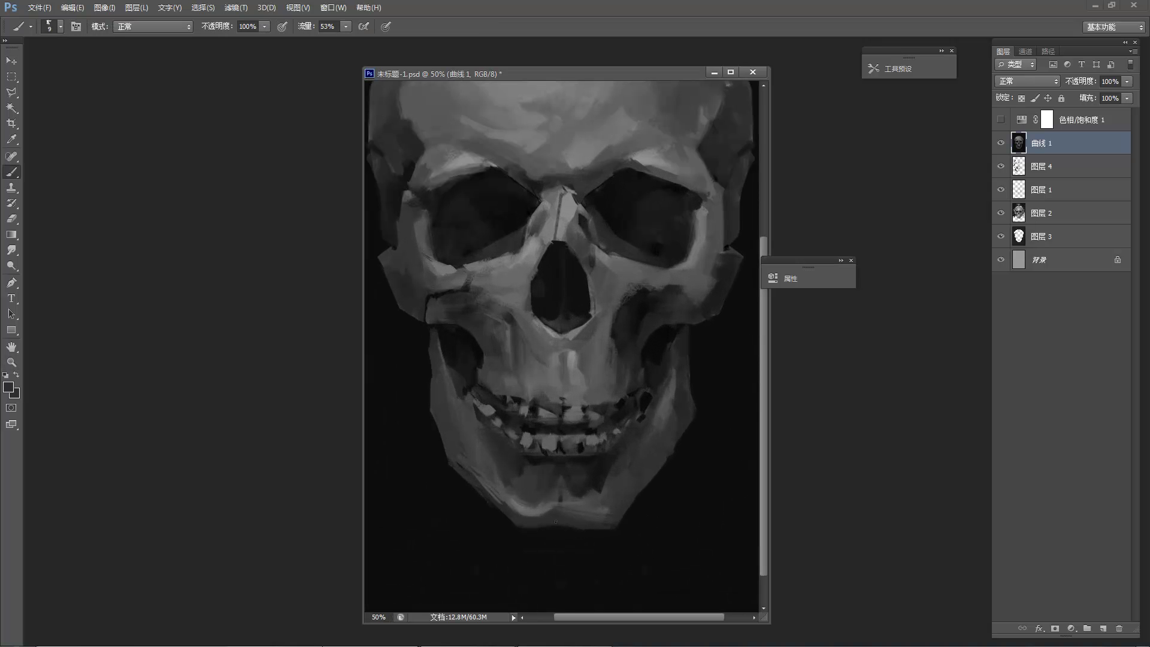
pyautogui.keyDown('alt'); pyautogui.click(569, 498); pyautogui.keyUp('alt')
pyautogui.moveTo(561, 481)
pyautogui.mouseDown()
pyautogui.moveTo(537, 486)
pyautogui.moveTo(590, 477)
pyautogui.mouseUp()
pyautogui.keyDown('alt'); pyautogui.click(590, 454); pyautogui.keyUp('alt')
pyautogui.keyDown('alt'); pyautogui.click(577, 472); pyautogui.keyUp('alt')
pyautogui.keyDown('alt'); pyautogui.click(575, 466); pyautogui.keyUp('alt')
pyautogui.keyDown('alt'); pyautogui.click(542, 457); pyautogui.keyUp('alt')
pyautogui.keyDown('alt'); pyautogui.click(527, 462); pyautogui.keyUp('alt')
pyautogui.keyDown('alt'); pyautogui.click(557, 496); pyautogui.keyUp('alt')
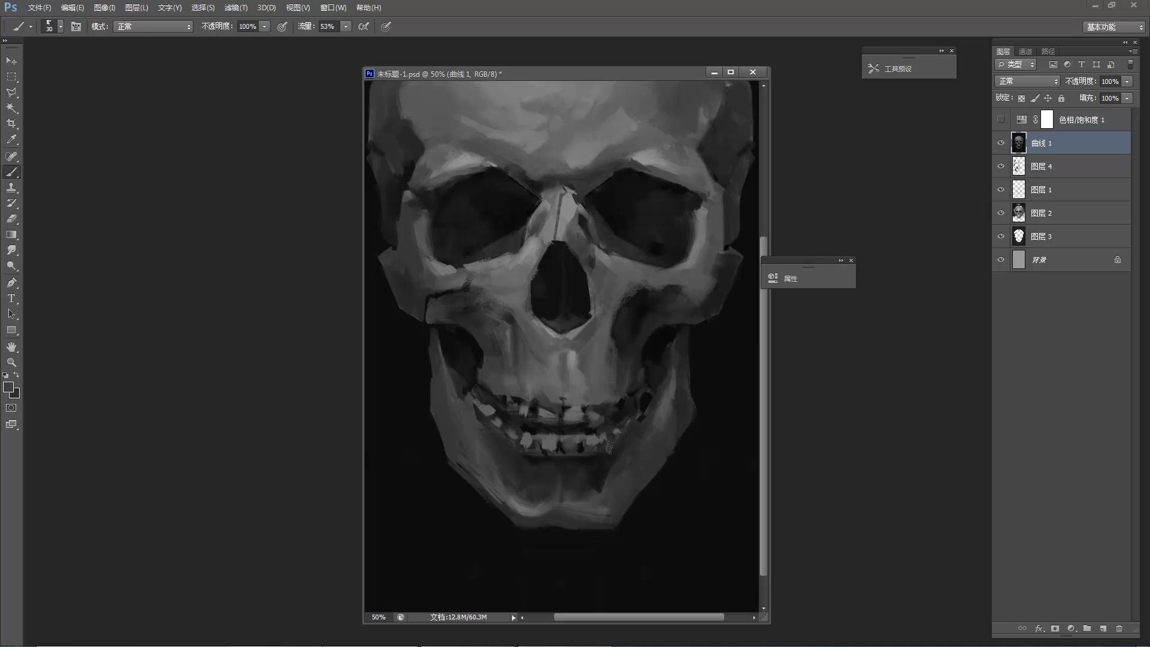
pyautogui.keyDown('alt'); pyautogui.click(642, 448); pyautogui.keyUp('alt')
pyautogui.keyDown('alt'); pyautogui.click(642, 448); pyautogui.keyUp('alt')
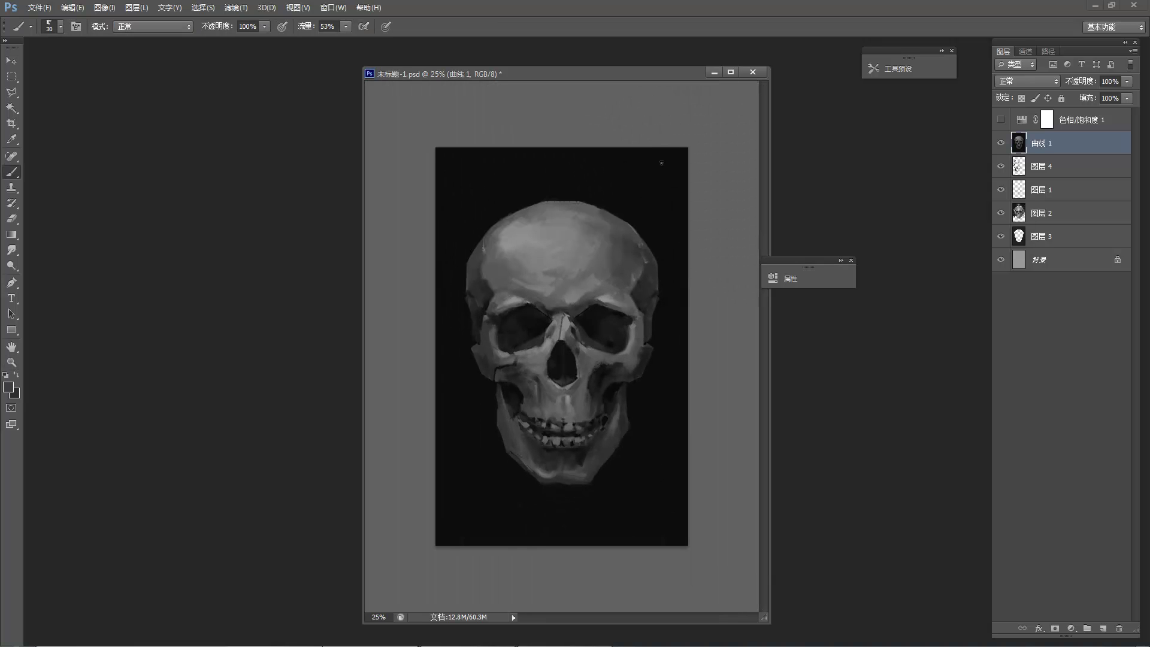
pyautogui.press('z')
pyautogui.click(563, 330)
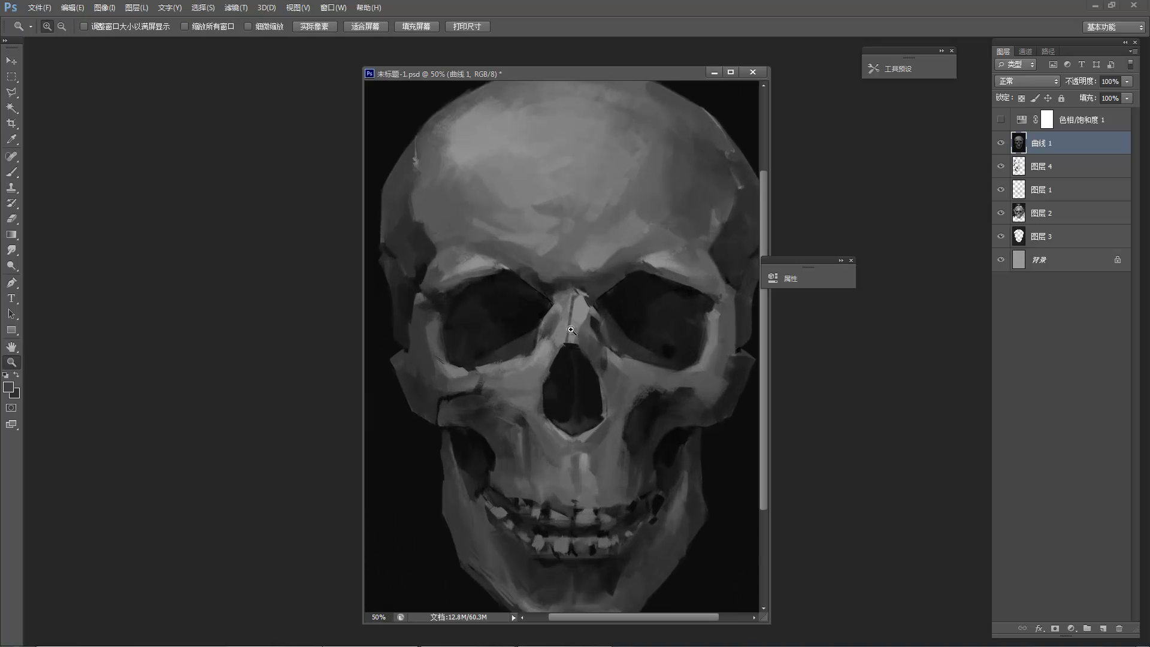
# Blend the bone between the nasal bridge and the right-hand cheek with greys sampled from the nose, using a 30 px brush.
pyautogui.click(563, 330)
pyautogui.press('b')
pyautogui.keyDown('alt'); pyautogui.click(558, 310); pyautogui.keyUp('alt')
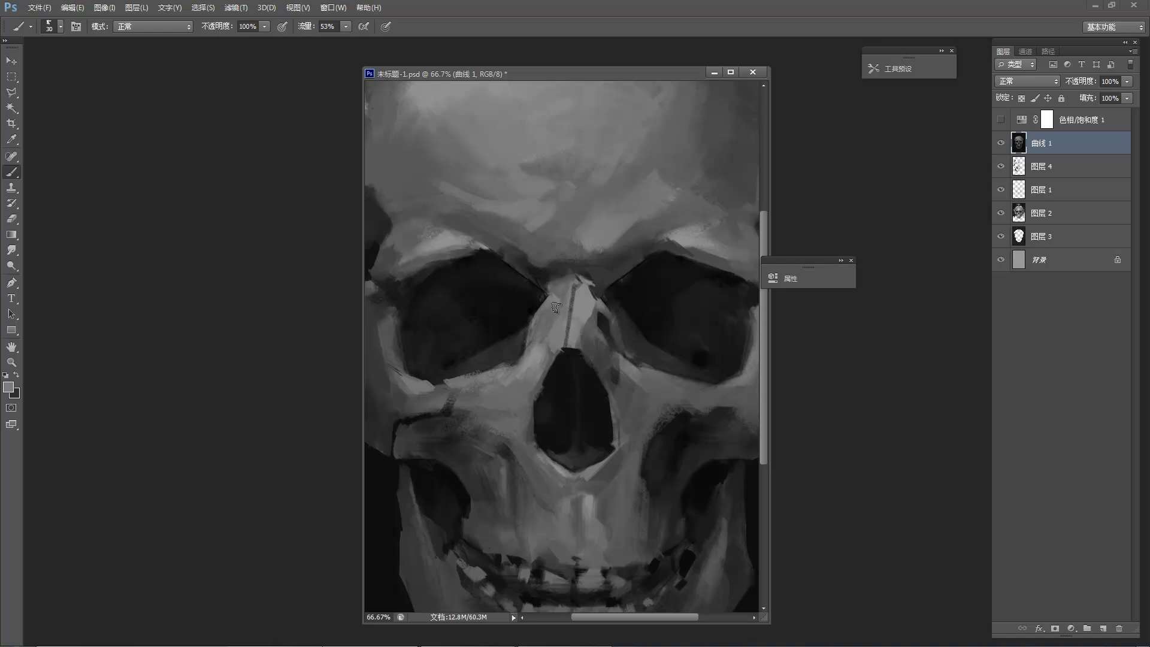
pyautogui.keyDown('alt'); pyautogui.click(593, 321); pyautogui.keyUp('alt')
pyautogui.moveTo(597, 306)
pyautogui.mouseDown()
pyautogui.moveTo(585, 294)
pyautogui.moveTo(581, 332)
pyautogui.moveTo(589, 296)
pyautogui.moveTo(595, 339)
pyautogui.moveTo(586, 326)
pyautogui.moveTo(619, 391)
pyautogui.mouseUp()
pyautogui.keyDown('alt'); pyautogui.click(589, 302); pyautogui.keyUp('alt')
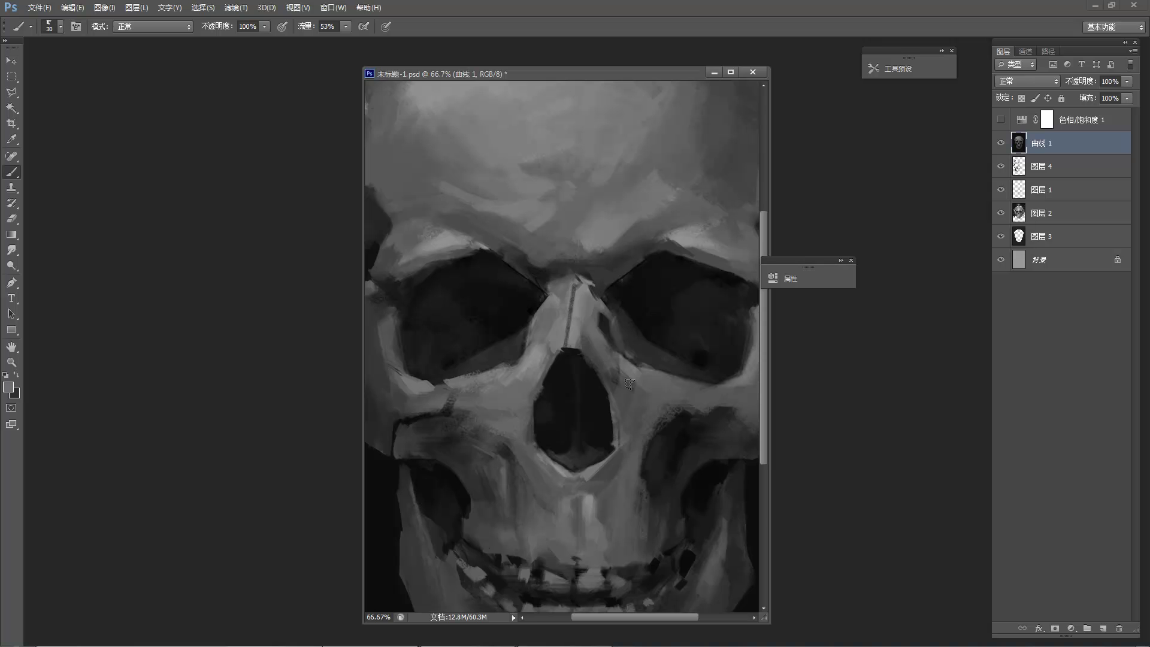
pyautogui.hotkey('ctrl', '-')
pyautogui.hotkey('ctrl', '-')
pyautogui.hotkey('ctrl', '-')
pyautogui.hotkey('ctrl', '-')
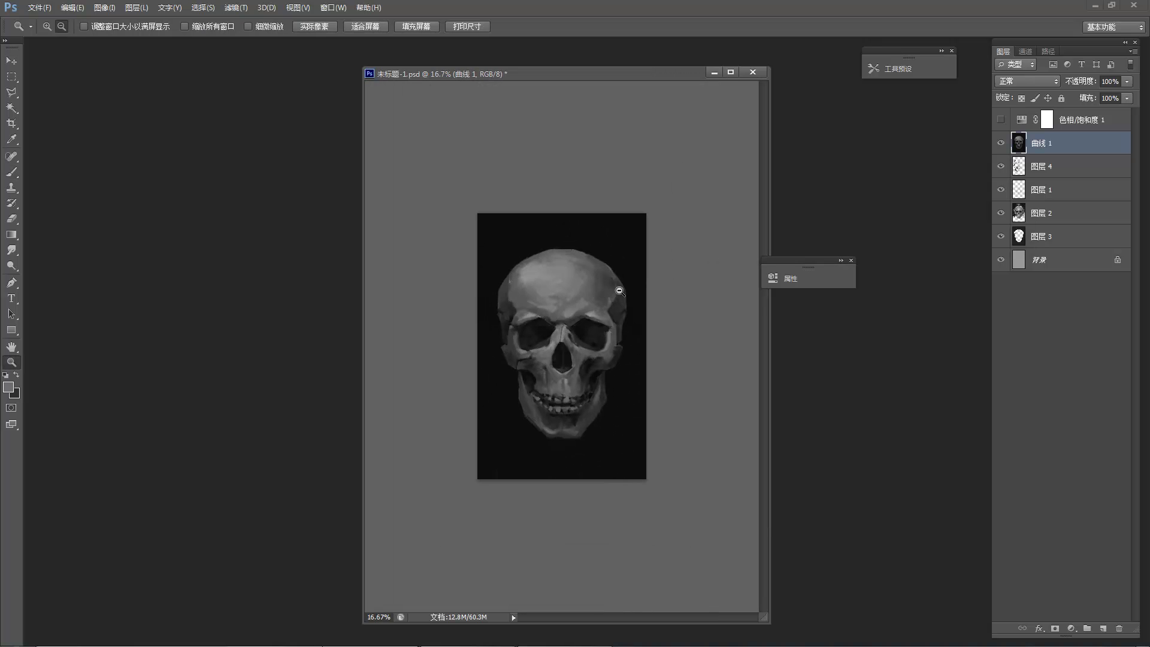
# Set the foreground colour to a light grey and paint a small highlight on the nasal bridge with a 10 px brush.
pyautogui.press('z')
pyautogui.click(557, 255)
pyautogui.click(550, 249)
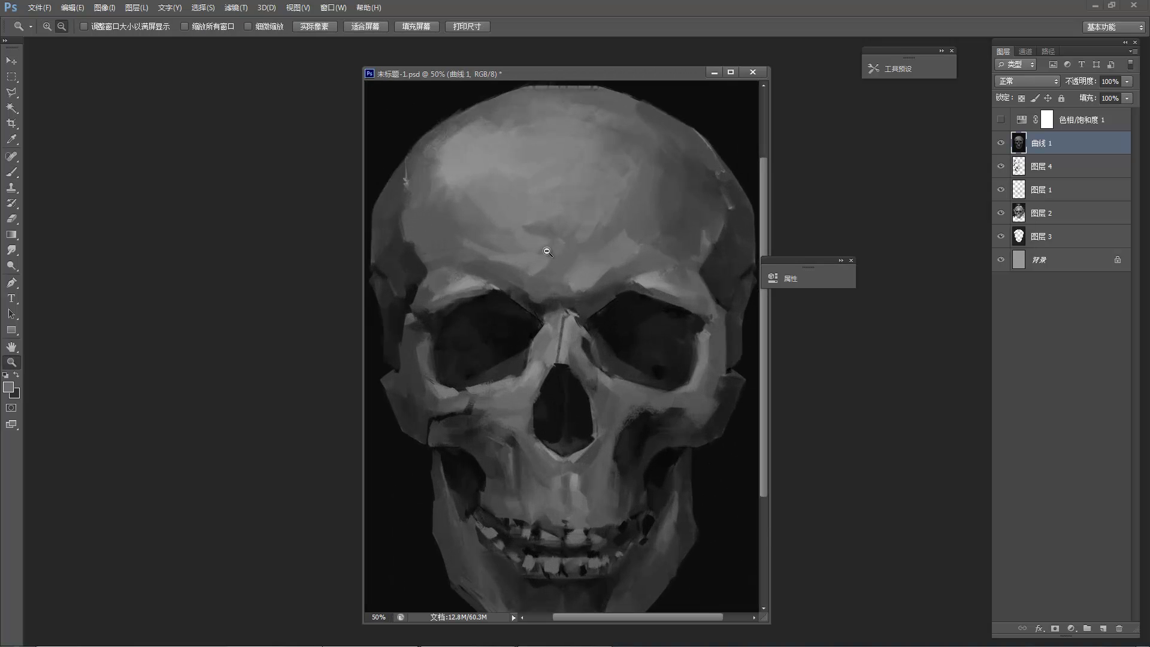
pyautogui.click(9, 387)
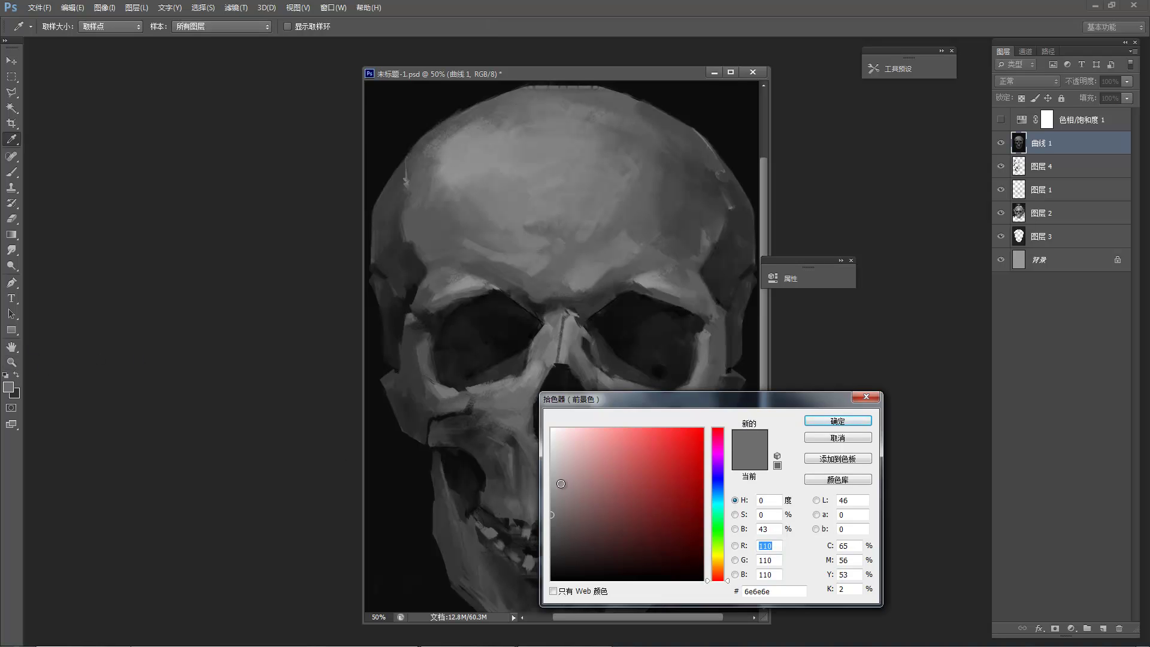
pyautogui.click(818, 422)
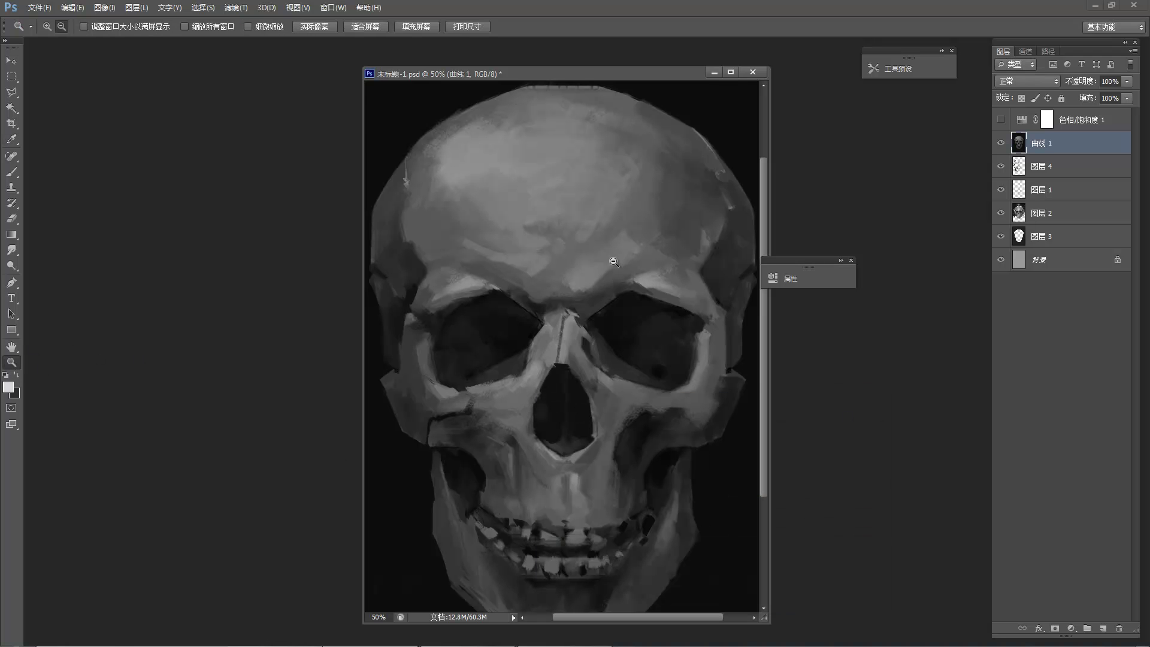
pyautogui.press('b')
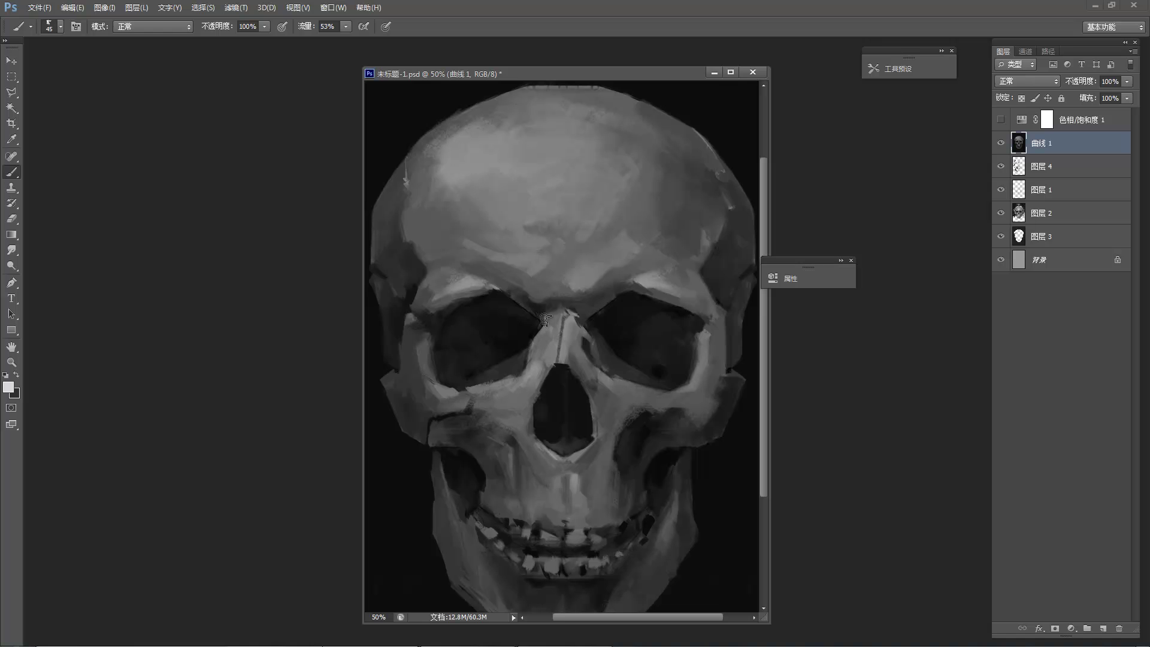
pyautogui.press('[')
pyautogui.press('[')
pyautogui.press('[')
pyautogui.press('[')
pyautogui.press('[')
pyautogui.moveTo(561, 323); pyautogui.dragTo(567, 321)
pyautogui.press('z')
pyautogui.keyDown('alt'); pyautogui.click(567, 328); pyautogui.keyUp('alt')
pyautogui.keyDown('alt'); pyautogui.click(567, 328); pyautogui.keyUp('alt')
pyautogui.keyDown('alt'); pyautogui.click(567, 327); pyautogui.keyUp('alt')
pyautogui.press('b')
# Add a new layer above the 曲线 1 layer and paint a light edge along the right-hand eye socket's outer and lower rim.
pyautogui.press('z')
pyautogui.click(594, 302)
pyautogui.click(602, 257)
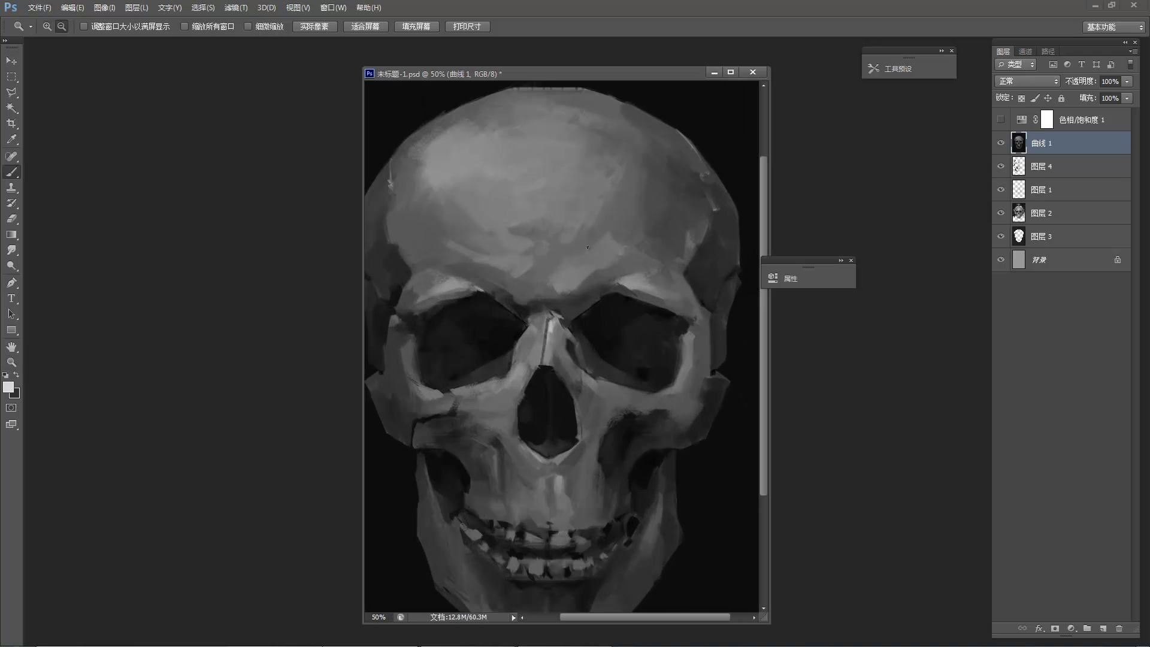
pyautogui.click(610, 216)
pyautogui.click(1103, 628)
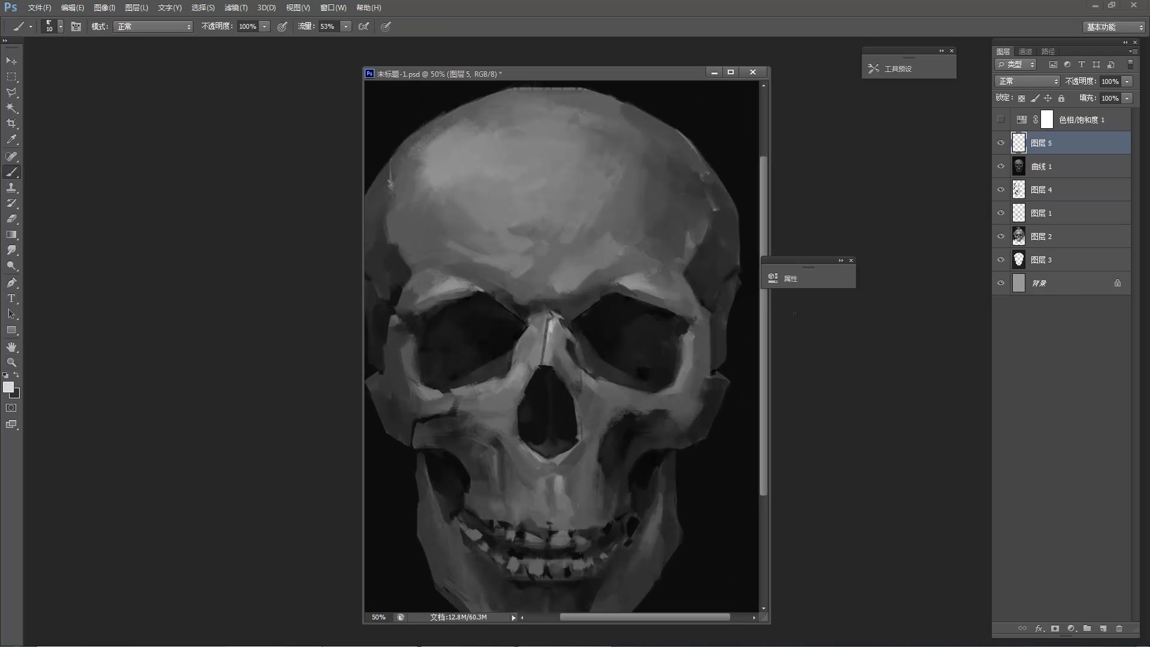
pyautogui.press('[')
pyautogui.moveTo(686, 340); pyautogui.dragTo(676, 386)
pyautogui.keyDown('alt'); pyautogui.click(688, 345); pyautogui.keyUp('alt')
pyautogui.moveTo(682, 387); pyautogui.dragTo(674, 390)
pyautogui.moveTo(685, 344); pyautogui.dragTo(685, 352)
pyautogui.moveTo(658, 394); pyautogui.dragTo(638, 391)
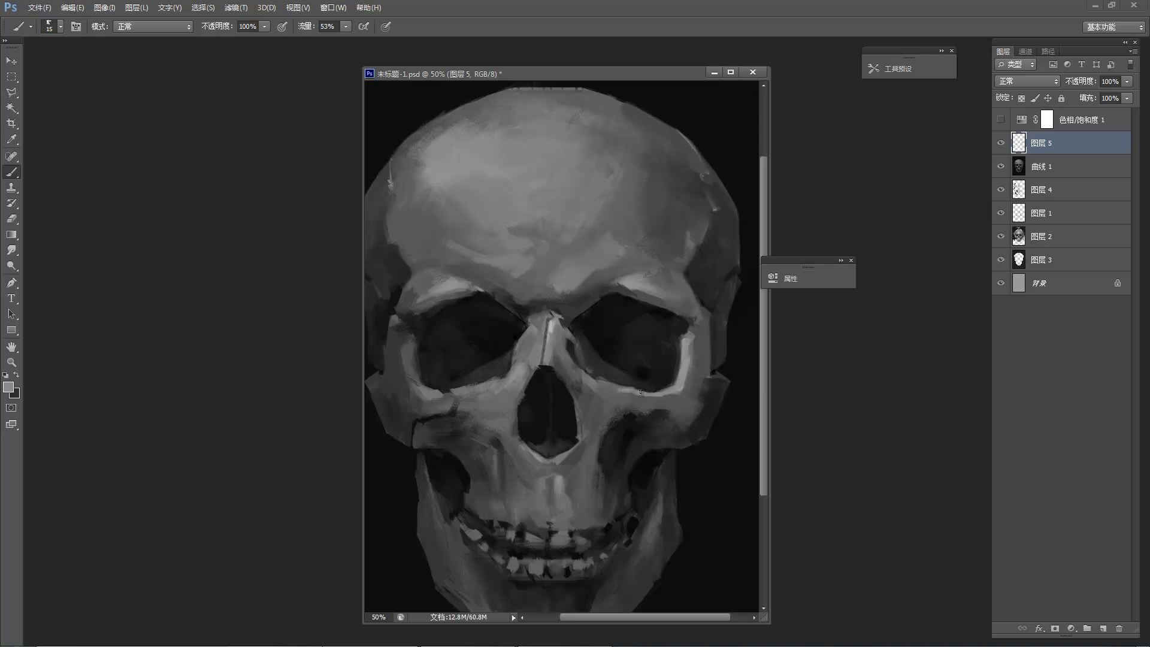
# Paint a lighter patch on the right-hand cheekbone below the eye socket with sampled greys.
pyautogui.moveTo(672, 412); pyautogui.dragTo(679, 399)
pyautogui.keyDown('alt'); pyautogui.click(681, 397); pyautogui.keyUp('alt')
pyautogui.keyDown('alt'); pyautogui.click(708, 347); pyautogui.keyUp('alt')
pyautogui.keyDown('alt'); pyautogui.click(689, 318); pyautogui.keyUp('alt')
pyautogui.keyDown('alt'); pyautogui.click(653, 270); pyautogui.keyUp('alt')
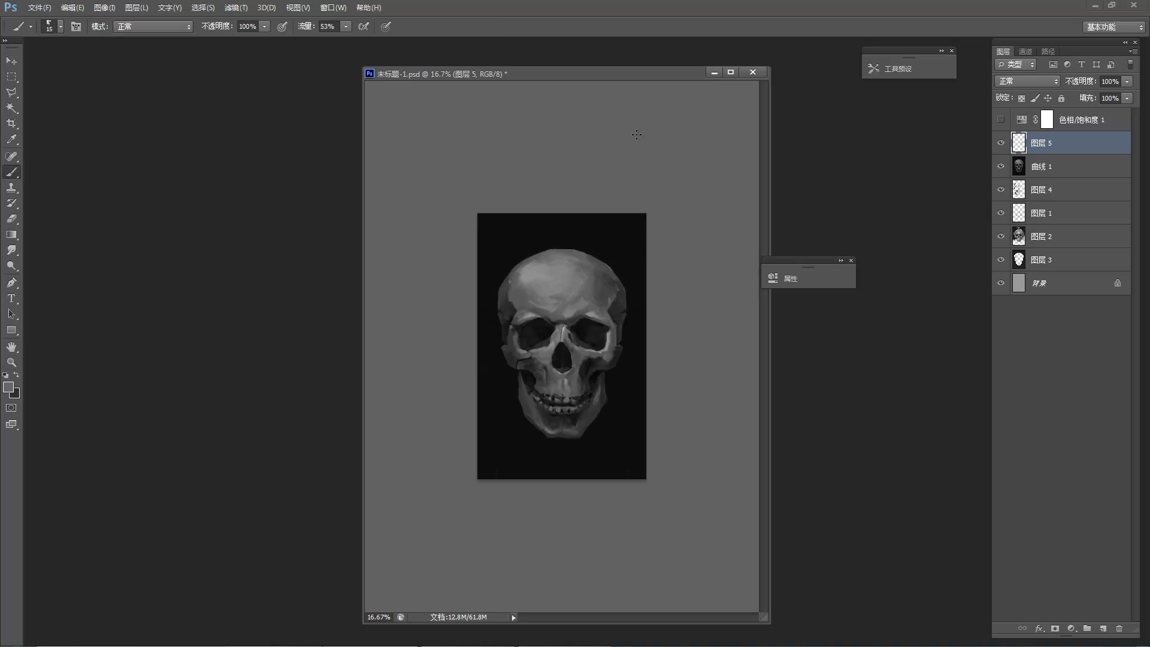
# Paint light accents on the left-hand eye socket's outer rim and the side of the nasal bone with a 15 px brush.
pyautogui.moveTo(542, 360); pyautogui.dragTo(605, 357)
pyautogui.press('b')
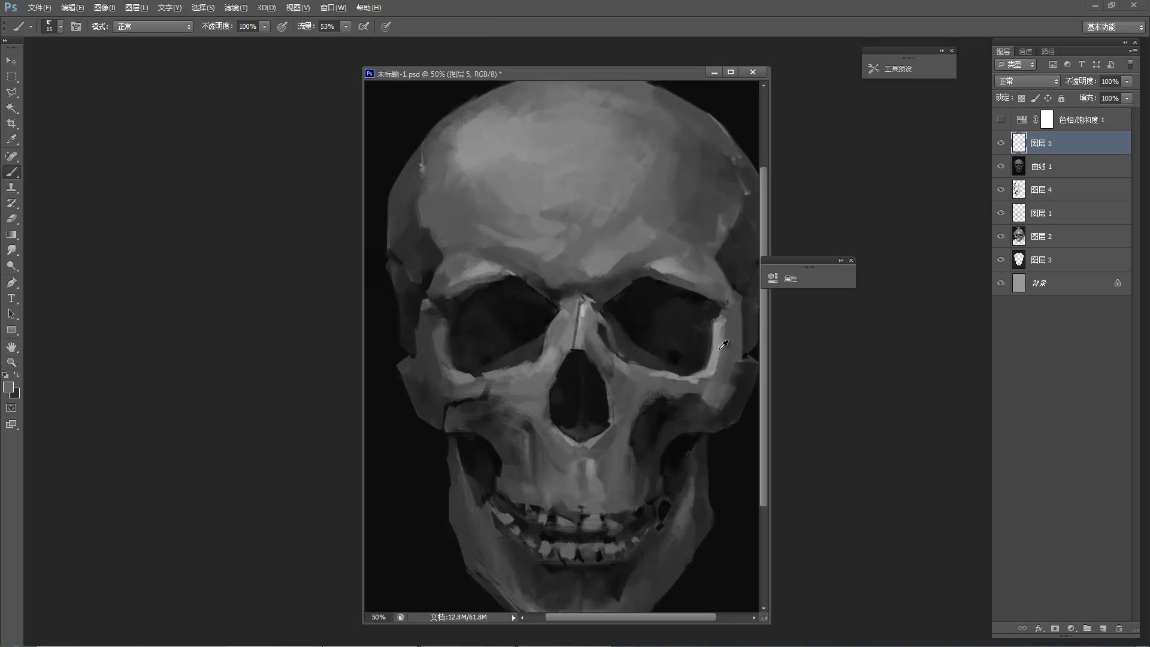
pyautogui.moveTo(443, 359)
pyautogui.mouseDown()
pyautogui.moveTo(451, 371)
pyautogui.moveTo(441, 342)
pyautogui.mouseUp()
pyautogui.moveTo(548, 347); pyautogui.dragTo(543, 359)
pyautogui.keyDown('alt'); pyautogui.click(587, 311); pyautogui.keyUp('alt')
pyautogui.moveTo(565, 333)
pyautogui.mouseDown()
pyautogui.moveTo(572, 320)
pyautogui.moveTo(567, 347)
pyautogui.moveTo(592, 351)
pyautogui.mouseUp()
pyautogui.keyDown('alt'); pyautogui.click(602, 293); pyautogui.keyUp('alt')
pyautogui.keyDown('alt'); pyautogui.click(593, 270); pyautogui.keyUp('alt')
pyautogui.keyDown('alt'); pyautogui.click(578, 230); pyautogui.keyUp('alt')
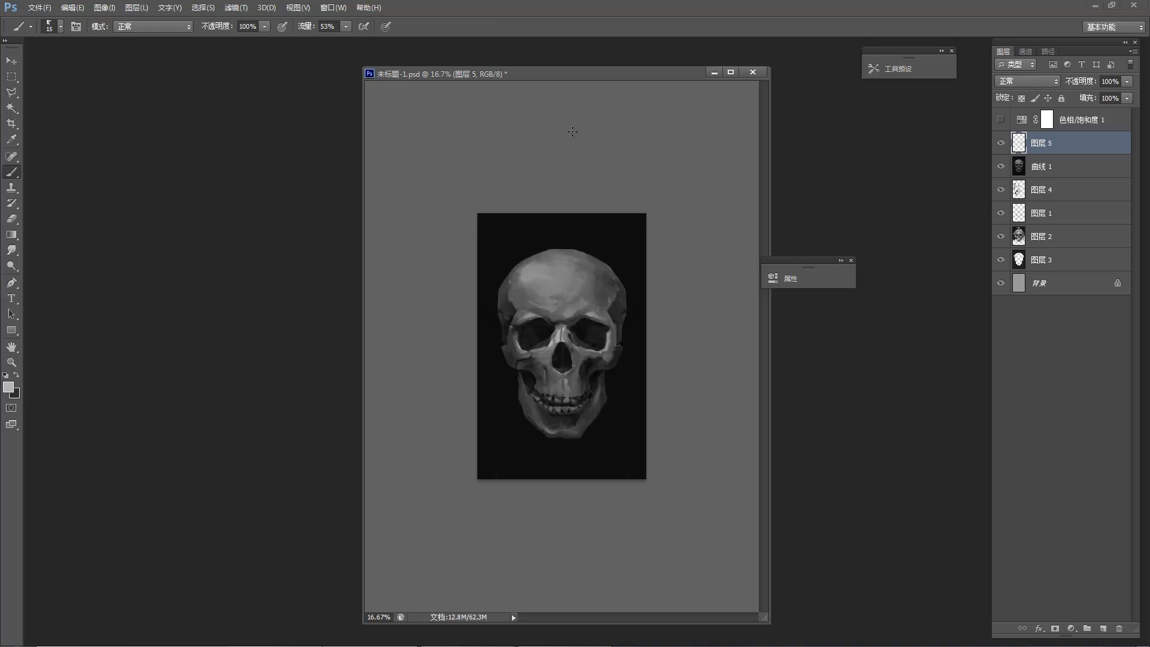
# Paint a highlight on the inner end of the right-hand brow, just above the nose, with a 35 px brush.
pyautogui.keyDown('ctrl'); pyautogui.click(567, 330); pyautogui.keyUp('ctrl')
pyautogui.keyDown('ctrl'); pyautogui.click(560, 330); pyautogui.keyUp('ctrl')
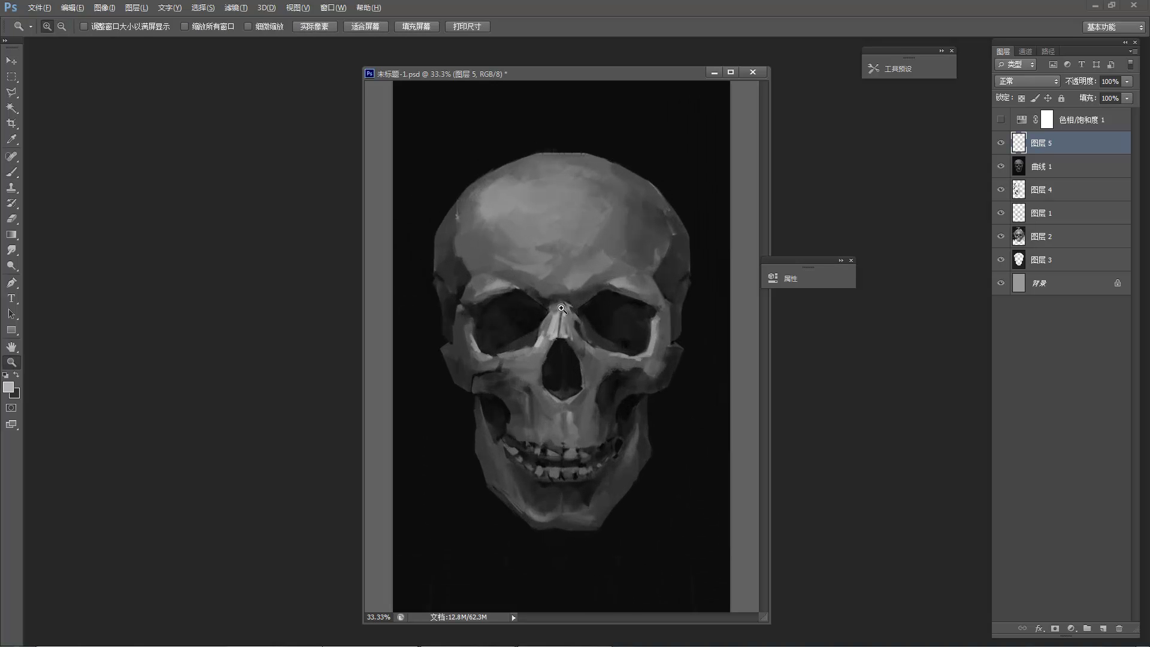
pyautogui.keyDown('ctrl'); pyautogui.click(562, 321); pyautogui.keyUp('ctrl')
pyautogui.press(']')
pyautogui.moveTo(575, 277)
pyautogui.mouseDown()
pyautogui.moveTo(588, 272)
pyautogui.moveTo(578, 269)
pyautogui.moveTo(584, 258)
pyautogui.moveTo(576, 272)
pyautogui.moveTo(599, 262)
pyautogui.mouseUp()
pyautogui.keyDown('alt'); pyautogui.click(582, 264); pyautogui.keyUp('alt')
pyautogui.keyDown('alt'); pyautogui.click(589, 273); pyautogui.keyUp('alt')
pyautogui.keyDown('alt'); pyautogui.click(599, 225); pyautogui.keyUp('alt')
pyautogui.keyDown('alt'); pyautogui.click(599, 226); pyautogui.keyUp('alt')
pyautogui.keyDown('alt'); pyautogui.click(599, 226); pyautogui.keyUp('alt')
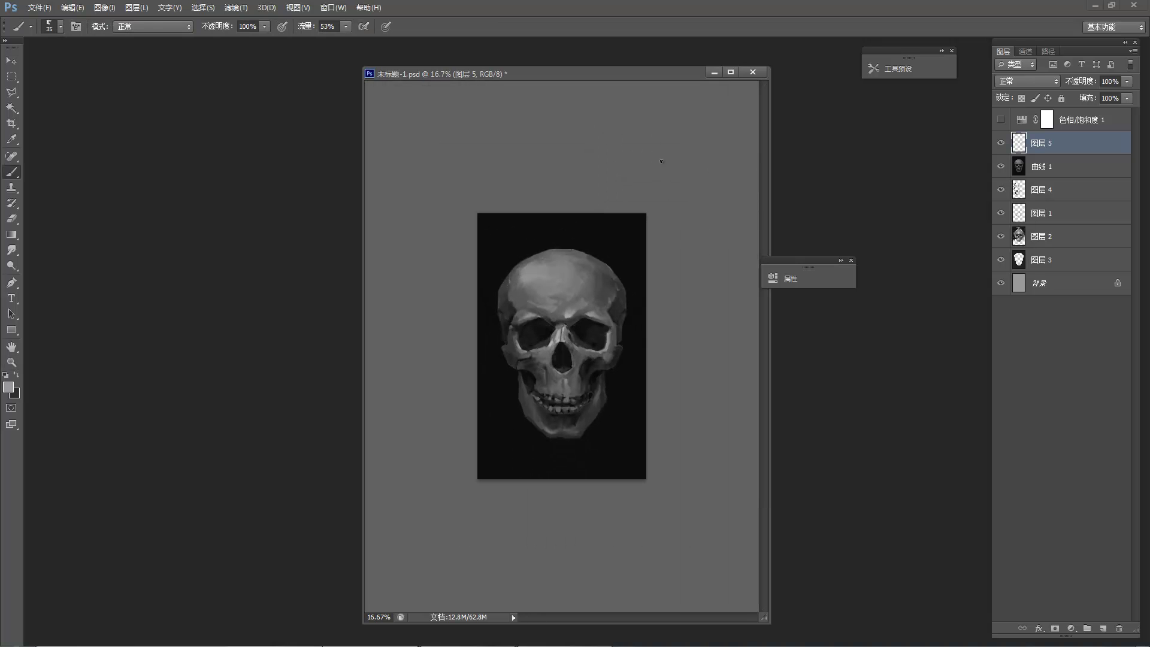
# Brighten the upper front teeth with a light grey sampled from the painting.
pyautogui.click(578, 258)
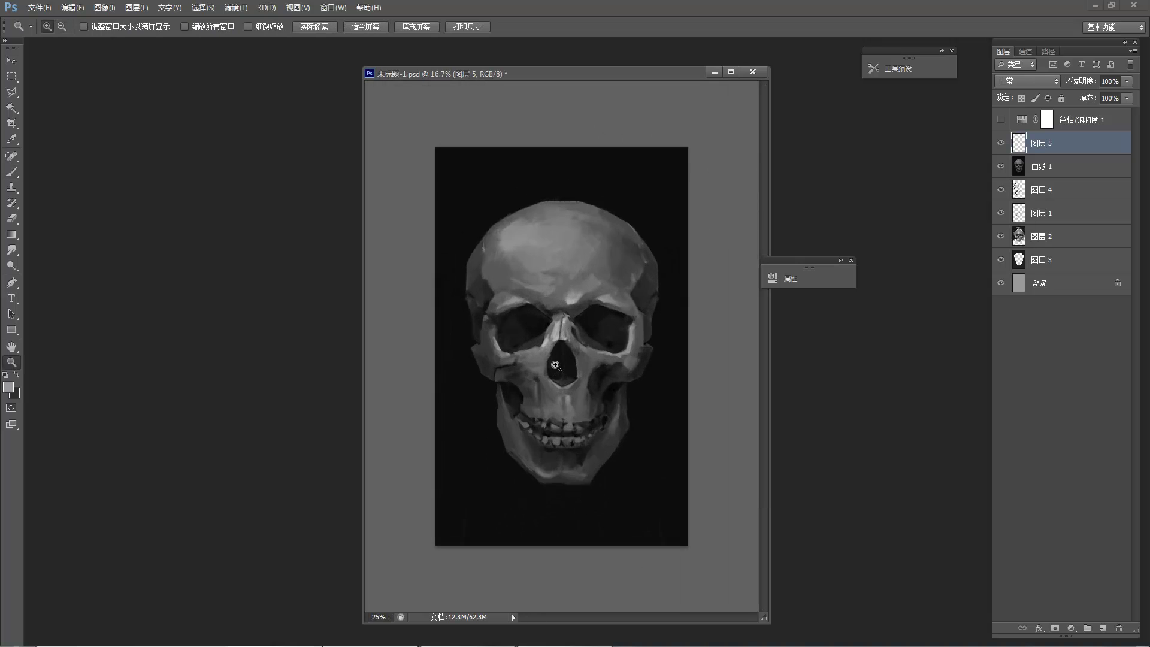
pyautogui.click(578, 257)
pyautogui.click(578, 257)
pyautogui.keyDown('alt'); pyautogui.click(580, 245); pyautogui.keyUp('alt')
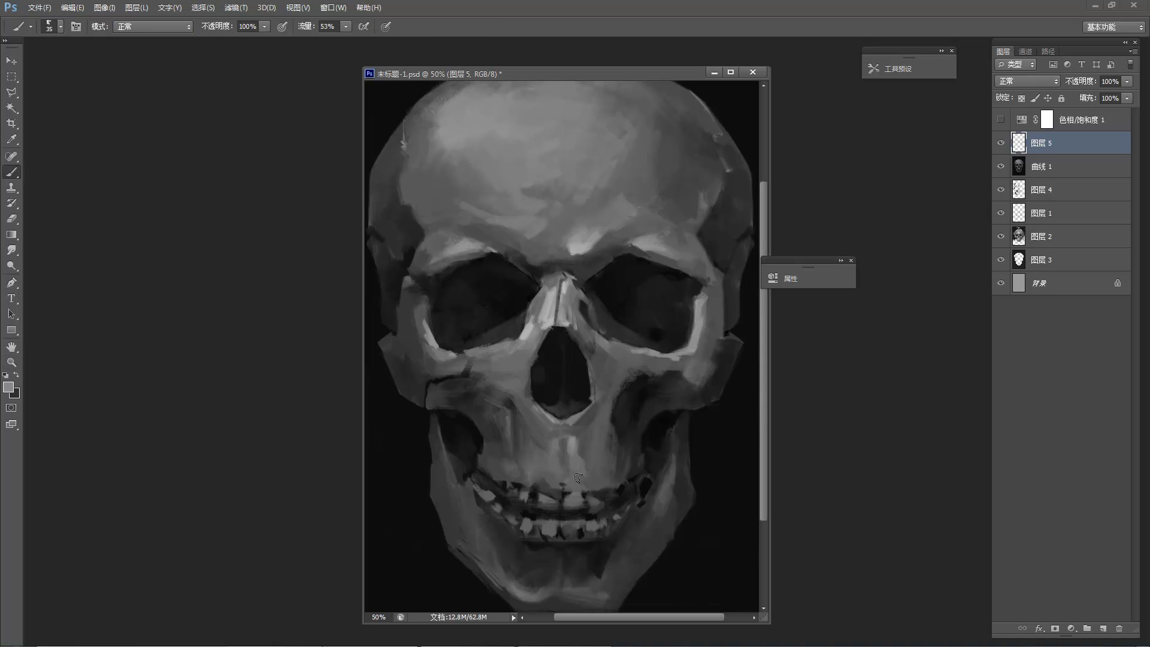
pyautogui.moveTo(577, 499); pyautogui.dragTo(561, 490)
pyautogui.keyDown('alt'); pyautogui.click(581, 397); pyautogui.keyUp('alt')
pyautogui.keyDown('alt'); pyautogui.click(581, 397); pyautogui.keyUp('alt')
pyautogui.keyDown('alt'); pyautogui.click(582, 398); pyautogui.keyUp('alt')
pyautogui.keyDown('alt'); pyautogui.click(581, 397); pyautogui.keyUp('alt')
# Lighten the bone between the nasal cavity and the left-hand eye socket with sampled light greys and a 20 px brush.
pyautogui.keyDown('ctrl'); pyautogui.click(570, 396); pyautogui.keyUp('ctrl')
pyautogui.keyDown('ctrl'); pyautogui.click(536, 348); pyautogui.keyUp('ctrl')
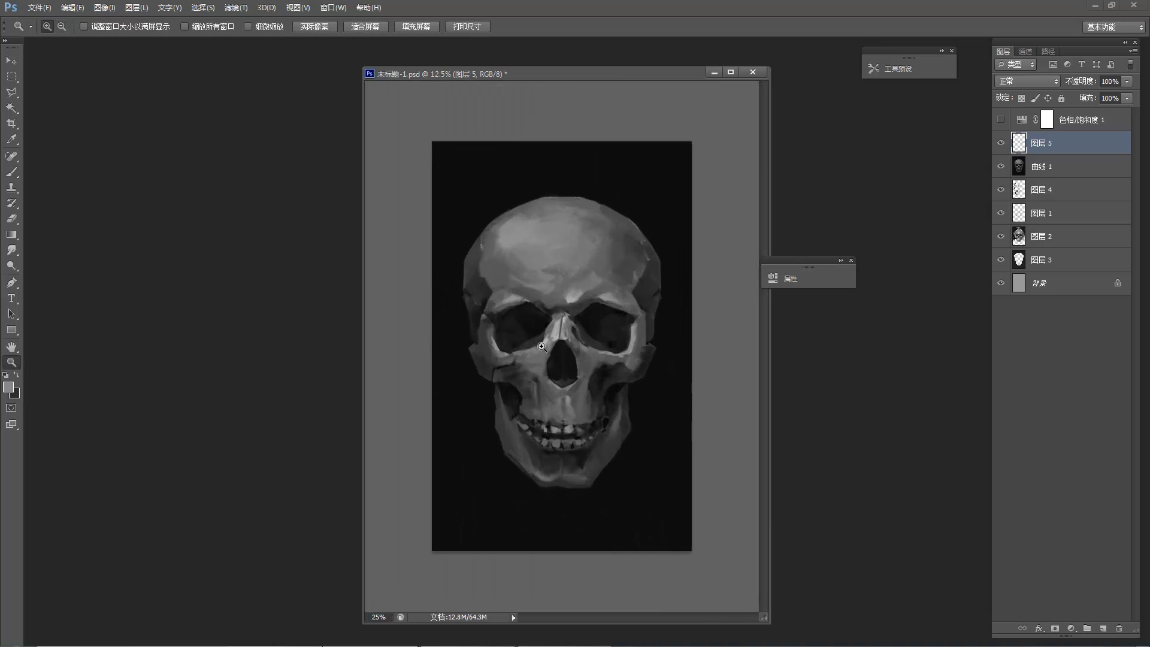
pyautogui.keyDown('ctrl'); pyautogui.click(537, 343); pyautogui.keyUp('ctrl')
pyautogui.keyDown('ctrl'); pyautogui.click(538, 339); pyautogui.keyUp('ctrl')
pyautogui.keyDown('alt'); pyautogui.click(541, 337); pyautogui.keyUp('alt')
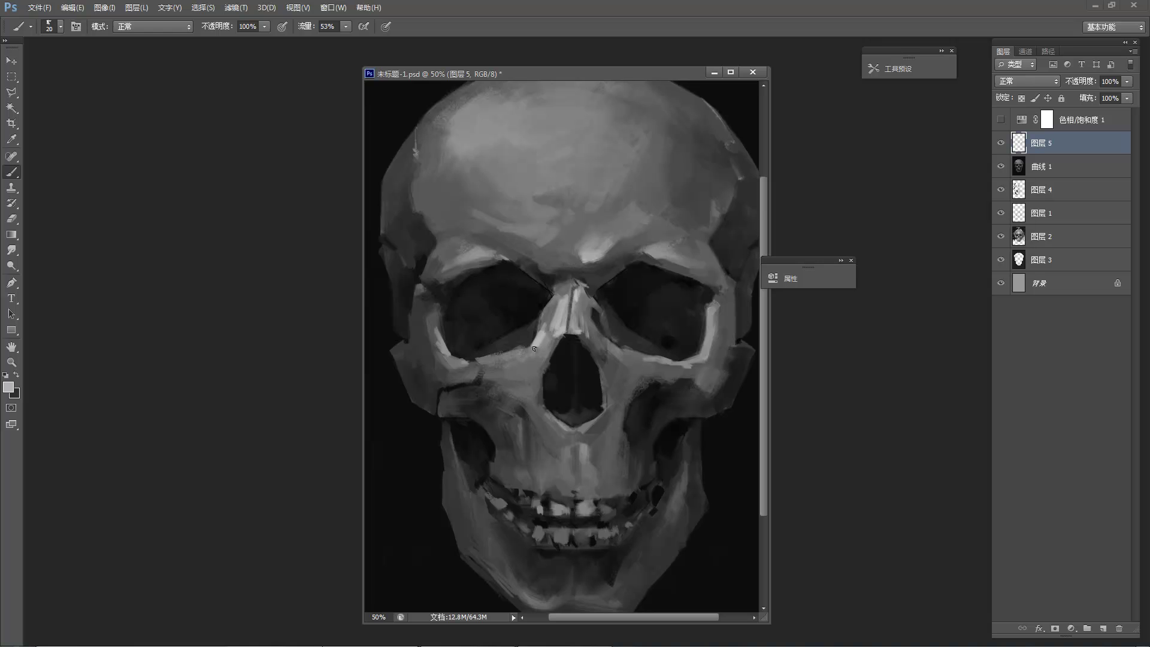
pyautogui.moveTo(538, 339)
pyautogui.mouseDown()
pyautogui.moveTo(528, 370)
pyautogui.moveTo(517, 357)
pyautogui.moveTo(513, 368)
pyautogui.moveTo(535, 375)
pyautogui.moveTo(558, 433)
pyautogui.mouseUp()
pyautogui.keyDown('alt'); pyautogui.click(538, 347); pyautogui.keyUp('alt')
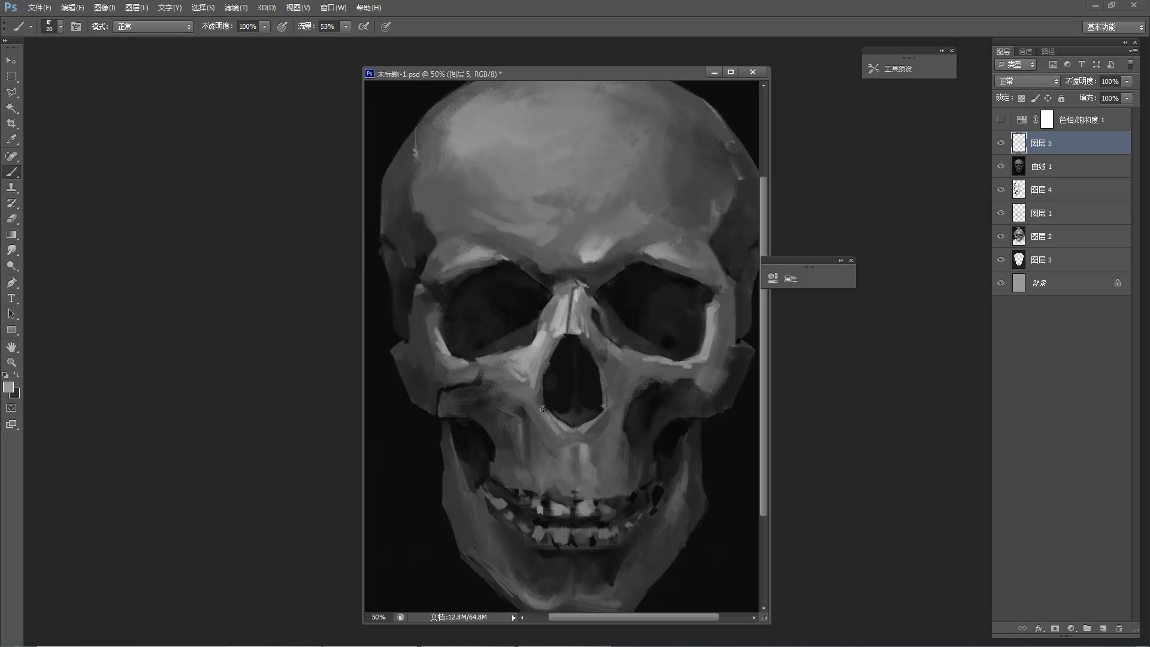
pyautogui.keyDown('alt'); pyautogui.click(569, 347); pyautogui.keyUp('alt')
pyautogui.keyDown('alt'); pyautogui.click(569, 345); pyautogui.keyUp('alt')
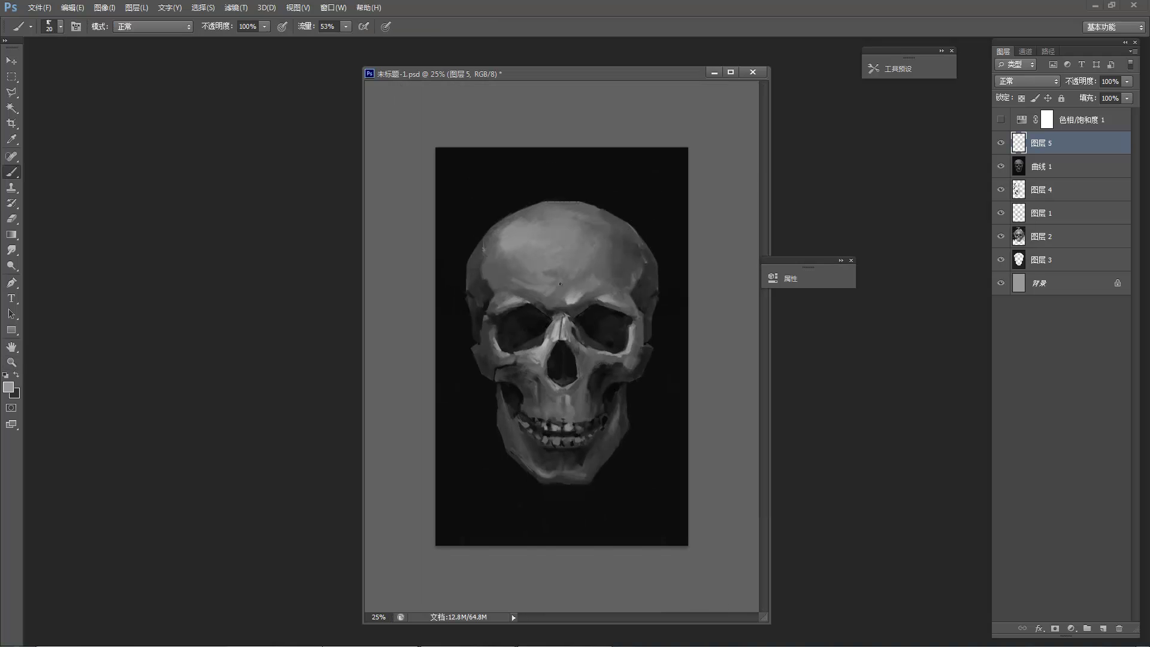
# Lighten the bone between the nasal cavity and the right-hand eye socket with sampled greys.
pyautogui.keyDown('ctrl'); pyautogui.click(577, 345); pyautogui.keyUp('ctrl')
pyautogui.keyDown('ctrl'); pyautogui.click(577, 346); pyautogui.keyUp('ctrl')
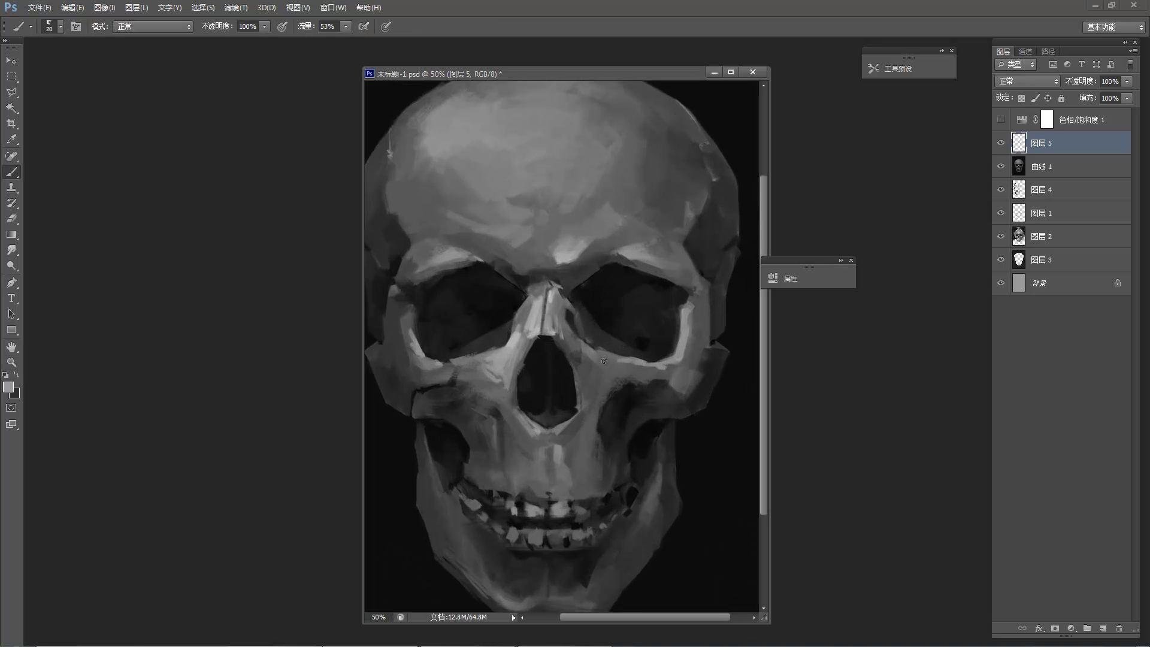
pyautogui.press('alt')
pyautogui.keyDown('alt'); pyautogui.click(605, 374); pyautogui.keyUp('alt')
pyautogui.keyDown('alt'); pyautogui.click(540, 311); pyautogui.keyUp('alt')
pyautogui.moveTo(585, 343); pyautogui.dragTo(612, 354)
pyautogui.keyDown('alt'); pyautogui.click(612, 359); pyautogui.keyUp('alt')
pyautogui.hotkey('ctrl', '-')
pyautogui.hotkey('ctrl', '-')
pyautogui.hotkey('ctrl', '-')
pyautogui.hotkey('ctrl', '-')
# Paint a light accent along the dark crack on the left-hand temple.
pyautogui.hotkey('ctrl', 'space')
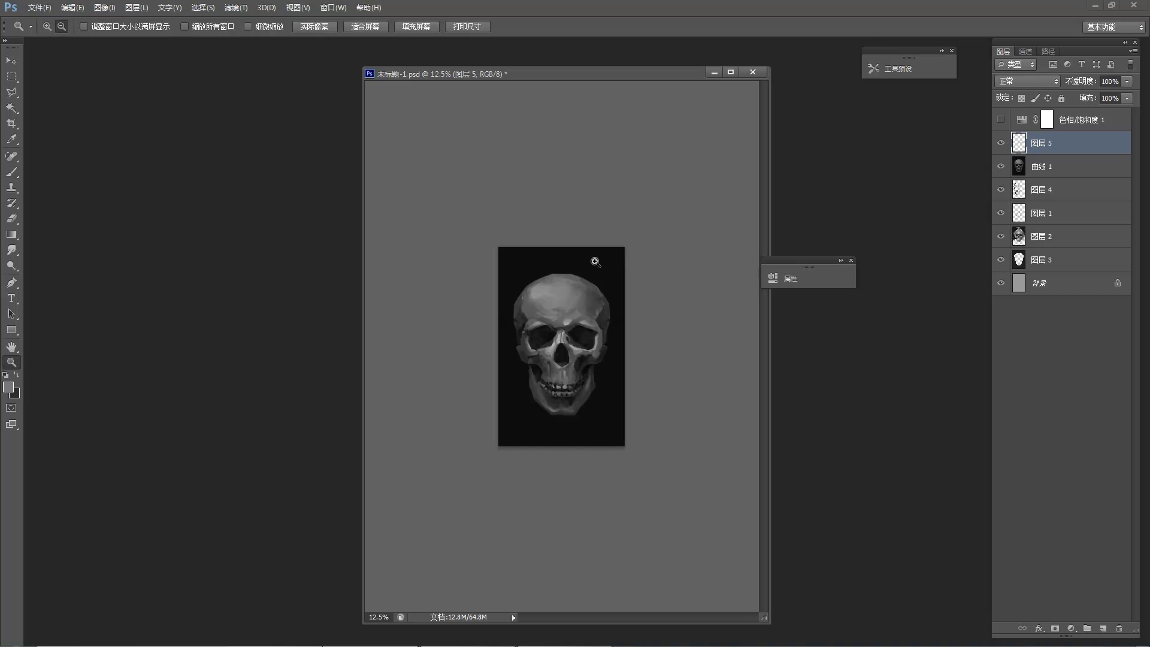
pyautogui.click(557, 302)
pyautogui.hotkey('ctrl', '-')
pyautogui.hotkey('ctrl', 'space')
pyautogui.click(479, 283)
pyautogui.click(477, 282)
pyautogui.click(479, 284)
pyautogui.keyDown('alt'); pyautogui.click(494, 281); pyautogui.keyUp('alt')
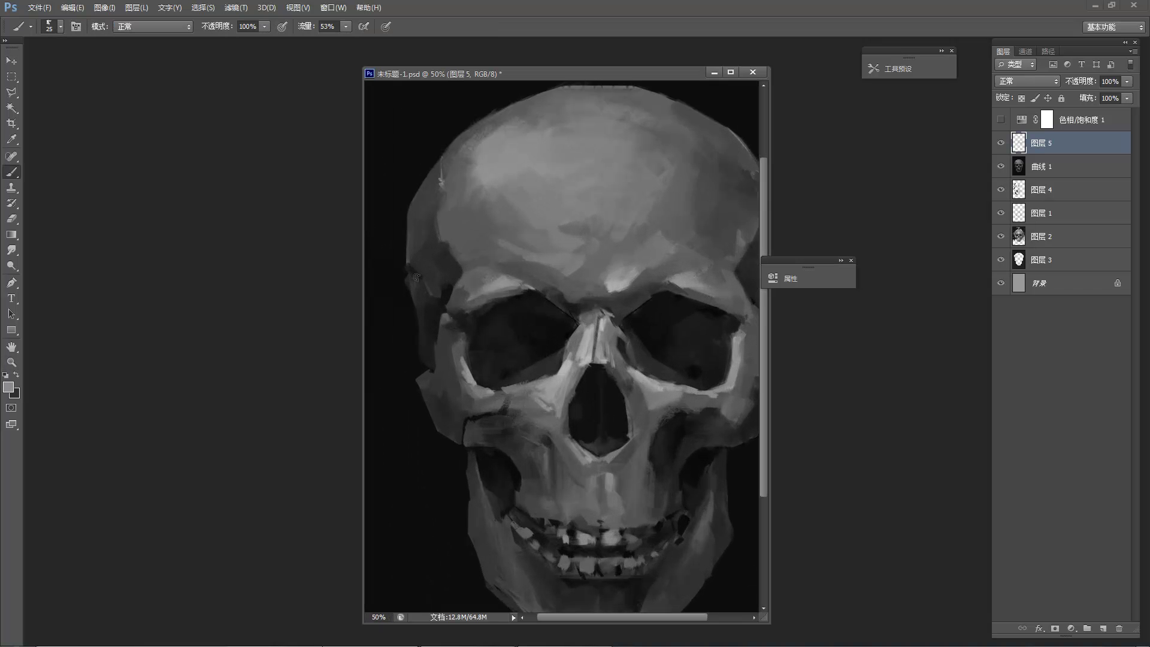
pyautogui.moveTo(408, 273); pyautogui.dragTo(421, 285)
pyautogui.hotkey('alt', 'space')
pyautogui.keyDown('alt'); pyautogui.click(470, 213); pyautogui.keyUp('alt')
pyautogui.keyDown('alt'); pyautogui.click(460, 215); pyautogui.keyUp('alt')
pyautogui.keyDown('alt'); pyautogui.click(459, 216); pyautogui.keyUp('alt')
# Refine and extend the light edge of the left-hand temple crack with sampled greys and a 10 px brush.
pyautogui.hotkey('ctrl', 'space')
pyautogui.click(465, 280)
pyautogui.click(464, 282)
pyautogui.click(463, 282)
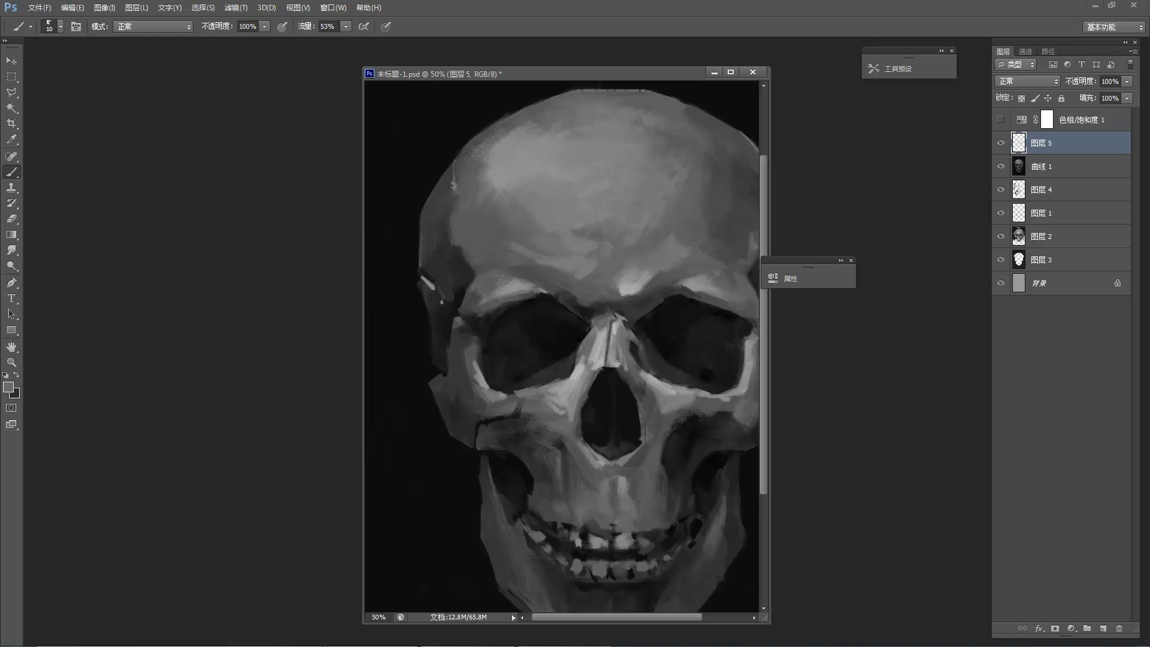
pyautogui.keyDown('alt'); pyautogui.click(425, 285); pyautogui.keyUp('alt')
pyautogui.keyDown('alt'); pyautogui.click(423, 278); pyautogui.keyUp('alt')
pyautogui.keyDown('alt'); pyautogui.click(445, 305); pyautogui.keyUp('alt')
pyautogui.keyDown('alt'); pyautogui.click(436, 298); pyautogui.keyUp('alt')
pyautogui.moveTo(442, 303); pyautogui.dragTo(451, 309)
pyautogui.press('z')
pyautogui.keyDown('alt'); pyautogui.click(496, 234); pyautogui.keyUp('alt')
pyautogui.keyDown('alt'); pyautogui.click(573, 229); pyautogui.keyUp('alt')
pyautogui.keyDown('alt'); pyautogui.click(574, 227); pyautogui.keyUp('alt')
pyautogui.hotkey('ctrl', 'space')
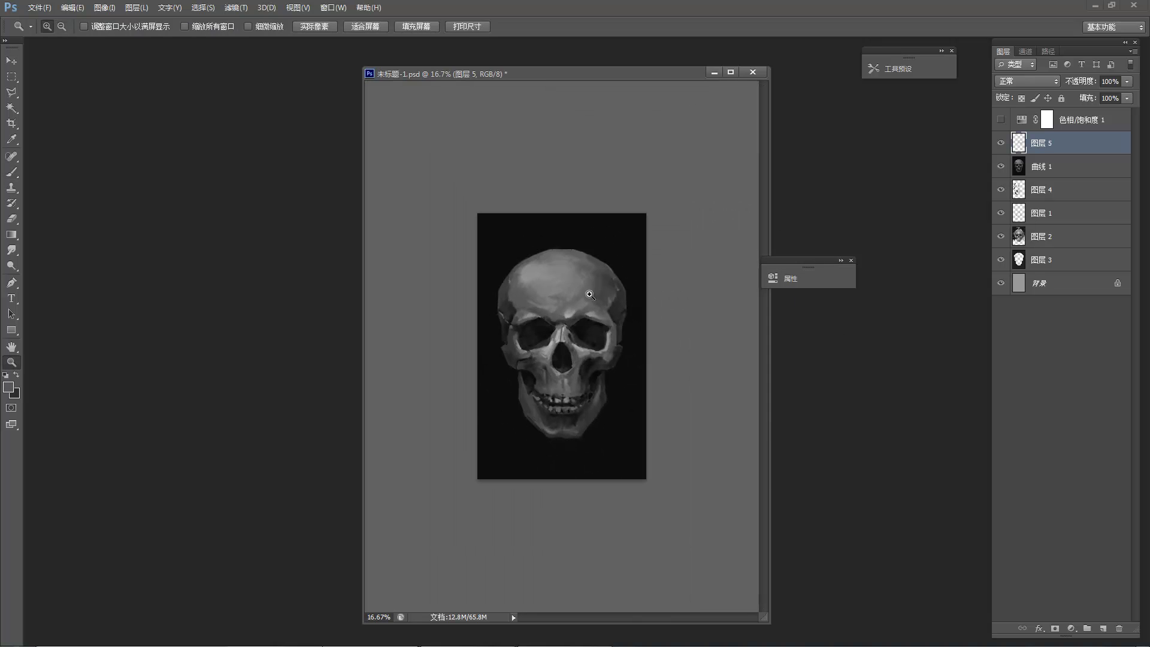
# Paint a highlight on the left-hand brow ridge with a sampled light grey and a 10 px brush.
pyautogui.click(516, 332)
pyautogui.click(514, 330)
pyautogui.click(514, 330)
pyautogui.click(467, 208)
pyautogui.press('b')
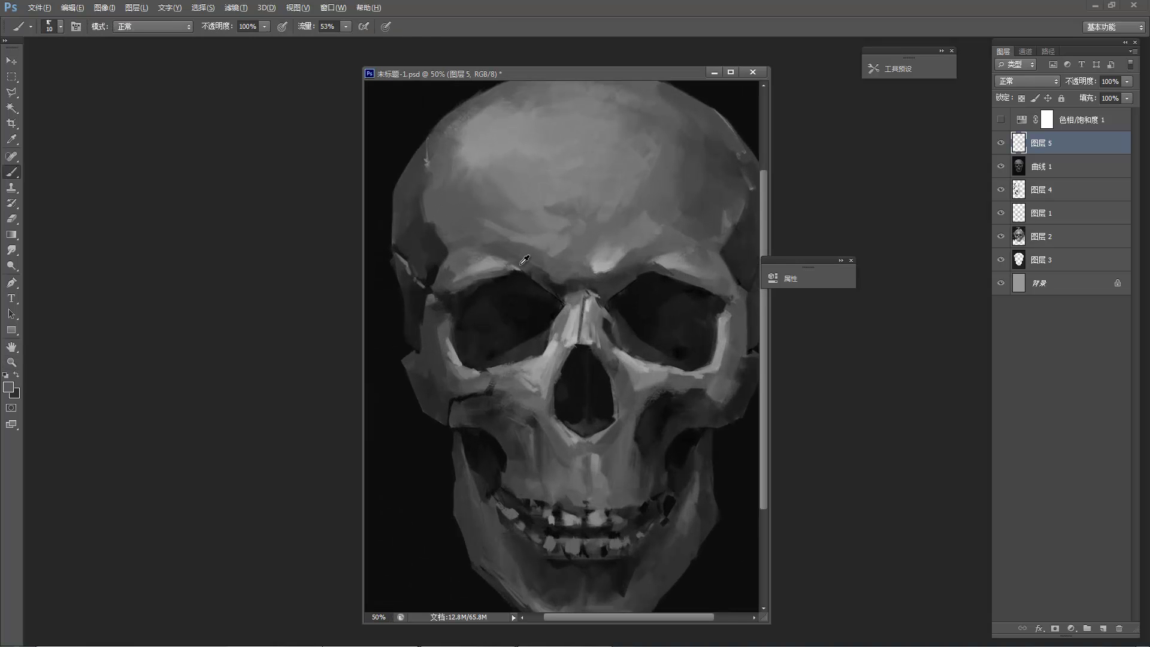
pyautogui.keyDown('alt'); pyautogui.click(591, 300); pyautogui.keyUp('alt')
pyautogui.moveTo(495, 268)
pyautogui.mouseDown()
pyautogui.moveTo(505, 266)
pyautogui.moveTo(495, 267)
pyautogui.mouseUp()
pyautogui.moveTo(483, 271)
pyautogui.mouseDown()
pyautogui.moveTo(473, 275)
pyautogui.moveTo(504, 264)
pyautogui.mouseUp()
pyautogui.keyDown('alt'); pyautogui.click(542, 187); pyautogui.keyUp('alt')
pyautogui.keyDown('alt'); pyautogui.click(542, 187); pyautogui.keyUp('alt')
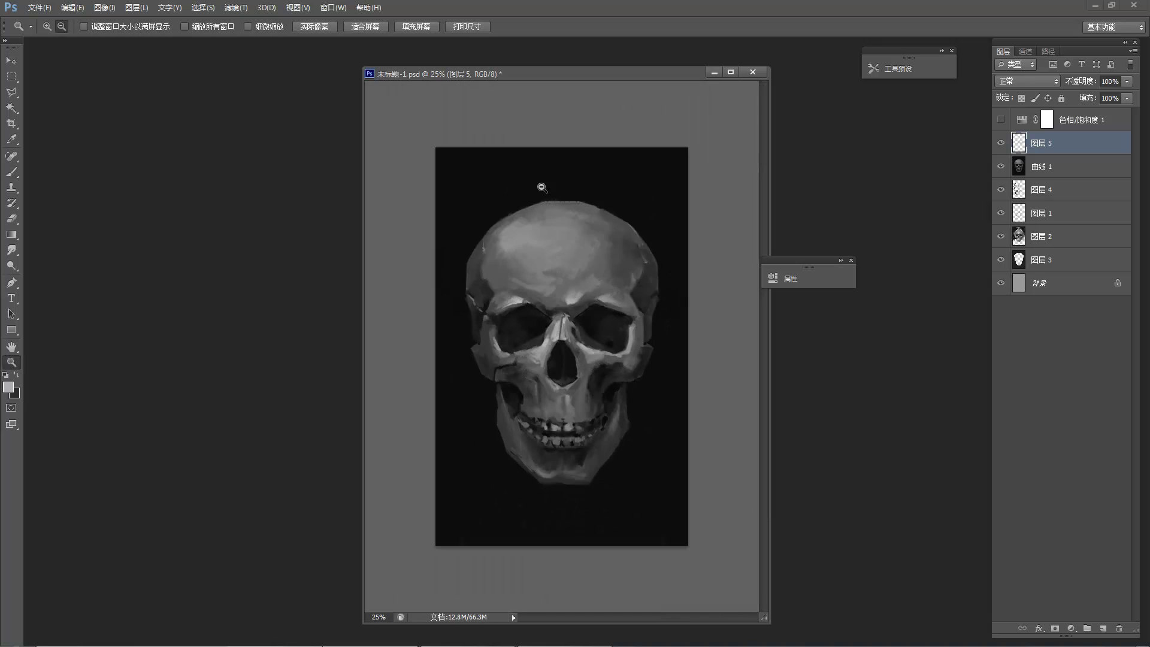
pyautogui.keyDown('alt'); pyautogui.click(587, 215); pyautogui.keyUp('alt')
pyautogui.keyDown('alt'); pyautogui.click(587, 215); pyautogui.keyUp('alt')
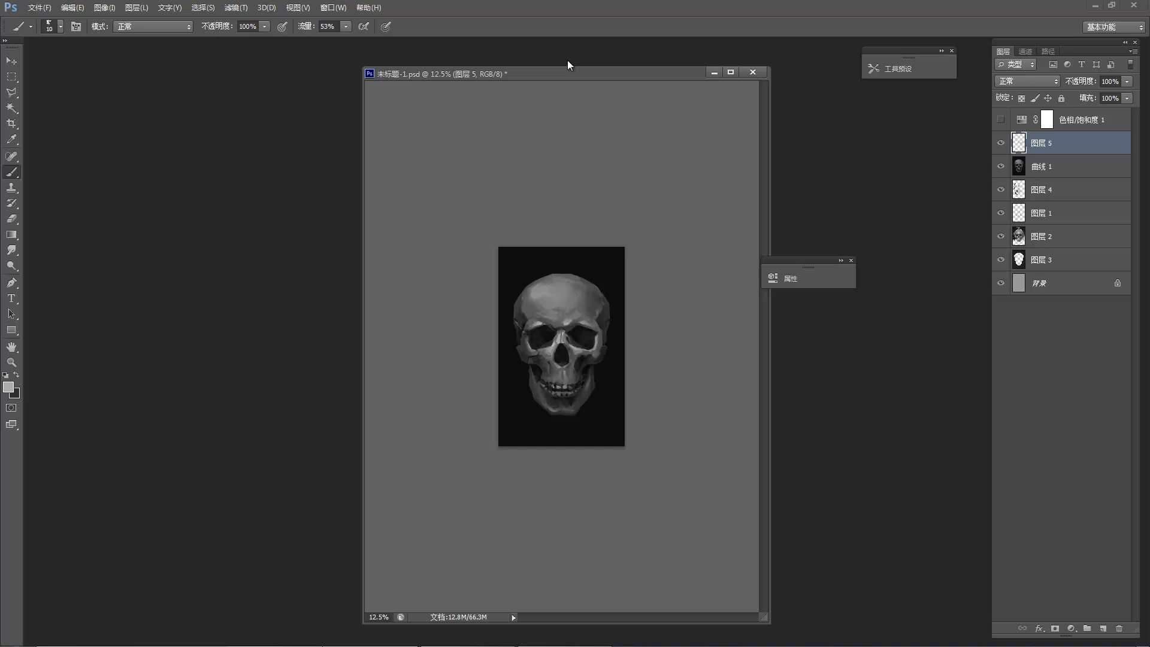
# Enlarge the brush to 175 px and paint a broad highlight on the upper left-hand part of the forehead.
pyautogui.hotkey('ctrl', 'space')
pyautogui.keyDown('ctrl'); pyautogui.click(542, 213); pyautogui.keyUp('ctrl')
pyautogui.keyDown('ctrl'); pyautogui.click(512, 211); pyautogui.keyUp('ctrl')
pyautogui.keyDown('ctrl'); pyautogui.click(514, 211); pyautogui.keyUp('ctrl')
pyautogui.keyDown('ctrl'); pyautogui.click(524, 214); pyautogui.keyUp('ctrl')
pyautogui.click(524, 214)
pyautogui.press('b')
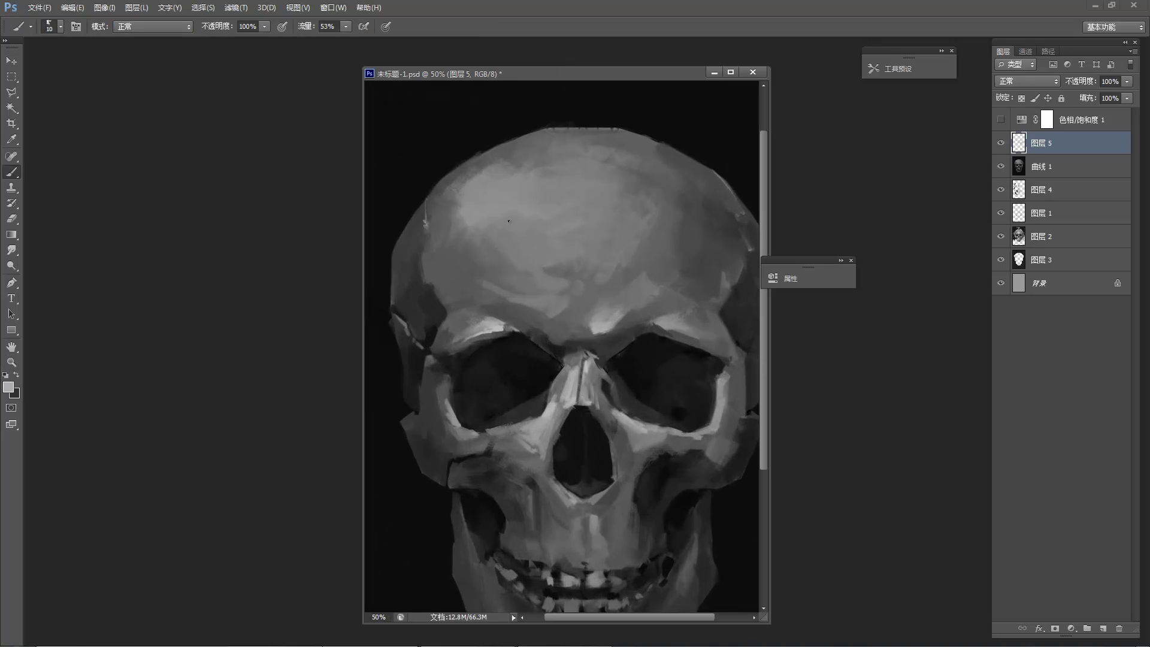
pyautogui.press(']')
pyautogui.press(']')
pyautogui.press(']')
pyautogui.press(']')
pyautogui.press(']')
pyautogui.press(']')
pyautogui.press(']')
pyautogui.press(']')
pyautogui.press(']')
pyautogui.press(']')
pyautogui.press(']')
pyautogui.press(']')
pyautogui.press(']')
pyautogui.press(']')
pyautogui.press(']')
pyautogui.moveTo(503, 225)
pyautogui.mouseDown()
pyautogui.moveTo(552, 193)
pyautogui.moveTo(526, 200)
pyautogui.moveTo(530, 174)
pyautogui.mouseUp()
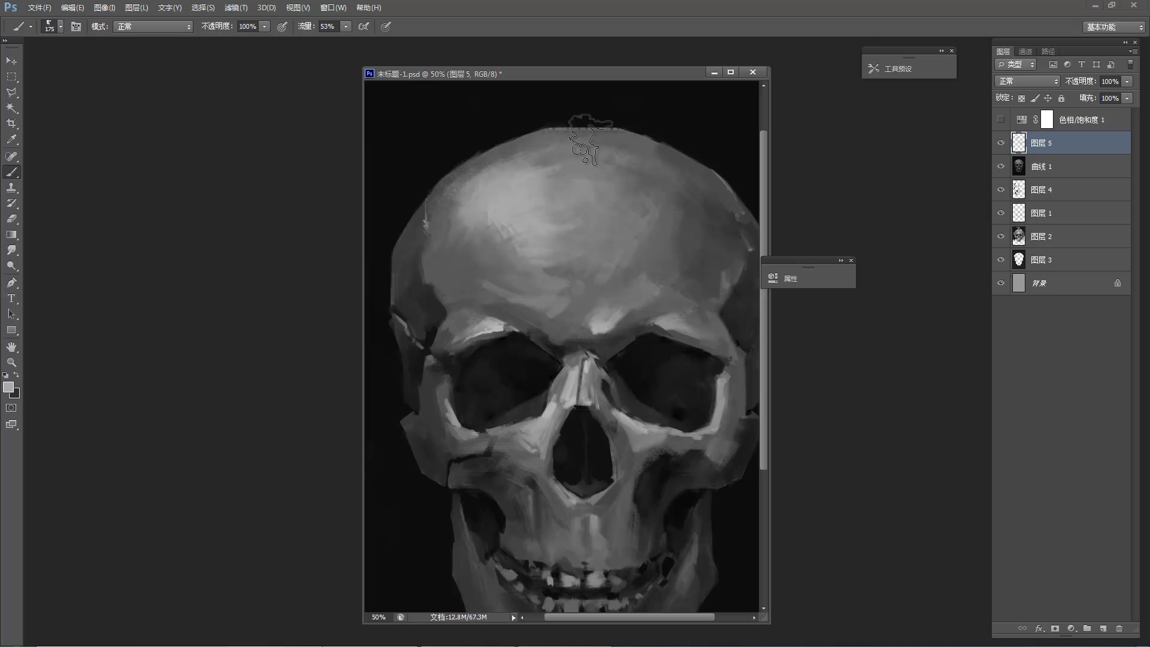
# Check the forehead highlight with the whole skull in view.
pyautogui.press('z')
pyautogui.keyDown('alt'); pyautogui.click(564, 127); pyautogui.keyUp('alt')
pyautogui.keyDown('alt'); pyautogui.click(565, 128); pyautogui.keyUp('alt')
pyautogui.keyDown('alt'); pyautogui.click(586, 149); pyautogui.keyUp('alt')
pyautogui.keyDown('alt'); pyautogui.click(617, 184); pyautogui.keyUp('alt')
pyautogui.keyDown('alt'); pyautogui.click(636, 189); pyautogui.keyUp('alt')
pyautogui.keyDown('alt'); pyautogui.click(636, 190); pyautogui.keyUp('alt')
pyautogui.press('b')
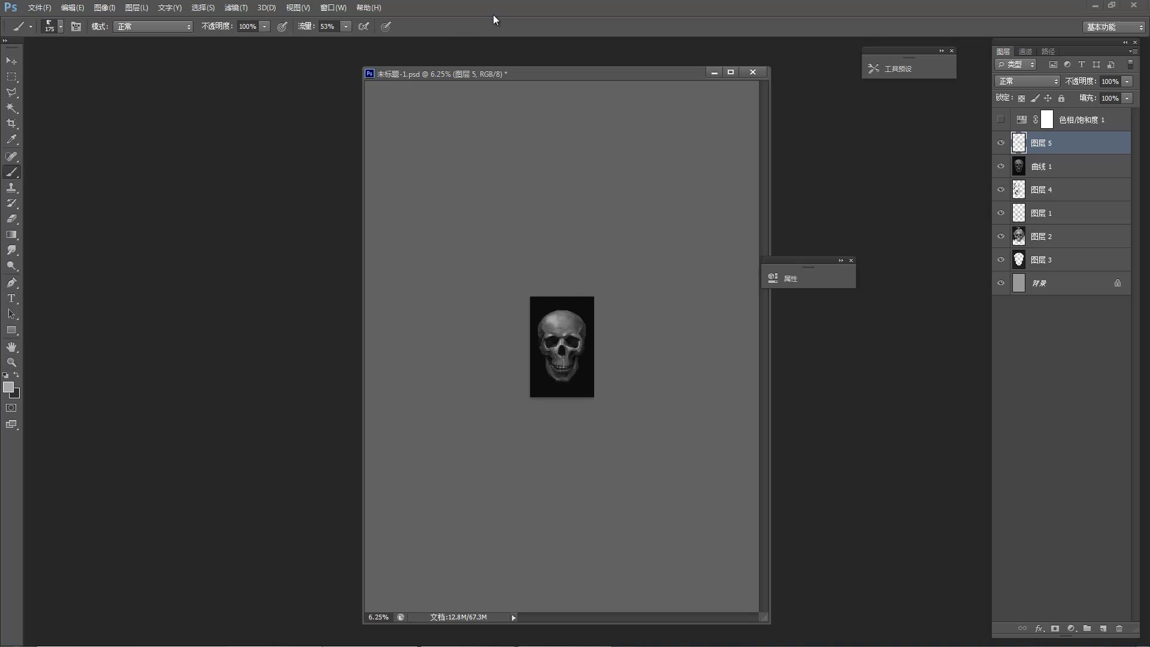
pyautogui.press('z')
pyautogui.moveTo(564, 241); pyautogui.dragTo(558, 148)
pyautogui.click(559, 148)
pyautogui.press('b')
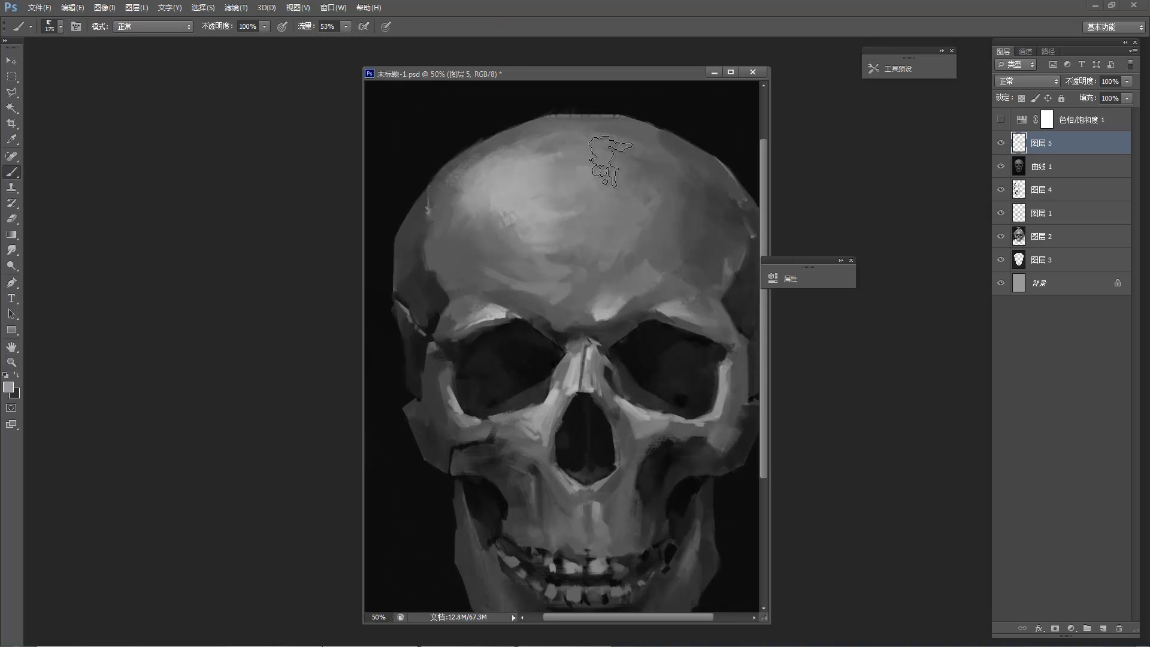
# Reduce the brush to 70 px and round off the skull's flat top outline with sampled tones.
pyautogui.press('[')
pyautogui.press('[')
pyautogui.press('[')
pyautogui.press('[')
pyautogui.press('[')
pyautogui.press('[')
pyautogui.press('[')
pyautogui.press('[')
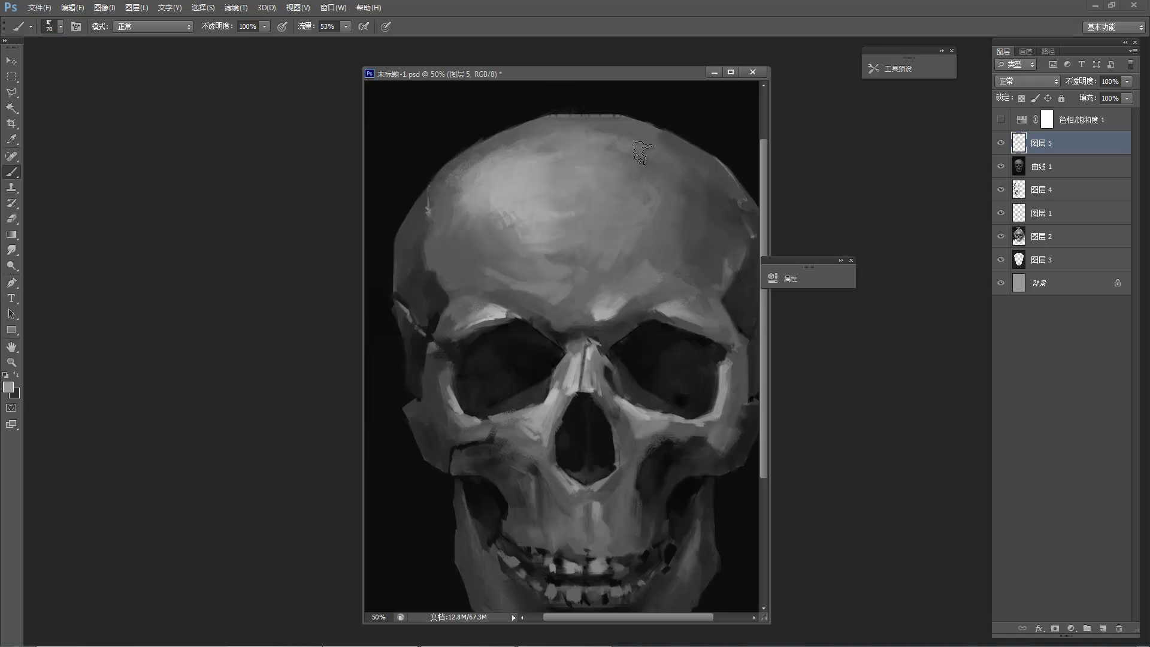
pyautogui.keyDown('alt'); pyautogui.click(608, 122); pyautogui.keyUp('alt')
pyautogui.moveTo(556, 122); pyautogui.dragTo(629, 117)
pyautogui.keyDown('alt'); pyautogui.click(627, 100); pyautogui.keyUp('alt')
pyautogui.moveTo(557, 105); pyautogui.dragTo(601, 100)
pyautogui.moveTo(519, 111); pyautogui.dragTo(569, 108)
# Reduce the brush to 9 px and refine the edge of the dark crack on the left-hand cheekbone with sampled greys.
pyautogui.keyDown('alt'); pyautogui.click(498, 312); pyautogui.keyUp('alt')
pyautogui.press('[')
pyautogui.press('[')
pyautogui.press('[')
pyautogui.press('[')
pyautogui.press('[')
pyautogui.keyDown('alt'); pyautogui.click(453, 381); pyautogui.keyUp('alt')
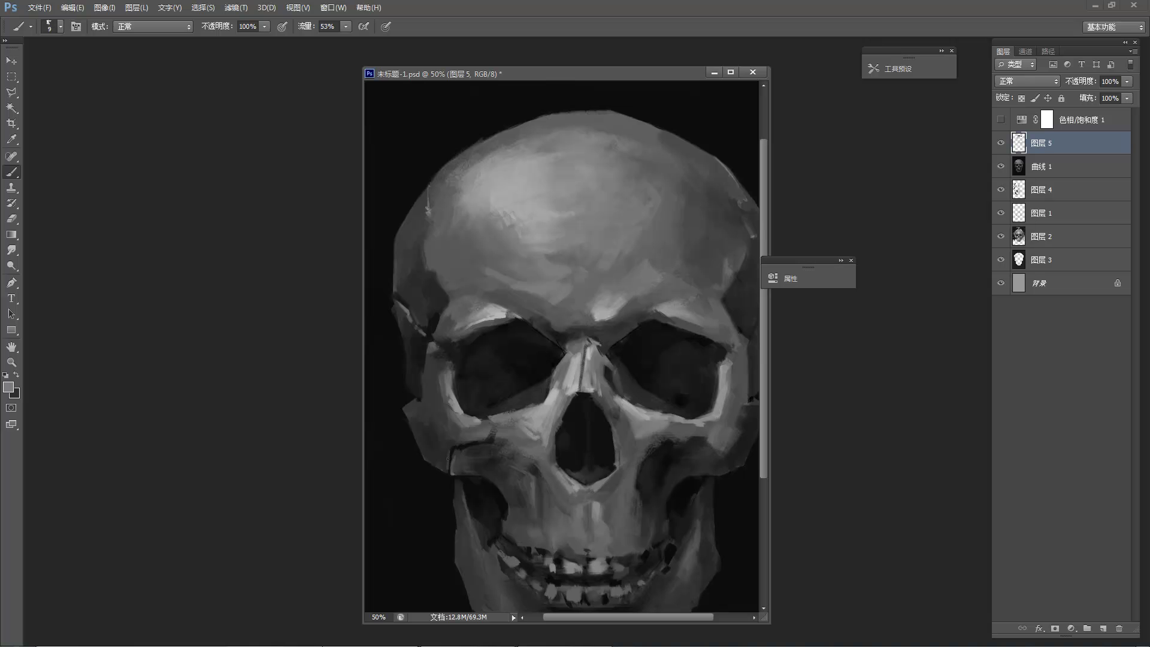
pyautogui.keyDown('alt'); pyautogui.click(449, 456); pyautogui.keyUp('alt')
pyautogui.keyDown('alt'); pyautogui.click(478, 369); pyautogui.keyUp('alt')
pyautogui.keyDown('alt'); pyautogui.click(477, 369); pyautogui.keyUp('alt')
pyautogui.keyDown('alt'); pyautogui.click(477, 369); pyautogui.keyUp('alt')
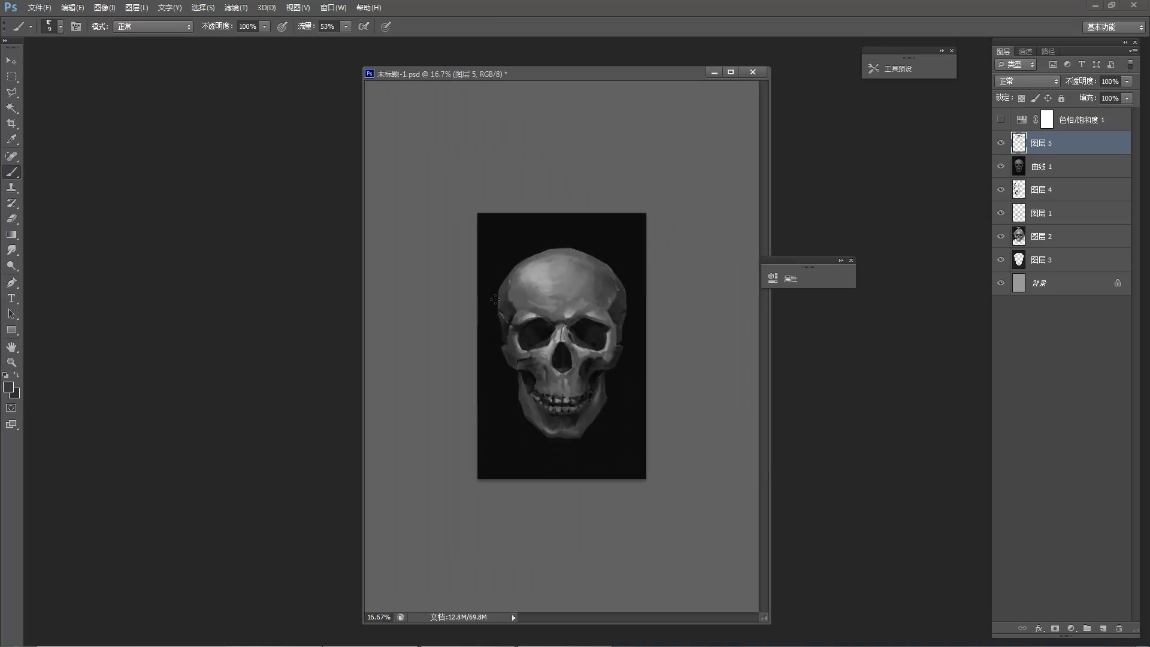
# Paint a light highlight along the lower rim of the nasal opening with a 9 px brush.
pyautogui.keyDown('ctrl'); pyautogui.click(569, 315); pyautogui.keyUp('ctrl')
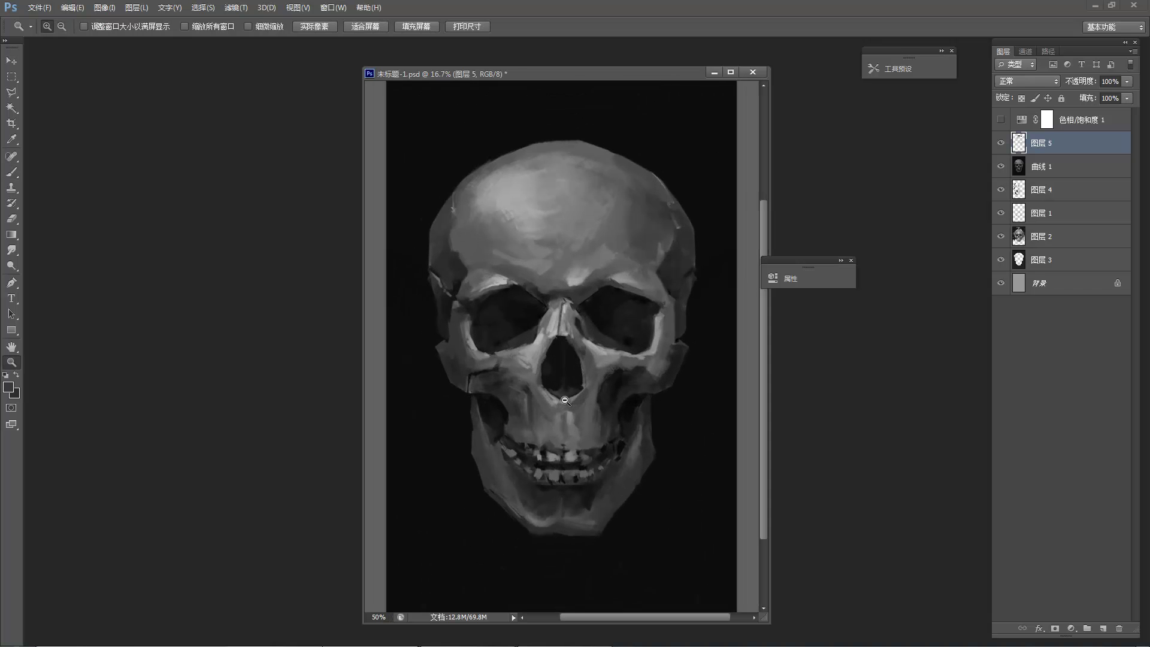
pyautogui.keyDown('alt'); pyautogui.click(556, 320); pyautogui.keyUp('alt')
pyautogui.keyDown('ctrl'); pyautogui.click(575, 390); pyautogui.keyUp('ctrl')
pyautogui.keyDown('ctrl'); pyautogui.click(583, 407); pyautogui.keyUp('ctrl')
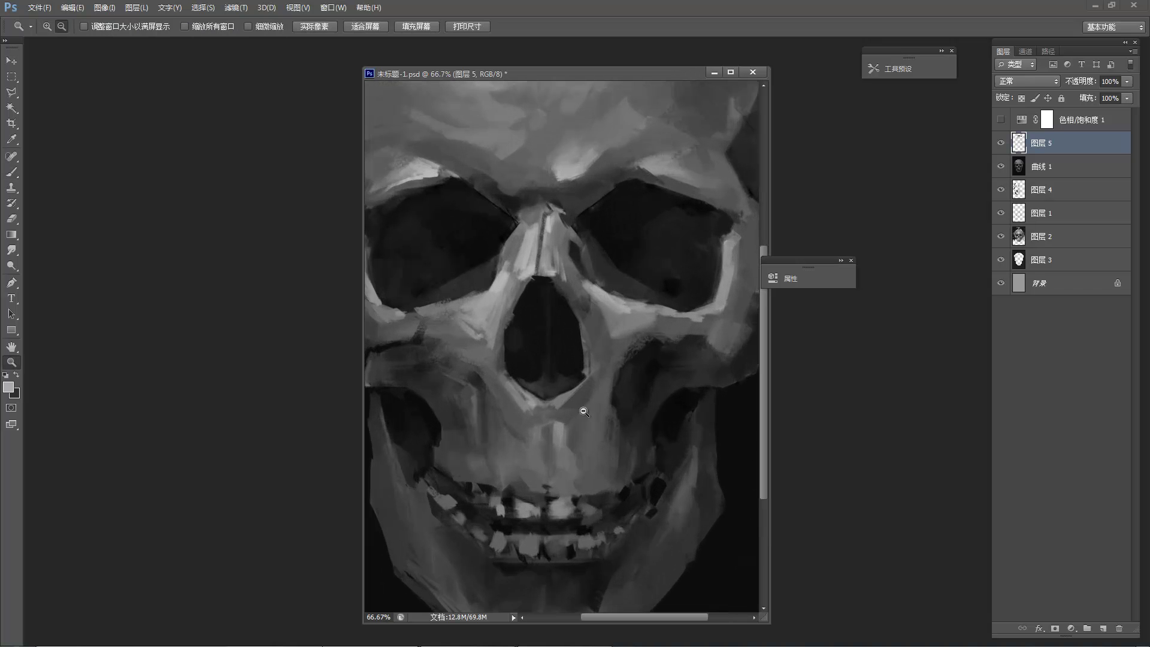
pyautogui.moveTo(588, 367); pyautogui.dragTo(555, 402)
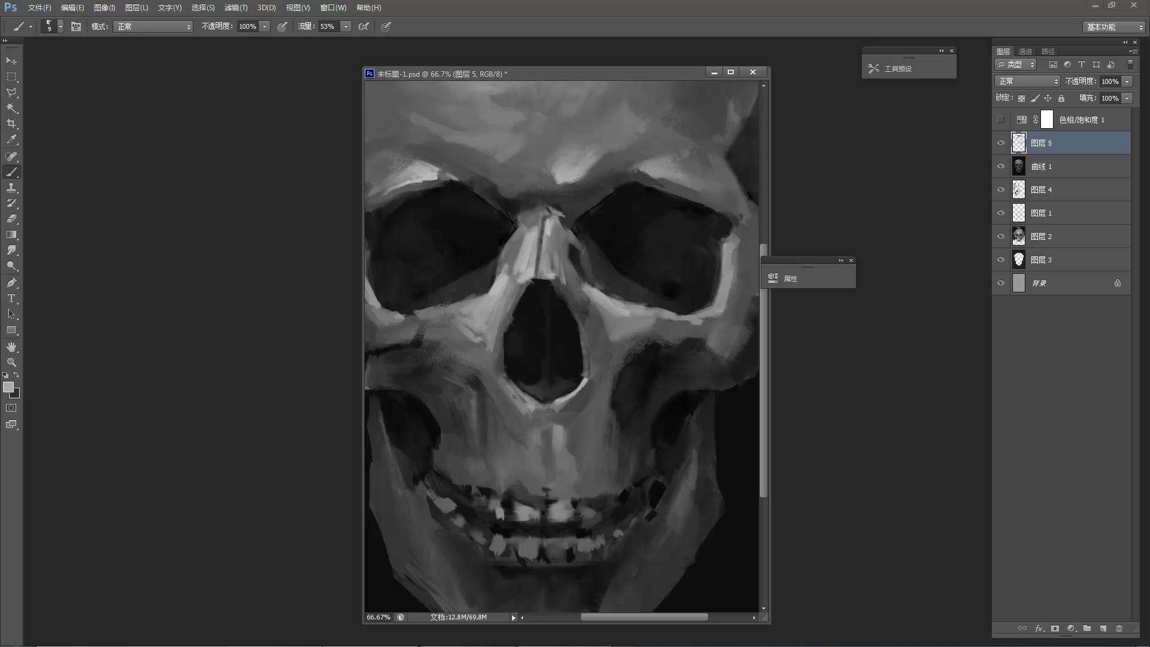
pyautogui.moveTo(513, 386); pyautogui.dragTo(541, 406)
pyautogui.keyDown('alt'); pyautogui.click(600, 297); pyautogui.keyUp('alt')
pyautogui.keyDown('alt'); pyautogui.click(601, 298); pyautogui.keyUp('alt')
pyautogui.keyDown('alt'); pyautogui.click(601, 297); pyautogui.keyUp('alt')
pyautogui.keyDown('ctrl'); pyautogui.click(584, 393); pyautogui.keyUp('ctrl')
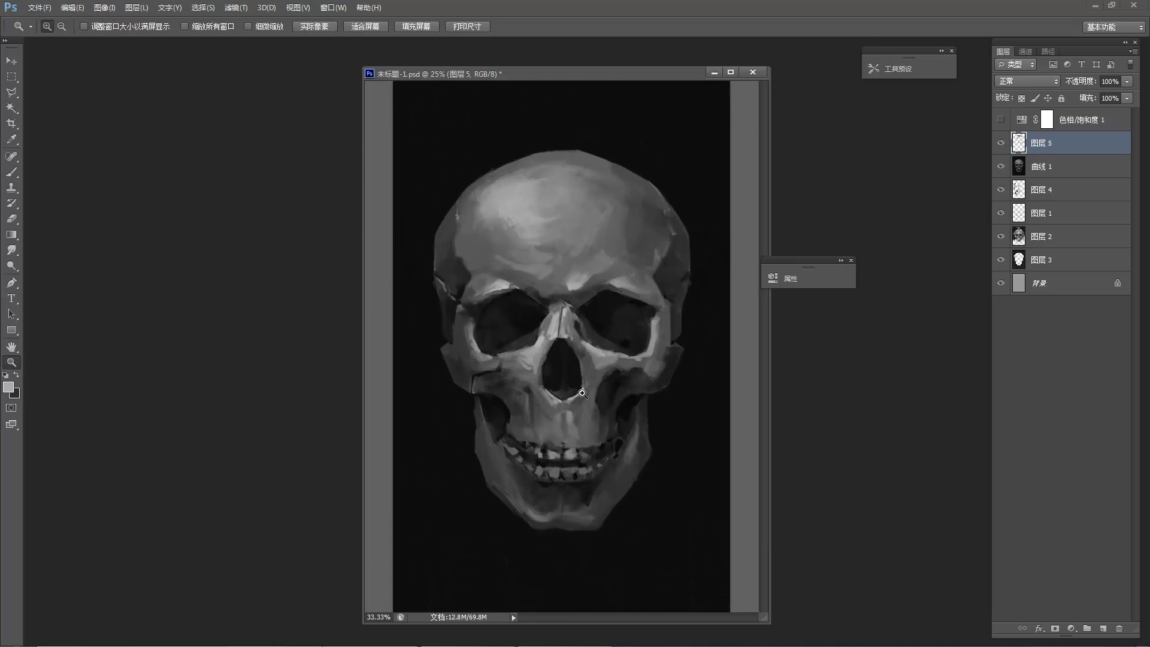
pyautogui.click(582, 393)
pyautogui.press('b')
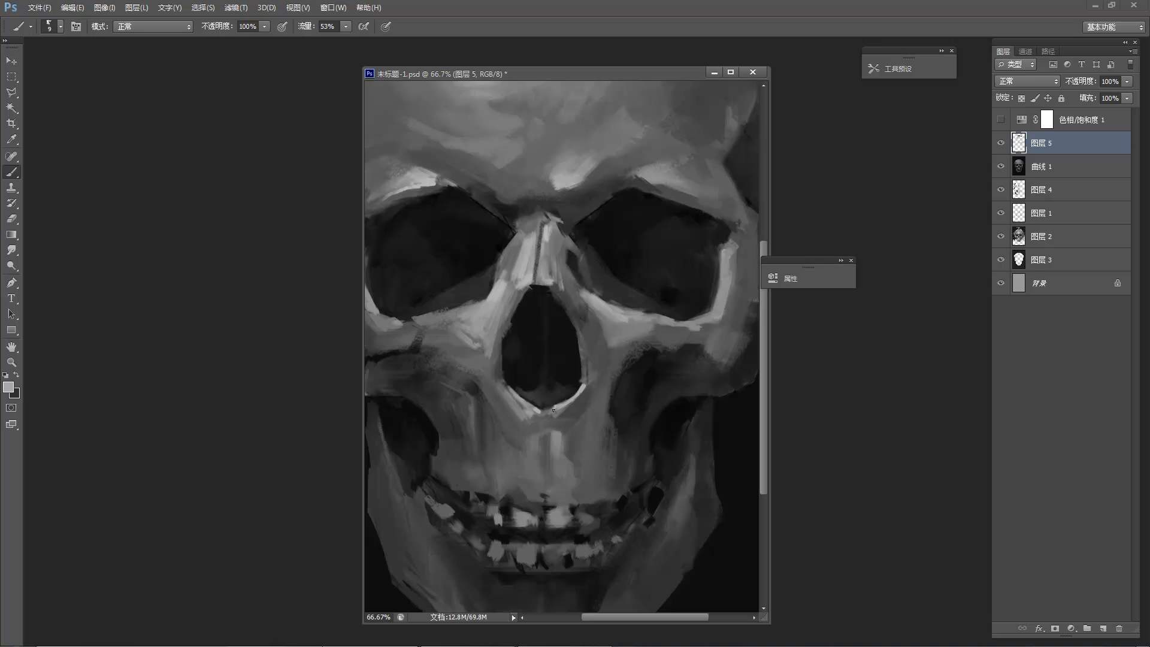
# Paint a small accent on the bone just below the nasal opening with a sampled grey.
pyautogui.keyDown('alt'); pyautogui.click(552, 415); pyautogui.keyUp('alt')
pyautogui.moveTo(560, 414); pyautogui.dragTo(561, 429)
pyautogui.keyDown('alt'); pyautogui.click(591, 331); pyautogui.keyUp('alt')
pyautogui.keyDown('alt'); pyautogui.click(589, 320); pyautogui.keyUp('alt')
pyautogui.keyDown('alt'); pyautogui.click(587, 302); pyautogui.keyUp('alt')
pyautogui.keyDown('alt'); pyautogui.click(584, 286); pyautogui.keyUp('alt')
pyautogui.keyDown('alt'); pyautogui.click(581, 275); pyautogui.keyUp('alt')
pyautogui.keyDown('alt'); pyautogui.click(579, 263); pyautogui.keyUp('alt')
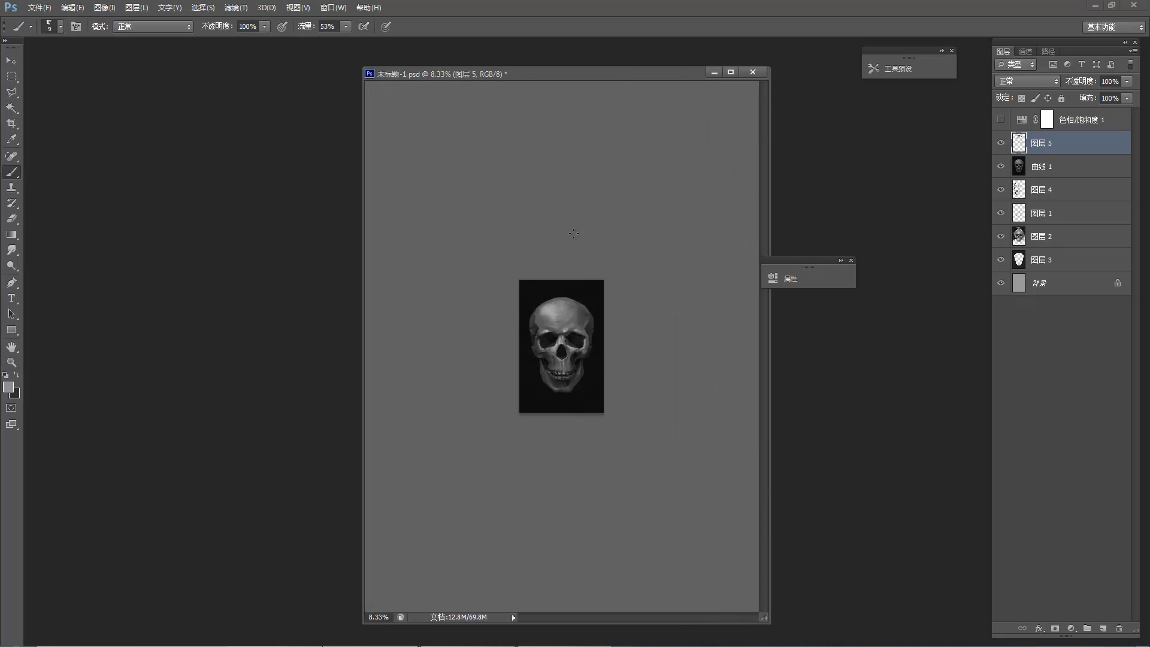
# Try out thin guide strokes running from the cheekbones down past the jaw, and undo them.
pyautogui.keyDown('ctrl'); pyautogui.click(589, 309); pyautogui.keyUp('ctrl')
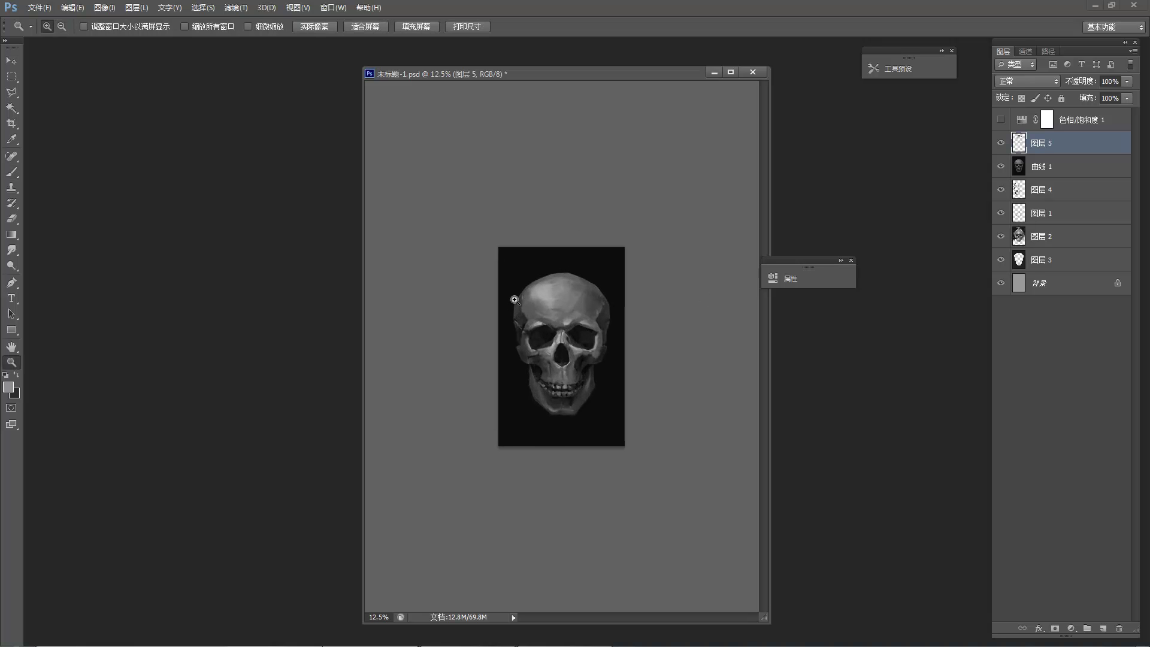
pyautogui.keyDown('ctrl'); pyautogui.click(574, 329); pyautogui.keyUp('ctrl')
pyautogui.press('b')
pyautogui.moveTo(517, 366); pyautogui.dragTo(517, 470)
pyautogui.hotkey('ctrl', 'z')
pyautogui.moveTo(608, 363); pyautogui.dragTo(609, 449)
pyautogui.moveTo(517, 376)
pyautogui.mouseDown()
pyautogui.moveTo(516, 444)
pyautogui.moveTo(477, 444)
pyautogui.mouseUp()
pyautogui.moveTo(654, 445); pyautogui.dragTo(630, 443)
pyautogui.hotkey('ctrl', 'alt', 'z')
pyautogui.hotkey('ctrl', 'alt', 'z')
pyautogui.hotkey('ctrl', 'alt', 'z')
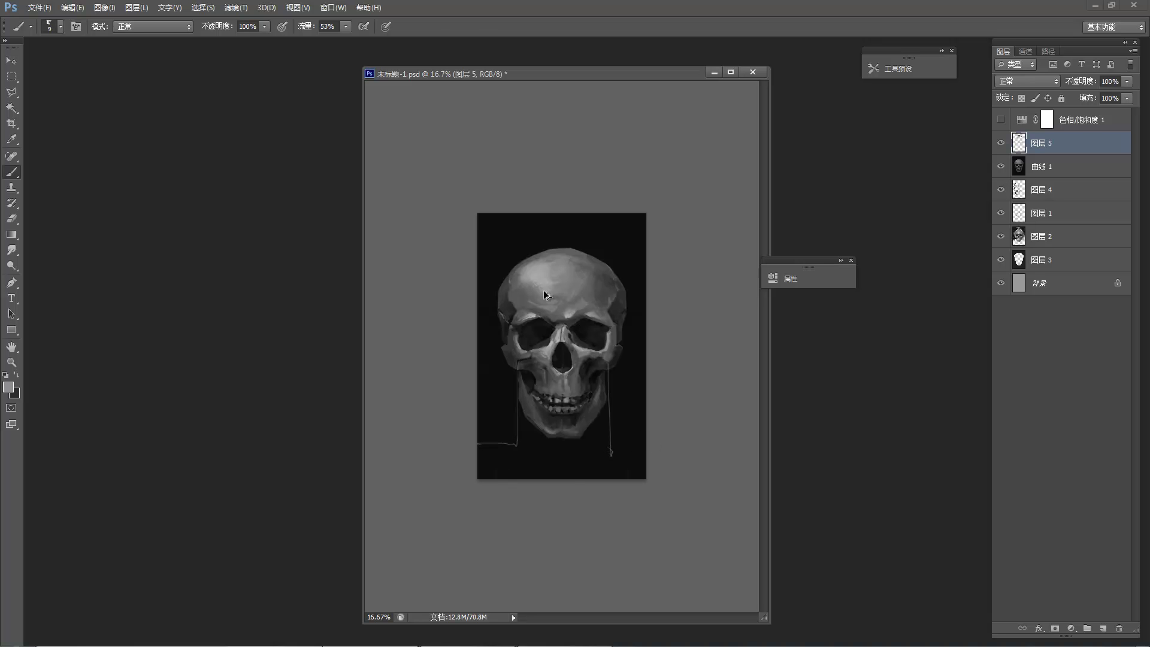
# Enlarge the brush to 30 px and blend sampled greys over the forehead above the left-hand brow.
pyautogui.press('z')
pyautogui.moveTo(551, 315); pyautogui.dragTo(554, 326)
pyautogui.keyDown('alt'); pyautogui.click(530, 243); pyautogui.keyUp('alt')
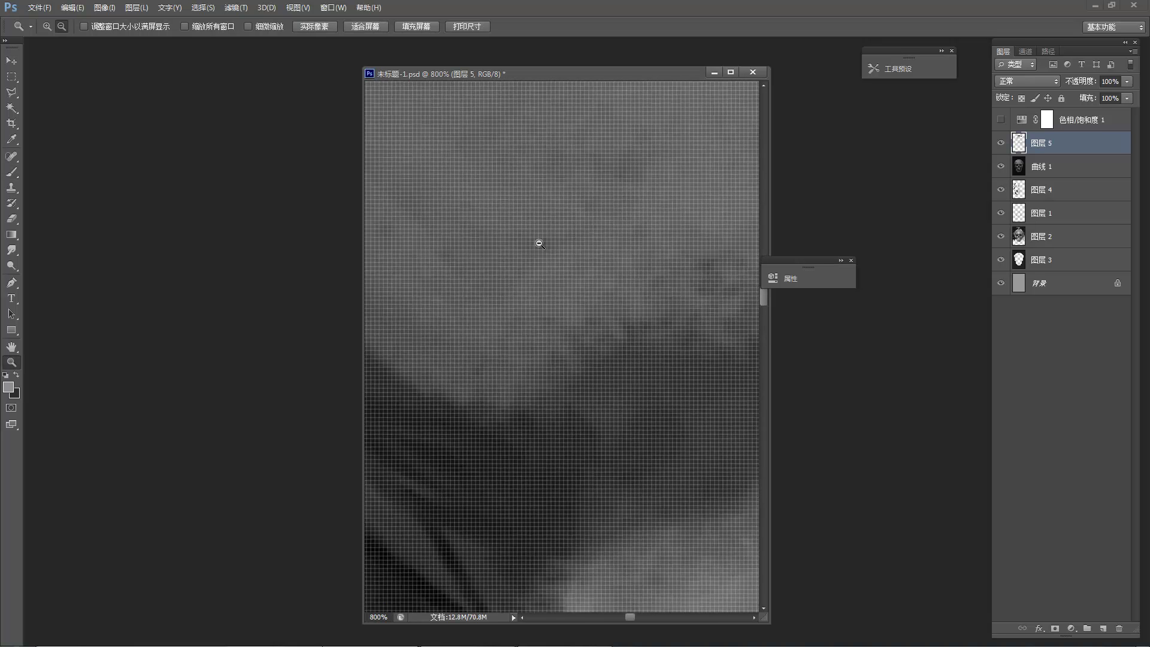
pyautogui.press('b')
pyautogui.press('z')
pyautogui.click(508, 270)
pyautogui.press('b')
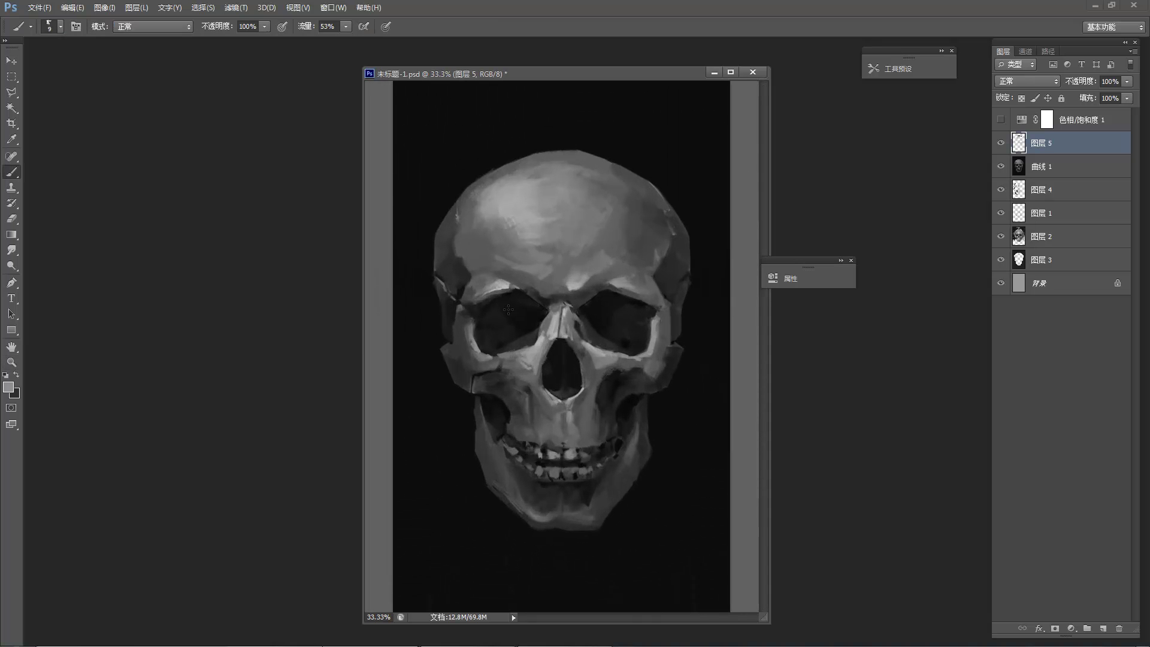
pyautogui.press(']')
pyautogui.keyDown('alt'); pyautogui.click(506, 284); pyautogui.keyUp('alt')
pyautogui.moveTo(495, 249)
pyautogui.mouseDown()
pyautogui.moveTo(505, 264)
pyautogui.moveTo(520, 258)
pyautogui.moveTo(508, 264)
pyautogui.mouseUp()
pyautogui.keyDown('alt'); pyautogui.click(505, 246); pyautogui.keyUp('alt')
pyautogui.moveTo(490, 221); pyautogui.dragTo(489, 254)
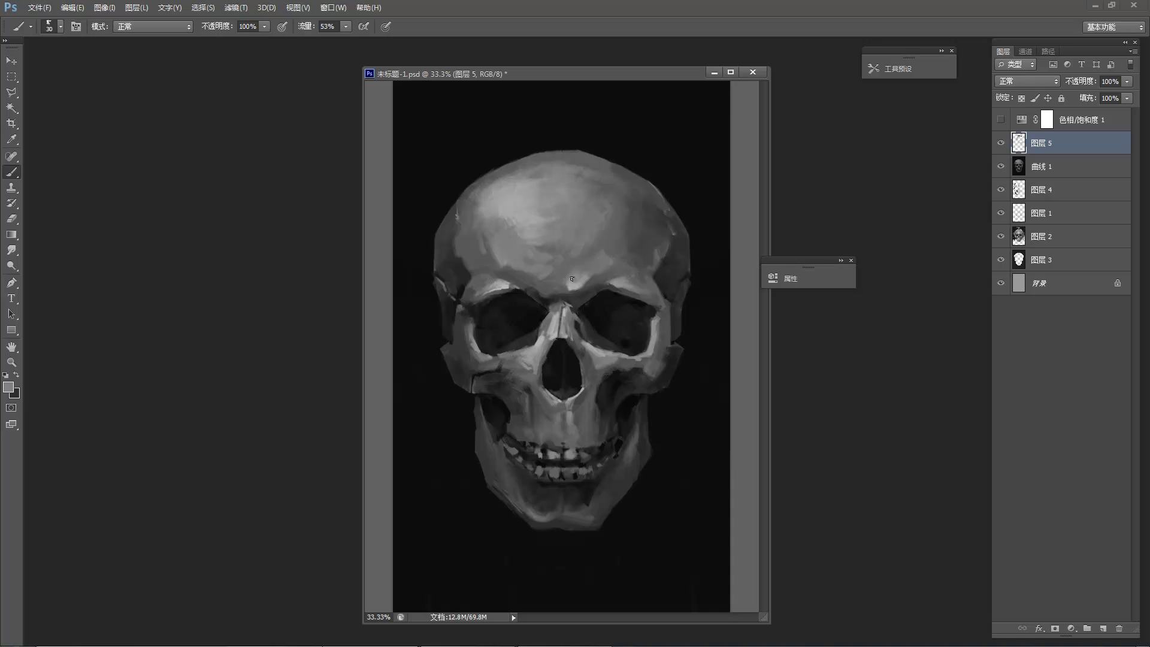
# Model both sides of the lower jaw with sampled greys and a 30 px brush.
pyautogui.keyDown('alt'); pyautogui.click(516, 365); pyautogui.keyUp('alt')
pyautogui.moveTo(496, 455); pyautogui.dragTo(498, 483)
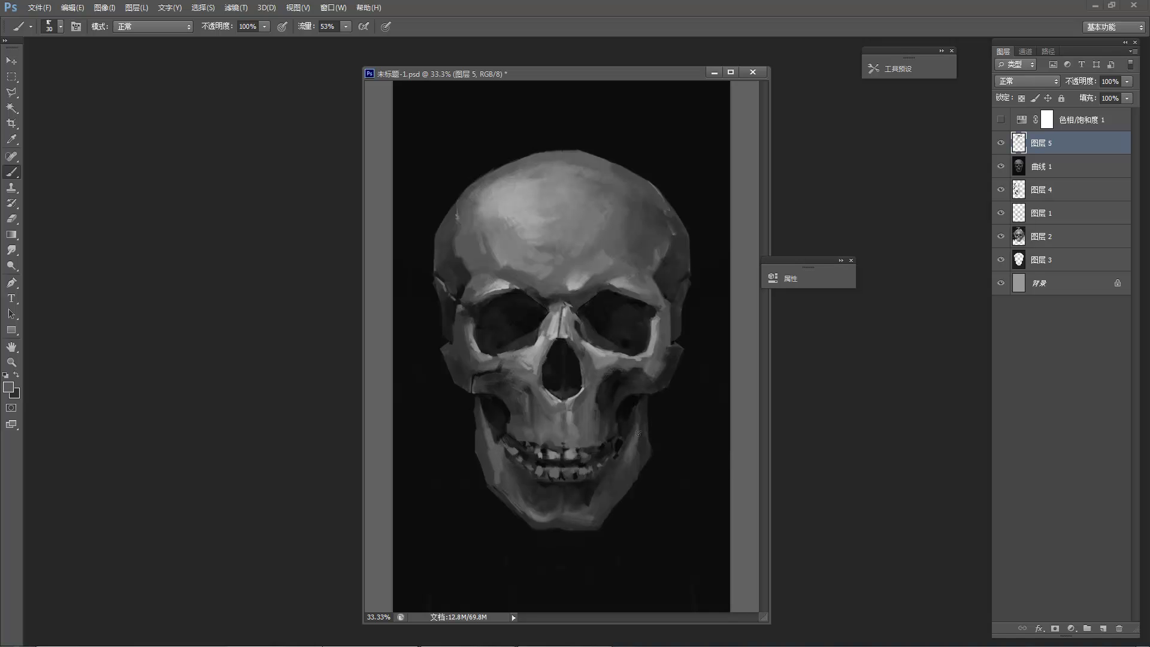
pyautogui.moveTo(645, 405); pyautogui.dragTo(638, 430)
pyautogui.keyDown('alt'); pyautogui.click(482, 439); pyautogui.keyUp('alt')
pyautogui.keyDown('alt'); pyautogui.click(487, 437); pyautogui.keyUp('alt')
pyautogui.keyDown('alt'); pyautogui.click(497, 438); pyautogui.keyUp('alt')
# Examine the reworked lower jaw in relation to the whole skull.
pyautogui.press('z')
pyautogui.keyDown('alt'); pyautogui.click(500, 399); pyautogui.keyUp('alt')
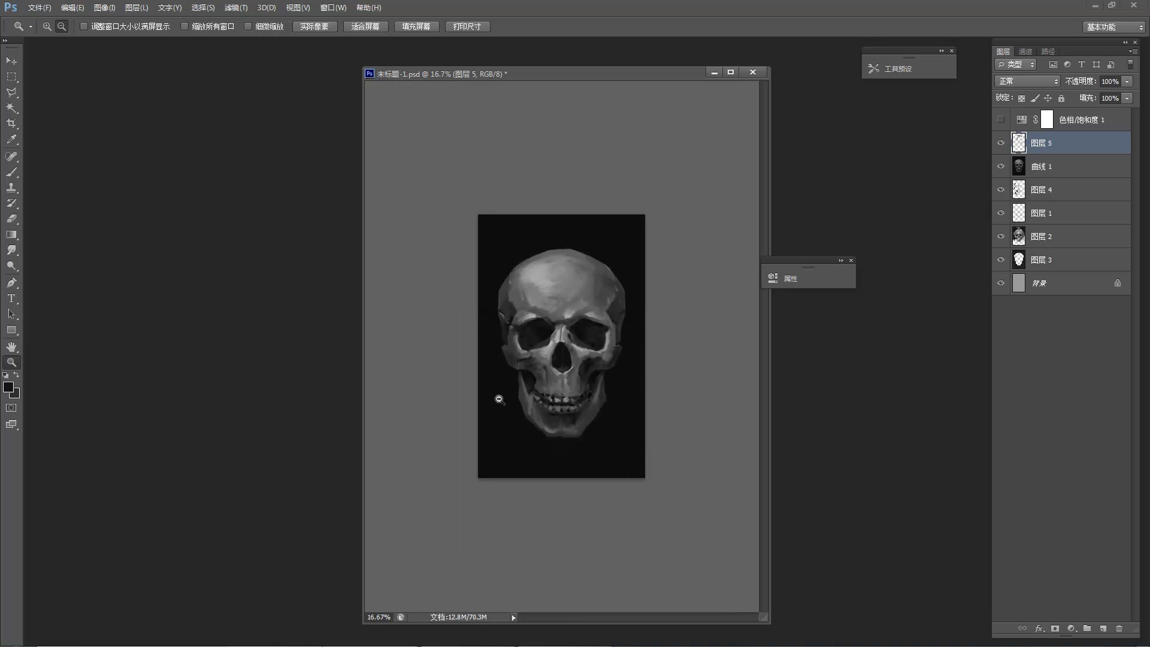
pyautogui.keyDown('alt'); pyautogui.click(500, 399); pyautogui.keyUp('alt')
pyautogui.press('b')
pyautogui.press('z')
pyautogui.click(538, 411)
pyautogui.click(527, 409)
pyautogui.click(517, 408)
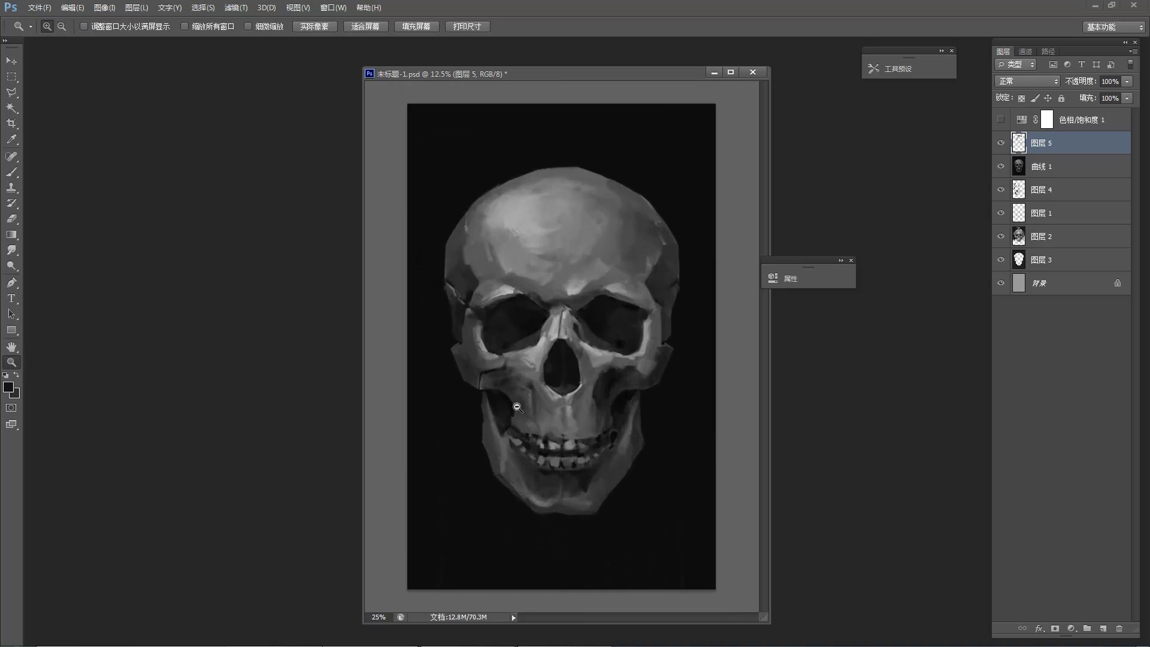
pyautogui.hotkey('ctrl', '+')
pyautogui.press('b')
# Blend sampled greys across the left-hand lower jaw beside and below the teeth with a 30 px brush.
pyautogui.keyDown('alt'); pyautogui.click(497, 445); pyautogui.keyUp('alt')
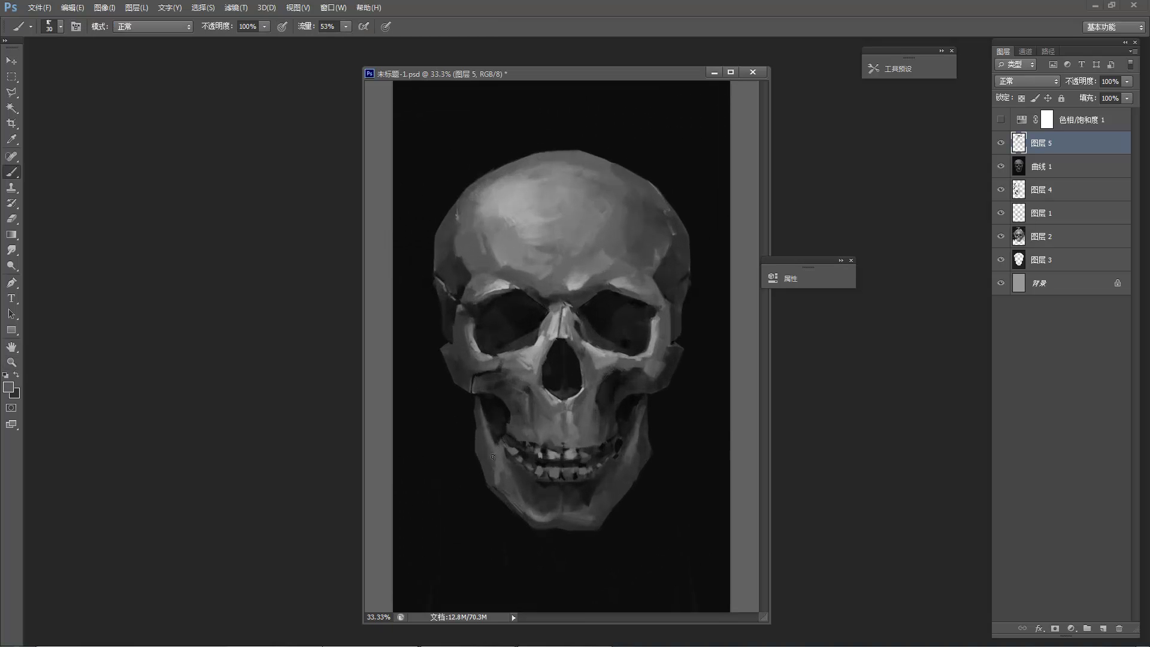
pyautogui.keyDown('alt'); pyautogui.click(533, 352); pyautogui.keyUp('alt')
pyautogui.keyDown('alt'); pyautogui.click(497, 451); pyautogui.keyUp('alt')
pyautogui.keyDown('alt'); pyautogui.click(509, 457); pyautogui.keyUp('alt')
pyautogui.keyDown('alt'); pyautogui.click(511, 452); pyautogui.keyUp('alt')
pyautogui.keyDown('alt'); pyautogui.click(507, 453); pyautogui.keyUp('alt')
pyautogui.keyDown('alt'); pyautogui.click(514, 482); pyautogui.keyUp('alt')
pyautogui.moveTo(517, 466); pyautogui.dragTo(532, 483)
pyautogui.keyDown('alt'); pyautogui.click(517, 474); pyautogui.keyUp('alt')
pyautogui.keyDown('alt'); pyautogui.click(529, 492); pyautogui.keyUp('alt')
pyautogui.keyDown('alt'); pyautogui.click(509, 480); pyautogui.keyUp('alt')
pyautogui.hotkey('ctrl', '-')
pyautogui.hotkey('ctrl', '-')
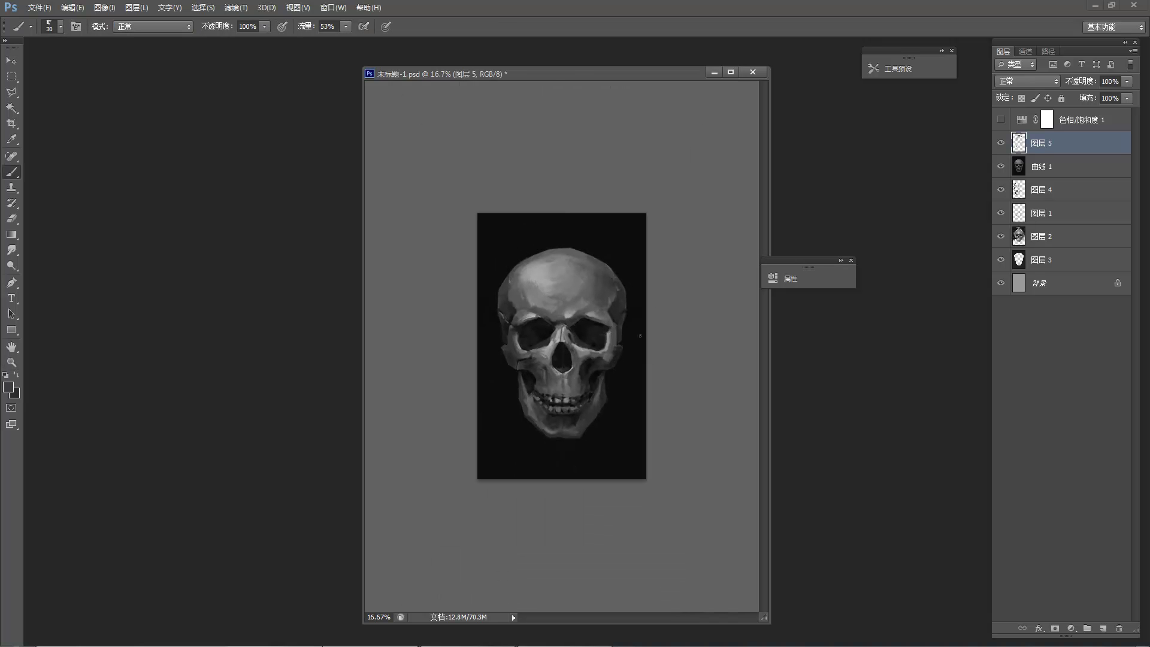
# Reduce the brush to 20 px and paint light accents along the upright branches on both sides of the jaw.
pyautogui.hotkey('ctrl', '+')
pyautogui.hotkey('ctrl', '+')
pyautogui.hotkey('ctrl', '+')
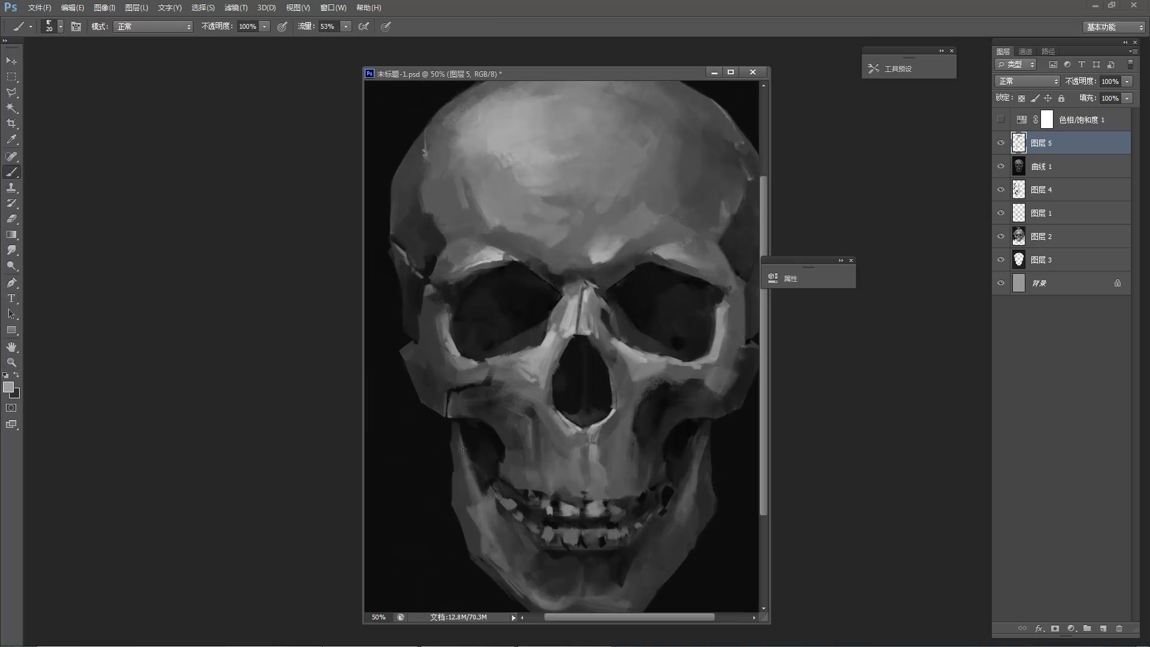
pyautogui.moveTo(479, 498); pyautogui.dragTo(462, 447)
pyautogui.moveTo(701, 446); pyautogui.dragTo(692, 496)
pyautogui.keyDown('alt'); pyautogui.click(706, 424); pyautogui.keyUp('alt')
pyautogui.keyDown('alt'); pyautogui.click(668, 428); pyautogui.keyUp('alt')
pyautogui.keyDown('ctrl'); pyautogui.click(611, 385); pyautogui.keyUp('ctrl')
pyautogui.click(610, 385)
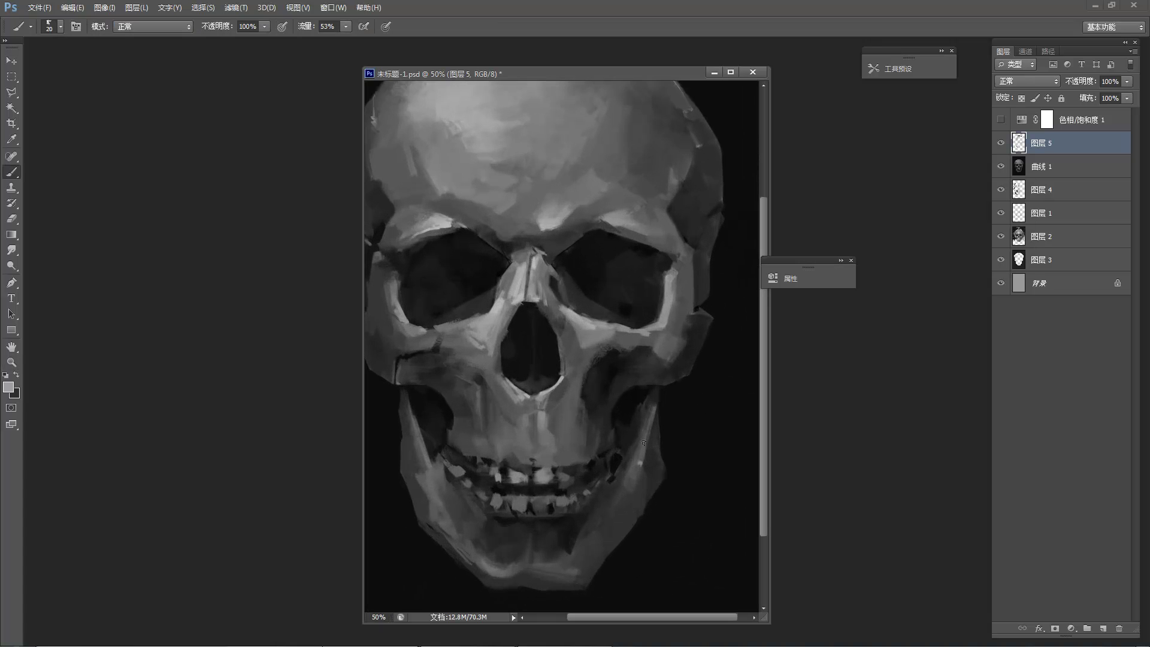
pyautogui.keyDown('alt'); pyautogui.click(637, 463); pyautogui.keyUp('alt')
pyautogui.keyDown('alt'); pyautogui.click(642, 445); pyautogui.keyUp('alt')
# Rework the shadowed hollows beneath both cheekbones with dark greys, using the brush at up to 40 px.
pyautogui.scroll(-3, 652, 328)
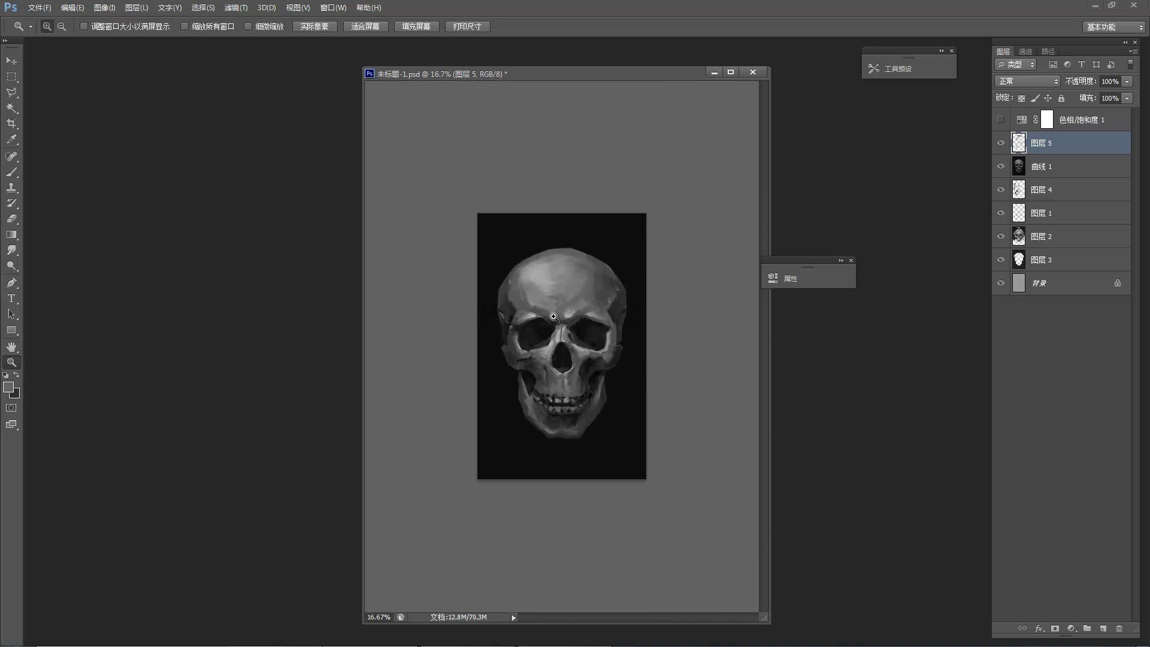
pyautogui.scroll(2, 508, 368)
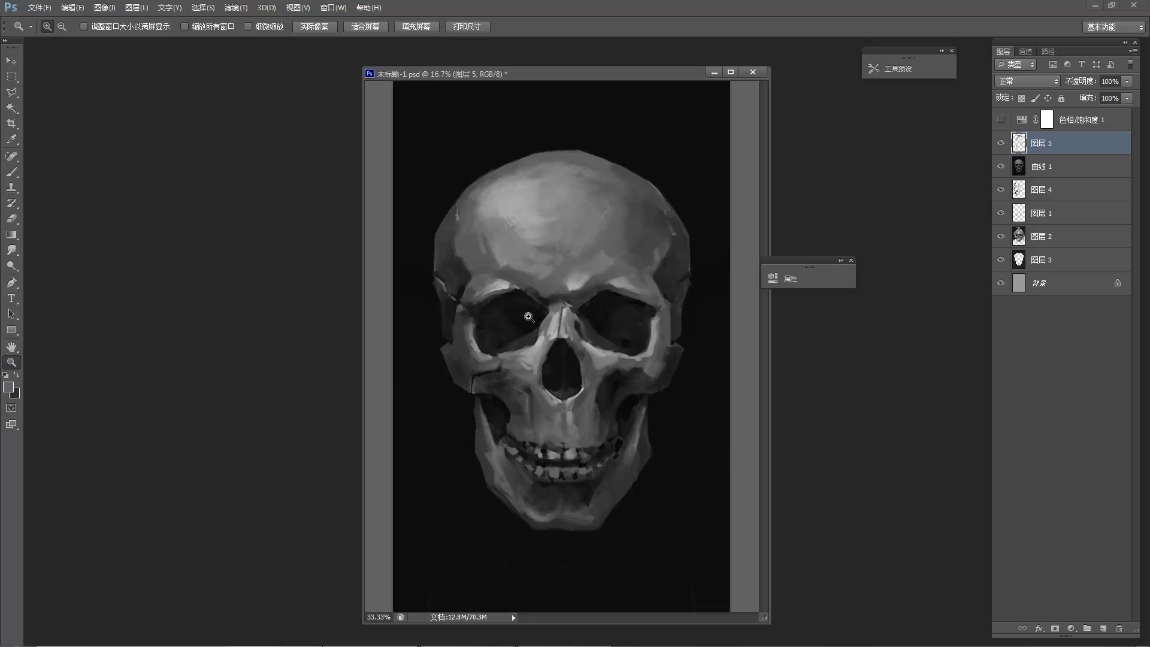
pyautogui.press('z')
pyautogui.click(529, 378)
pyautogui.press('b')
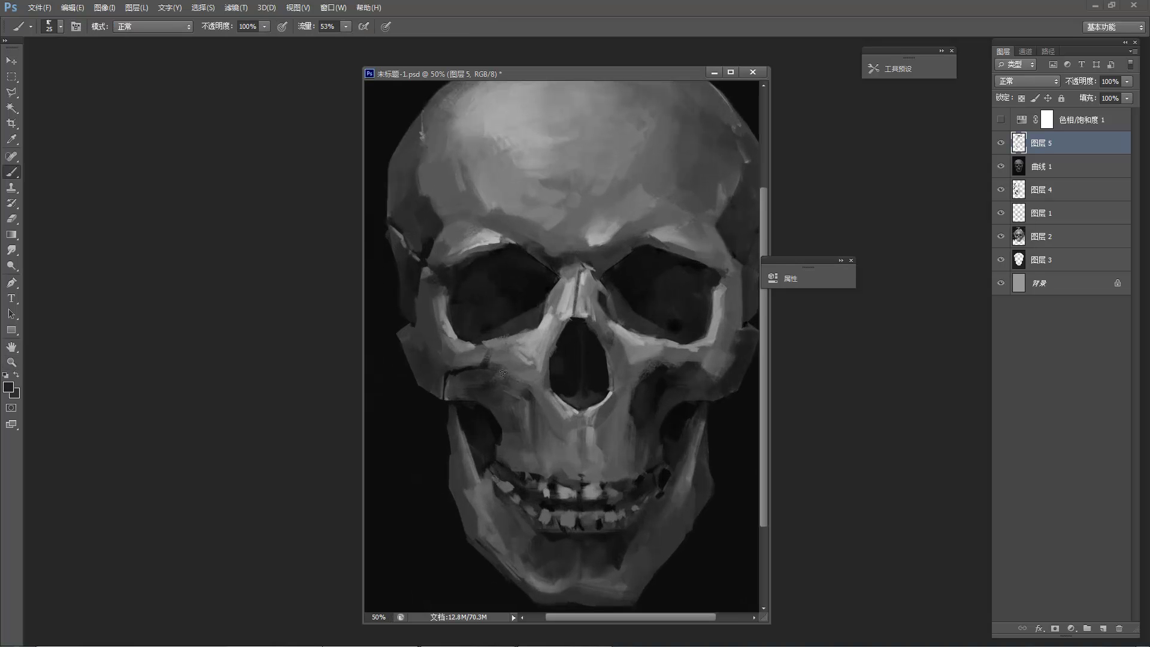
pyautogui.moveTo(501, 376); pyautogui.dragTo(527, 380)
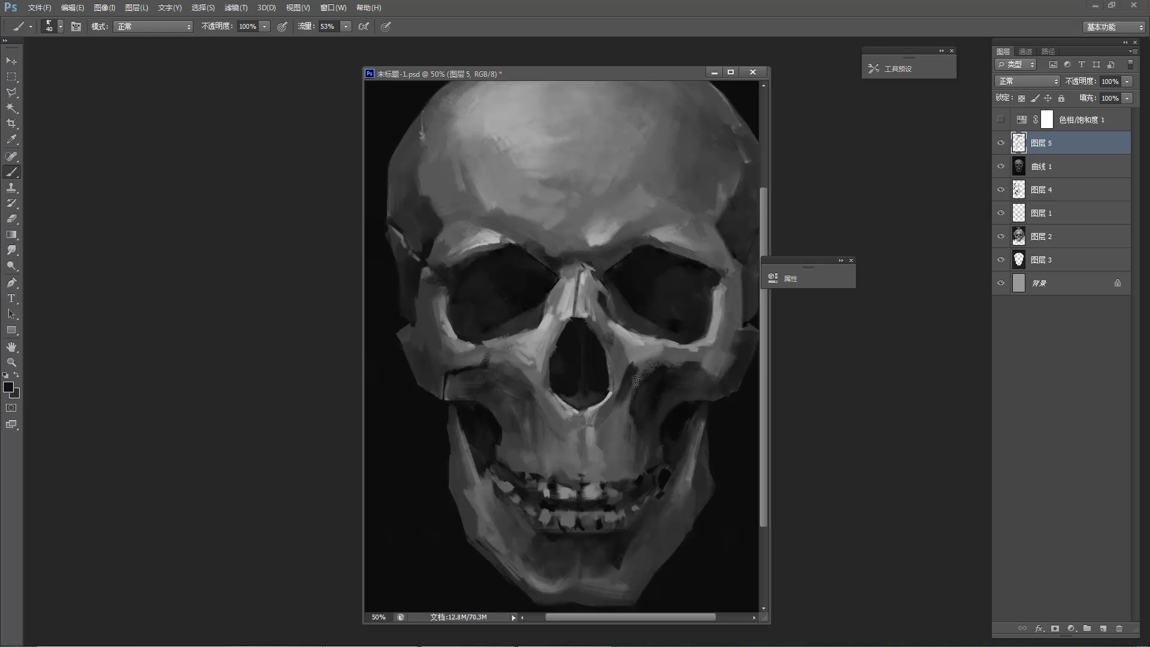
pyautogui.hotkey('ctrl', 'z')
pyautogui.keyDown('alt'); pyautogui.click(632, 383); pyautogui.keyUp('alt')
pyautogui.keyDown('alt'); pyautogui.click(636, 373); pyautogui.keyUp('alt')
pyautogui.moveTo(634, 371); pyautogui.dragTo(626, 395)
pyautogui.keyDown('alt'); pyautogui.click(636, 379); pyautogui.keyUp('alt')
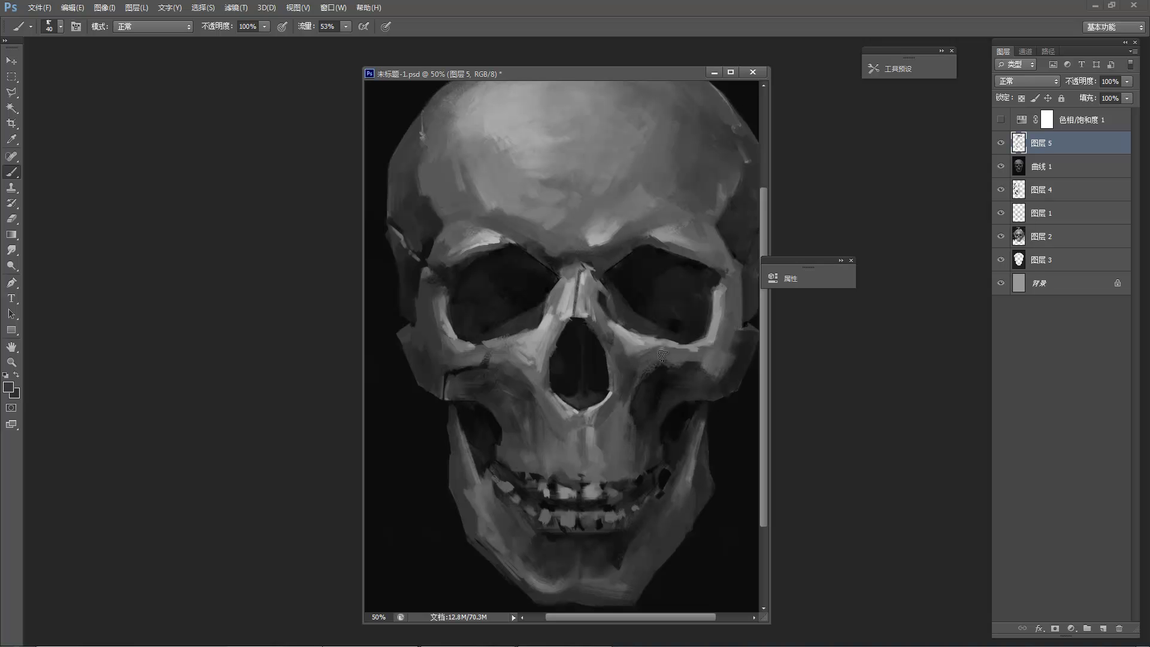
# Reduce the brush to 20 px and blend a sampled grey into the upper jaw below the nasal opening.
pyautogui.keyDown('alt'); pyautogui.click(592, 262); pyautogui.keyUp('alt')
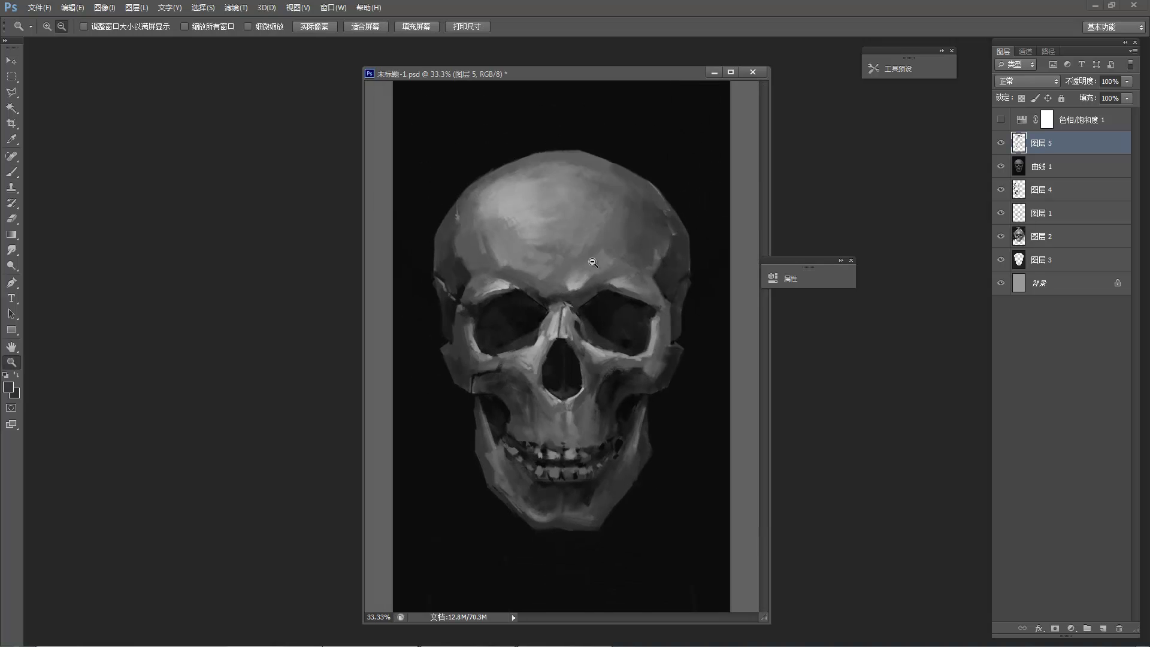
pyautogui.keyDown('alt'); pyautogui.click(591, 262); pyautogui.keyUp('alt')
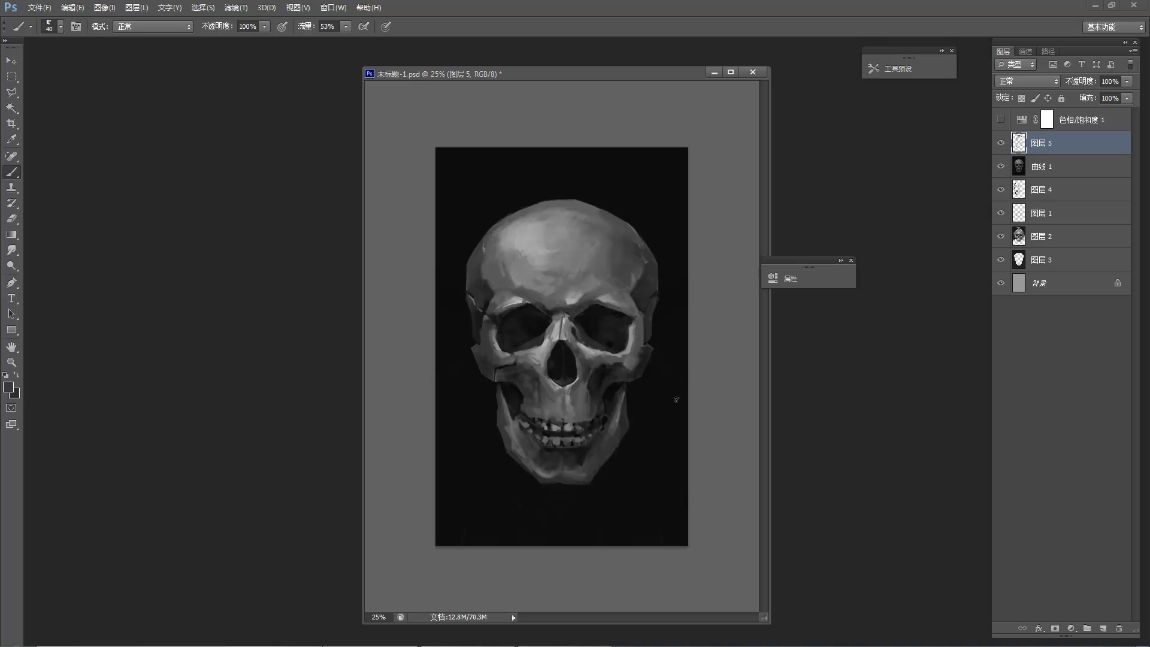
pyautogui.keyDown('ctrl'); pyautogui.click(521, 386); pyautogui.keyUp('ctrl')
pyautogui.keyDown('ctrl'); pyautogui.click(522, 386); pyautogui.keyUp('ctrl')
pyautogui.keyDown('ctrl'); pyautogui.click(521, 395); pyautogui.keyUp('ctrl')
pyautogui.keyDown('alt'); pyautogui.click(559, 446); pyautogui.keyUp('alt')
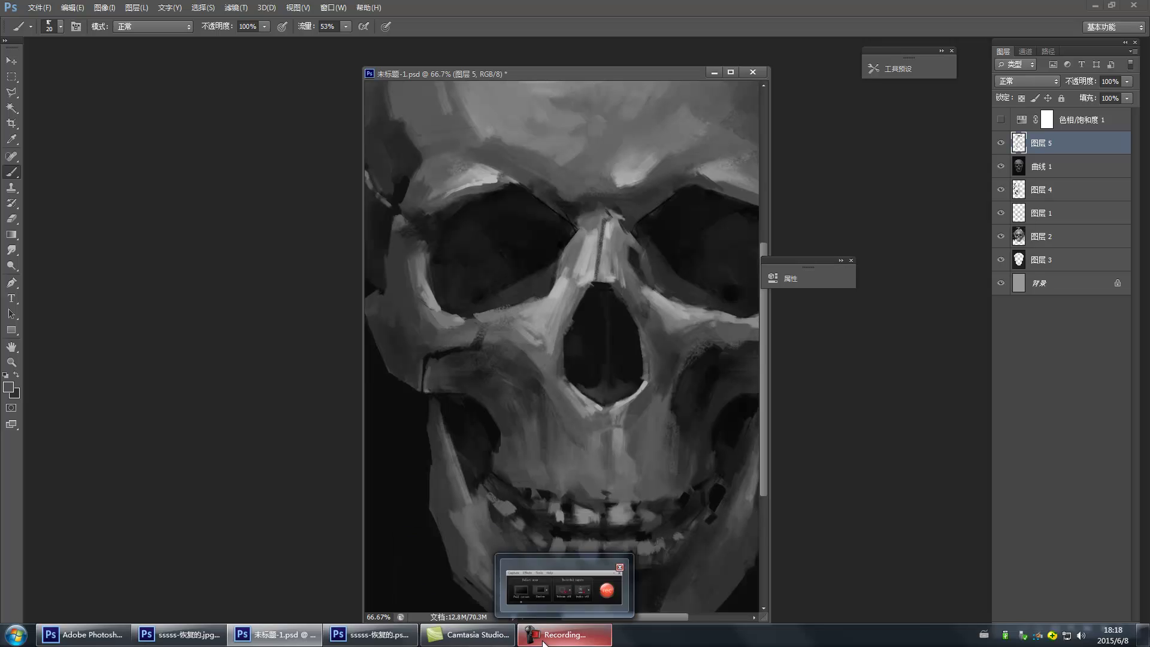
pyautogui.click(569, 638)
pyautogui.click(1091, 605)
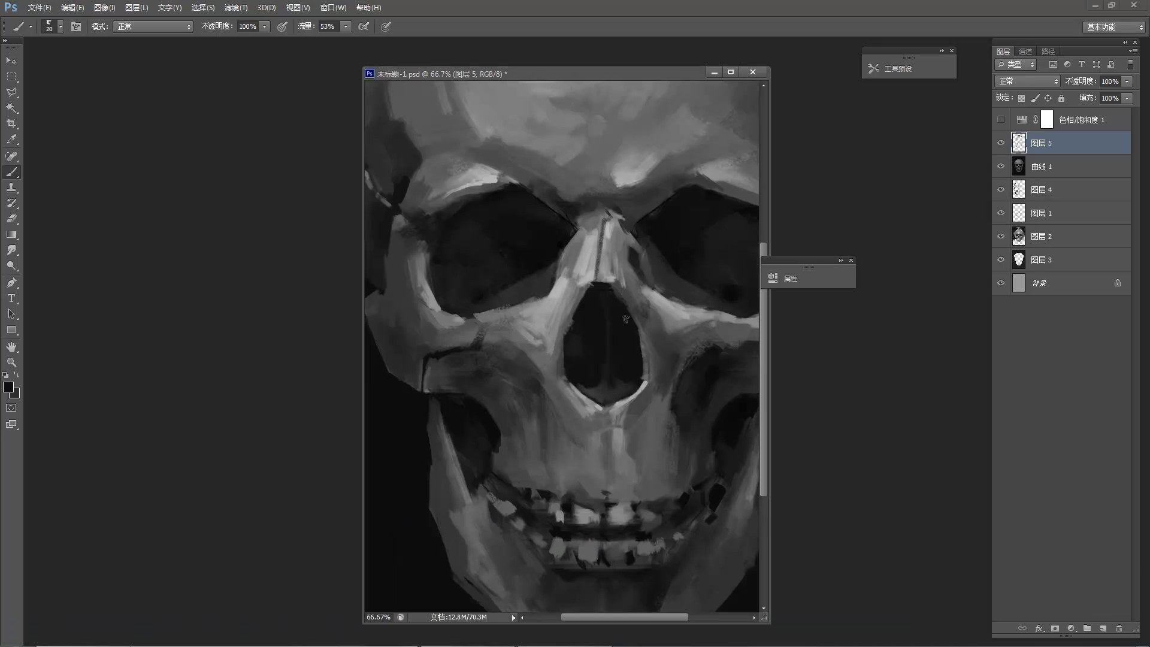
# Darken the left-hand side of the nose bridge and the adjoining eye socket edge with a 20 px brush.
pyautogui.moveTo(568, 276); pyautogui.dragTo(570, 263)
pyautogui.keyDown('alt'); pyautogui.click(567, 263); pyautogui.keyUp('alt')
pyautogui.keyDown('alt'); pyautogui.click(532, 281); pyautogui.keyUp('alt')
pyautogui.keyDown('alt'); pyautogui.click(481, 276); pyautogui.keyUp('alt')
# Check the nose bridge and eye socket shadows against the whole skull.
pyautogui.press('z')
pyautogui.keyDown('alt'); pyautogui.click(527, 244); pyautogui.keyUp('alt')
pyautogui.keyDown('alt'); pyautogui.click(530, 243); pyautogui.keyUp('alt')
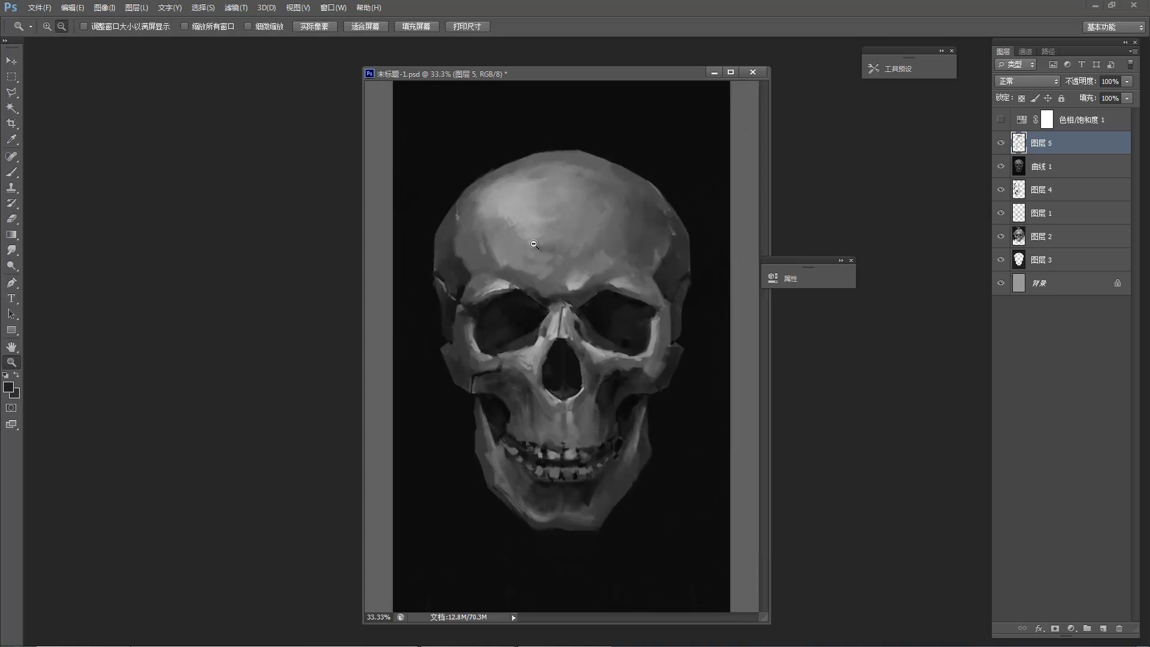
pyautogui.keyDown('alt'); pyautogui.click(531, 237); pyautogui.keyUp('alt')
pyautogui.keyDown('alt'); pyautogui.click(533, 233); pyautogui.keyUp('alt')
pyautogui.click(538, 309)
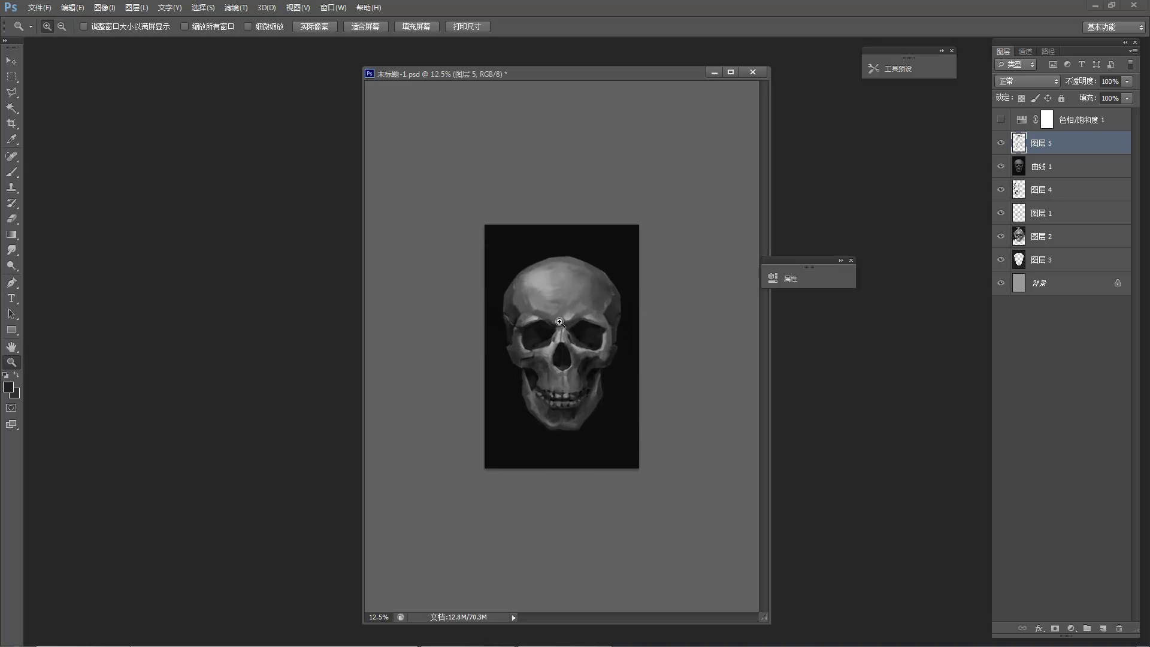
pyautogui.click(537, 309)
pyautogui.click(538, 309)
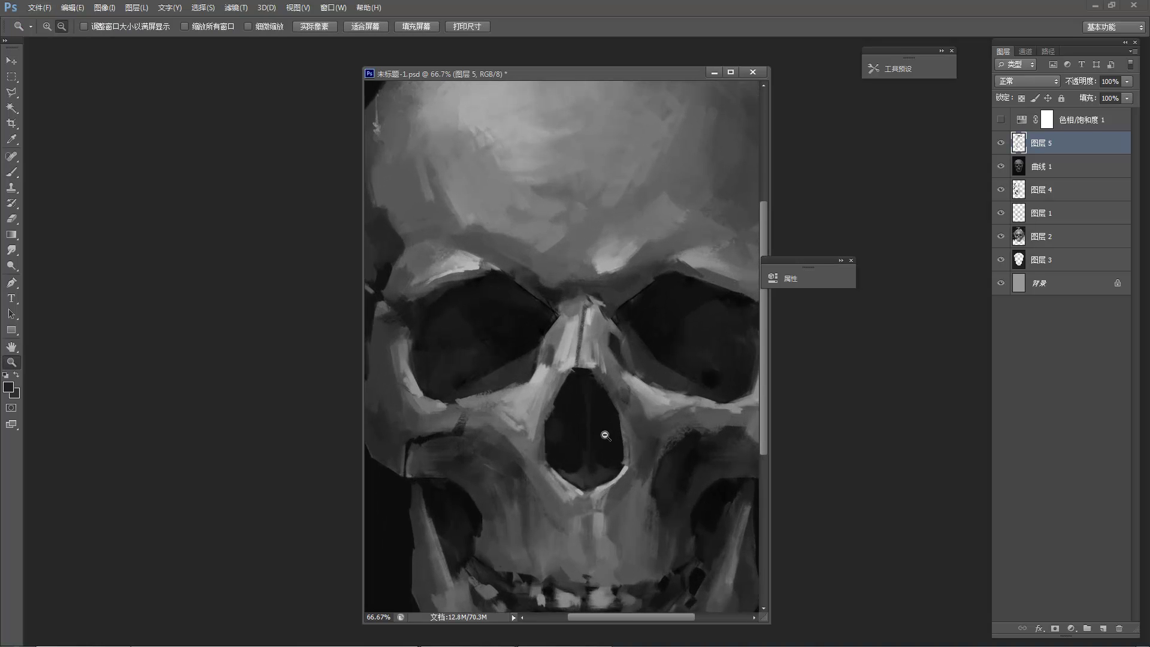
# Smudge the shaded left-hand side of the nose bridge at 50% strength, using a smaller smudge brush.
pyautogui.keyDown('alt'); pyautogui.click(603, 437); pyautogui.keyUp('alt')
pyautogui.keyDown('alt'); pyautogui.click(605, 422); pyautogui.keyUp('alt')
pyautogui.keyDown('alt'); pyautogui.click(605, 422); pyautogui.keyUp('alt')
pyautogui.click(557, 330)
pyautogui.click(556, 330)
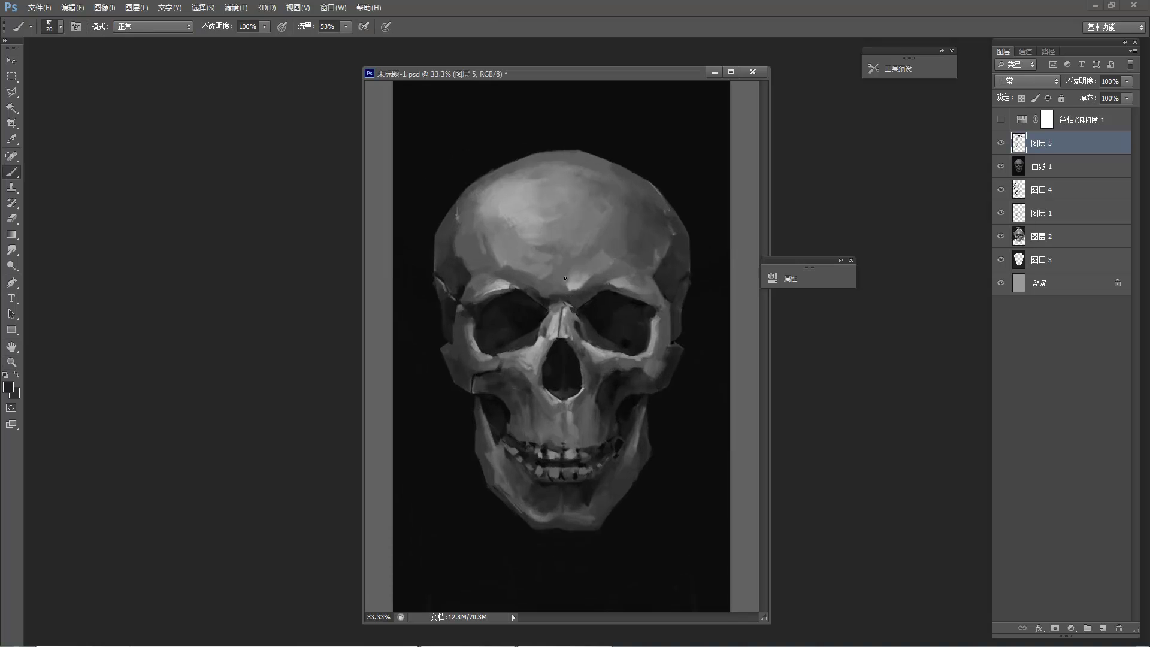
pyautogui.click(556, 330)
pyautogui.press('r')
pyautogui.press('z')
pyautogui.click(557, 330)
pyautogui.press('r')
pyautogui.press('[')
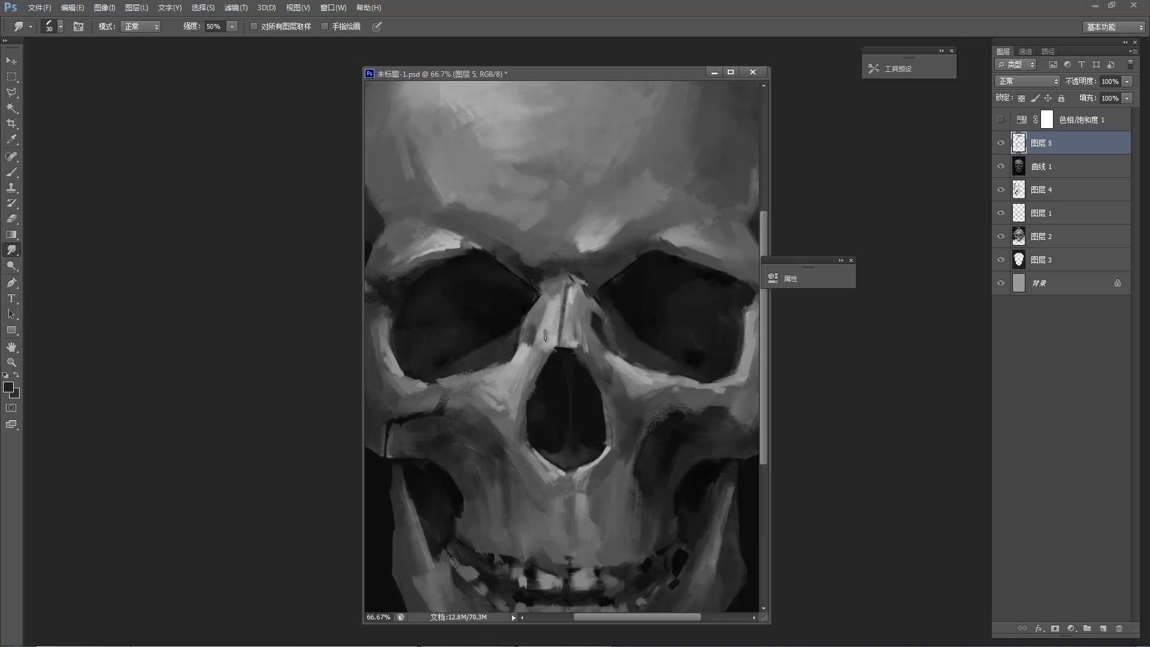
pyautogui.moveTo(539, 321); pyautogui.dragTo(539, 355)
# Paint sampled light greys along the left-hand lower edge of the nose bridge with a 20 px brush.
pyautogui.press('b')
pyautogui.keyDown('alt'); pyautogui.click(550, 340); pyautogui.keyUp('alt')
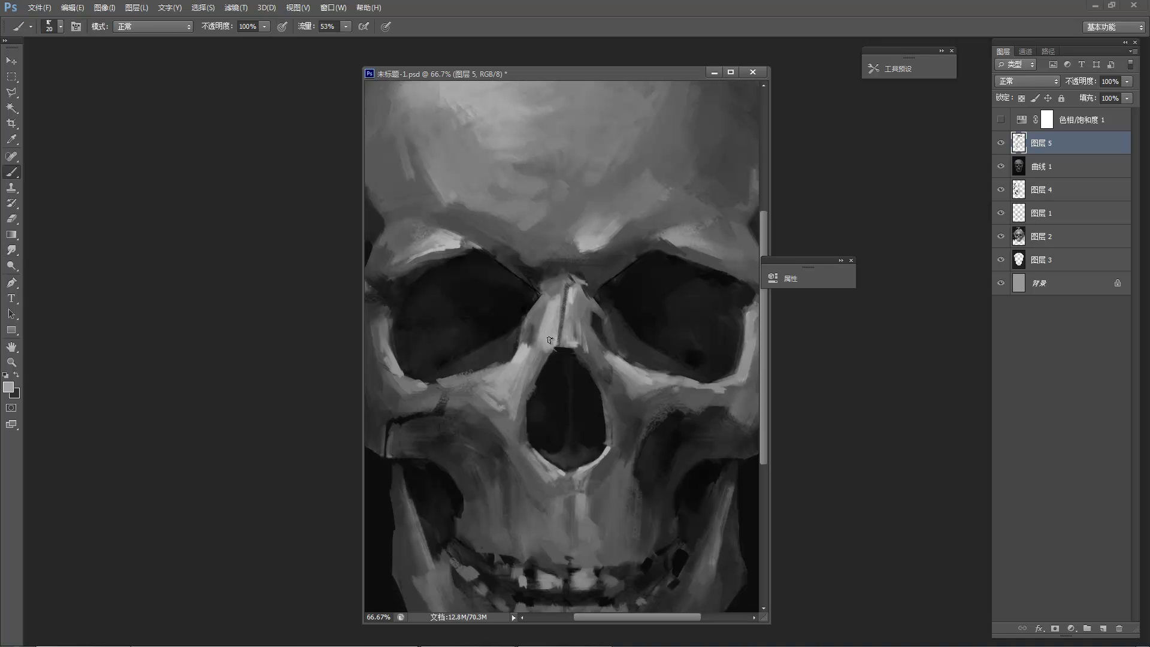
pyautogui.moveTo(548, 342); pyautogui.dragTo(541, 355)
pyautogui.keyDown('alt'); pyautogui.click(573, 303); pyautogui.keyUp('alt')
pyautogui.keyDown('alt'); pyautogui.click(572, 304); pyautogui.keyUp('alt')
pyautogui.press('r')
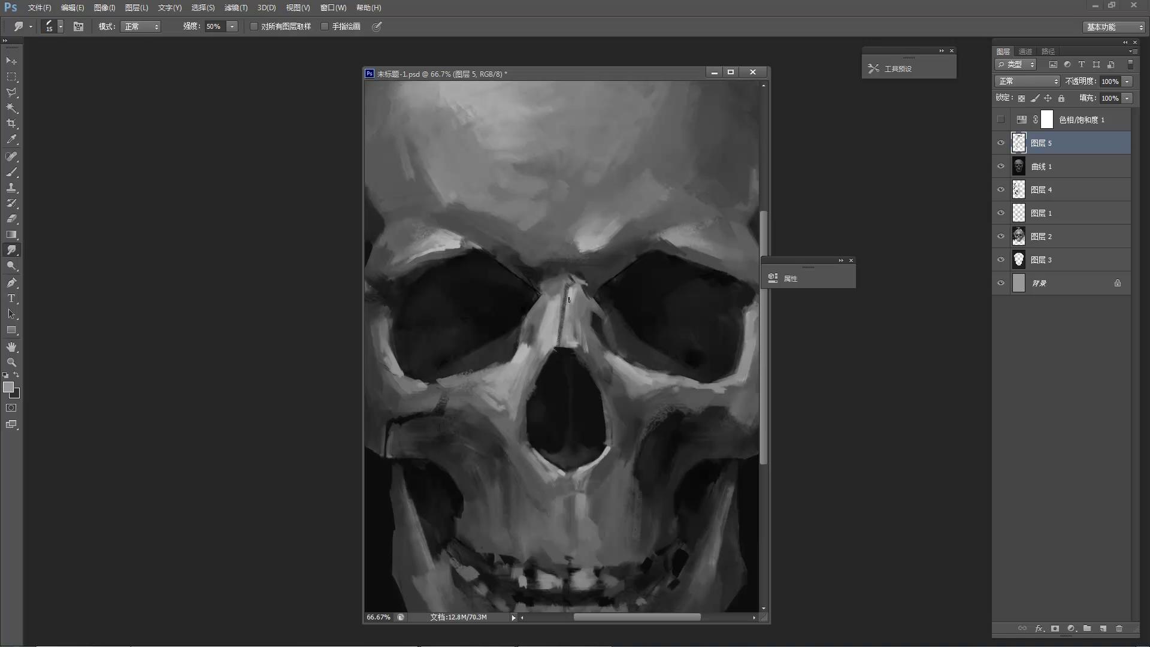
# Refine the central crack and upper end of the nose bridge with sampled greys, using a 20 px brush.
pyautogui.press('b')
pyautogui.keyDown('alt'); pyautogui.click(575, 305); pyautogui.keyUp('alt')
pyautogui.keyDown('alt'); pyautogui.click(571, 310); pyautogui.keyUp('alt')
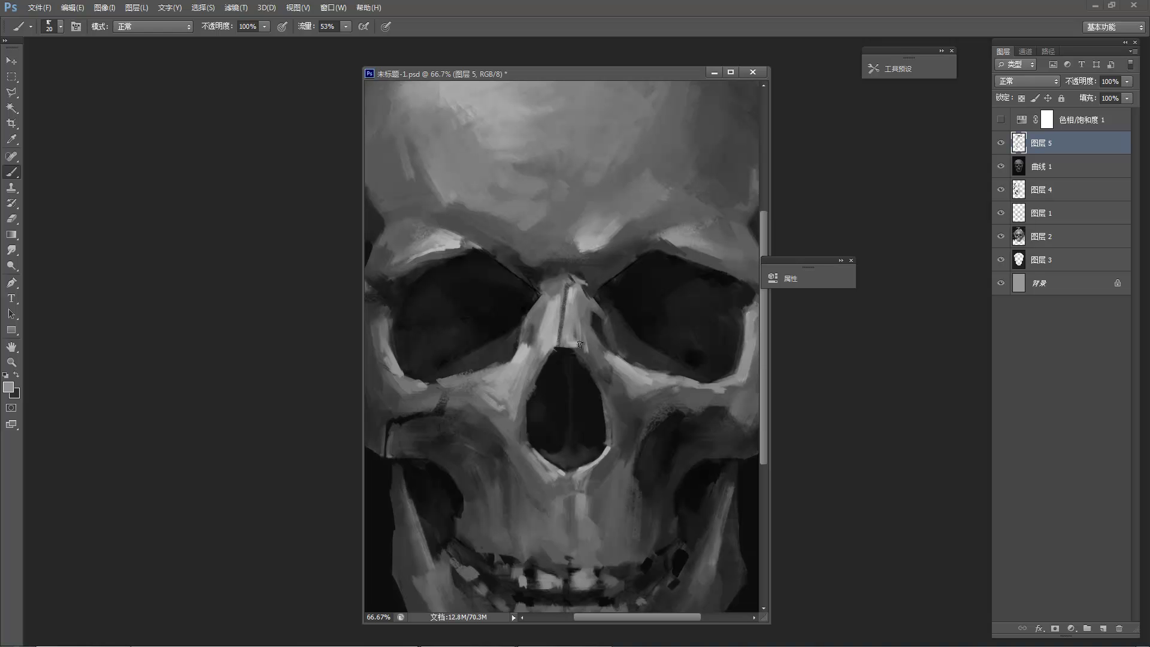
pyautogui.keyDown('alt'); pyautogui.click(574, 295); pyautogui.keyUp('alt')
pyautogui.keyDown('alt'); pyautogui.click(560, 297); pyautogui.keyUp('alt')
pyautogui.keyDown('alt'); pyautogui.click(559, 296); pyautogui.keyUp('alt')
pyautogui.keyDown('alt'); pyautogui.click(564, 285); pyautogui.keyUp('alt')
pyautogui.keyDown('alt'); pyautogui.click(565, 278); pyautogui.keyUp('alt')
pyautogui.keyDown('alt'); pyautogui.click(516, 268); pyautogui.keyUp('alt')
pyautogui.keyDown('alt'); pyautogui.click(555, 235); pyautogui.keyUp('alt')
pyautogui.keyDown('alt'); pyautogui.click(546, 204); pyautogui.keyUp('alt')
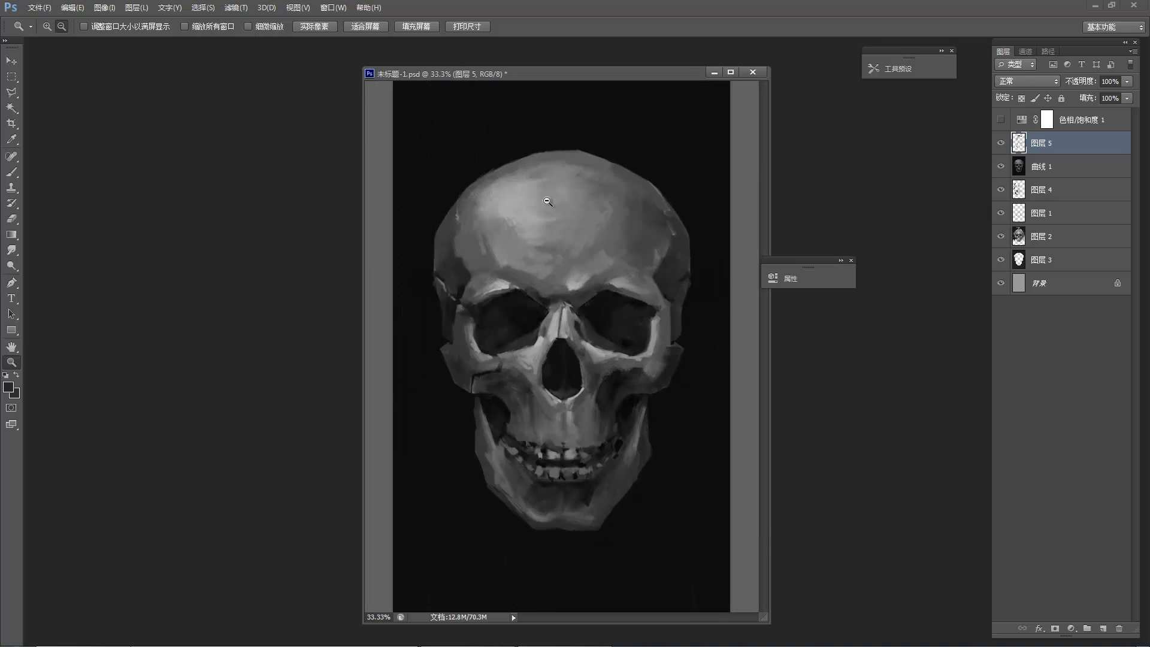
pyautogui.keyDown('alt'); pyautogui.click(544, 198); pyautogui.keyUp('alt')
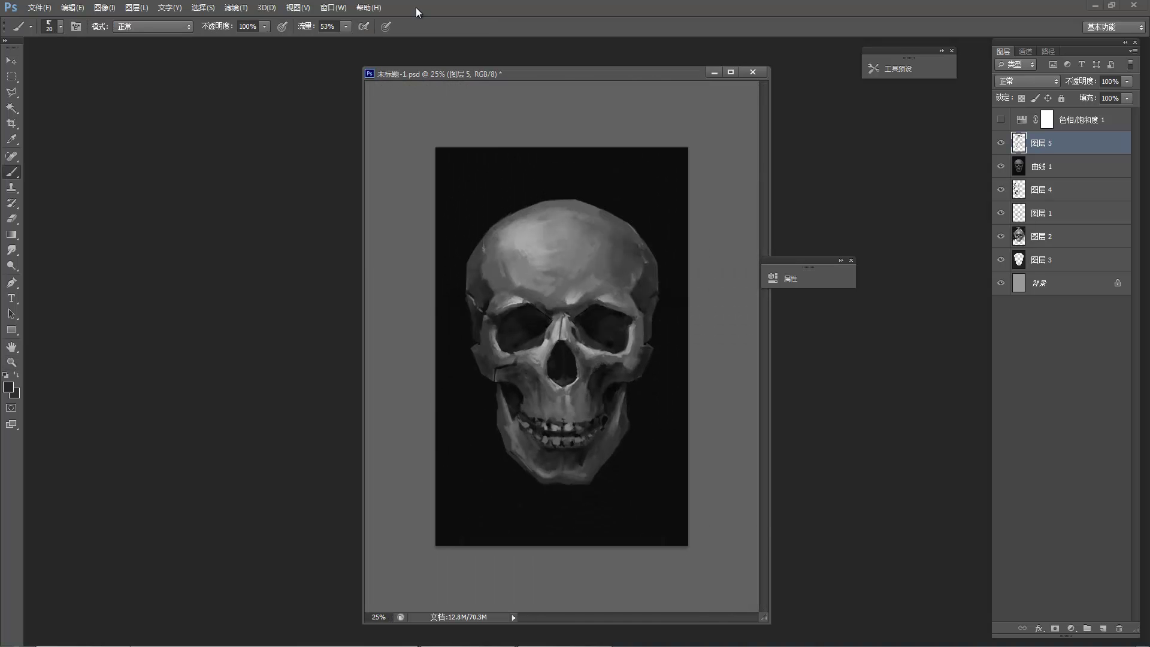
# Rework the left-hand lower back teeth and gum with sampled greys, using the brush at 8 to 15 px.
pyautogui.hotkey('ctrl', 'space')
pyautogui.keyDown('ctrl'); pyautogui.click(617, 456); pyautogui.keyUp('ctrl')
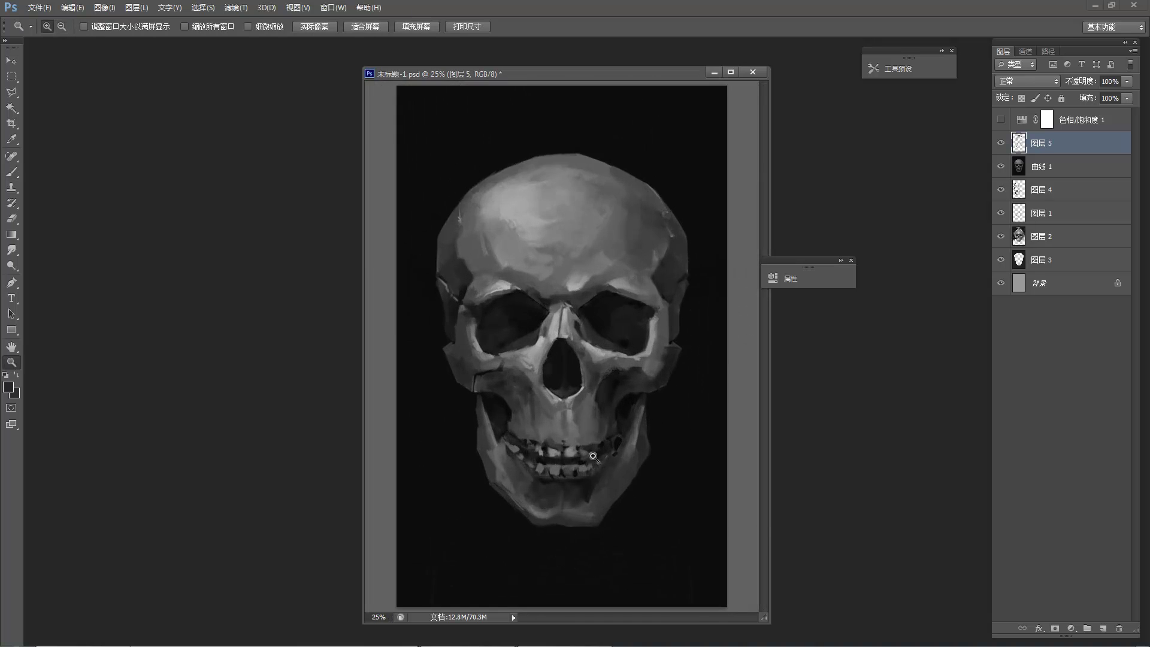
pyautogui.keyDown('ctrl'); pyautogui.click(608, 456); pyautogui.keyUp('ctrl')
pyautogui.keyDown('ctrl'); pyautogui.click(542, 452); pyautogui.keyUp('ctrl')
pyautogui.press('b')
pyautogui.keyDown('alt'); pyautogui.click(486, 478); pyautogui.keyUp('alt')
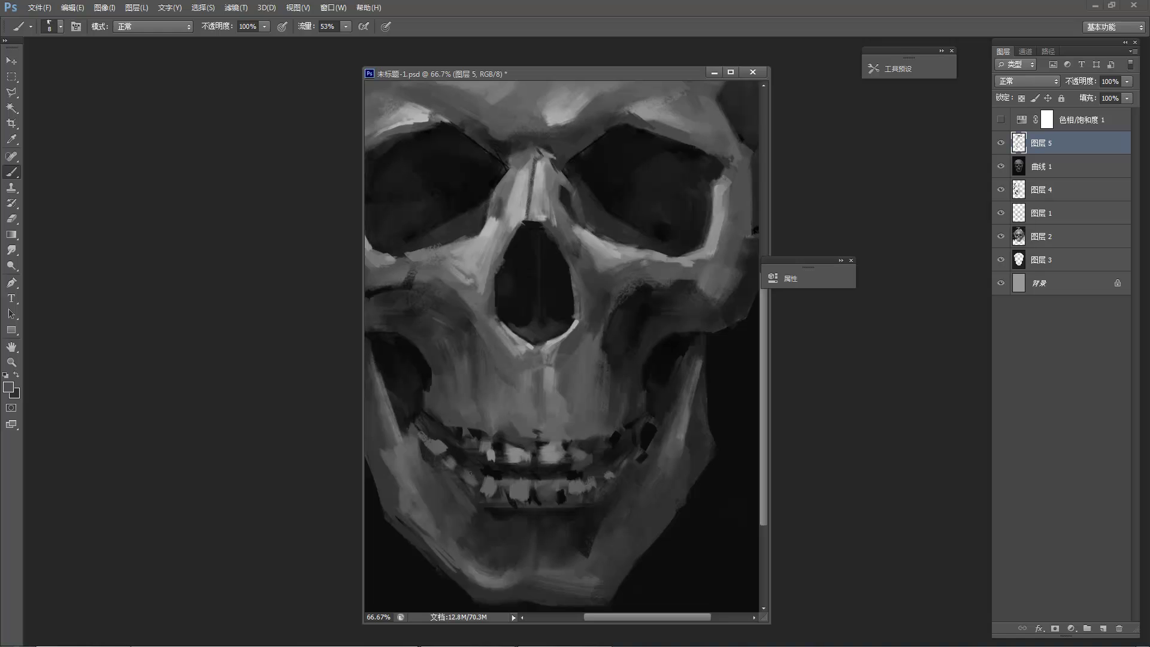
pyautogui.keyDown('alt'); pyautogui.click(485, 470); pyautogui.keyUp('alt')
pyautogui.keyDown('alt'); pyautogui.click(453, 476); pyautogui.keyUp('alt')
pyautogui.keyDown('alt'); pyautogui.click(453, 488); pyautogui.keyUp('alt')
pyautogui.keyDown('alt'); pyautogui.click(440, 478); pyautogui.keyUp('alt')
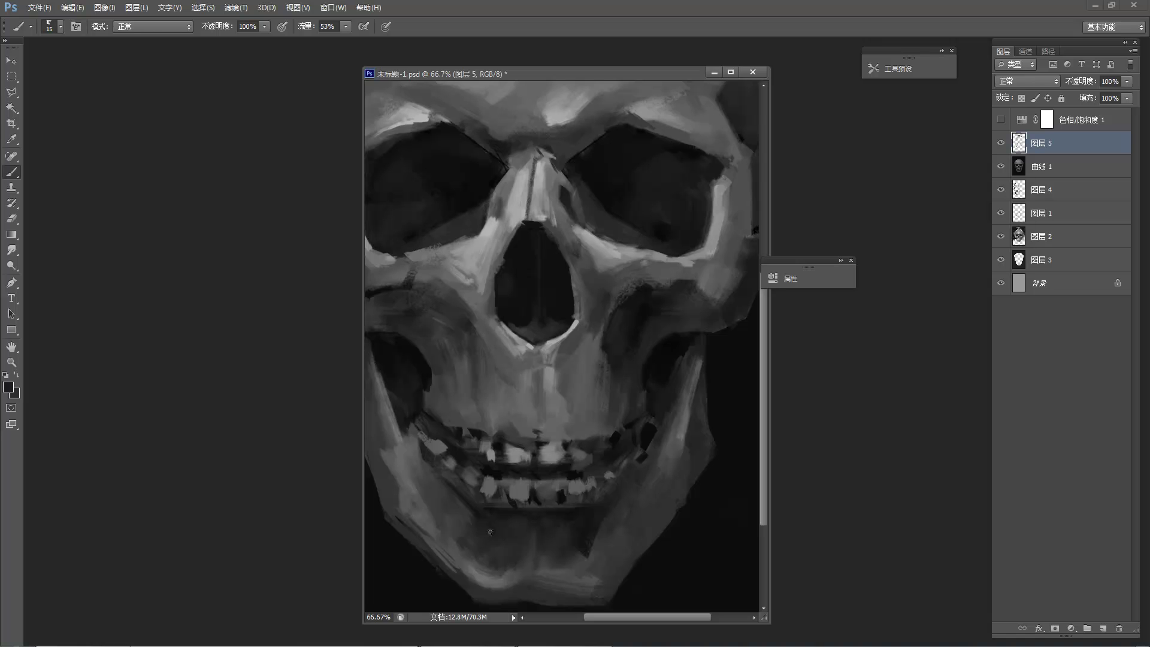
# Undo a stroke on the left-hand lower teeth and retouch their edges with sampled light and dark greys at 15 px.
pyautogui.keyDown('alt'); pyautogui.click(486, 488); pyautogui.keyUp('alt')
pyautogui.hotkey('ctrl', 'z')
pyautogui.keyDown('alt'); pyautogui.click(479, 497); pyautogui.keyUp('alt')
pyautogui.keyDown('alt'); pyautogui.click(484, 488); pyautogui.keyUp('alt')
pyautogui.keyDown('alt'); pyautogui.click(476, 500); pyautogui.keyUp('alt')
pyautogui.moveTo(472, 492); pyautogui.dragTo(479, 491)
pyautogui.keyDown('alt'); pyautogui.click(476, 491); pyautogui.keyUp('alt')
pyautogui.keyDown('alt'); pyautogui.click(476, 495); pyautogui.keyUp('alt')
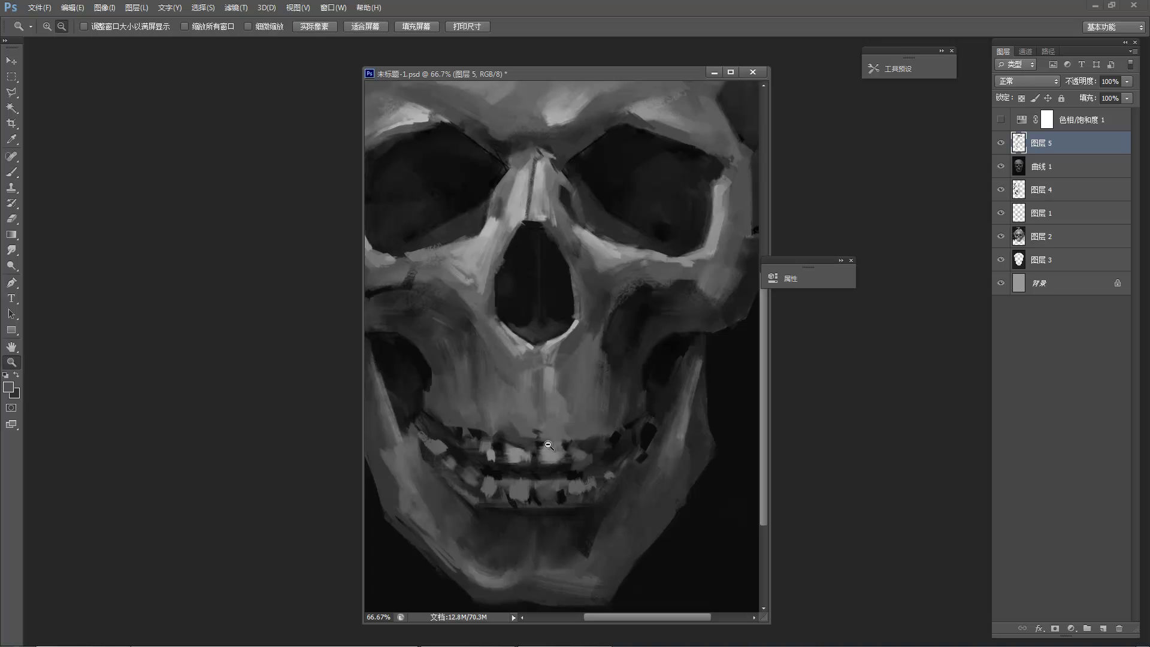
pyautogui.keyDown('alt'); pyautogui.click(556, 399); pyautogui.keyUp('alt')
pyautogui.keyDown('alt'); pyautogui.click(555, 399); pyautogui.keyUp('alt')
pyautogui.keyDown('alt'); pyautogui.click(555, 400); pyautogui.keyUp('alt')
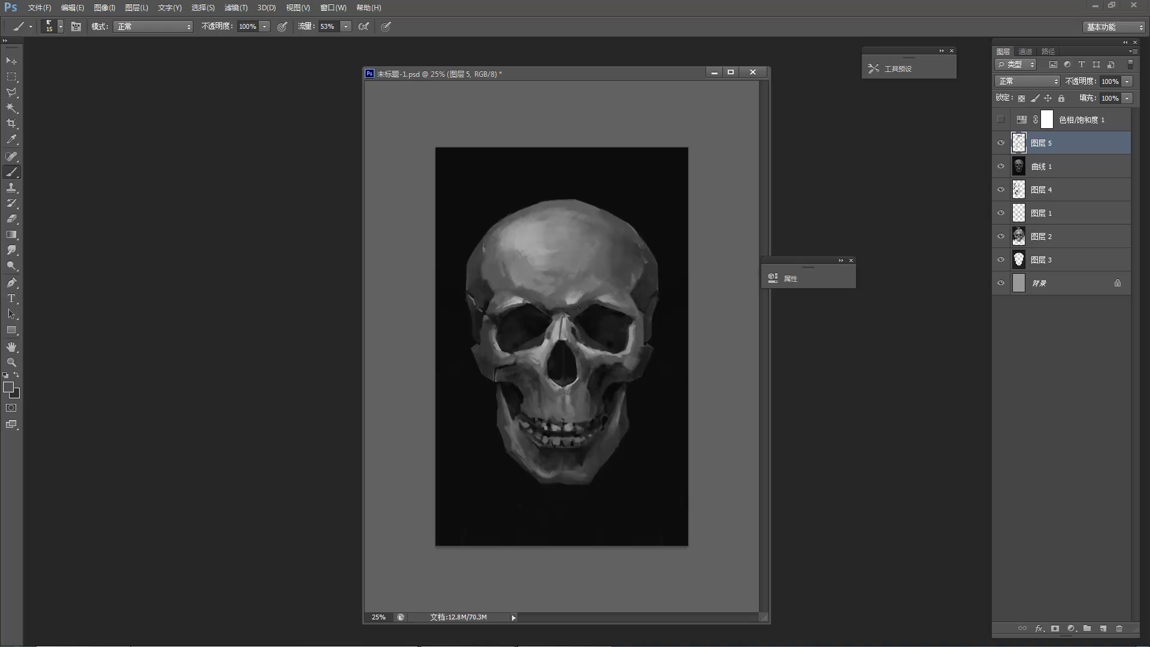
pyautogui.scroll(2, 649, 360)
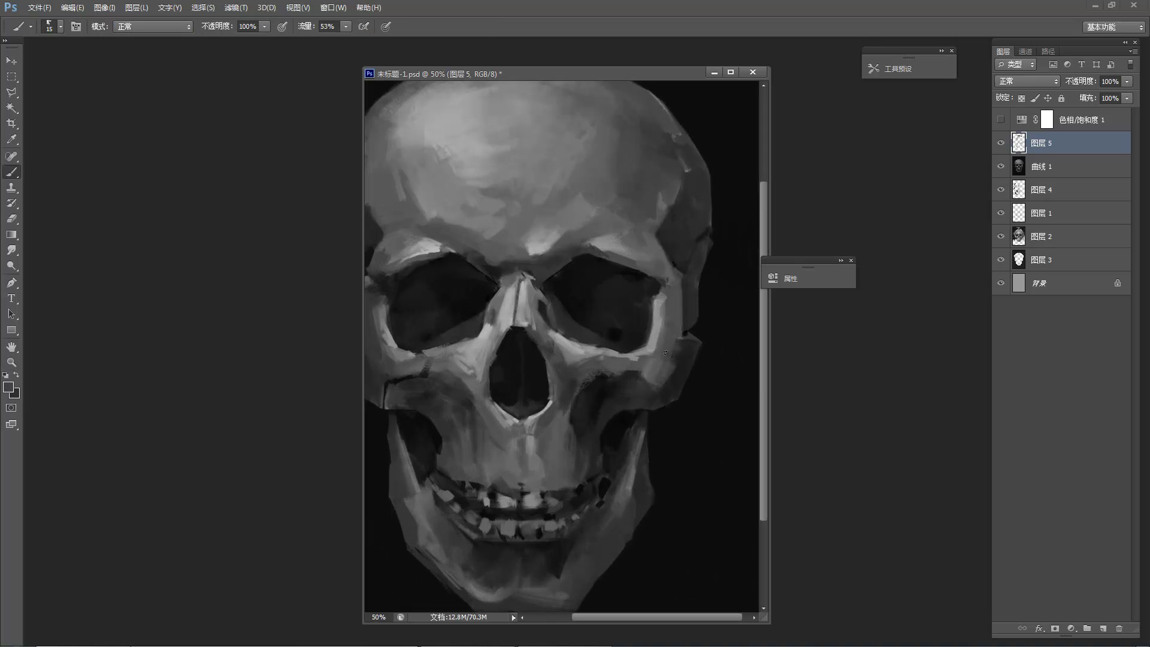
pyautogui.keyDown('alt'); pyautogui.click(665, 360); pyautogui.keyUp('alt')
pyautogui.click(593, 635)
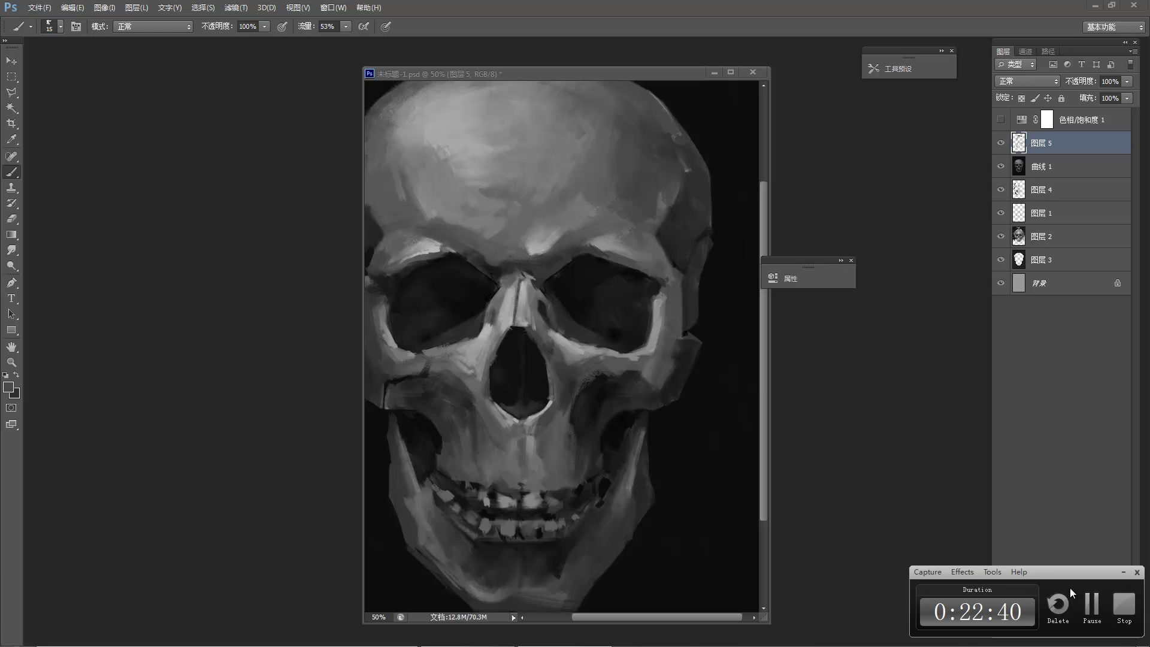
pyautogui.click(1090, 599)
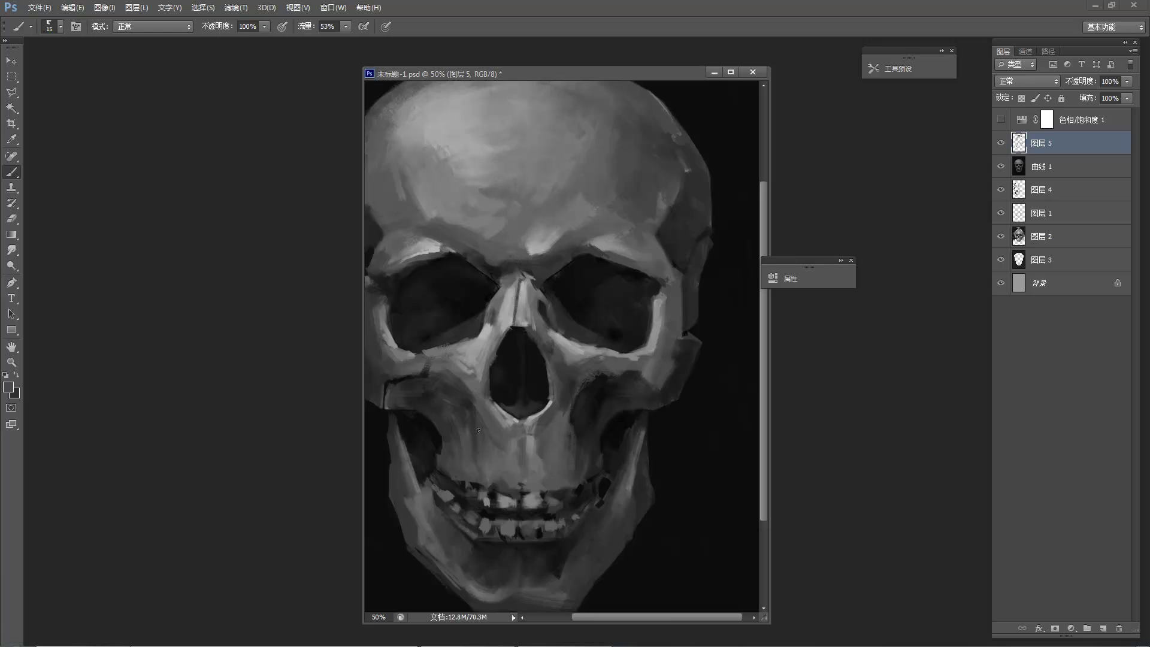
# Touch up the gum edge above the left-hand upper back teeth with sampled greys at 15 px.
pyautogui.keyDown('alt'); pyautogui.click(446, 494); pyautogui.keyUp('alt')
pyautogui.keyDown('alt'); pyautogui.click(453, 476); pyautogui.keyUp('alt')
pyautogui.keyDown('alt'); pyautogui.click(458, 471); pyautogui.keyUp('alt')
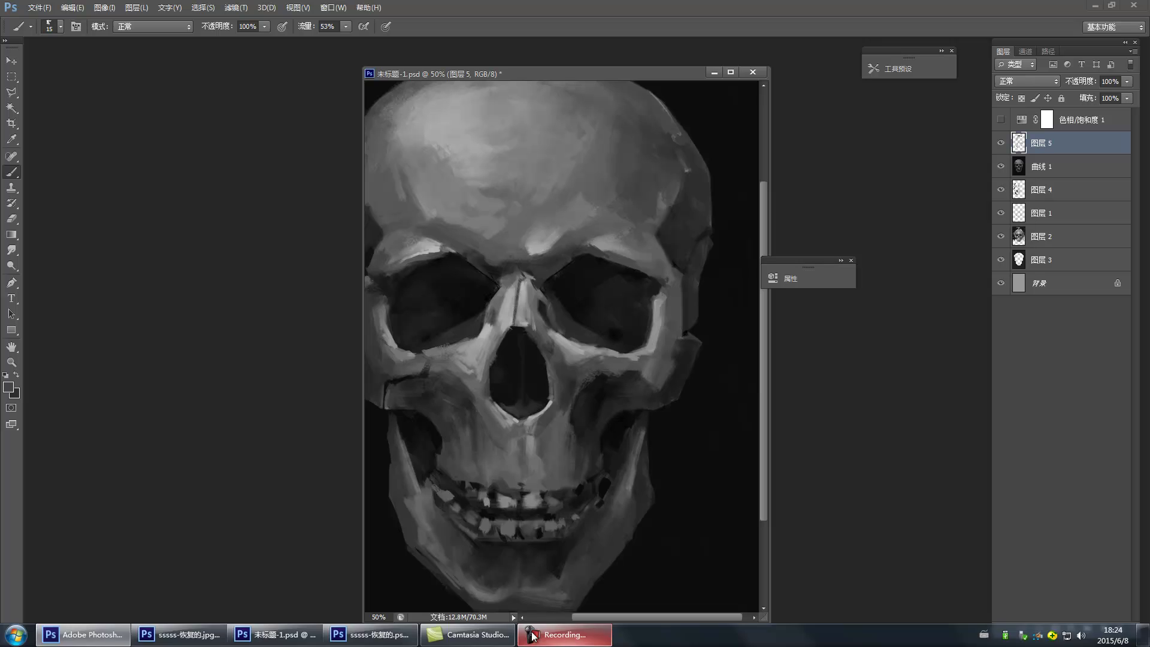
pyautogui.click(553, 640)
pyautogui.click(961, 535)
pyautogui.click(1123, 573)
# Refine the dark gaps between the left-hand upper teeth and the gum using sampled dark and mid greys.
pyautogui.keyDown('alt'); pyautogui.click(466, 478); pyautogui.keyUp('alt')
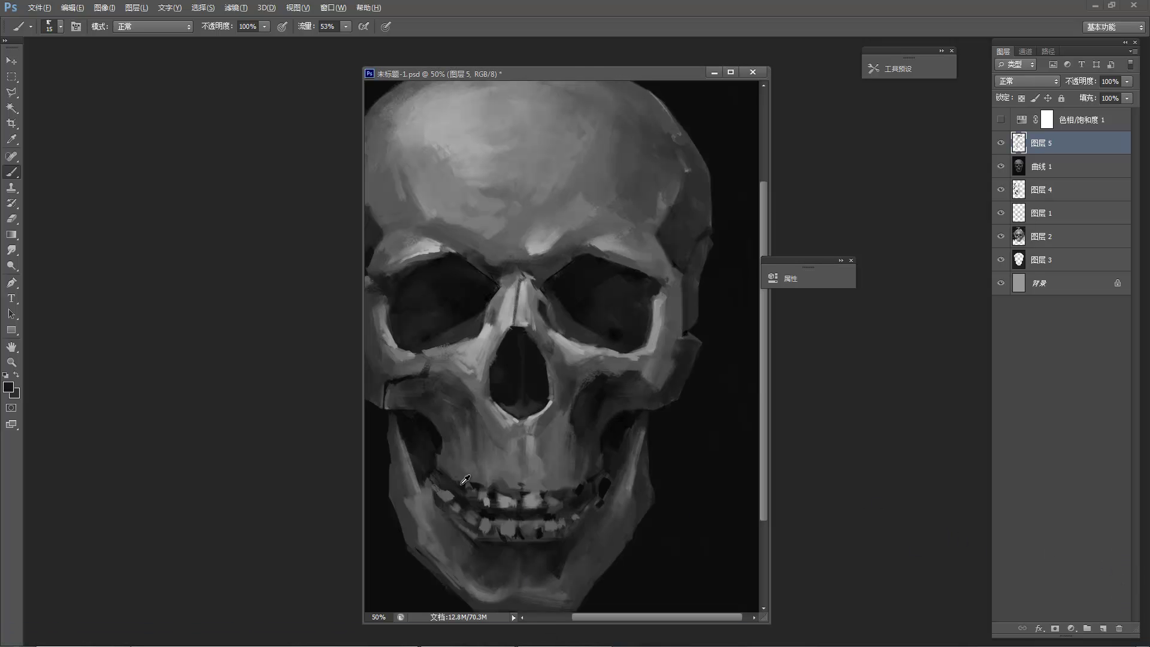
pyautogui.keyDown('alt'); pyautogui.click(467, 474); pyautogui.keyUp('alt')
pyautogui.hotkey('ctrl', '-')
pyautogui.hotkey('ctrl', '-')
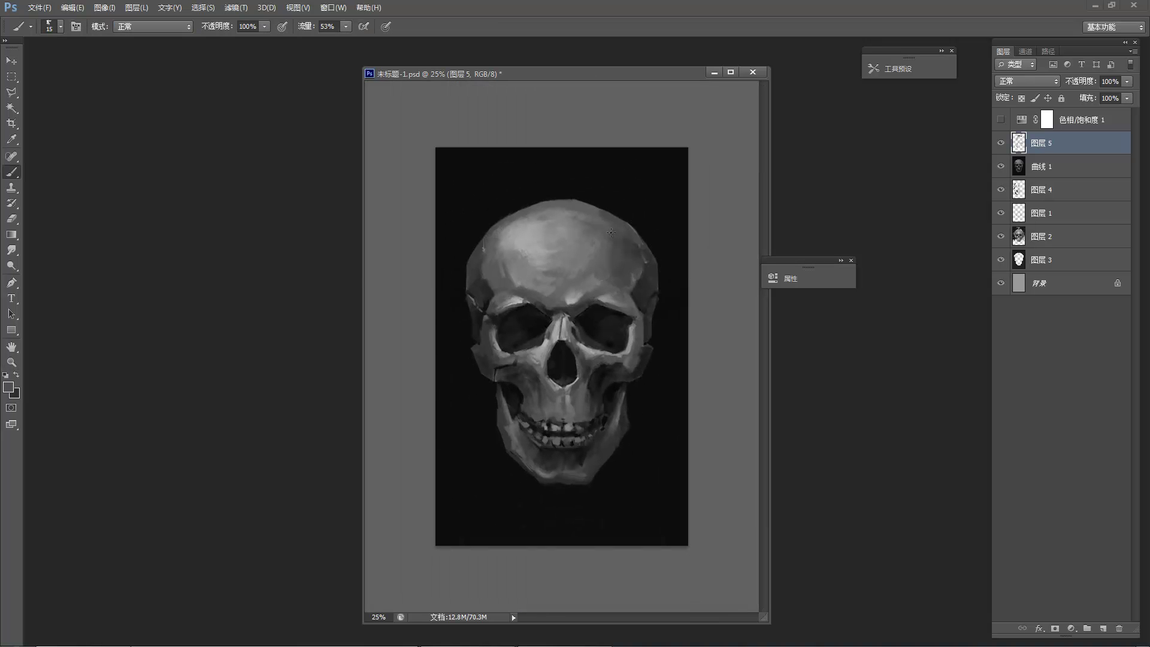
# Retouch the lower rim of the right-hand eye socket and trim its outer highlight with dark grey, enlarging the brush to 30 px.
pyautogui.hotkey('ctrl', '+')
pyautogui.hotkey('ctrl', '+')
pyautogui.hotkey('ctrl', '+')
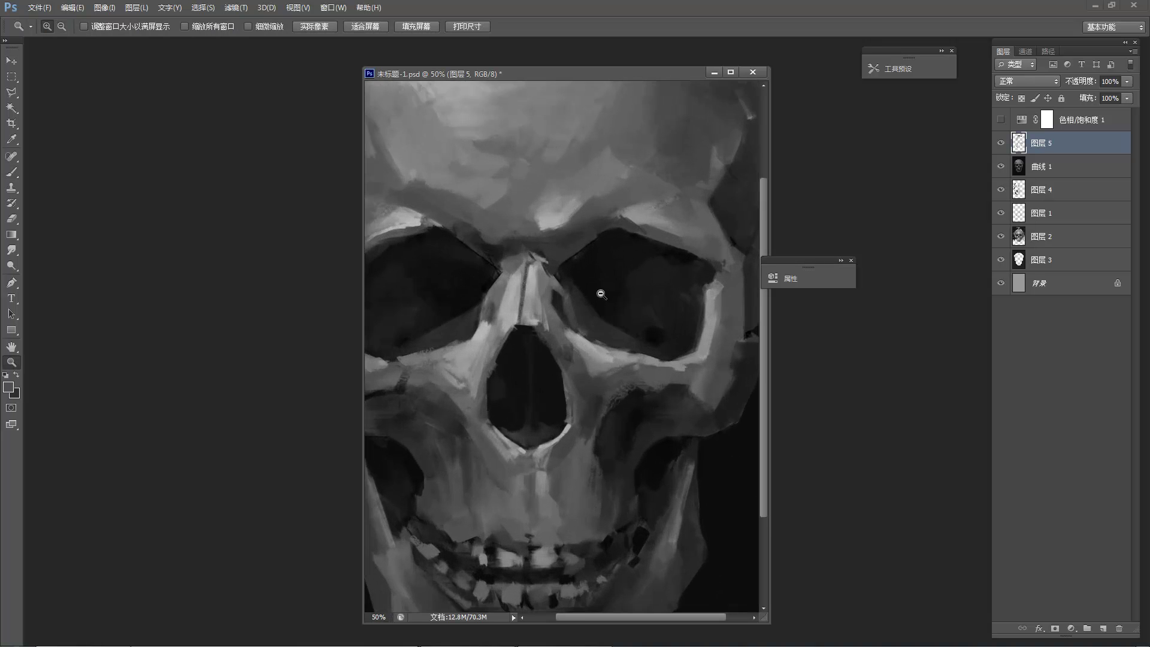
pyautogui.keyDown('alt'); pyautogui.click(622, 360); pyautogui.keyUp('alt')
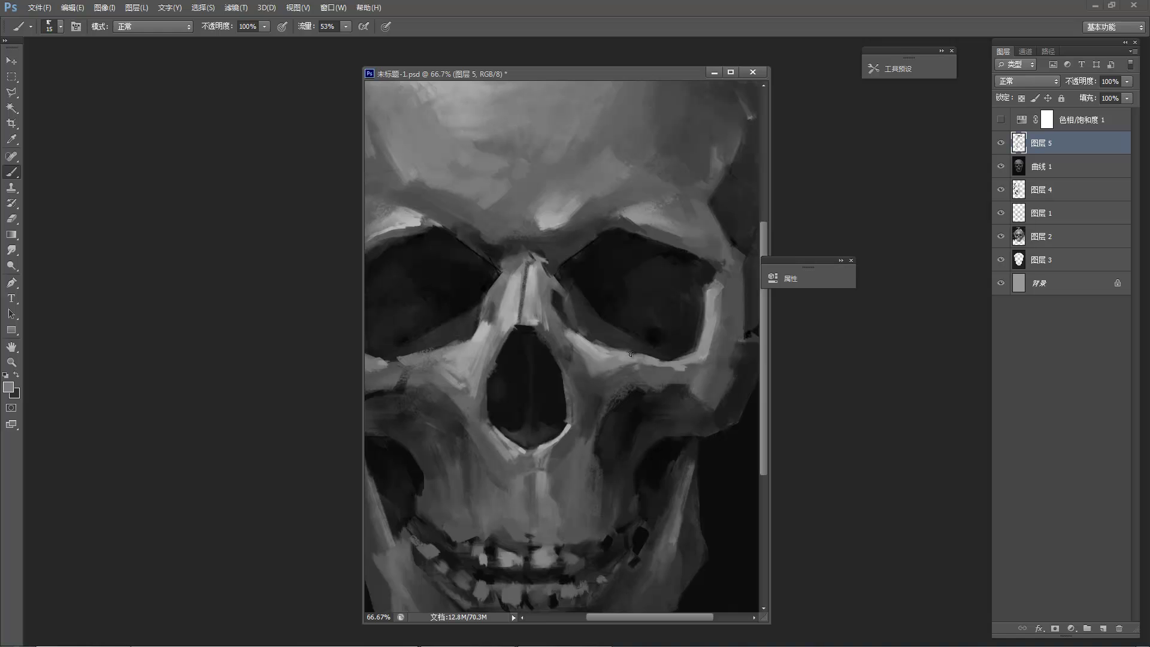
pyautogui.keyDown('alt'); pyautogui.click(627, 355); pyautogui.keyUp('alt')
pyautogui.keyDown('alt'); pyautogui.click(698, 285); pyautogui.keyUp('alt')
pyautogui.press(']')
pyautogui.moveTo(706, 302); pyautogui.dragTo(704, 338)
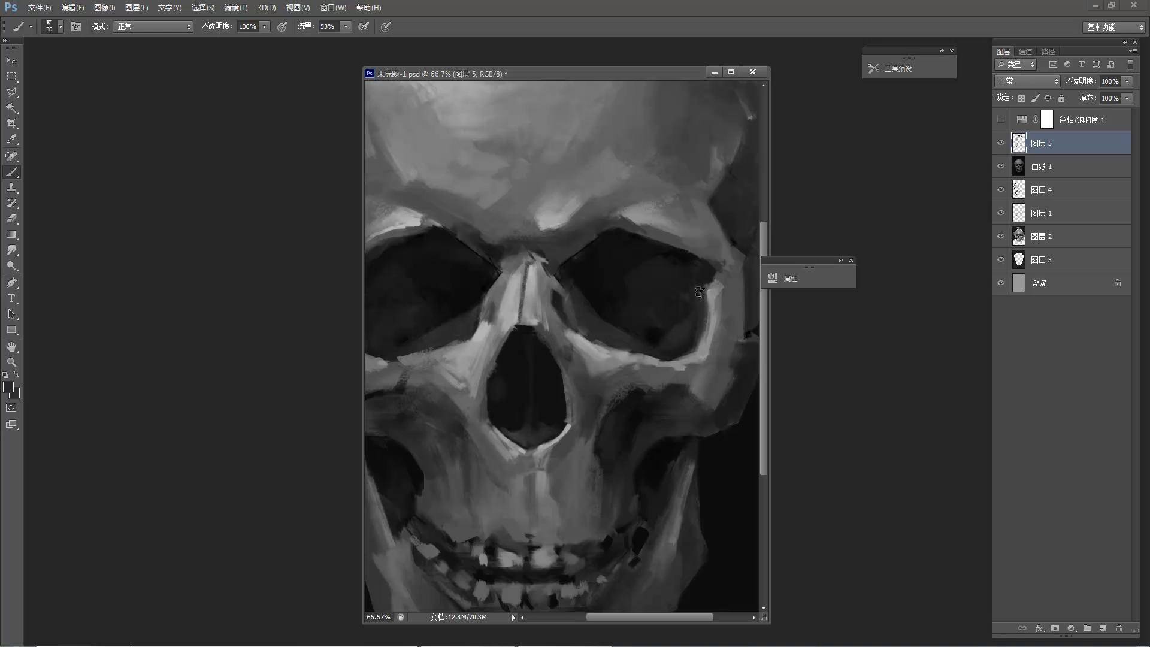
pyautogui.keyDown('alt'); pyautogui.click(694, 276); pyautogui.keyUp('alt')
pyautogui.keyDown('alt'); pyautogui.click(694, 275); pyautogui.keyUp('alt')
pyautogui.keyDown('alt'); pyautogui.click(694, 276); pyautogui.keyUp('alt')
pyautogui.press('z')
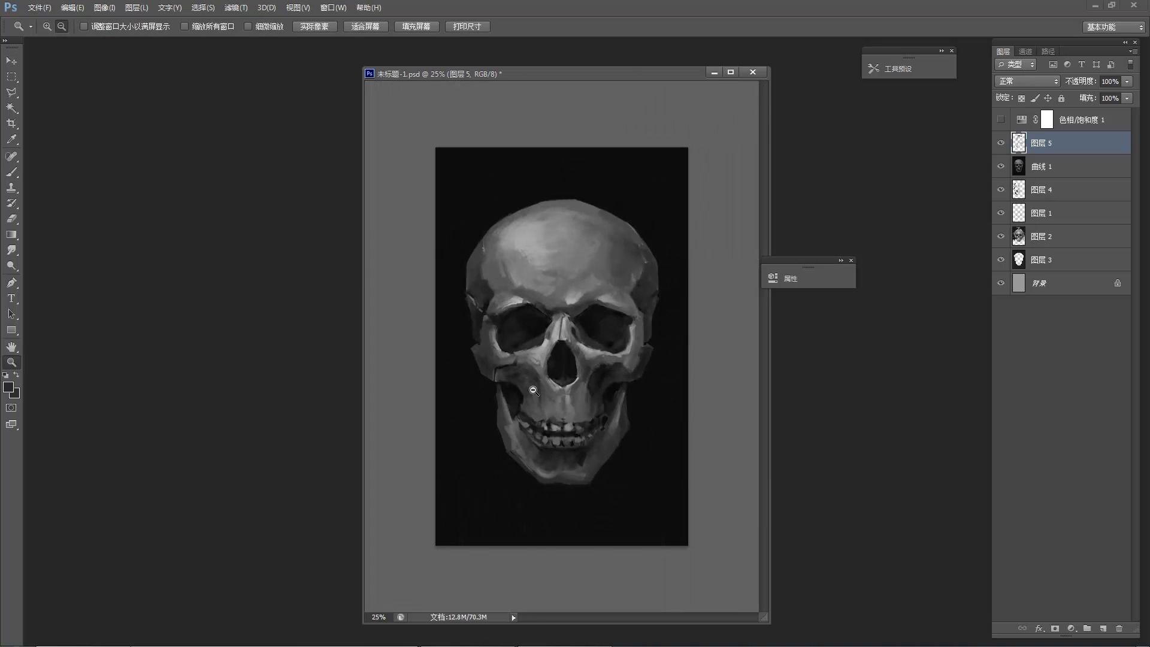
# Blend sampled light greys into the lower forehead above the left-hand brow with a 30 px brush.
pyautogui.keyDown('alt'); pyautogui.click(560, 531); pyautogui.keyUp('alt')
pyautogui.keyDown('alt'); pyautogui.click(552, 441); pyautogui.keyUp('alt')
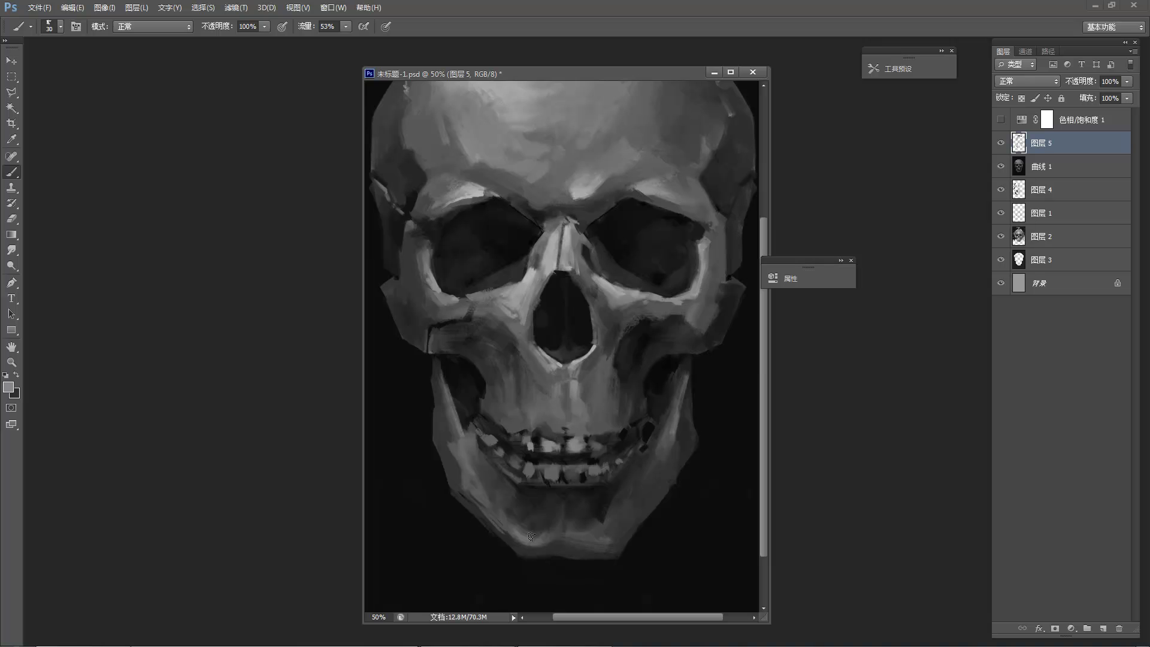
pyautogui.moveTo(664, 261); pyautogui.dragTo(721, 452)
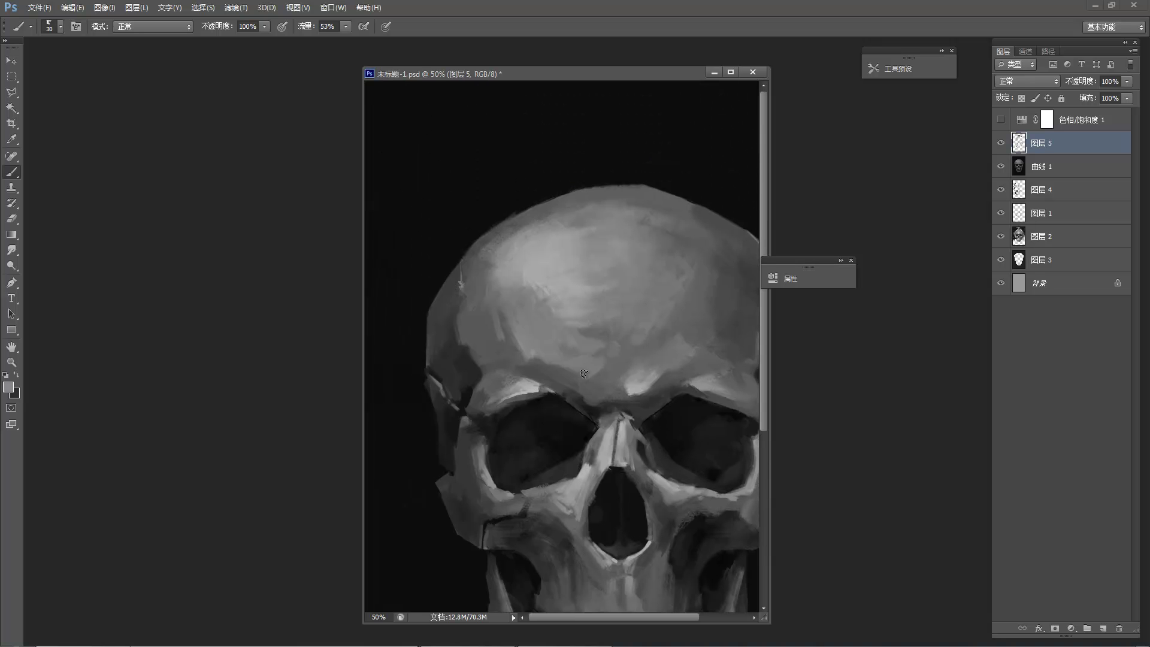
pyautogui.keyDown('alt'); pyautogui.click(570, 395); pyautogui.keyUp('alt')
pyautogui.keyDown('alt'); pyautogui.click(530, 378); pyautogui.keyUp('alt')
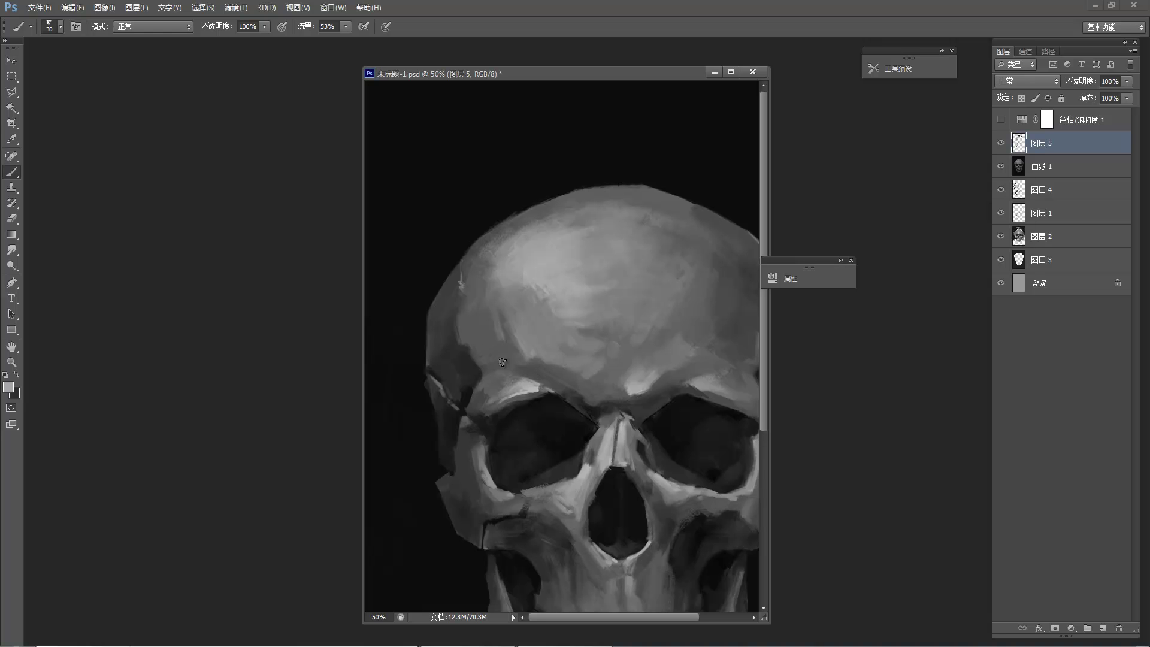
pyautogui.moveTo(553, 360)
pyautogui.mouseDown()
pyautogui.moveTo(582, 368)
pyautogui.moveTo(587, 348)
pyautogui.moveTo(601, 353)
pyautogui.moveTo(581, 357)
pyautogui.mouseUp()
pyautogui.keyDown('alt'); pyautogui.click(565, 360); pyautogui.keyUp('alt')
pyautogui.keyDown('alt'); pyautogui.click(590, 360); pyautogui.keyUp('alt')
pyautogui.keyDown('alt'); pyautogui.click(558, 365); pyautogui.keyUp('alt')
pyautogui.keyDown('alt'); pyautogui.click(572, 346); pyautogui.keyUp('alt')
pyautogui.keyDown('alt'); pyautogui.click(557, 358); pyautogui.keyUp('alt')
# Examine the whole skull at thumbnail size to judge its overall tones.
pyautogui.hotkey('alt', 'space')
pyautogui.keyDown('alt'); pyautogui.click(598, 359); pyautogui.keyUp('alt')
pyautogui.keyDown('alt'); pyautogui.click(594, 368); pyautogui.keyUp('alt')
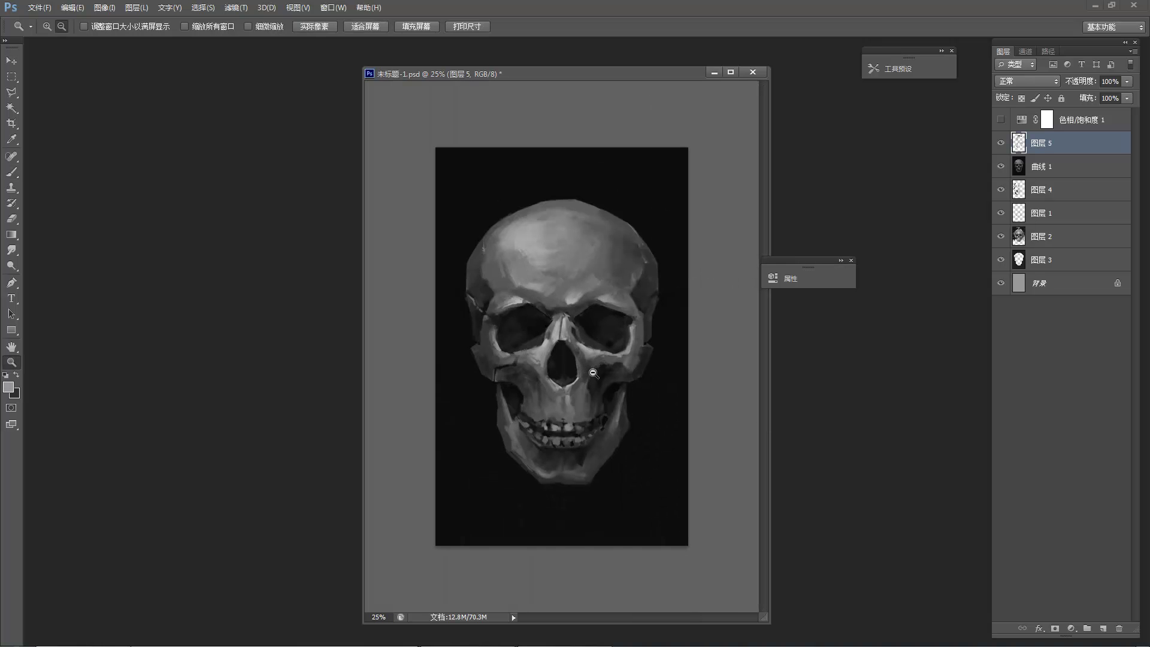
pyautogui.keyDown('alt'); pyautogui.click(710, 421); pyautogui.keyUp('alt')
pyautogui.keyDown('alt'); pyautogui.click(695, 421); pyautogui.keyUp('alt')
pyautogui.keyDown('alt'); pyautogui.click(699, 420); pyautogui.keyUp('alt')
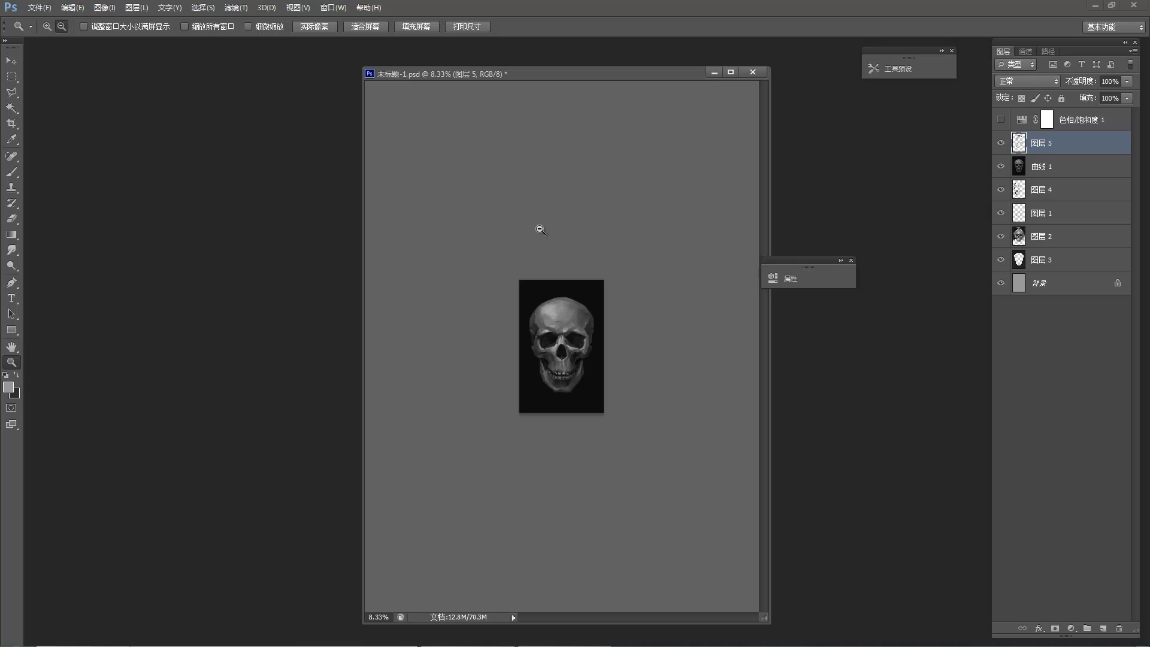
pyautogui.click(531, 315)
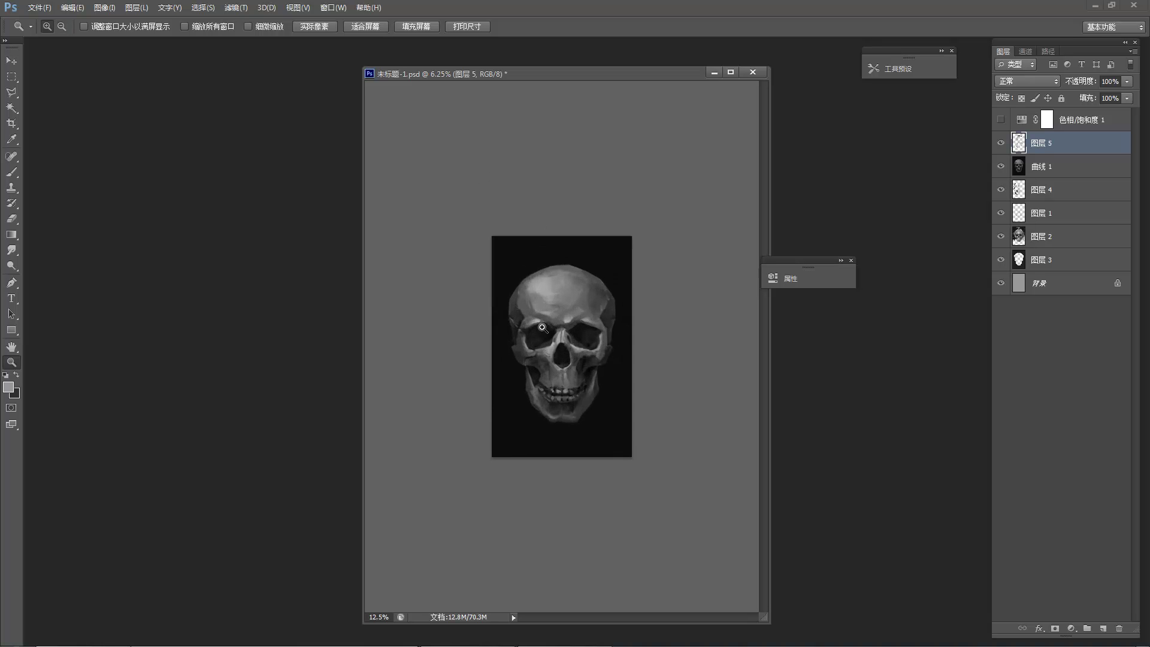
pyautogui.click(531, 315)
# Add subtle dark grey tones inside the lower part of the left-hand eye socket with a 30 px brush.
pyautogui.press('b')
pyautogui.keyDown('alt'); pyautogui.click(492, 337); pyautogui.keyUp('alt')
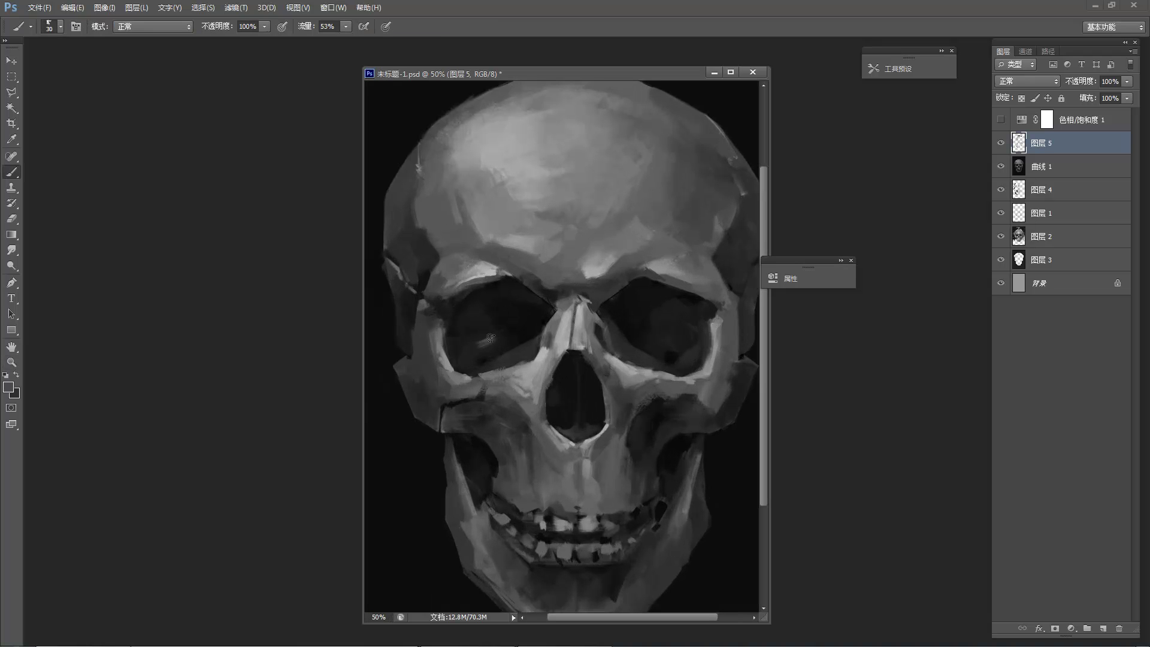
pyautogui.keyDown('alt'); pyautogui.click(546, 260); pyautogui.keyUp('alt')
pyautogui.moveTo(487, 342); pyautogui.dragTo(500, 333)
pyautogui.keyDown('alt'); pyautogui.click(498, 335); pyautogui.keyUp('alt')
pyautogui.hotkey('alt', 'space')
pyautogui.keyDown('alt'); pyautogui.click(593, 249); pyautogui.keyUp('alt')
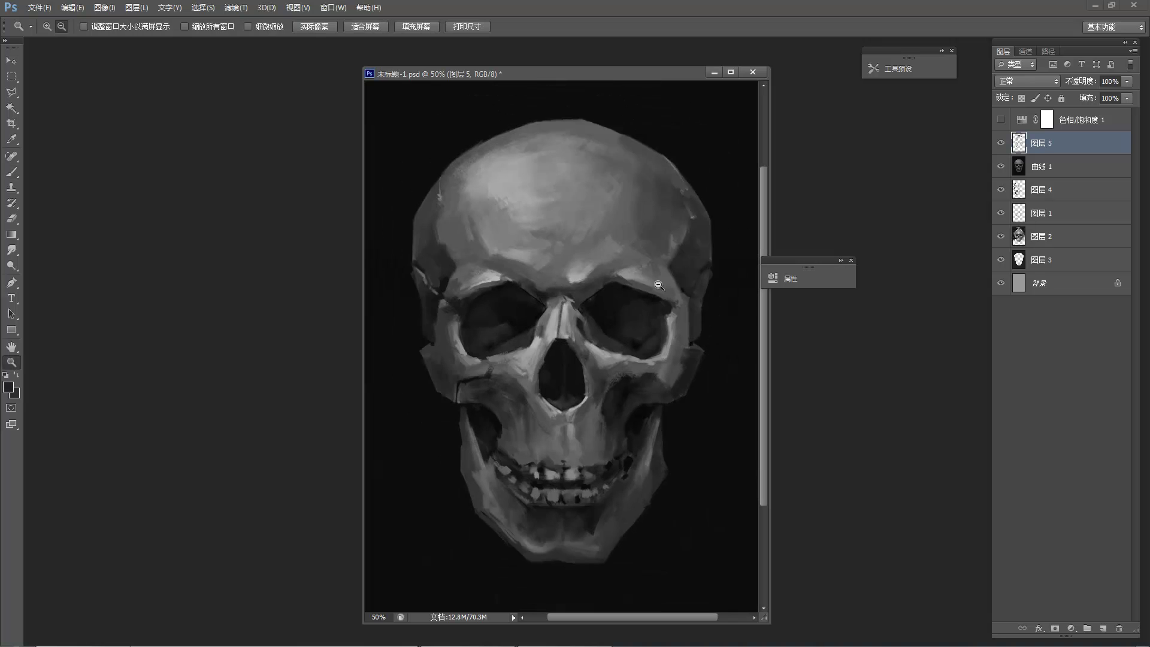
pyautogui.keyDown('alt'); pyautogui.click(593, 248); pyautogui.keyUp('alt')
pyautogui.keyDown('alt'); pyautogui.click(592, 248); pyautogui.keyUp('alt')
pyautogui.press('b')
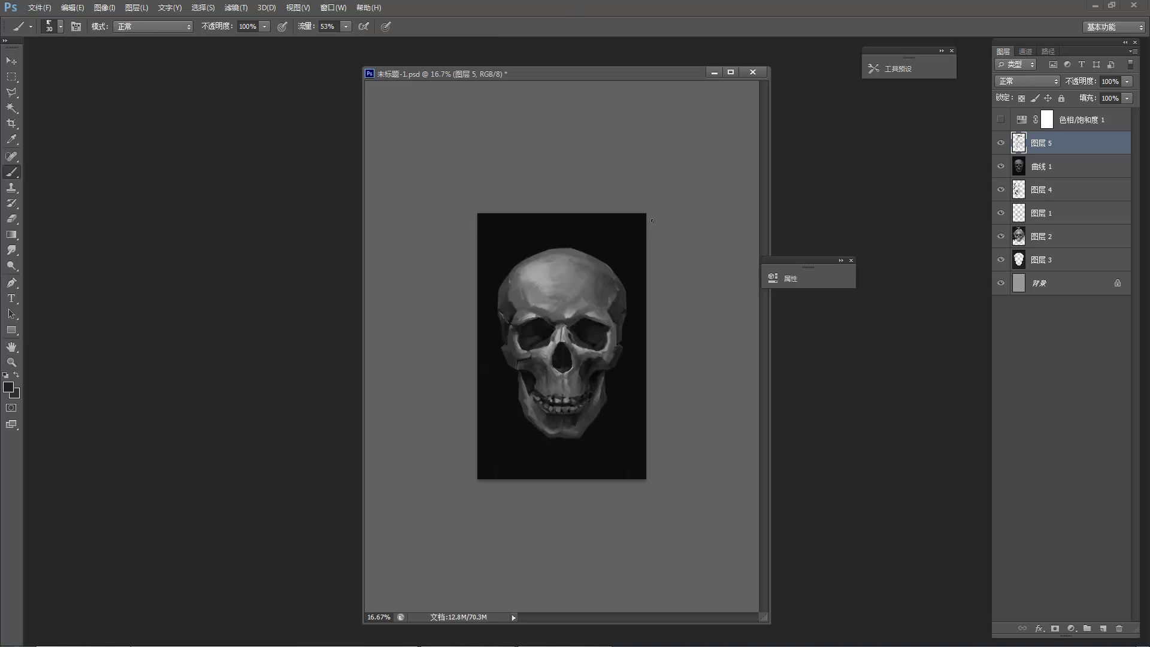
# Darken the right-hand temple and the area behind the eye socket and cheekbone with near-black, using a 40 px brush.
pyautogui.scroll(3, 621, 238)
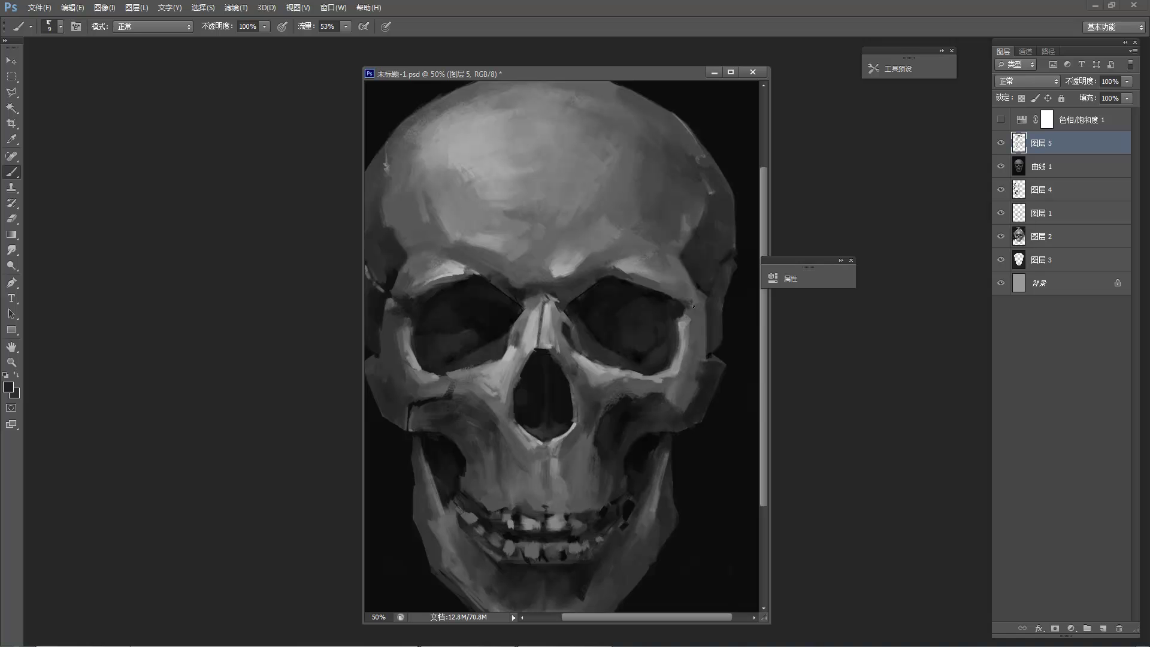
pyautogui.keyDown('alt'); pyautogui.click(697, 286); pyautogui.keyUp('alt')
pyautogui.press(']')
pyautogui.moveTo(713, 289)
pyautogui.mouseDown()
pyautogui.moveTo(705, 235)
pyautogui.moveTo(702, 261)
pyautogui.mouseUp()
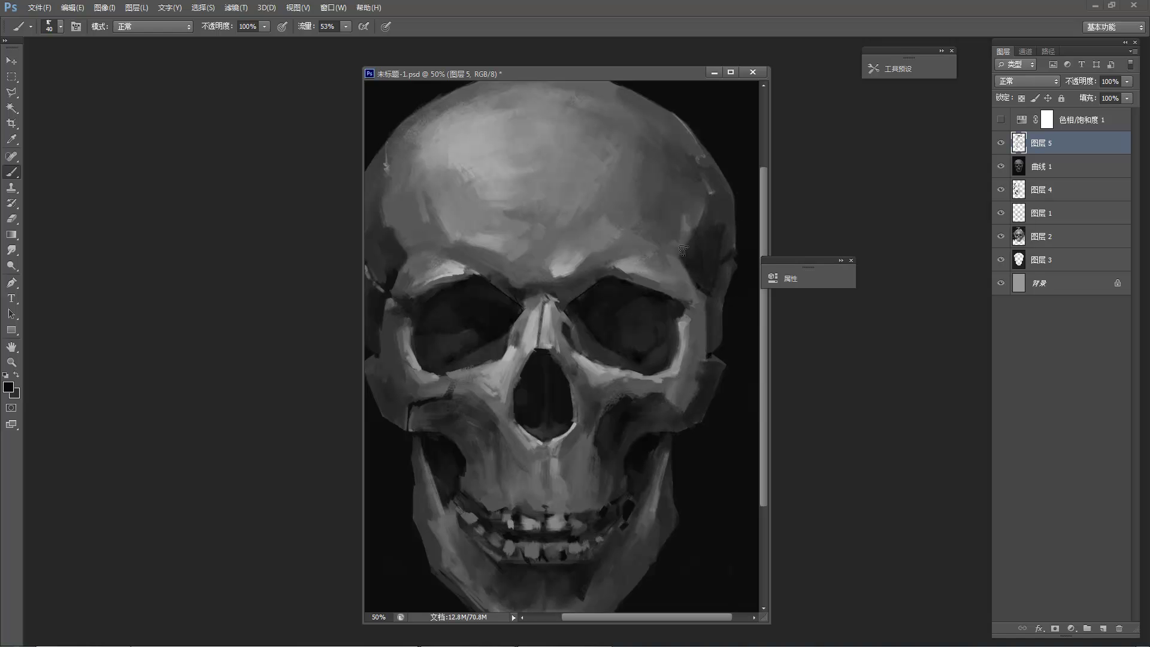
pyautogui.moveTo(715, 329)
pyautogui.mouseDown()
pyautogui.moveTo(719, 298)
pyautogui.moveTo(715, 327)
pyautogui.moveTo(704, 289)
pyautogui.mouseUp()
pyautogui.moveTo(698, 313); pyautogui.dragTo(707, 384)
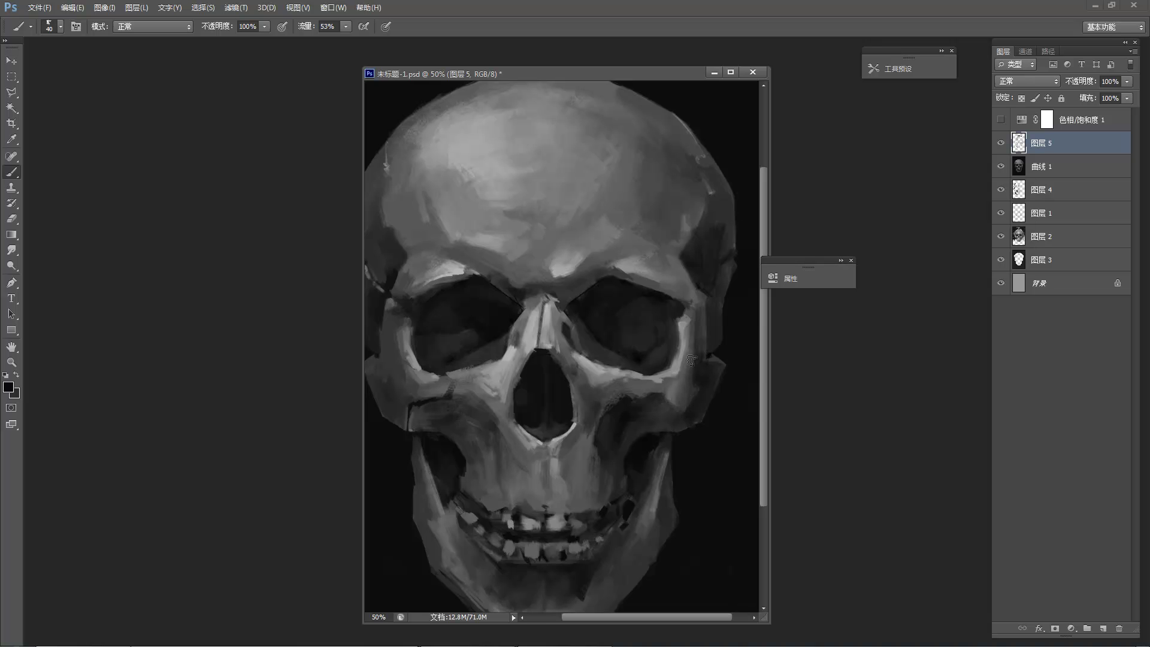
pyautogui.press('z')
pyautogui.keyDown('alt'); pyautogui.click(701, 269); pyautogui.keyUp('alt')
pyautogui.keyDown('alt'); pyautogui.click(701, 269); pyautogui.keyUp('alt')
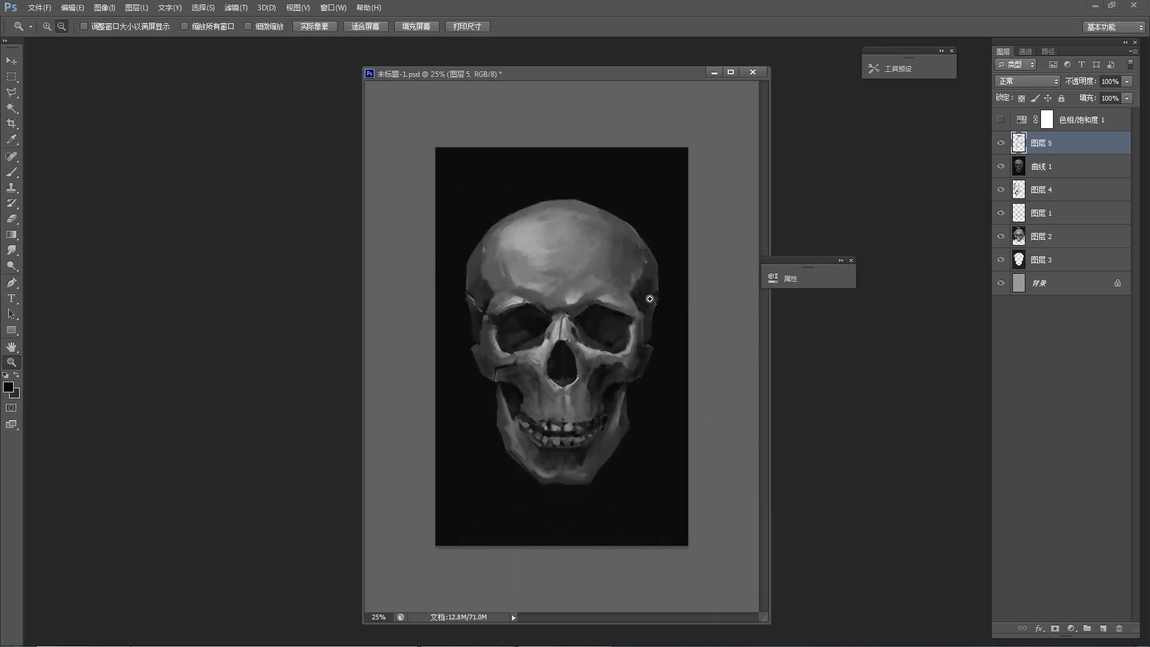
# Blend sampled dark greys into the right-hand temple and the outer side of the eye socket with a 30 px brush.
pyautogui.click(673, 343)
pyautogui.press('b')
pyautogui.keyDown('alt'); pyautogui.click(669, 309); pyautogui.keyUp('alt')
pyautogui.press('[')
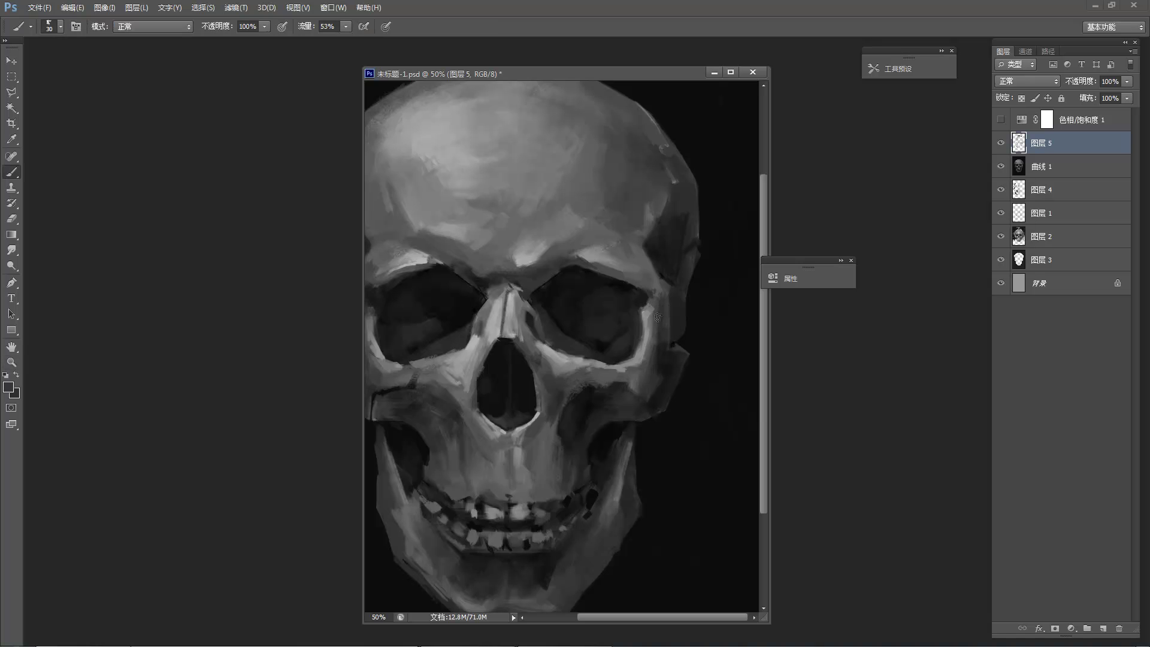
pyautogui.keyDown('alt'); pyautogui.click(649, 288); pyautogui.keyUp('alt')
pyautogui.keyDown('alt'); pyautogui.click(663, 276); pyautogui.keyUp('alt')
pyautogui.keyDown('alt'); pyautogui.click(655, 292); pyautogui.keyUp('alt')
pyautogui.keyDown('alt'); pyautogui.click(664, 351); pyautogui.keyUp('alt')
pyautogui.moveTo(663, 344); pyautogui.dragTo(663, 330)
pyautogui.keyDown('alt'); pyautogui.click(663, 357); pyautogui.keyUp('alt')
# Deepen the shadow below the right-hand eye socket and under the cheekbone with sampled dark tones.
pyautogui.keyDown('alt'); pyautogui.click(590, 386); pyautogui.keyUp('alt')
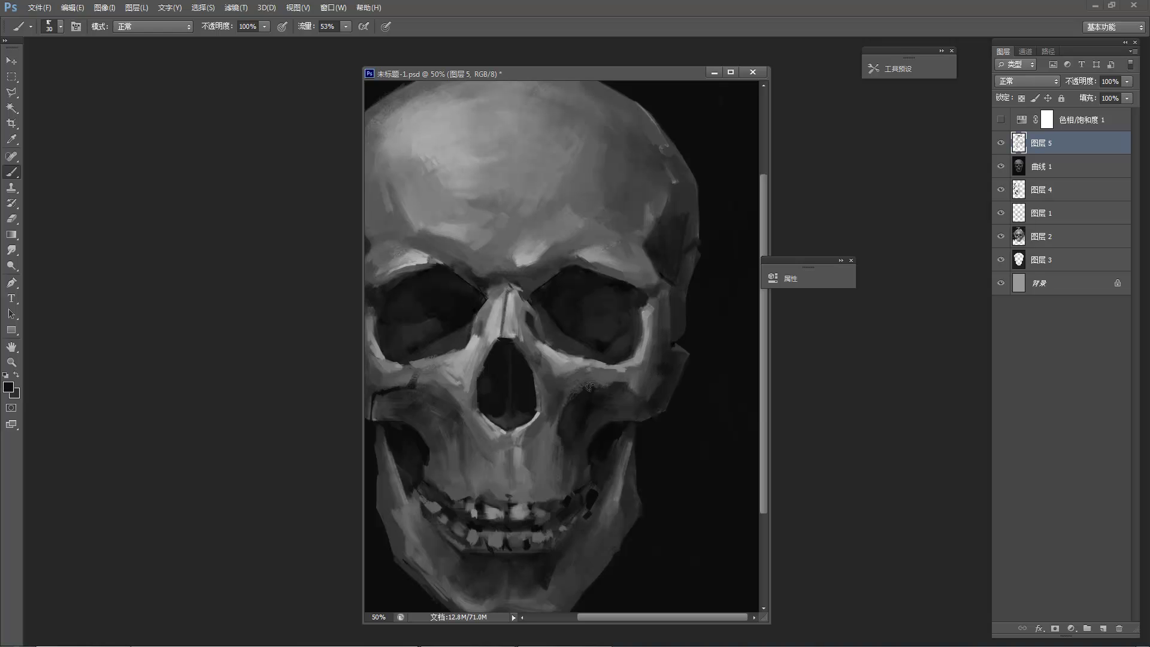
pyautogui.keyDown('alt'); pyautogui.click(623, 381); pyautogui.keyUp('alt')
pyautogui.press('z')
pyautogui.keyDown('alt'); pyautogui.click(653, 363); pyautogui.keyUp('alt')
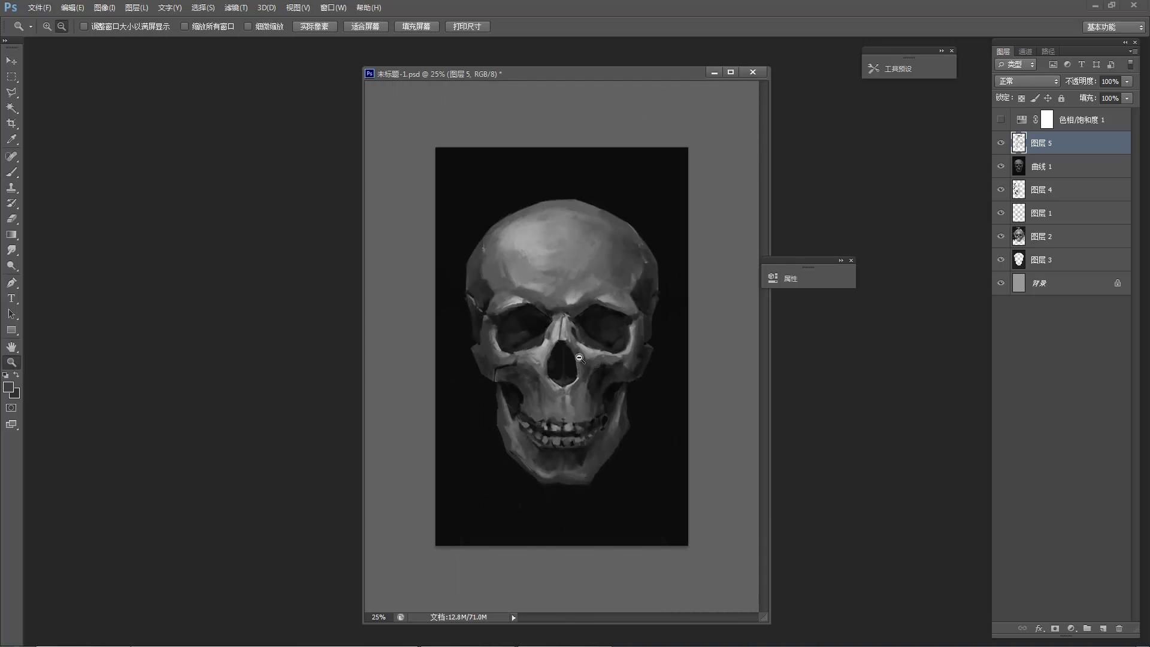
# Refine the lower edge of the right-hand cheekbone with sampled greys and darks, using a 15 px brush.
pyautogui.click(662, 360)
pyautogui.click(662, 360)
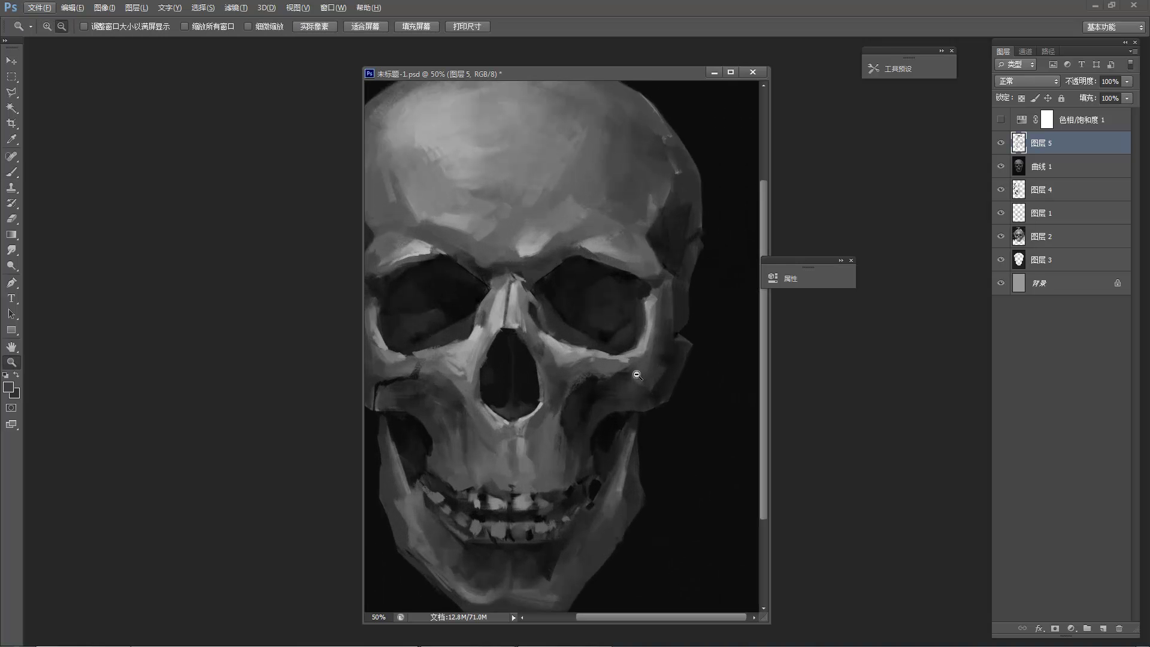
pyautogui.press('b')
pyautogui.keyDown('alt'); pyautogui.click(641, 375); pyautogui.keyUp('alt')
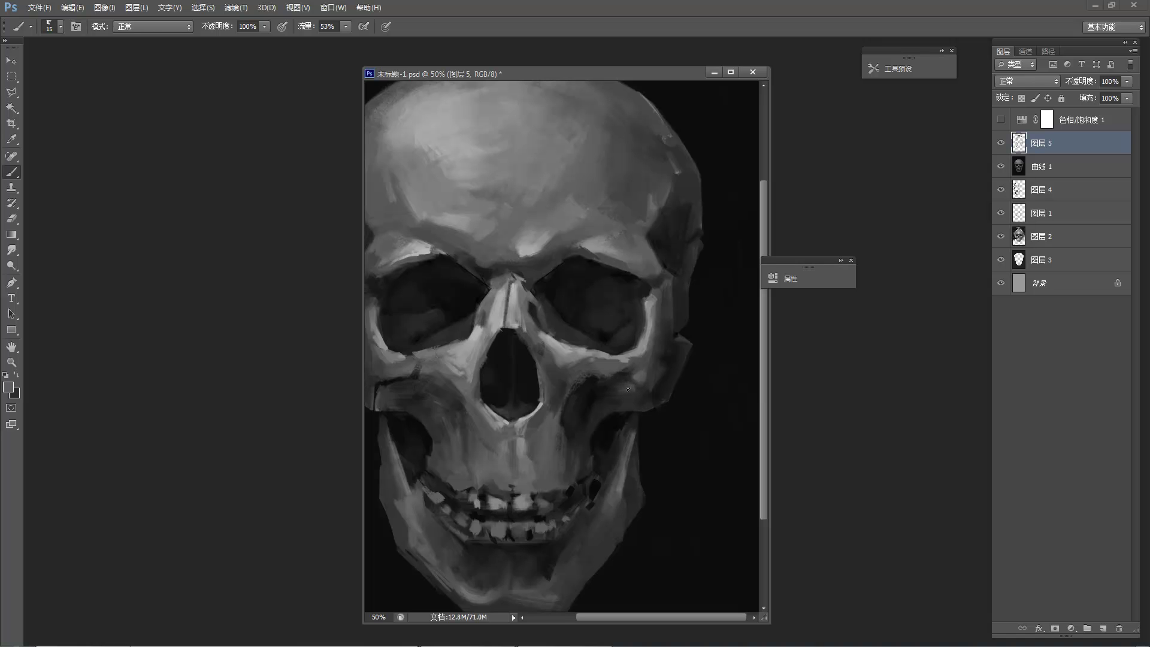
pyautogui.keyDown('alt'); pyautogui.click(636, 390); pyautogui.keyUp('alt')
pyautogui.keyDown('alt'); pyautogui.click(633, 381); pyautogui.keyUp('alt')
pyautogui.keyDown('alt'); pyautogui.click(657, 377); pyautogui.keyUp('alt')
pyautogui.keyDown('alt'); pyautogui.click(640, 343); pyautogui.keyUp('alt')
pyautogui.keyDown('alt'); pyautogui.click(639, 343); pyautogui.keyUp('alt')
pyautogui.keyDown('alt'); pyautogui.click(639, 344); pyautogui.keyUp('alt')
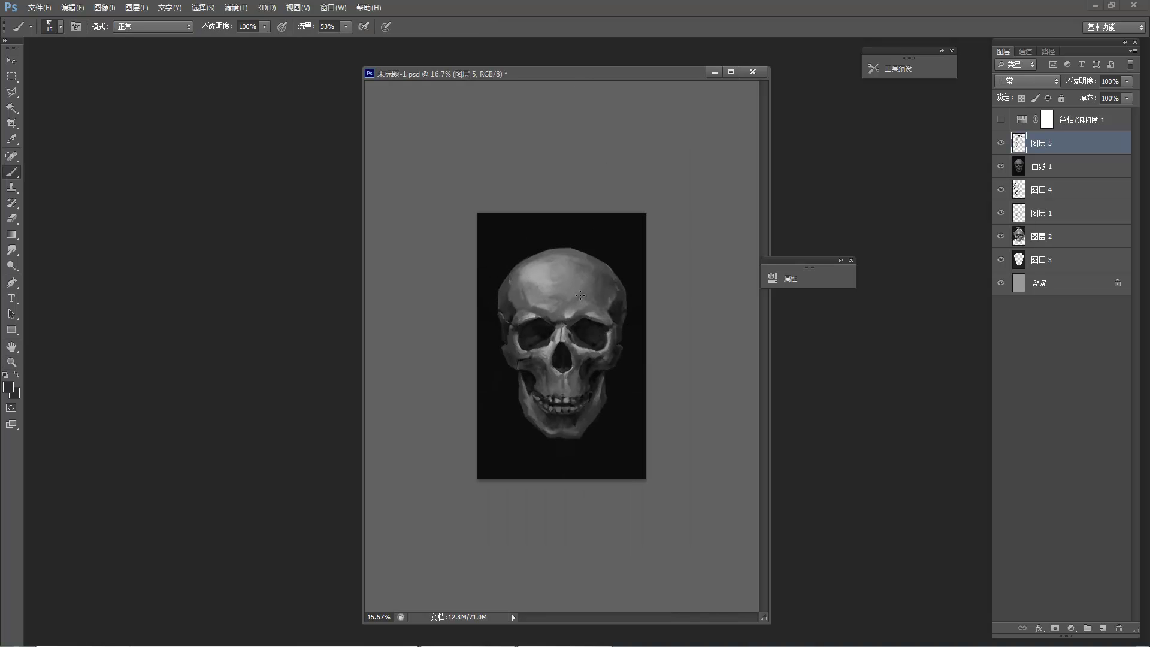
# Blend sampled greys into the outer end of the right-hand cheekbone with the 15 px brush.
pyautogui.press('z')
pyautogui.click(535, 349)
pyautogui.press('b')
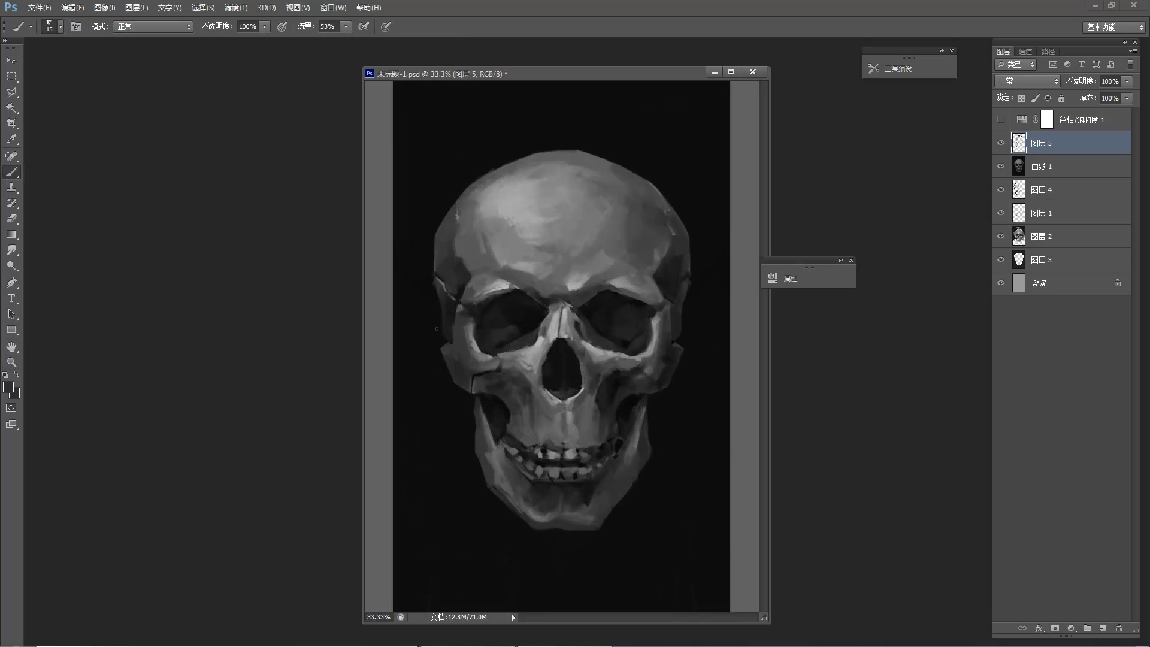
pyautogui.keyDown('alt'); pyautogui.click(666, 355); pyautogui.keyUp('alt')
pyautogui.keyDown('alt'); pyautogui.click(644, 369); pyautogui.keyUp('alt')
# Rework the upper teeth left of centre and their gum line with sampled greys and near-black.
pyautogui.keyDown('ctrl'); pyautogui.click(504, 411); pyautogui.keyUp('ctrl')
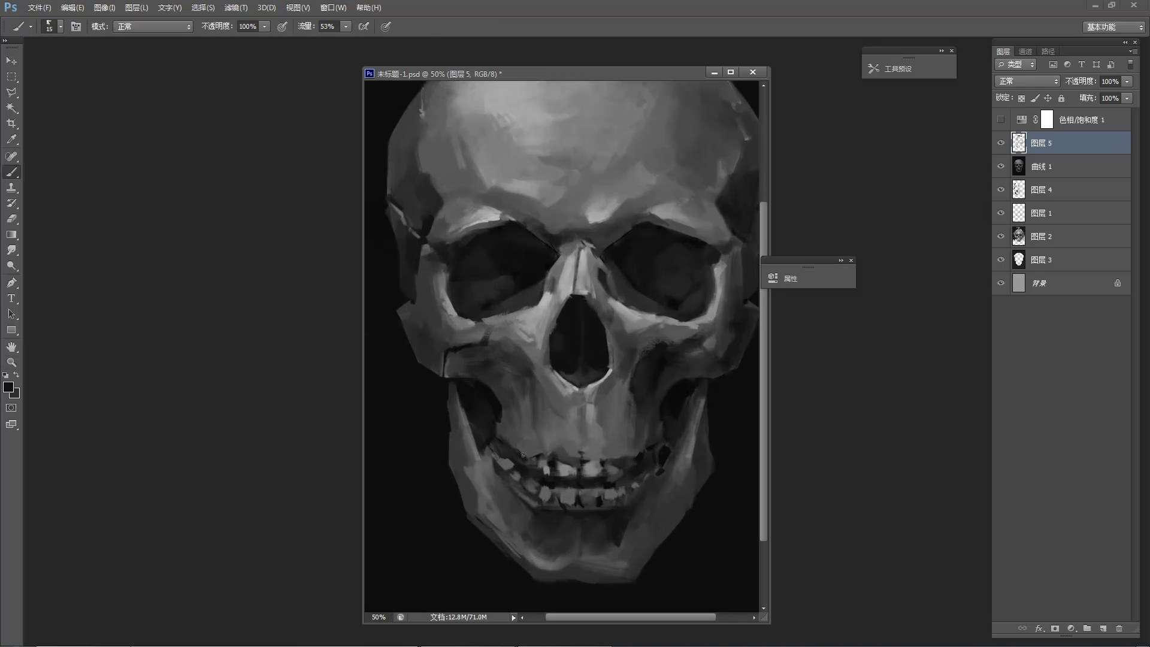
pyautogui.keyDown('alt'); pyautogui.click(543, 462); pyautogui.keyUp('alt')
pyautogui.keyDown('alt'); pyautogui.click(525, 460); pyautogui.keyUp('alt')
pyautogui.keyDown('alt'); pyautogui.click(536, 467); pyautogui.keyUp('alt')
pyautogui.keyDown('alt'); pyautogui.click(536, 475); pyautogui.keyUp('alt')
pyautogui.keyDown('alt'); pyautogui.click(544, 438); pyautogui.keyUp('alt')
pyautogui.keyDown('alt'); pyautogui.click(545, 439); pyautogui.keyUp('alt')
pyautogui.keyDown('alt'); pyautogui.click(545, 439); pyautogui.keyUp('alt')
# Darken the gap between the two upper front teeth and the line separating the upper and lower rows.
pyautogui.keyDown('ctrl'); pyautogui.click(560, 414); pyautogui.keyUp('ctrl')
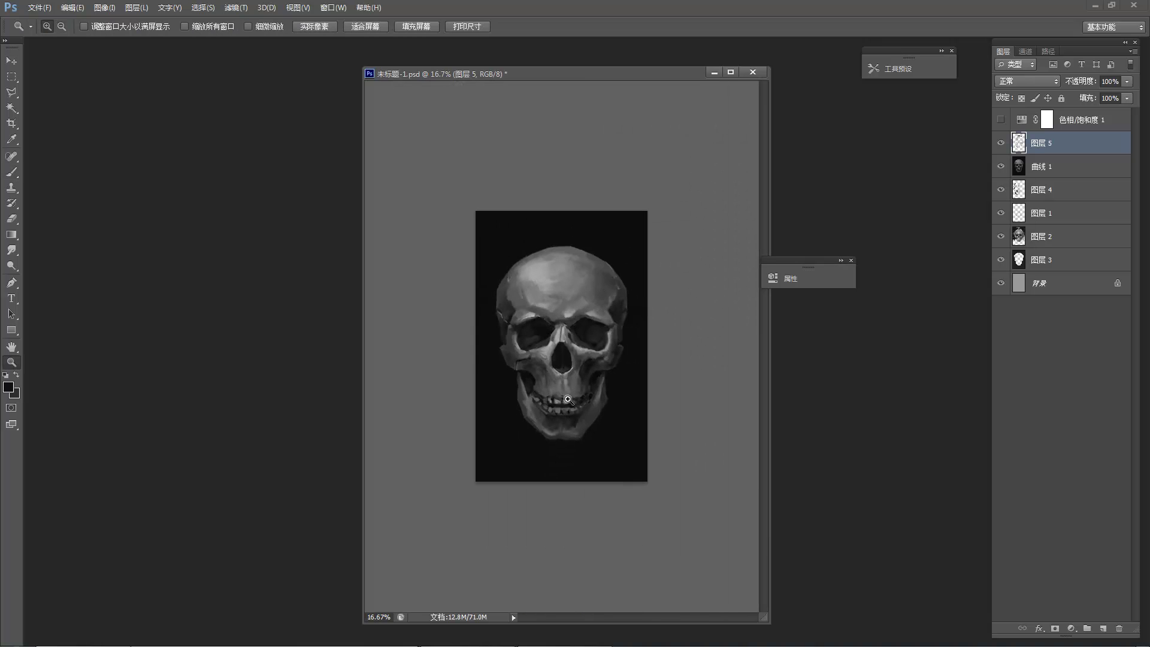
pyautogui.keyDown('ctrl'); pyautogui.click(560, 414); pyautogui.keyUp('ctrl')
pyautogui.keyDown('ctrl'); pyautogui.click(560, 414); pyautogui.keyUp('ctrl')
pyautogui.keyDown('ctrl'); pyautogui.click(560, 413); pyautogui.keyUp('ctrl')
pyautogui.keyDown('alt'); pyautogui.click(538, 500); pyautogui.keyUp('alt')
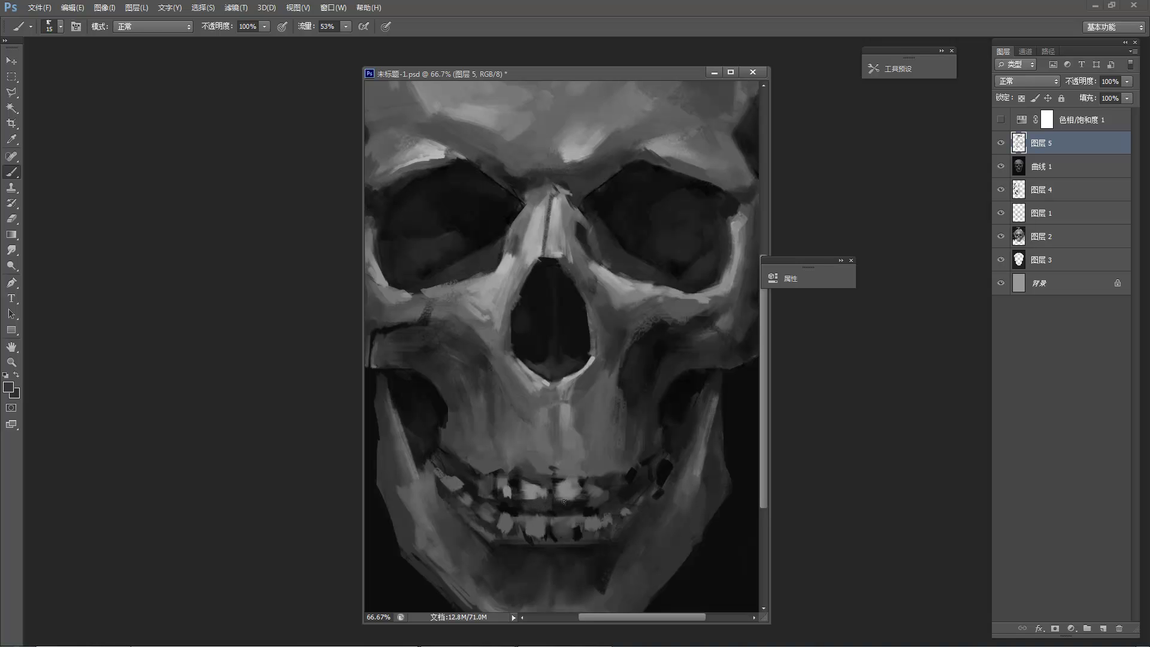
pyautogui.moveTo(553, 509); pyautogui.dragTo(578, 504)
pyautogui.keyDown('alt'); pyautogui.click(549, 482); pyautogui.keyUp('alt')
pyautogui.moveTo(551, 484); pyautogui.dragTo(553, 495)
pyautogui.keyDown('alt'); pyautogui.click(569, 428); pyautogui.keyUp('alt')
pyautogui.keyDown('alt'); pyautogui.click(569, 427); pyautogui.keyUp('alt')
pyautogui.keyDown('alt'); pyautogui.click(569, 428); pyautogui.keyUp('alt')
pyautogui.keyDown('alt'); pyautogui.click(569, 428); pyautogui.keyUp('alt')
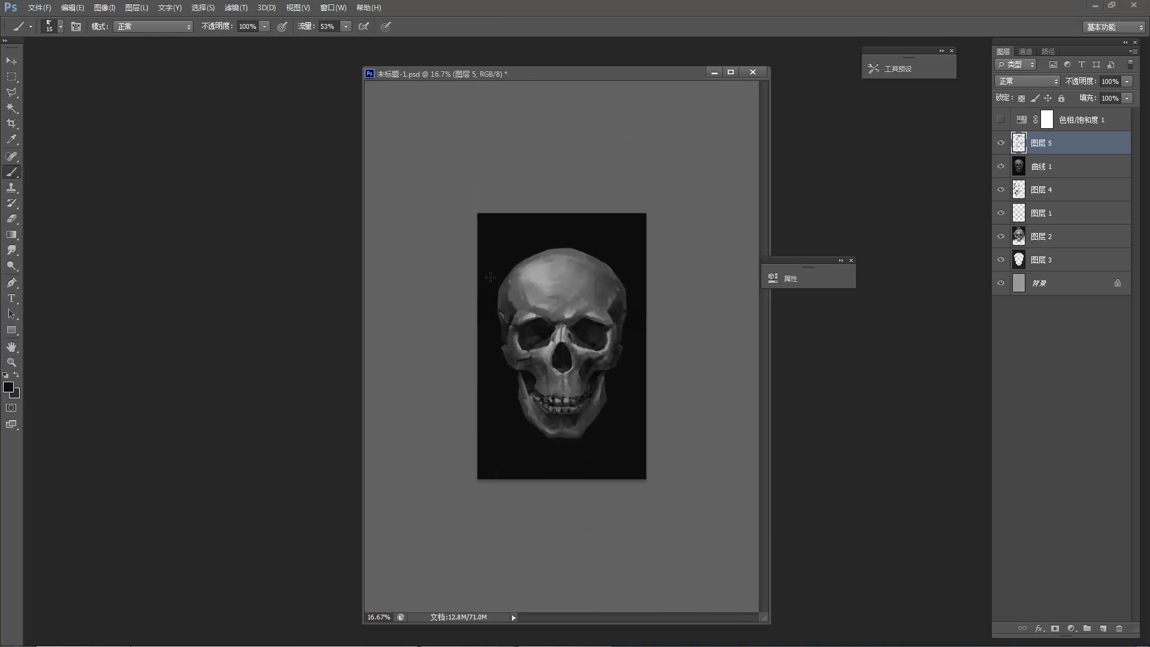
# Paint sampled mid grey onto the gum area just above the upper front teeth.
pyautogui.press('z')
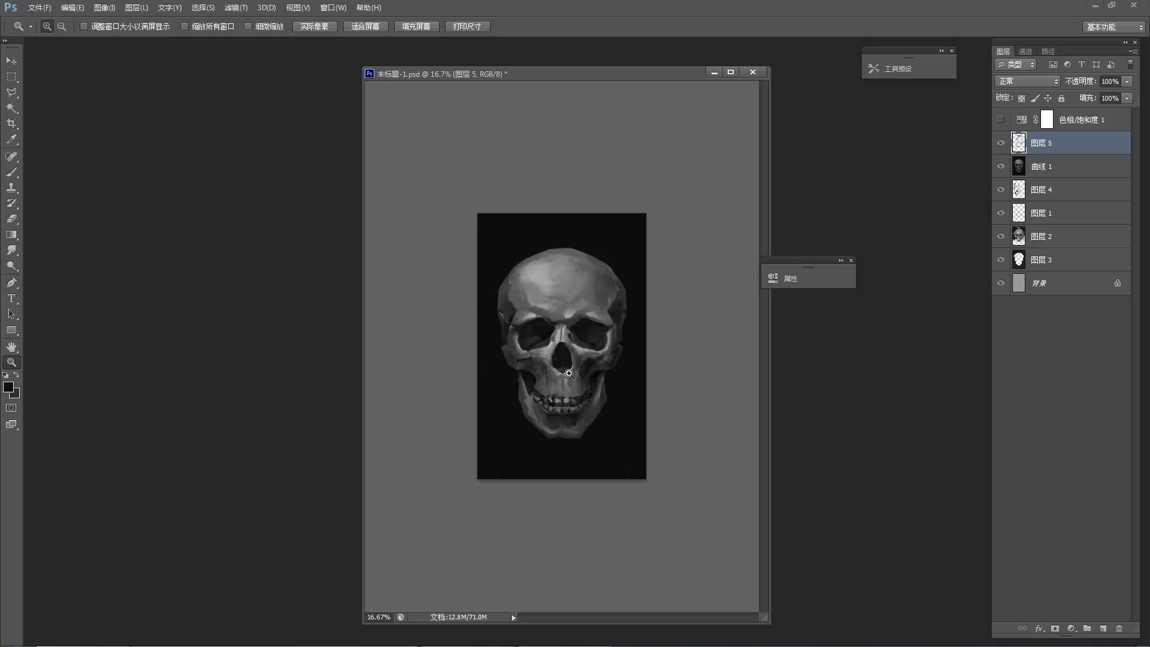
pyautogui.click(570, 346)
pyautogui.click(563, 319)
pyautogui.press('b')
pyautogui.keyDown('alt'); pyautogui.click(563, 458); pyautogui.keyUp('alt')
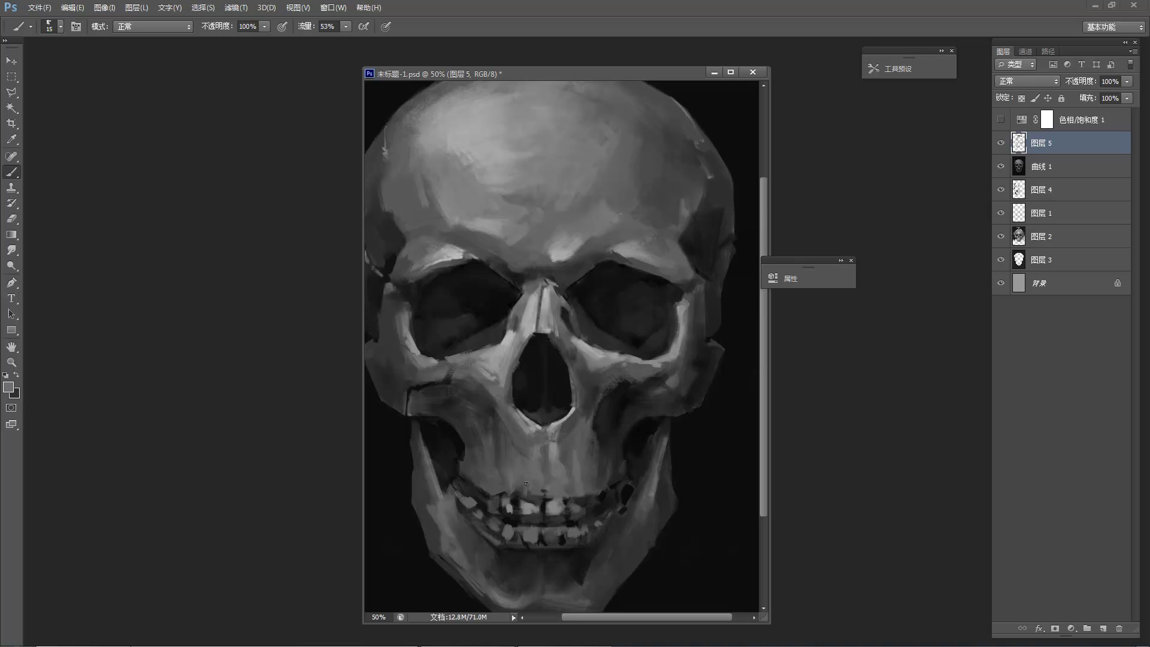
pyautogui.moveTo(531, 475); pyautogui.dragTo(533, 491)
pyautogui.press('z')
pyautogui.keyDown('alt'); pyautogui.click(552, 397); pyautogui.keyUp('alt')
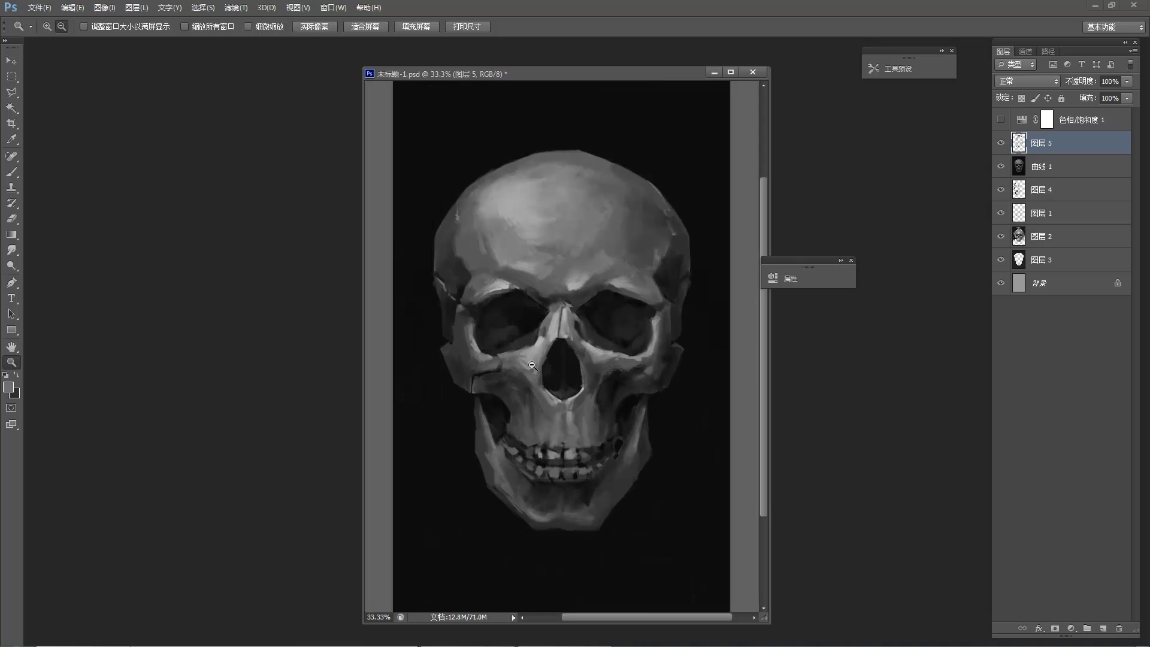
pyautogui.keyDown('alt'); pyautogui.click(551, 397); pyautogui.keyUp('alt')
pyautogui.keyDown('alt'); pyautogui.click(552, 397); pyautogui.keyUp('alt')
# Blend sampled greys across the upper jaw between the nose opening and the teeth with a 15 px brush.
pyautogui.press('b')
pyautogui.press('z')
pyautogui.click(584, 371)
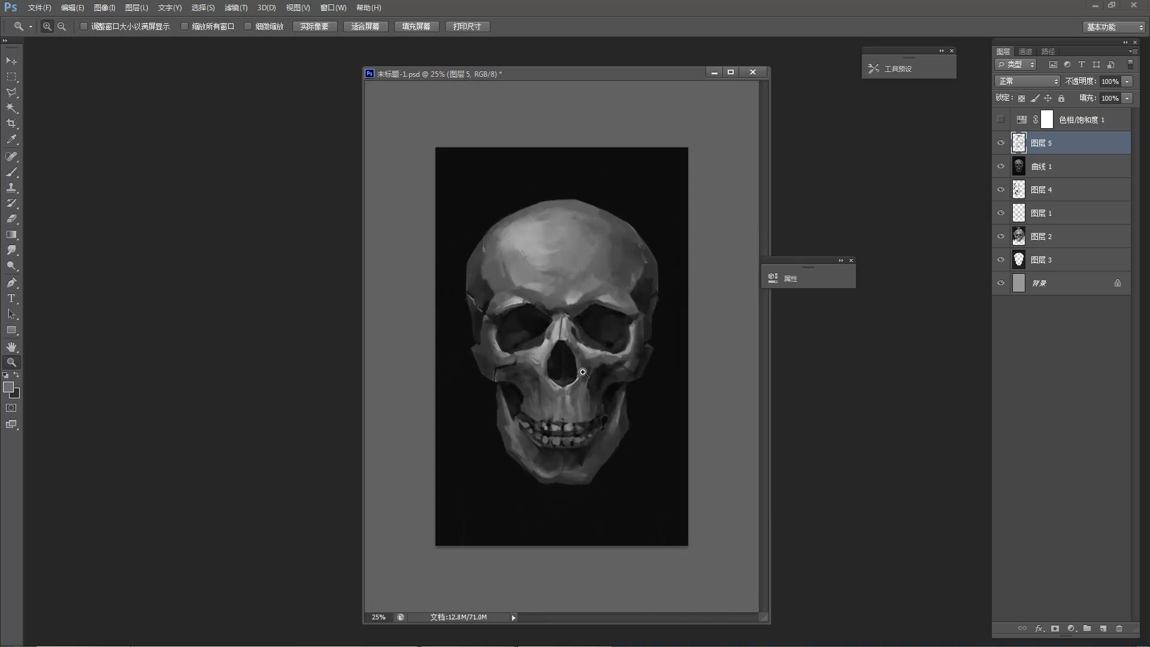
pyautogui.click(584, 372)
pyautogui.click(584, 371)
pyautogui.press('b')
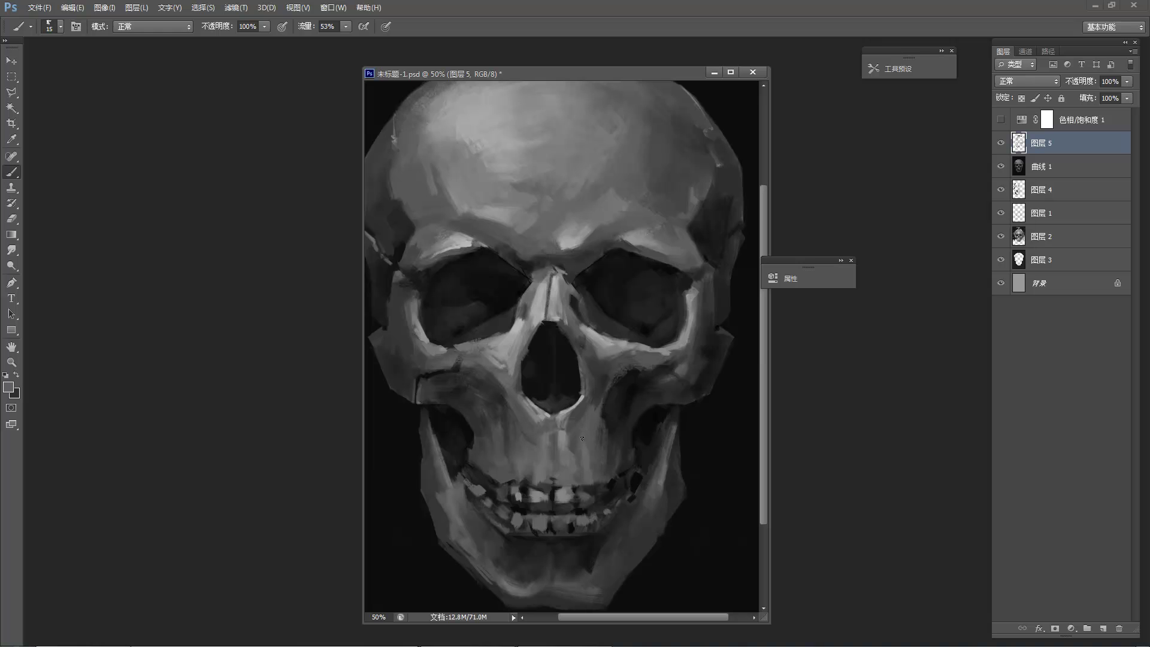
pyautogui.keyDown('alt'); pyautogui.click(523, 443); pyautogui.keyUp('alt')
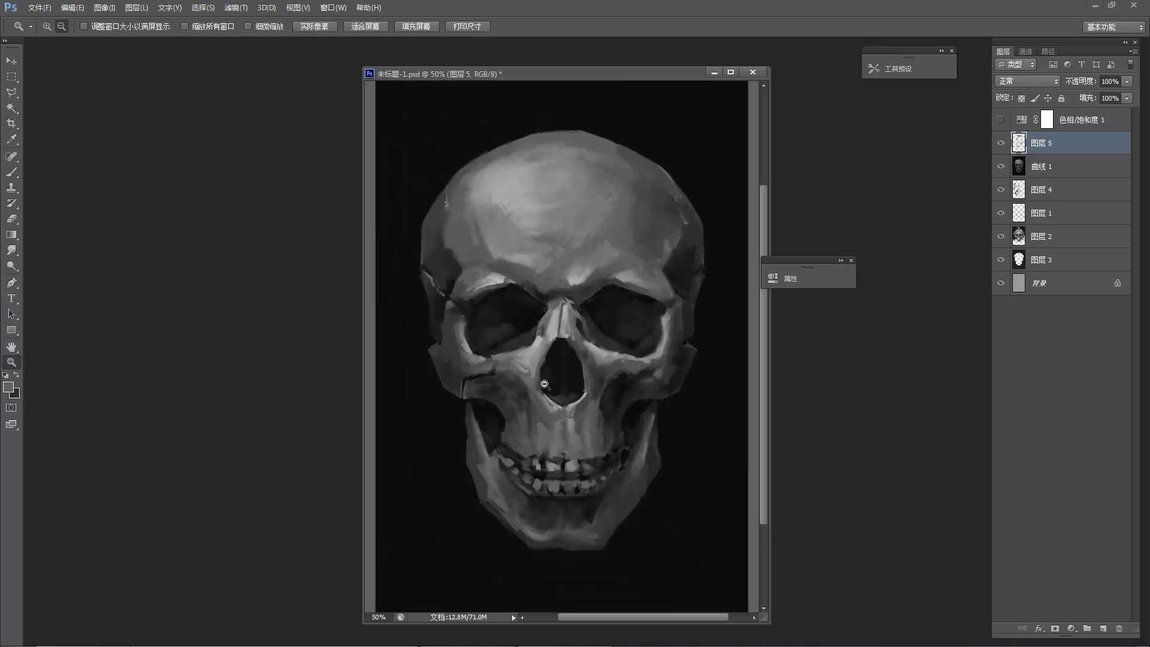
# Examine the whole skull at several reduced sizes to judge its overall tones.
pyautogui.keyDown('alt'); pyautogui.click(521, 434); pyautogui.keyUp('alt')
pyautogui.keyDown('alt'); pyautogui.click(521, 434); pyautogui.keyUp('alt')
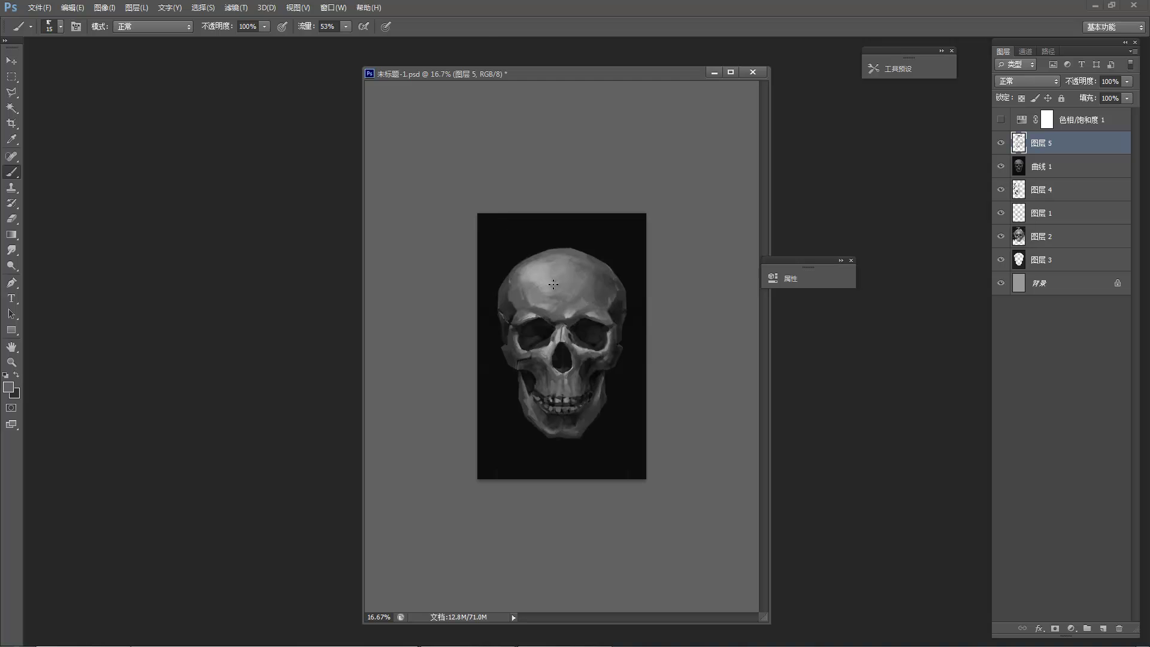
pyautogui.keyDown('ctrl'); pyautogui.click(561, 386); pyautogui.keyUp('ctrl')
pyautogui.keyDown('ctrl'); pyautogui.click(511, 323); pyautogui.keyUp('ctrl')
pyautogui.keyDown('alt'); pyautogui.click(516, 304); pyautogui.keyUp('alt')
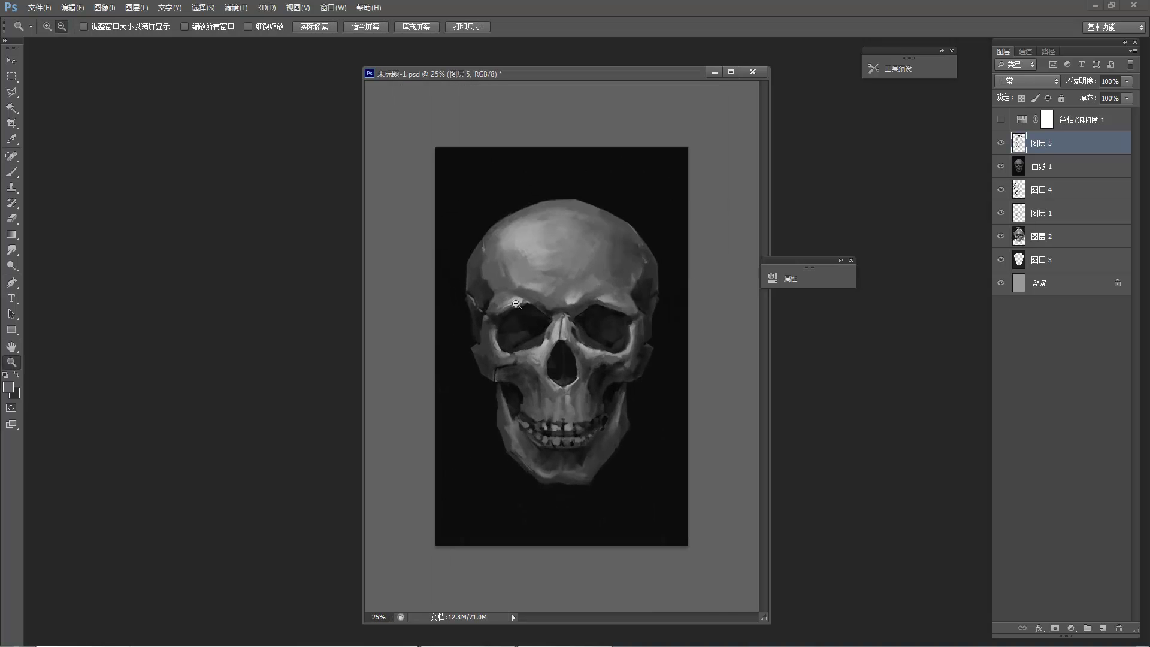
pyautogui.keyDown('alt'); pyautogui.click(516, 303); pyautogui.keyUp('alt')
pyautogui.keyDown('alt'); pyautogui.click(516, 303); pyautogui.keyUp('alt')
pyautogui.press('b')
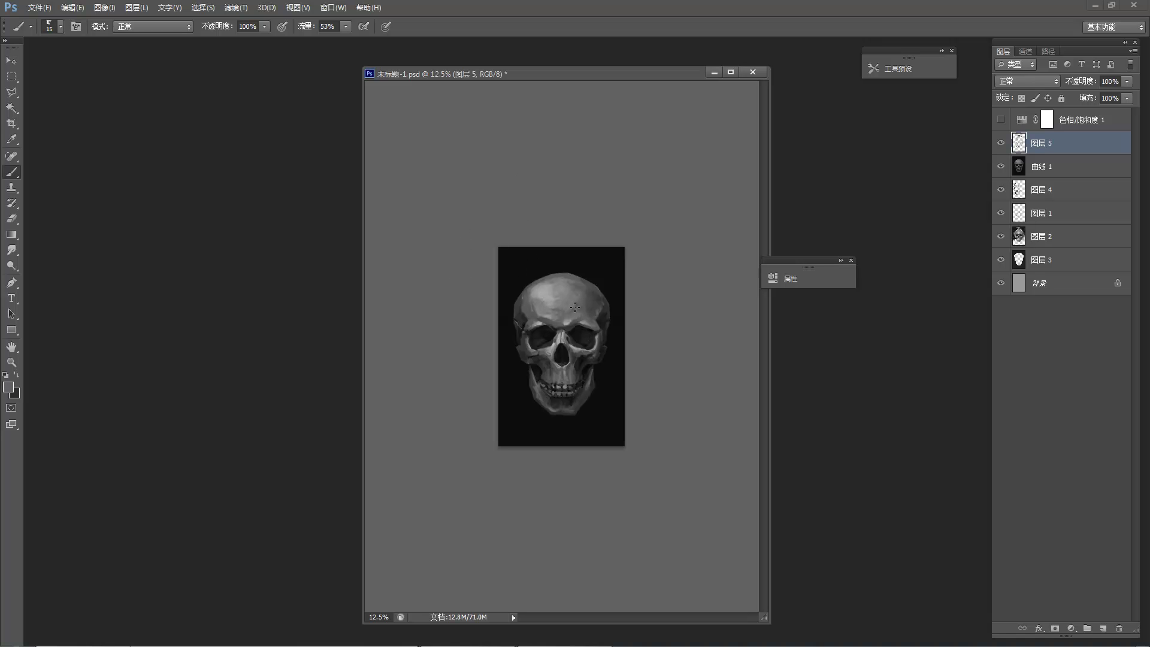
pyautogui.press('z')
pyautogui.click(538, 279)
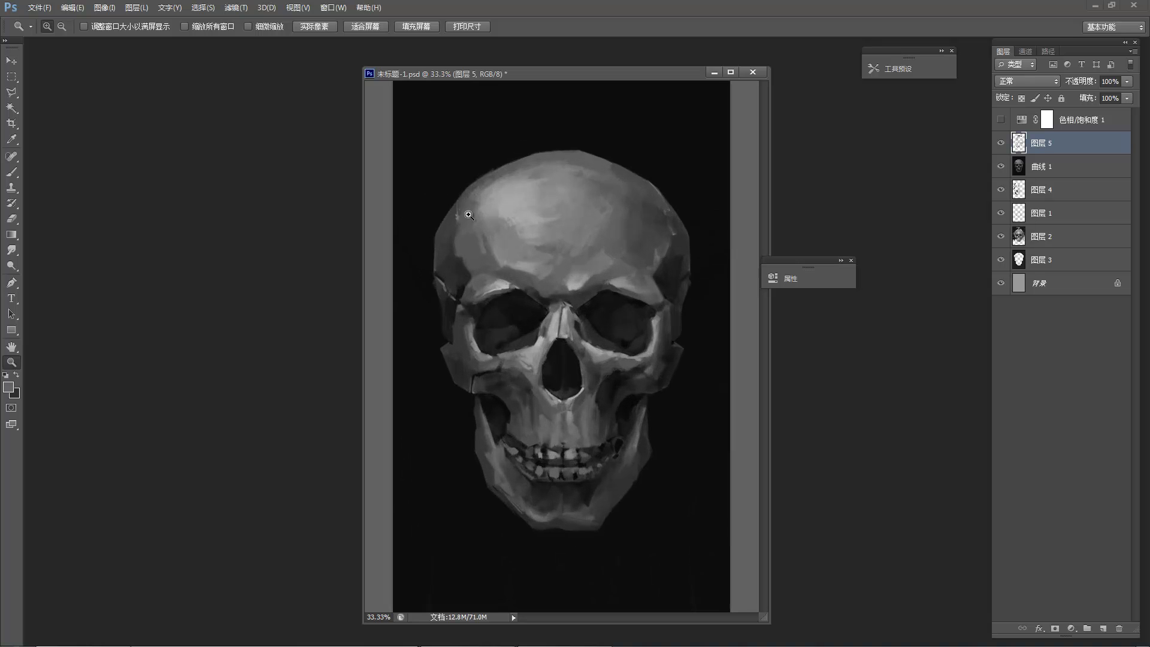
# Stamp all visible layers into a new merged layer above the painting layers.
pyautogui.press('b')
pyautogui.press('r')
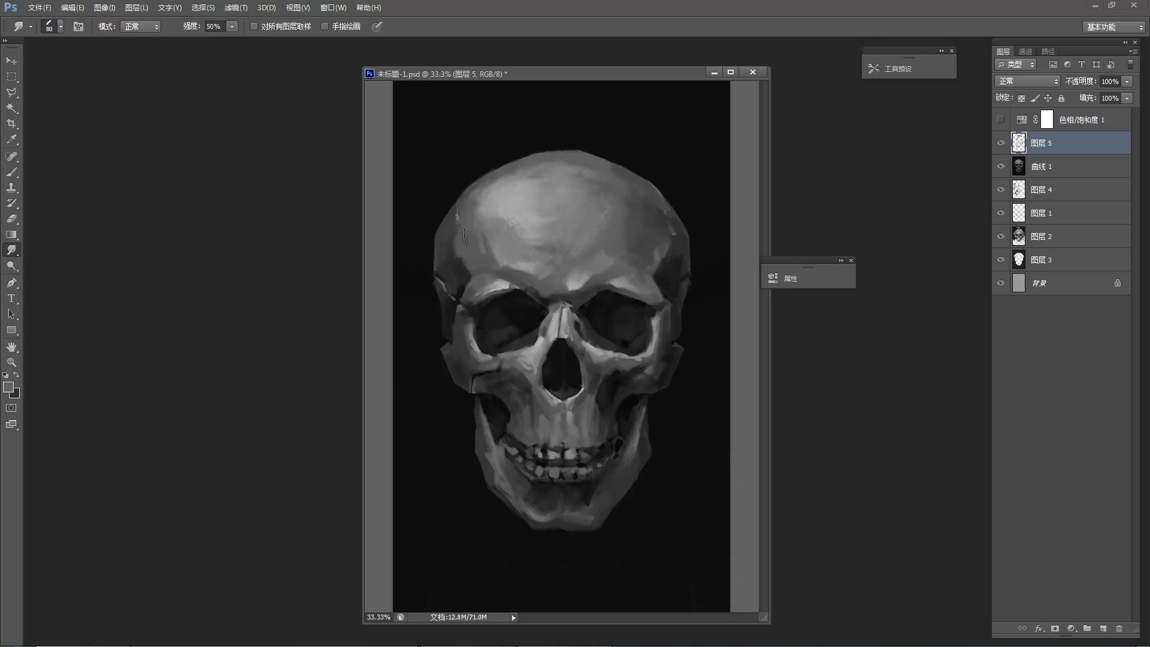
pyautogui.hotkey('ctrl', 'shift', 'alt', 'e')
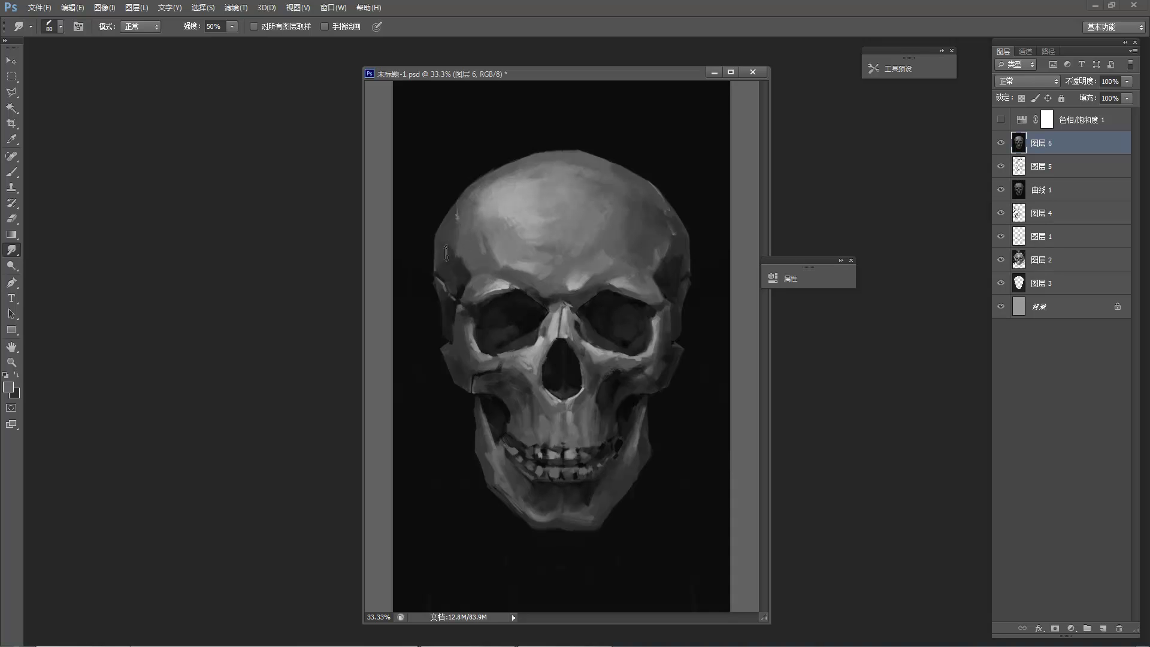
# Smooth the tones along the right-hand side of the cranium and temple on the merged layer.
pyautogui.press('b')
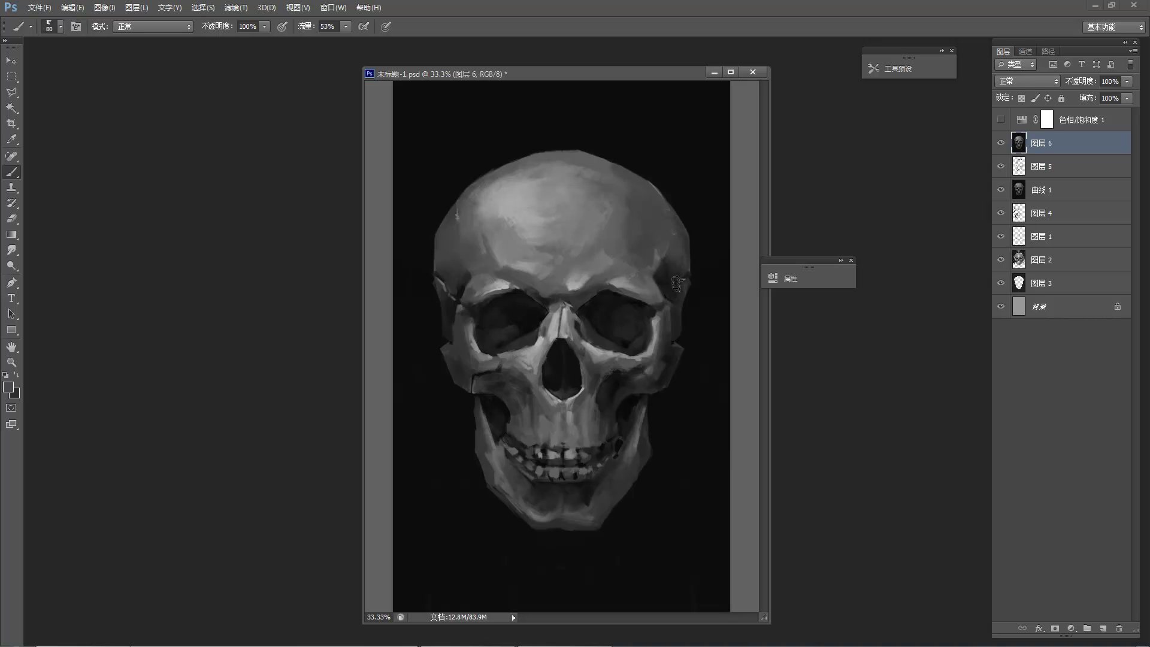
pyautogui.hotkey('alt', 'space')
pyautogui.keyDown('alt'); pyautogui.click(682, 185); pyautogui.keyUp('alt')
pyautogui.keyDown('alt'); pyautogui.click(681, 185); pyautogui.keyUp('alt')
pyautogui.keyDown('alt'); pyautogui.click(682, 185); pyautogui.keyUp('alt')
pyautogui.hotkey('ctrl', 'space')
pyautogui.keyDown('ctrl'); pyautogui.click(617, 285); pyautogui.keyUp('ctrl')
pyautogui.keyDown('ctrl'); pyautogui.click(616, 284); pyautogui.keyUp('ctrl')
pyautogui.keyDown('ctrl'); pyautogui.click(615, 284); pyautogui.keyUp('ctrl')
pyautogui.click(615, 284)
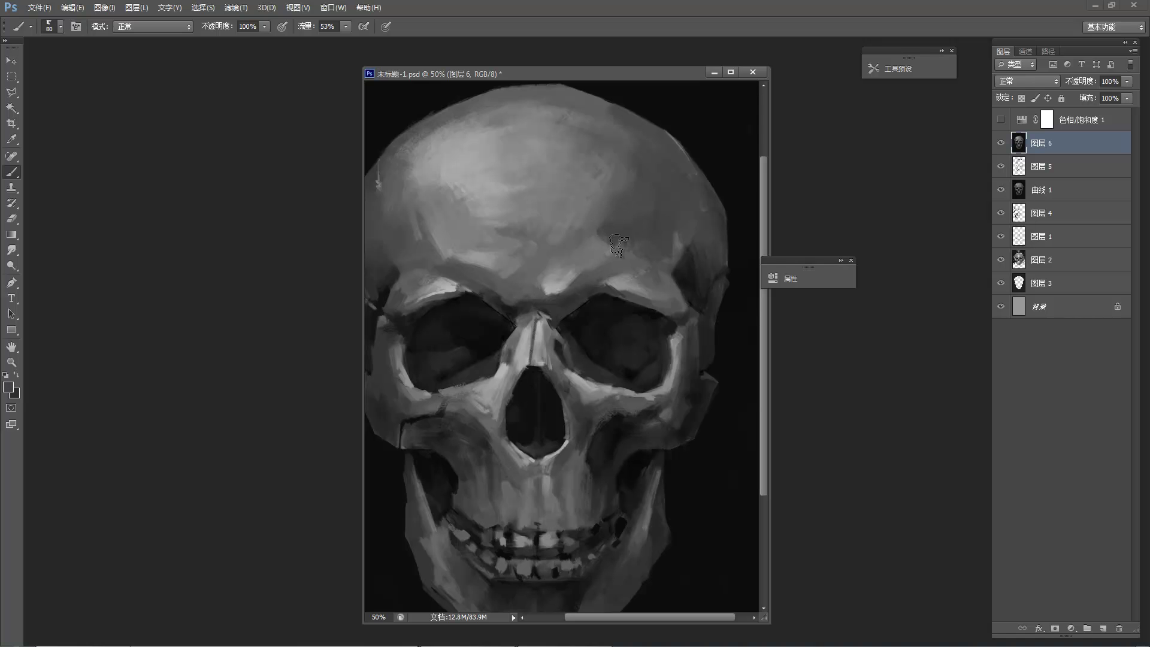
# Even out the grey tones on the right-hand part of the forehead with a large brush.
pyautogui.keyDown('alt'); pyautogui.click(657, 188); pyautogui.keyUp('alt')
pyautogui.keyDown('alt'); pyautogui.click(656, 187); pyautogui.keyUp('alt')
pyautogui.keyDown('alt'); pyautogui.click(641, 171); pyautogui.keyUp('alt')
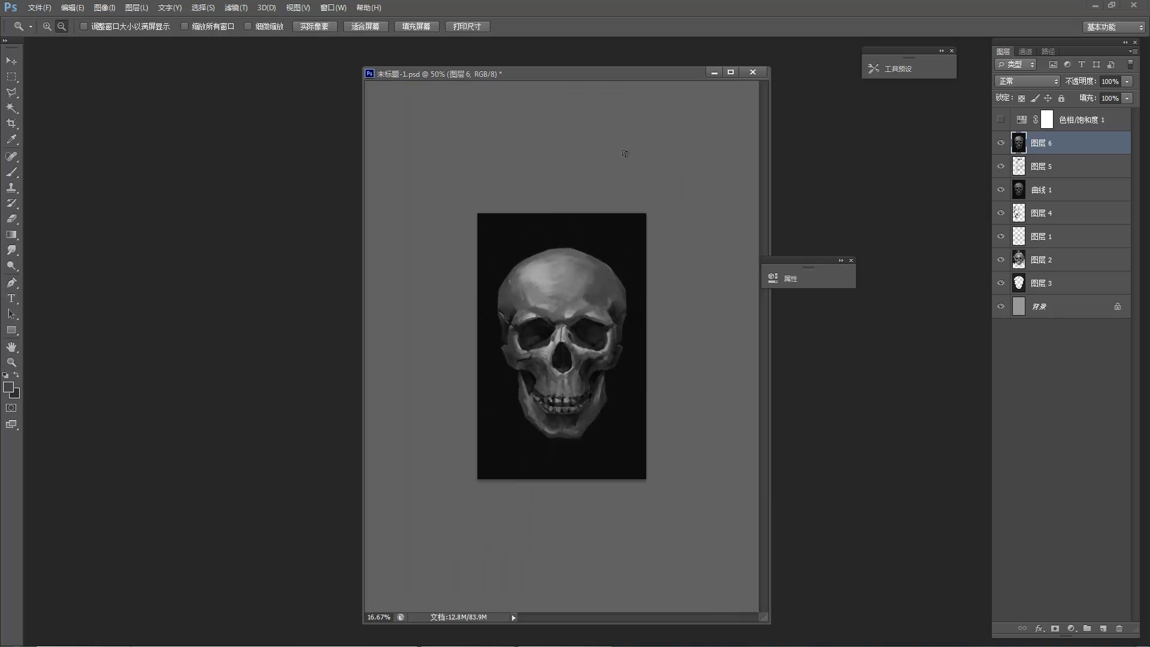
pyautogui.keyDown('ctrl'); pyautogui.click(589, 275); pyautogui.keyUp('ctrl')
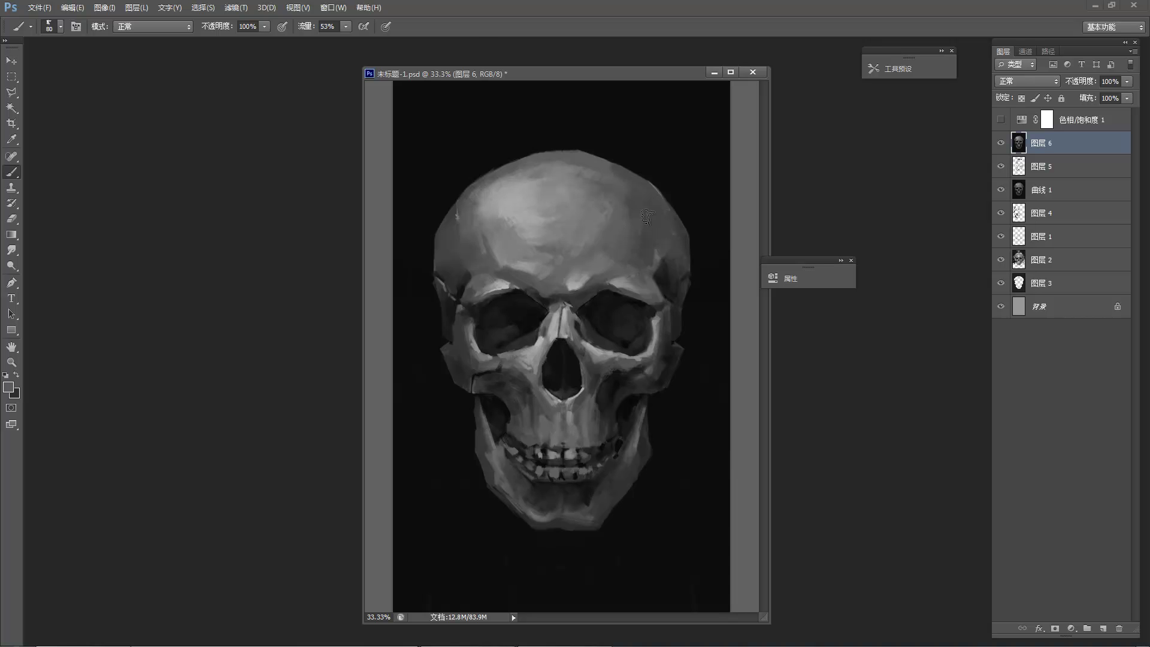
pyautogui.keyDown('alt'); pyautogui.click(664, 178); pyautogui.keyUp('alt')
pyautogui.keyDown('alt'); pyautogui.click(664, 178); pyautogui.keyUp('alt')
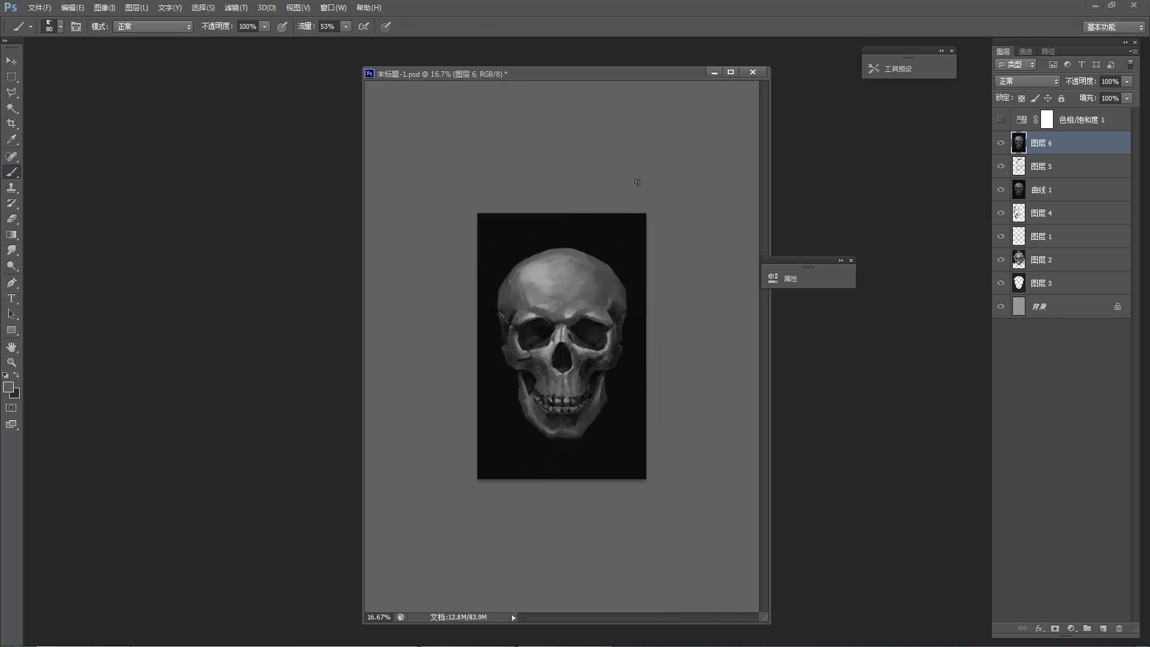
pyautogui.keyDown('ctrl'); pyautogui.click(591, 216); pyautogui.keyUp('ctrl')
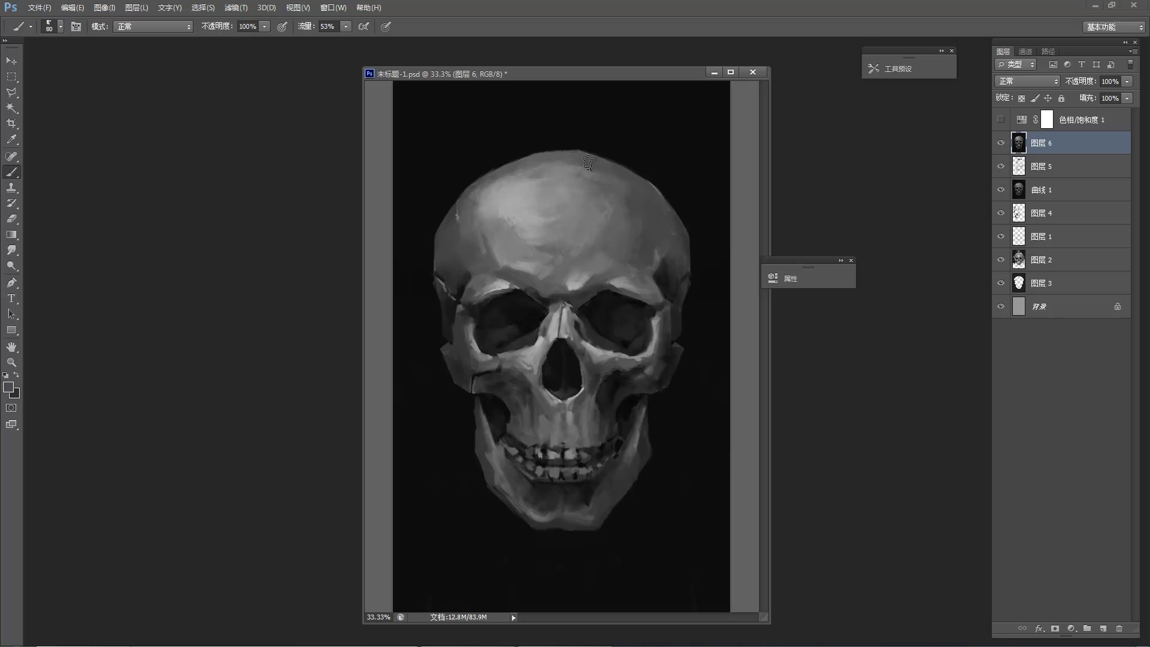
pyautogui.keyDown('alt'); pyautogui.click(596, 147); pyautogui.keyUp('alt')
pyautogui.moveTo(595, 145); pyautogui.dragTo(649, 167)
pyautogui.moveTo(585, 142); pyautogui.dragTo(672, 191)
pyautogui.hotkey('ctrl', 'alt', 'z')
pyautogui.hotkey('ctrl', 'alt', 'z')
# Blend sampled mid and light greys across the left-hand side of the forehead around its highlight.
pyautogui.keyDown('alt'); pyautogui.click(502, 237); pyautogui.keyUp('alt')
pyautogui.keyDown('alt'); pyautogui.click(489, 249); pyautogui.keyUp('alt')
pyautogui.moveTo(487, 243)
pyautogui.mouseDown()
pyautogui.moveTo(490, 252)
pyautogui.moveTo(480, 231)
pyautogui.moveTo(489, 254)
pyautogui.moveTo(501, 251)
pyautogui.moveTo(494, 261)
pyautogui.mouseUp()
pyautogui.keyDown('alt'); pyautogui.click(495, 239); pyautogui.keyUp('alt')
pyautogui.keyDown('alt'); pyautogui.click(508, 243); pyautogui.keyUp('alt')
pyautogui.keyDown('alt'); pyautogui.click(472, 221); pyautogui.keyUp('alt')
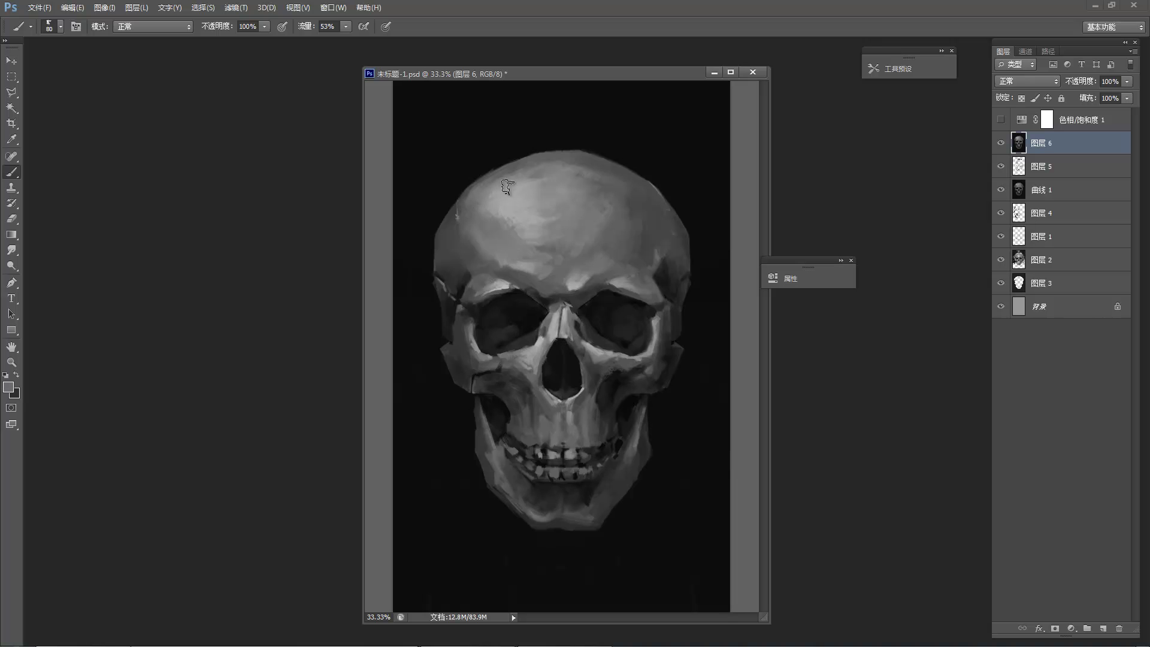
pyautogui.press('z')
pyautogui.keyDown('alt'); pyautogui.click(511, 214); pyautogui.keyUp('alt')
pyautogui.keyDown('alt'); pyautogui.click(511, 213); pyautogui.keyUp('alt')
pyautogui.keyDown('alt'); pyautogui.click(511, 213); pyautogui.keyUp('alt')
pyautogui.keyDown('alt'); pyautogui.click(511, 213); pyautogui.keyUp('alt')
pyautogui.press('b')
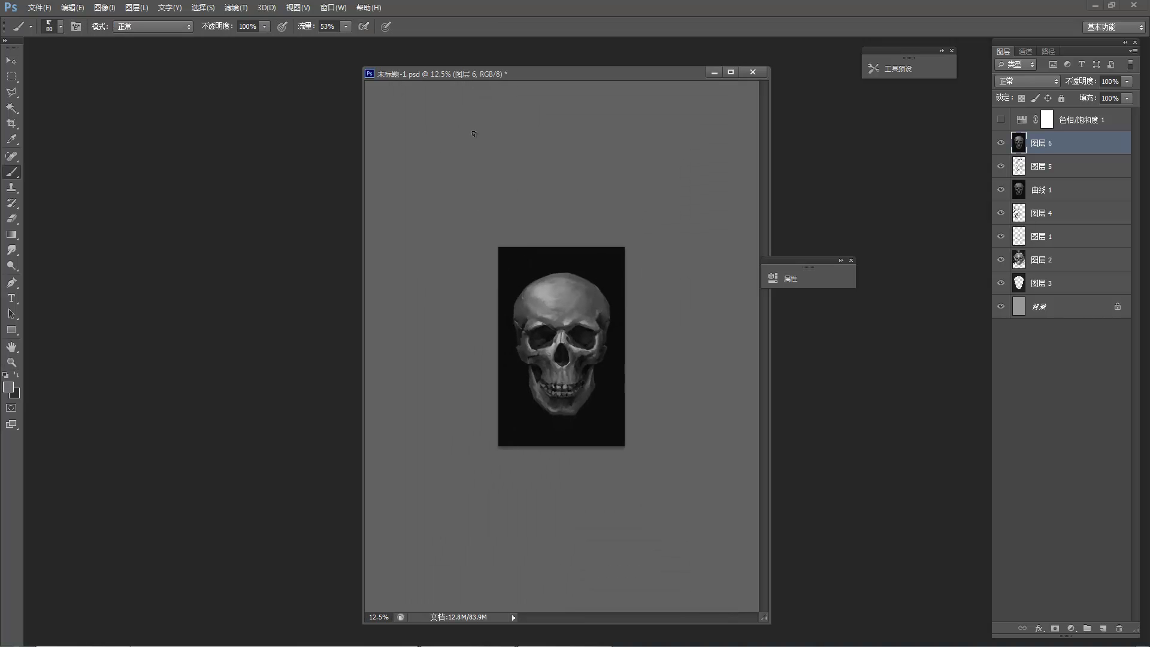
# Soften the upper edge of the forehead highlight with light greys sampled from the surrounding bone.
pyautogui.press('z')
pyautogui.click(551, 273)
pyautogui.click(502, 207)
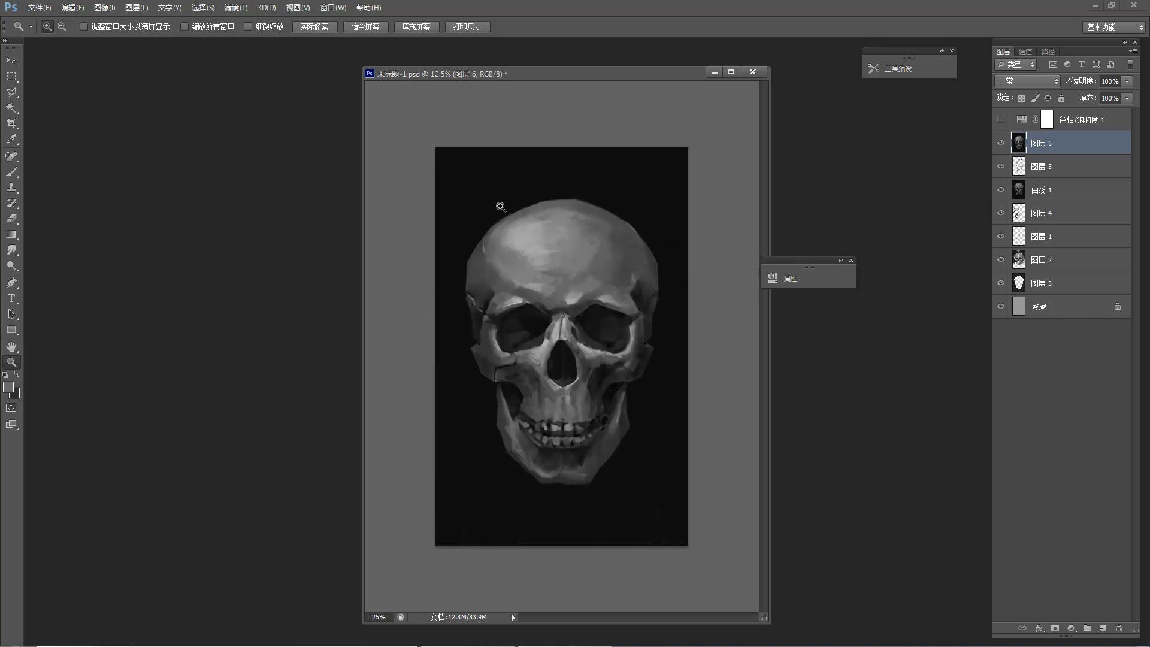
pyautogui.click(501, 206)
pyautogui.press('b')
pyautogui.keyDown('alt'); pyautogui.click(517, 175); pyautogui.keyUp('alt')
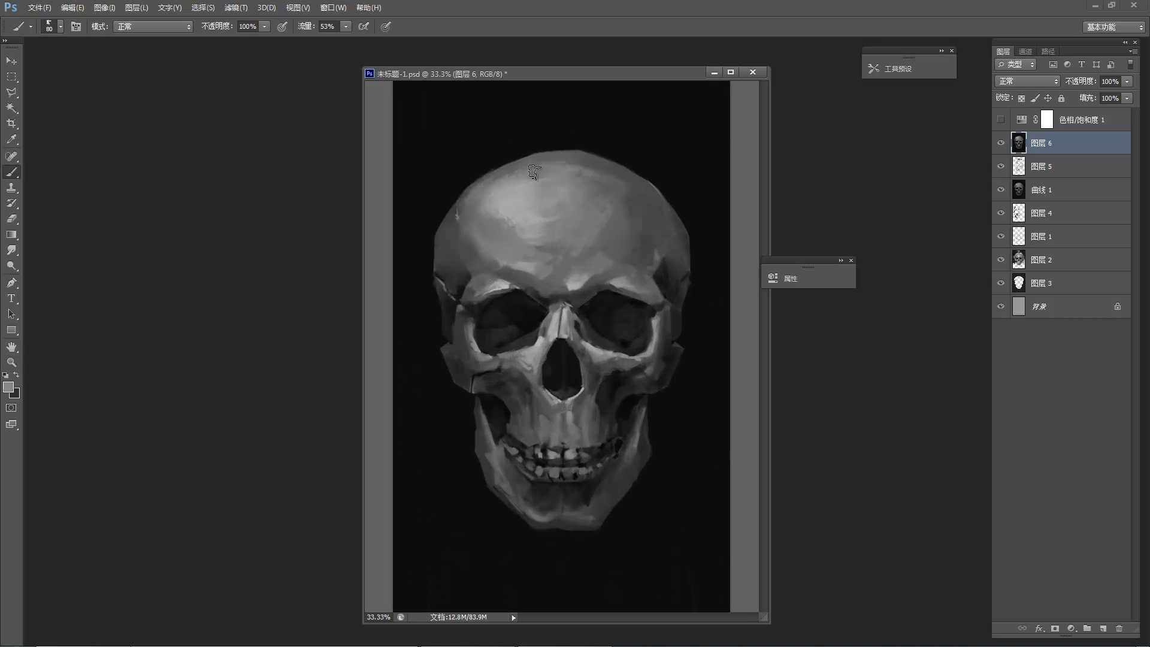
pyautogui.moveTo(522, 173); pyautogui.dragTo(572, 172)
pyautogui.keyDown('alt'); pyautogui.click(520, 182); pyautogui.keyUp('alt')
pyautogui.keyDown('alt'); pyautogui.click(582, 207); pyautogui.keyUp('alt')
pyautogui.moveTo(552, 177)
pyautogui.mouseDown()
pyautogui.moveTo(584, 180)
pyautogui.moveTo(540, 179)
pyautogui.mouseUp()
pyautogui.keyDown('alt'); pyautogui.click(579, 162); pyautogui.keyUp('alt')
# Examine the whole skull at thumbnail size, followed by the top of the cranium up close.
pyautogui.keyDown('alt'); pyautogui.click(554, 131); pyautogui.keyUp('alt')
pyautogui.keyDown('alt'); pyautogui.click(555, 131); pyautogui.keyUp('alt')
pyautogui.keyDown('alt'); pyautogui.click(554, 132); pyautogui.keyUp('alt')
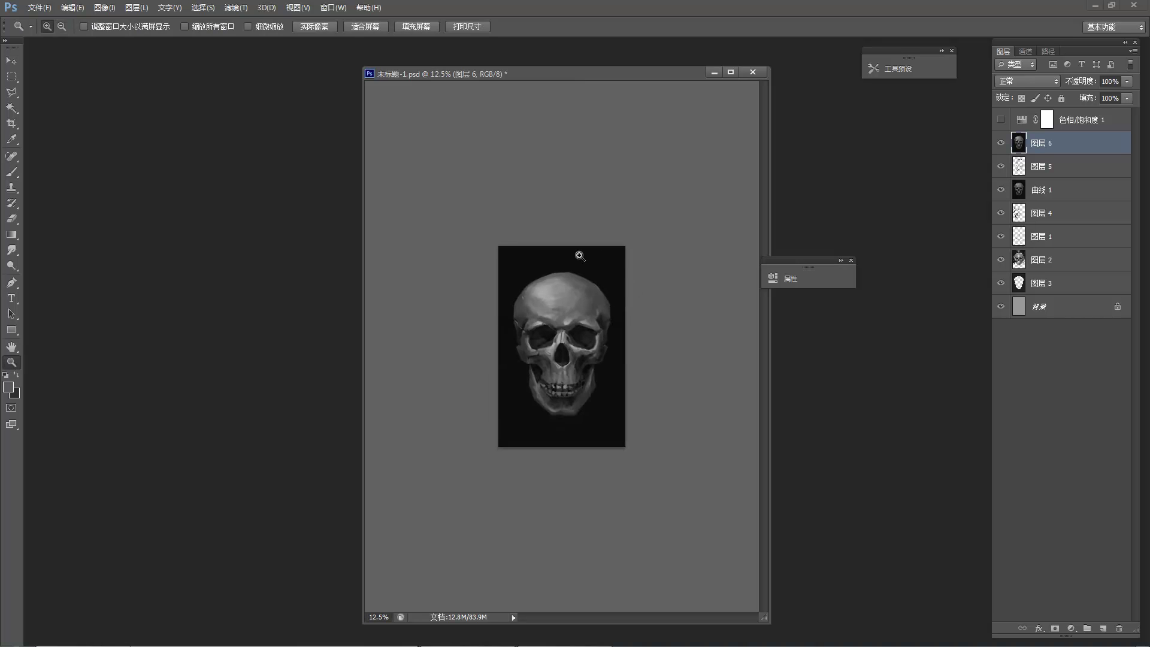
pyautogui.keyDown('ctrl'); pyautogui.click(578, 254); pyautogui.keyUp('ctrl')
pyautogui.keyDown('ctrl'); pyautogui.click(558, 200); pyautogui.keyUp('ctrl')
pyautogui.keyDown('ctrl'); pyautogui.click(558, 194); pyautogui.keyUp('ctrl')
pyautogui.keyDown('ctrl'); pyautogui.click(564, 174); pyautogui.keyUp('ctrl')
pyautogui.click(565, 175)
pyautogui.press('b')
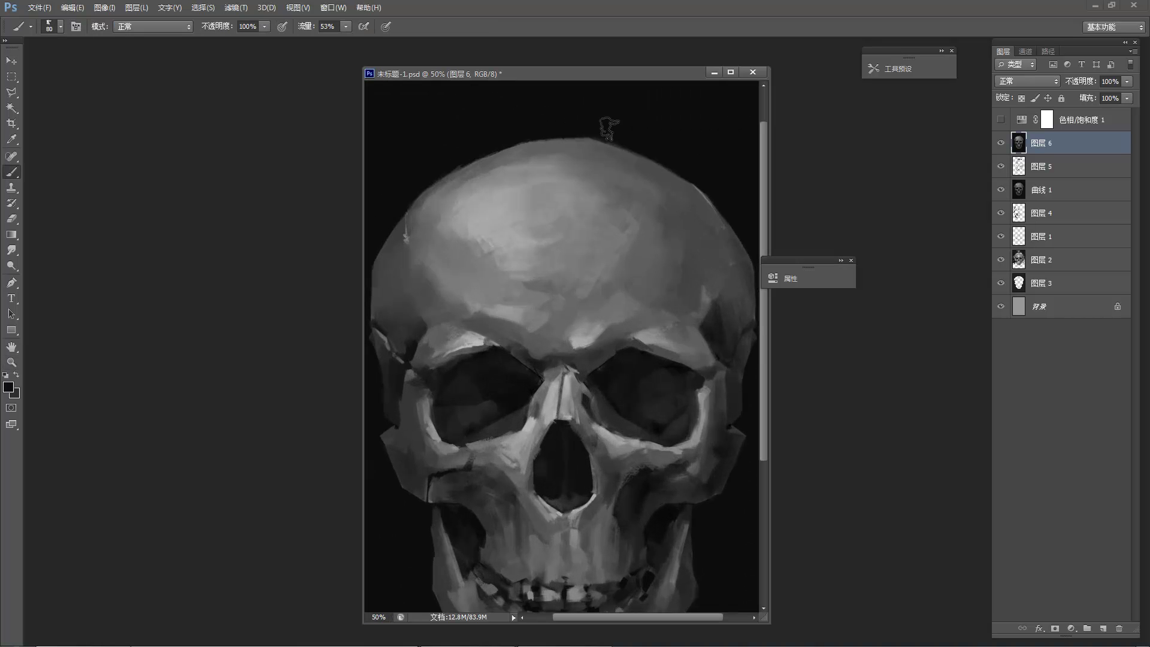
pyautogui.click(557, 637)
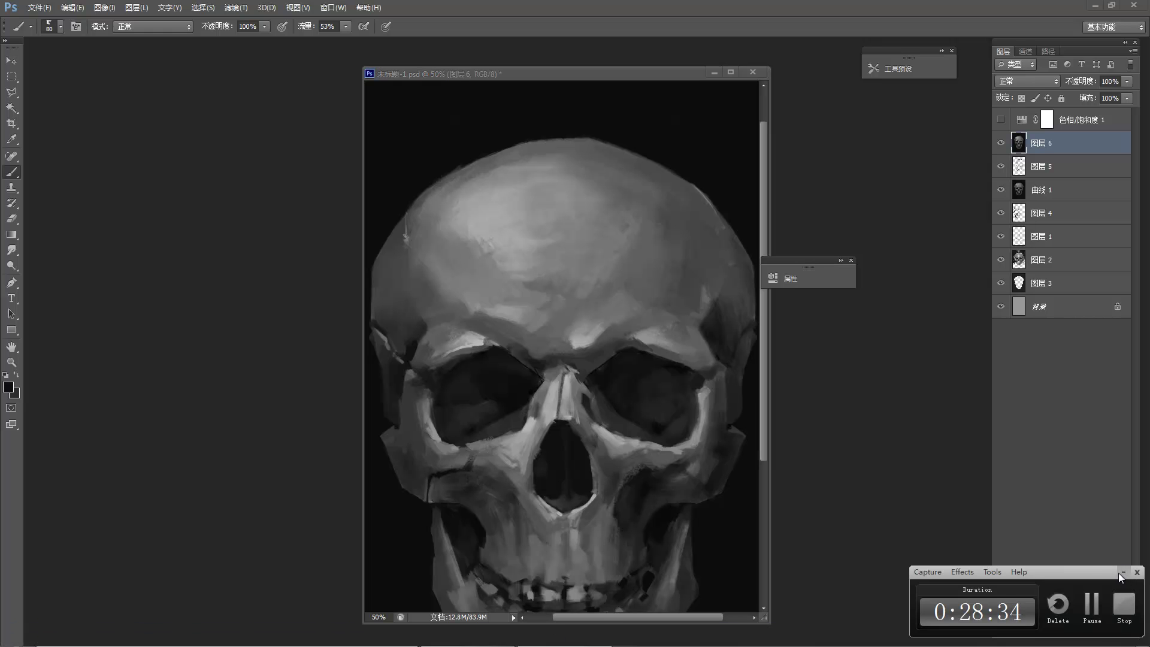
pyautogui.click(1121, 573)
# Touch up the bone just below the nasal opening with sampled greys and a size 20 brush.
pyautogui.scroll(-5, 605, 443)
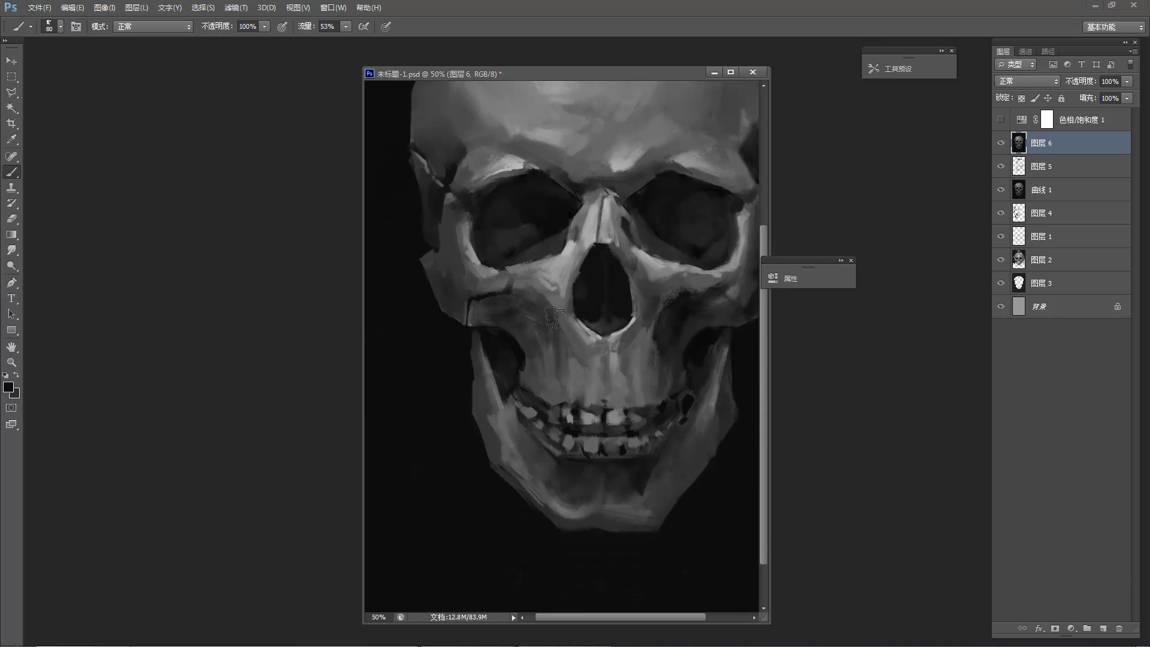
pyautogui.keyDown('alt'); pyautogui.click(600, 336); pyautogui.keyUp('alt')
pyautogui.keyDown('alt'); pyautogui.click(578, 362); pyautogui.keyUp('alt')
pyautogui.hotkey('ctrl', '-')
pyautogui.hotkey('ctrl', '-')
pyautogui.hotkey('ctrl', '-')
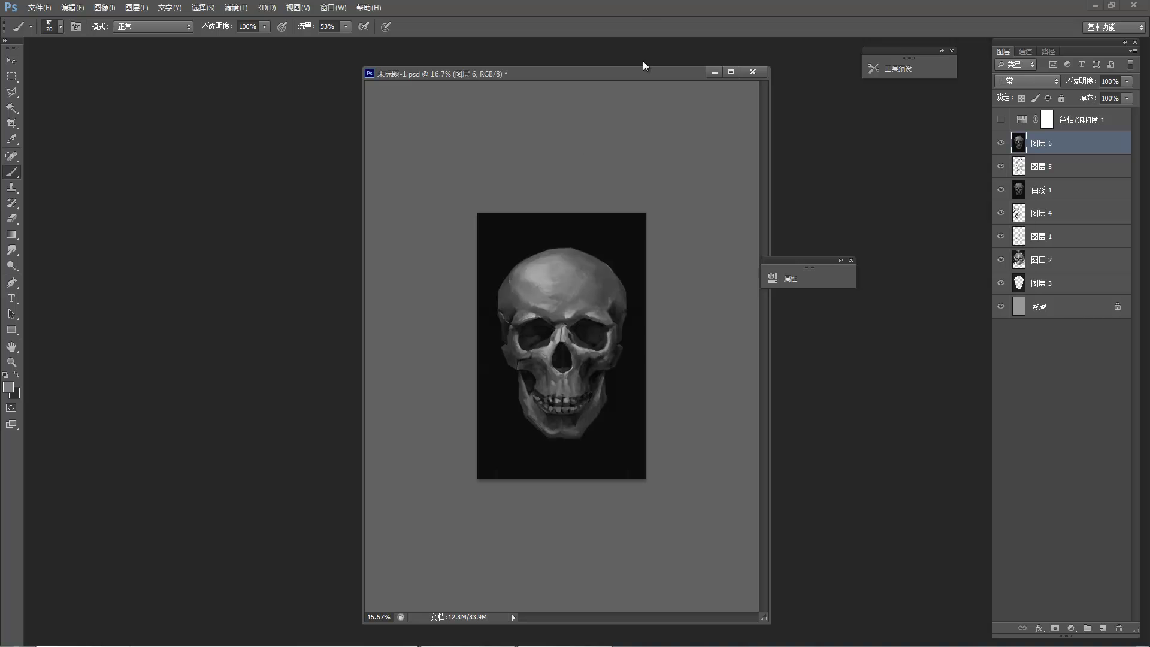
# Rework the right-hand upper teeth and the gaps around them with tones sampled from the nearby tooth row.
pyautogui.hotkey('ctrl', '+')
pyautogui.hotkey('ctrl', '+')
pyautogui.hotkey('ctrl', '+')
pyautogui.hotkey('ctrl', '+')
pyautogui.keyDown('alt'); pyautogui.click(587, 461); pyautogui.keyUp('alt')
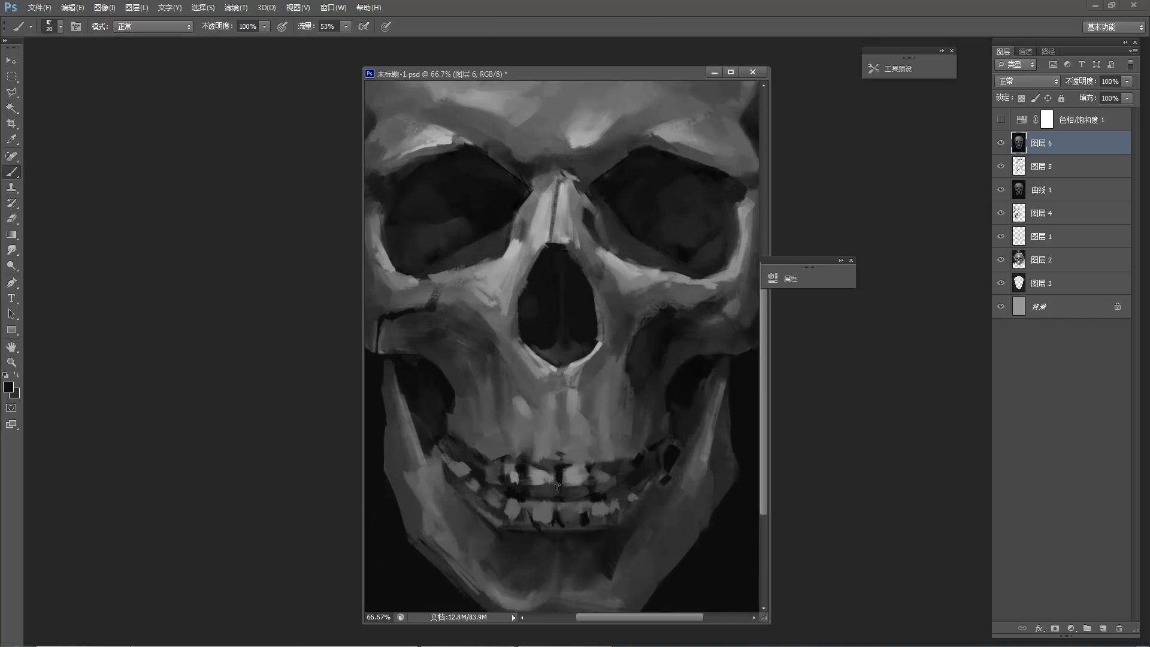
pyautogui.keyDown('alt'); pyautogui.click(605, 474); pyautogui.keyUp('alt')
pyautogui.keyDown('alt'); pyautogui.click(592, 468); pyautogui.keyUp('alt')
pyautogui.keyDown('alt'); pyautogui.click(606, 472); pyautogui.keyUp('alt')
pyautogui.moveTo(595, 466)
pyautogui.mouseDown()
pyautogui.moveTo(598, 481)
pyautogui.moveTo(645, 453)
pyautogui.mouseUp()
pyautogui.keyDown('alt'); pyautogui.click(640, 458); pyautogui.keyUp('alt')
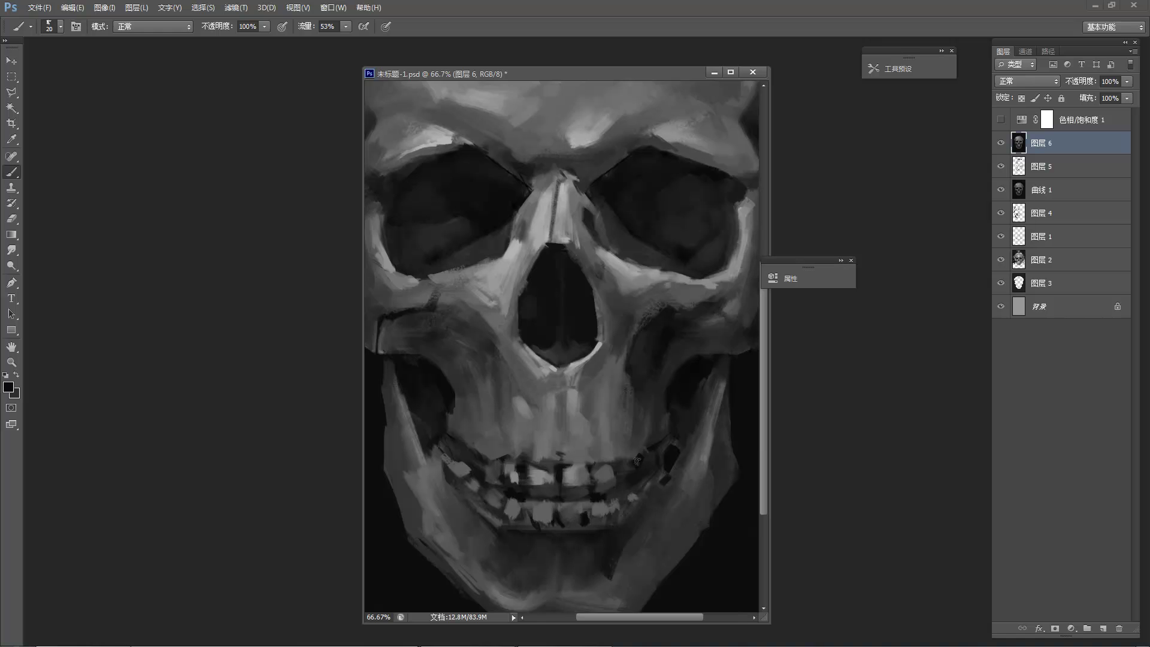
# Refine the lower outer rim of the right-hand eye socket with sampled greys.
pyautogui.keyDown('alt'); pyautogui.click(639, 391); pyautogui.keyUp('alt')
pyautogui.press('z')
pyautogui.keyDown('alt'); pyautogui.click(629, 344); pyautogui.keyUp('alt')
pyautogui.keyDown('alt'); pyautogui.click(589, 295); pyautogui.keyUp('alt')
pyautogui.keyDown('ctrl'); pyautogui.click(616, 344); pyautogui.keyUp('ctrl')
pyautogui.keyDown('ctrl'); pyautogui.click(616, 341); pyautogui.keyUp('ctrl')
pyautogui.keyDown('ctrl'); pyautogui.click(611, 326); pyautogui.keyUp('ctrl')
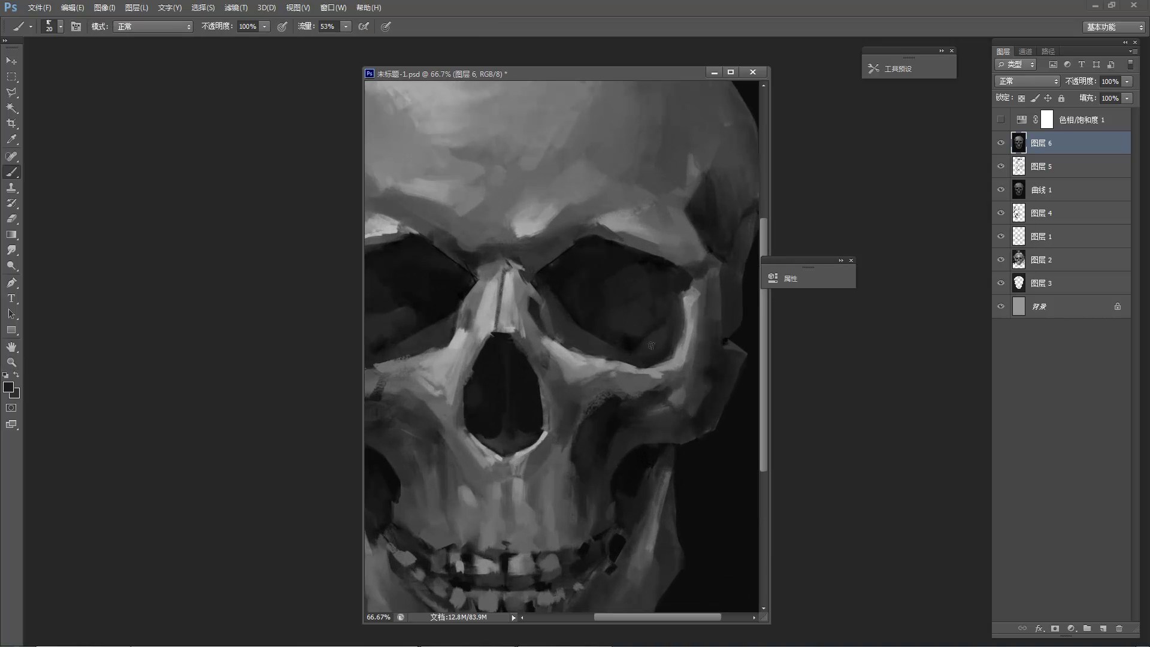
pyautogui.keyDown('alt'); pyautogui.click(510, 281); pyautogui.keyUp('alt')
pyautogui.moveTo(677, 357); pyautogui.dragTo(671, 350)
pyautogui.keyDown('alt'); pyautogui.click(673, 282); pyautogui.keyUp('alt')
pyautogui.keyDown('alt'); pyautogui.click(656, 270); pyautogui.keyUp('alt')
pyautogui.keyDown('alt'); pyautogui.click(636, 256); pyautogui.keyUp('alt')
pyautogui.keyDown('alt'); pyautogui.click(634, 252); pyautogui.keyUp('alt')
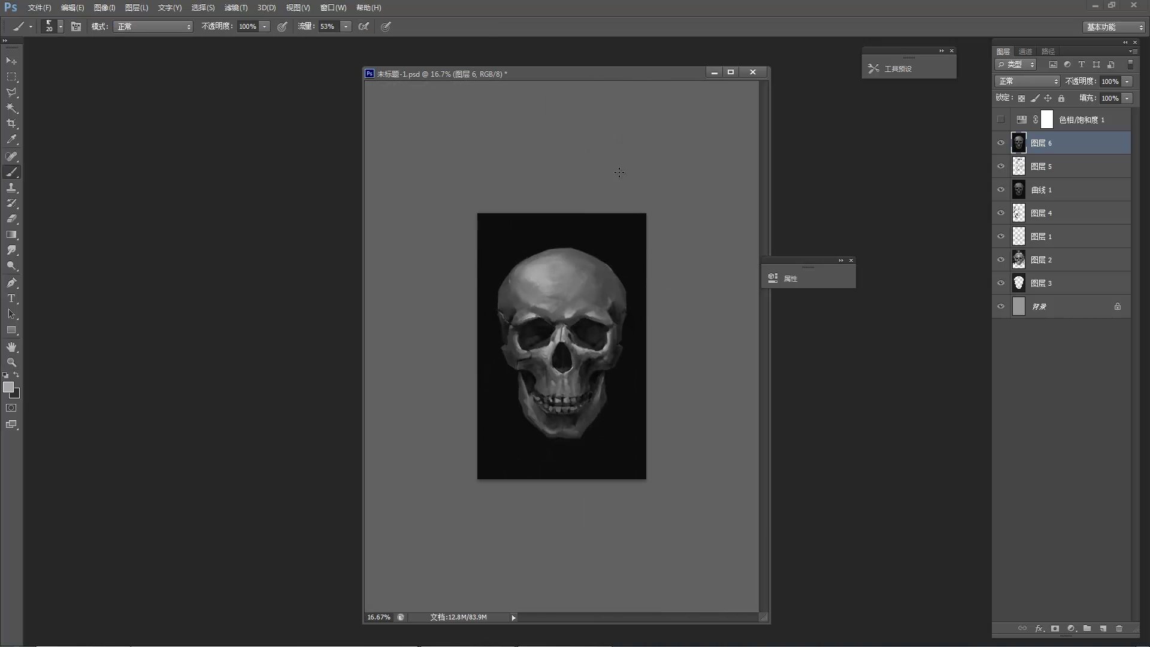
# Paint the left half of the nasal bone with a sampled light grey, from the bridge downwards.
pyautogui.keyDown('ctrl'); pyautogui.click(567, 347); pyautogui.keyUp('ctrl')
pyautogui.keyDown('ctrl'); pyautogui.click(527, 328); pyautogui.keyUp('ctrl')
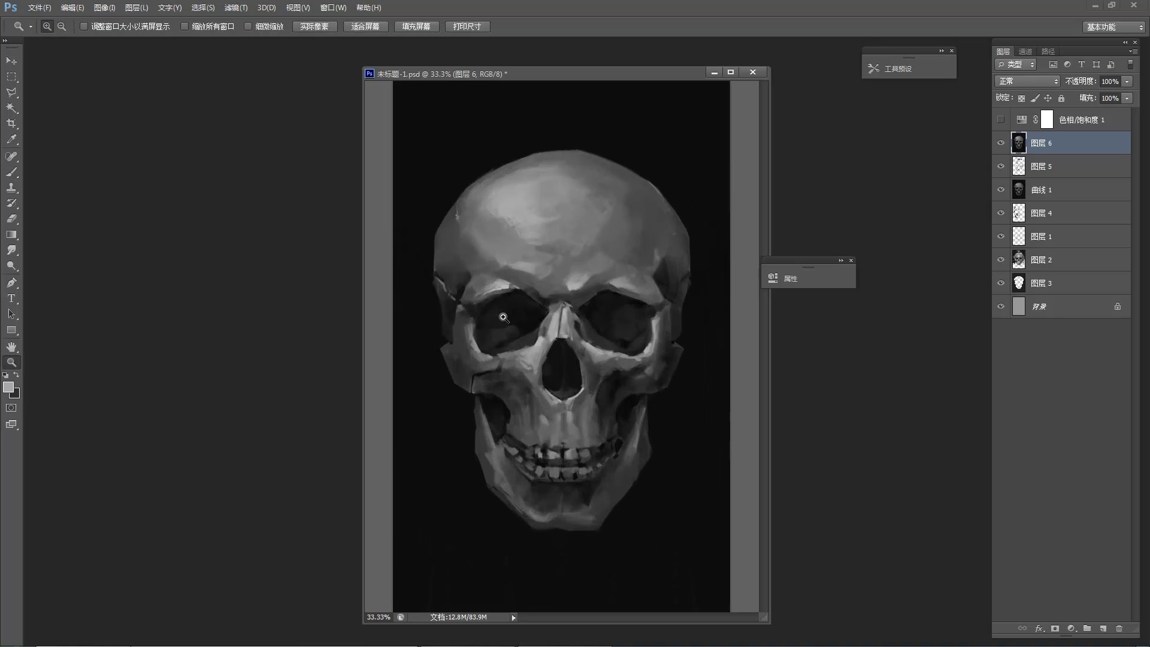
pyautogui.keyDown('ctrl'); pyautogui.click(489, 306); pyautogui.keyUp('ctrl')
pyautogui.hotkey('ctrl', 'space')
pyautogui.click(596, 303)
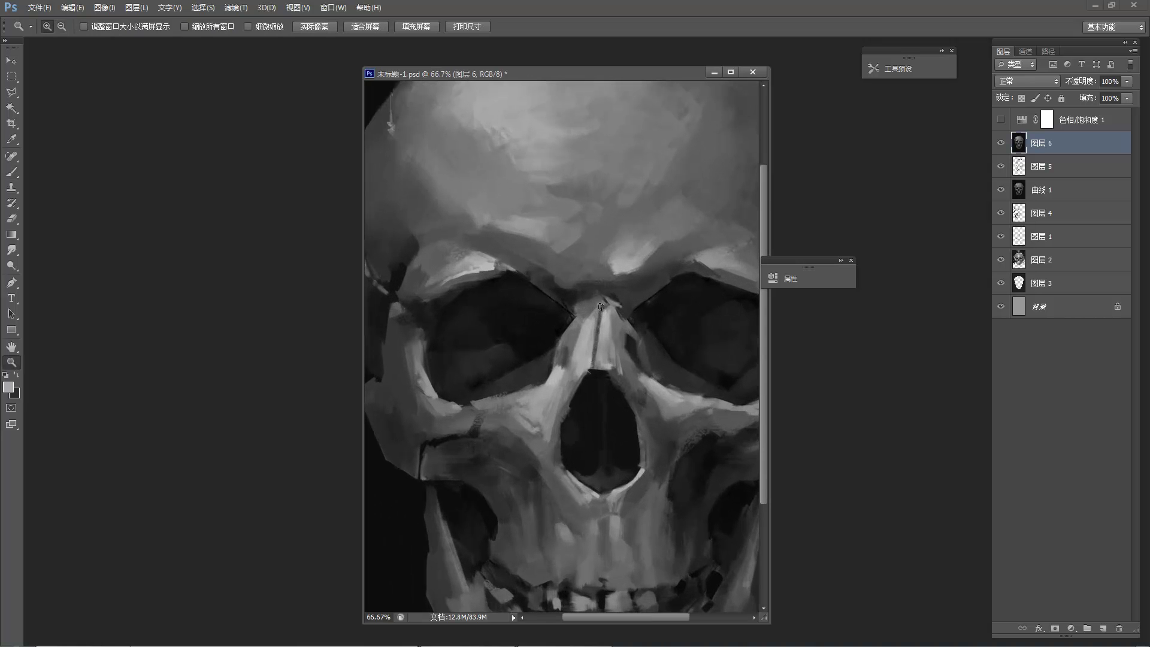
pyautogui.keyDown('alt'); pyautogui.click(597, 314); pyautogui.keyUp('alt')
pyautogui.moveTo(601, 308); pyautogui.dragTo(589, 340)
pyautogui.keyDown('alt'); pyautogui.click(591, 323); pyautogui.keyUp('alt')
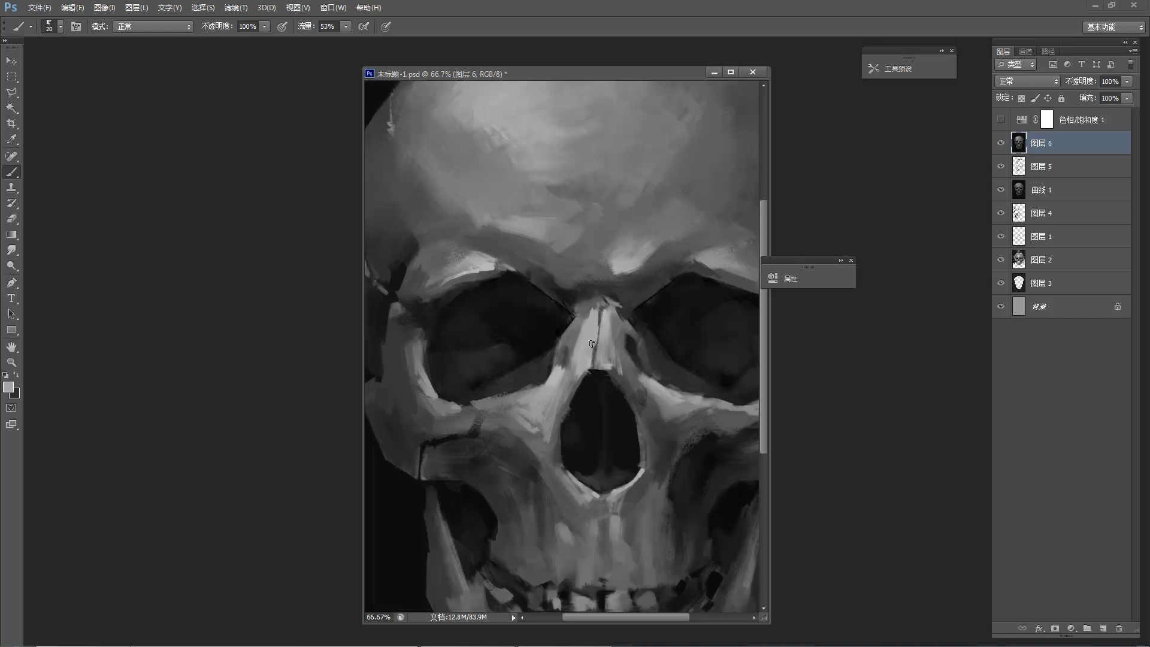
# Brighten the right half of the nasal bone beside the central crack with light greys sampled near the bridge.
pyautogui.keyDown('alt'); pyautogui.click(610, 308); pyautogui.keyUp('alt')
pyautogui.moveTo(609, 310); pyautogui.dragTo(603, 347)
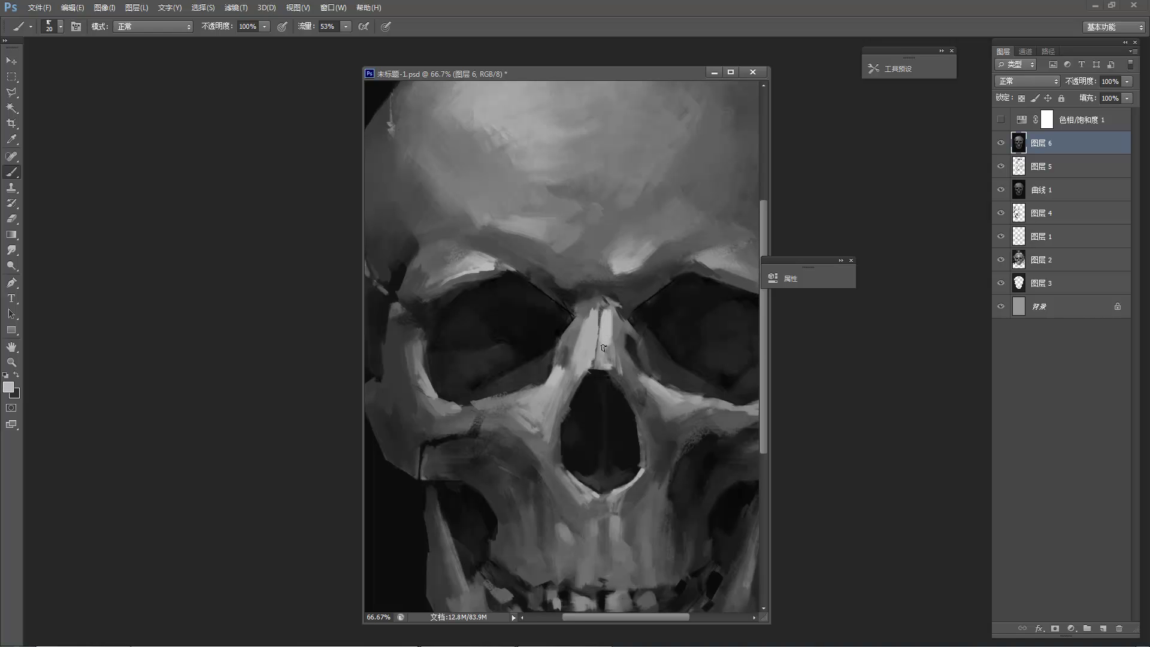
pyautogui.keyDown('alt'); pyautogui.click(611, 310); pyautogui.keyUp('alt')
pyautogui.keyDown('alt'); pyautogui.click(609, 316); pyautogui.keyUp('alt')
pyautogui.keyDown('alt'); pyautogui.click(614, 308); pyautogui.keyUp('alt')
pyautogui.moveTo(615, 307); pyautogui.dragTo(607, 350)
pyautogui.keyDown('alt'); pyautogui.click(610, 323); pyautogui.keyUp('alt')
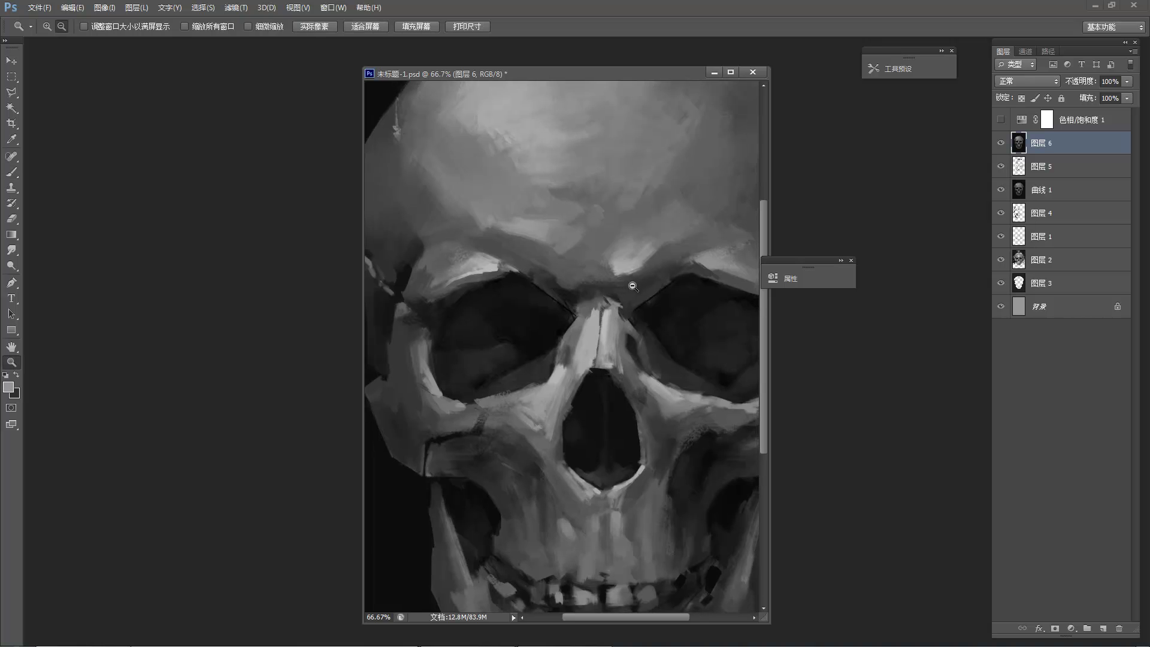
pyautogui.keyDown('alt'); pyautogui.click(631, 285); pyautogui.keyUp('alt')
pyautogui.keyDown('alt'); pyautogui.click(631, 285); pyautogui.keyUp('alt')
pyautogui.keyDown('alt'); pyautogui.click(631, 285); pyautogui.keyUp('alt')
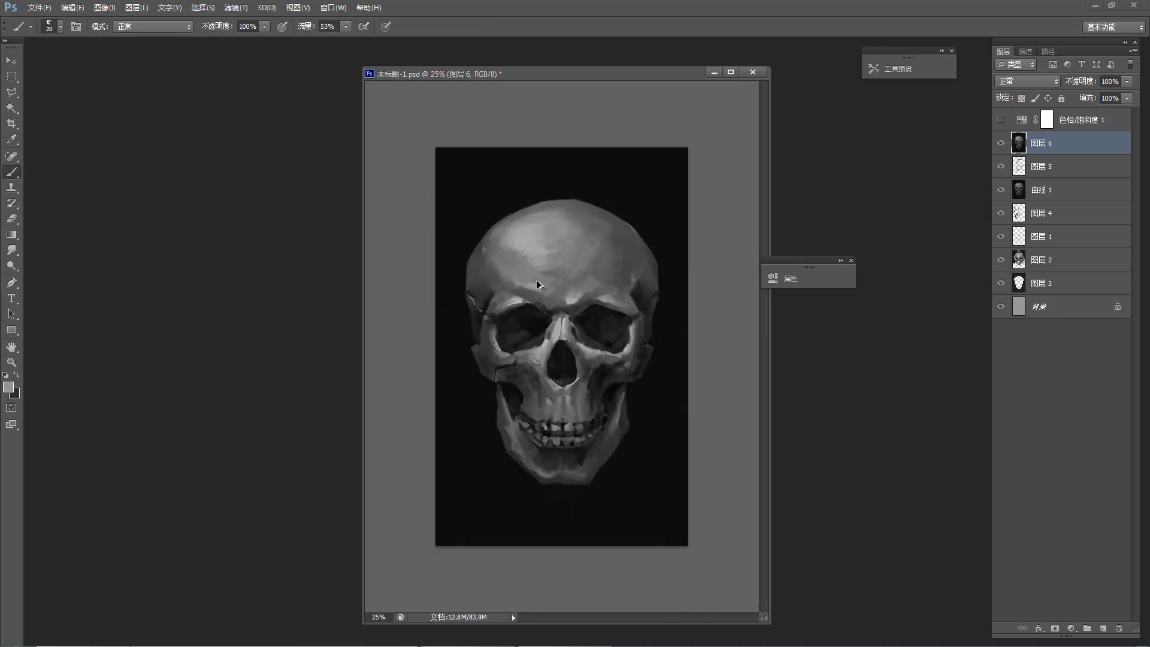
# Blend the left edge of the nasal bone above the nasal opening with a sampled mid grey.
pyautogui.keyDown('ctrl'); pyautogui.click(544, 302); pyautogui.keyUp('ctrl')
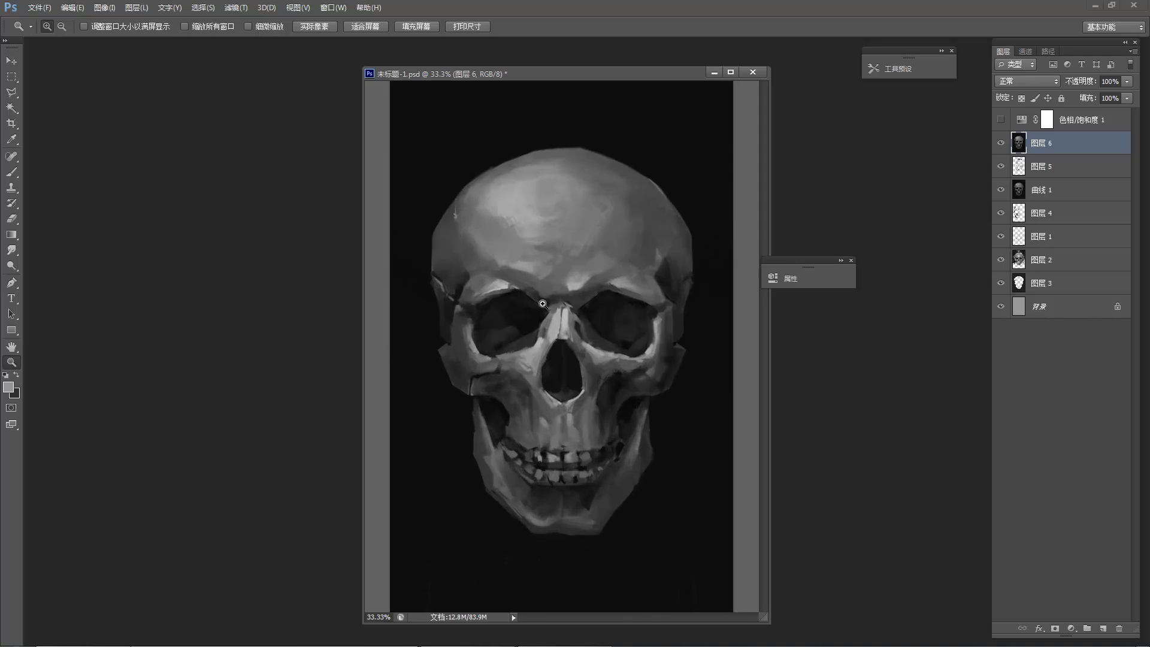
pyautogui.keyDown('ctrl'); pyautogui.click(544, 302); pyautogui.keyUp('ctrl')
pyautogui.keyDown('ctrl'); pyautogui.click(544, 302); pyautogui.keyUp('ctrl')
pyautogui.keyDown('alt'); pyautogui.click(595, 315); pyautogui.keyUp('alt')
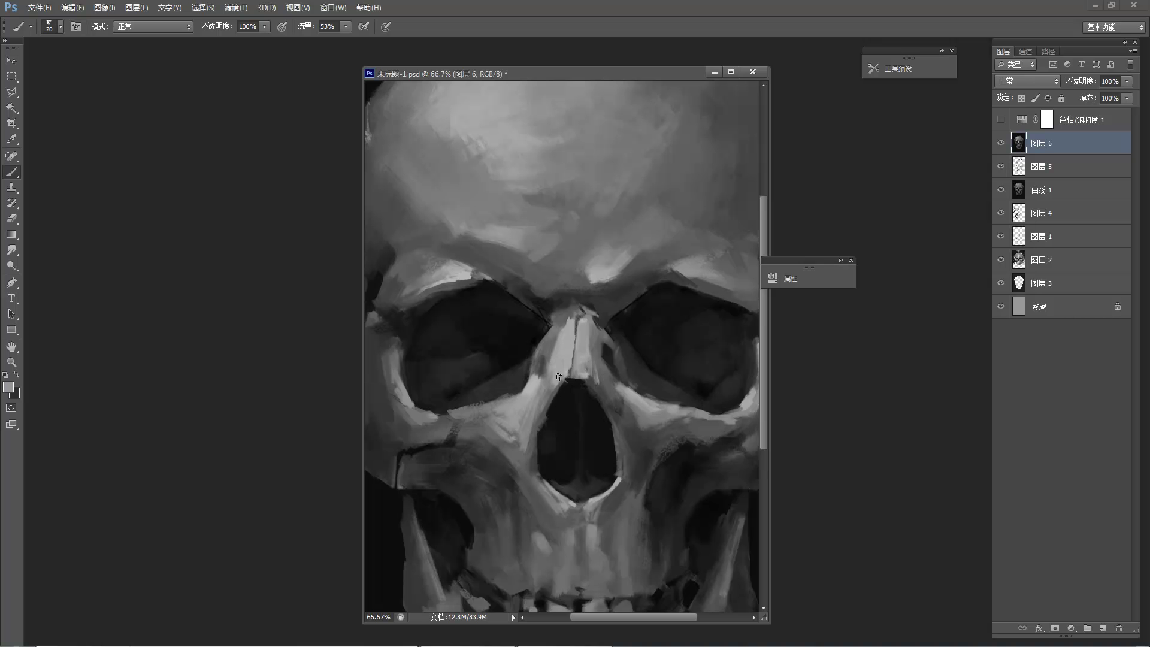
pyautogui.keyDown('alt'); pyautogui.click(600, 253); pyautogui.keyUp('alt')
pyautogui.keyDown('alt'); pyautogui.click(600, 253); pyautogui.keyUp('alt')
pyautogui.keyDown('alt'); pyautogui.click(601, 252); pyautogui.keyUp('alt')
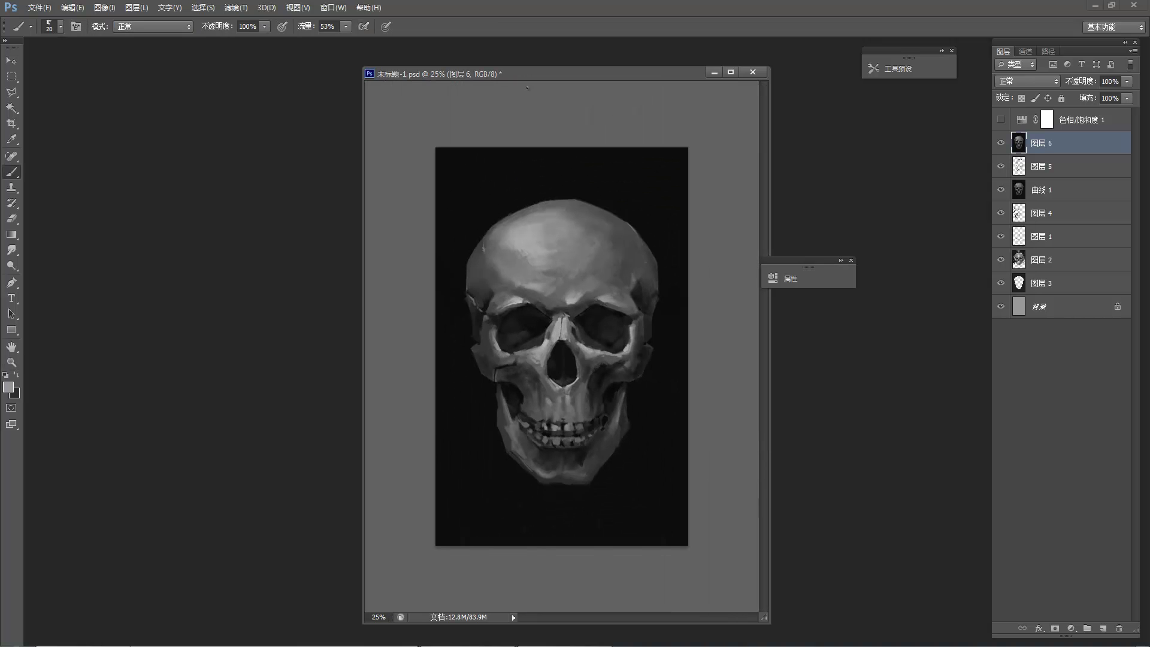
# Soften the top of the nasal bone where it meets the brow with a grey sampled from the bridge.
pyautogui.keyDown('ctrl'); pyautogui.click(541, 306); pyautogui.keyUp('ctrl')
pyautogui.keyDown('ctrl'); pyautogui.click(541, 306); pyautogui.keyUp('ctrl')
pyautogui.press('b')
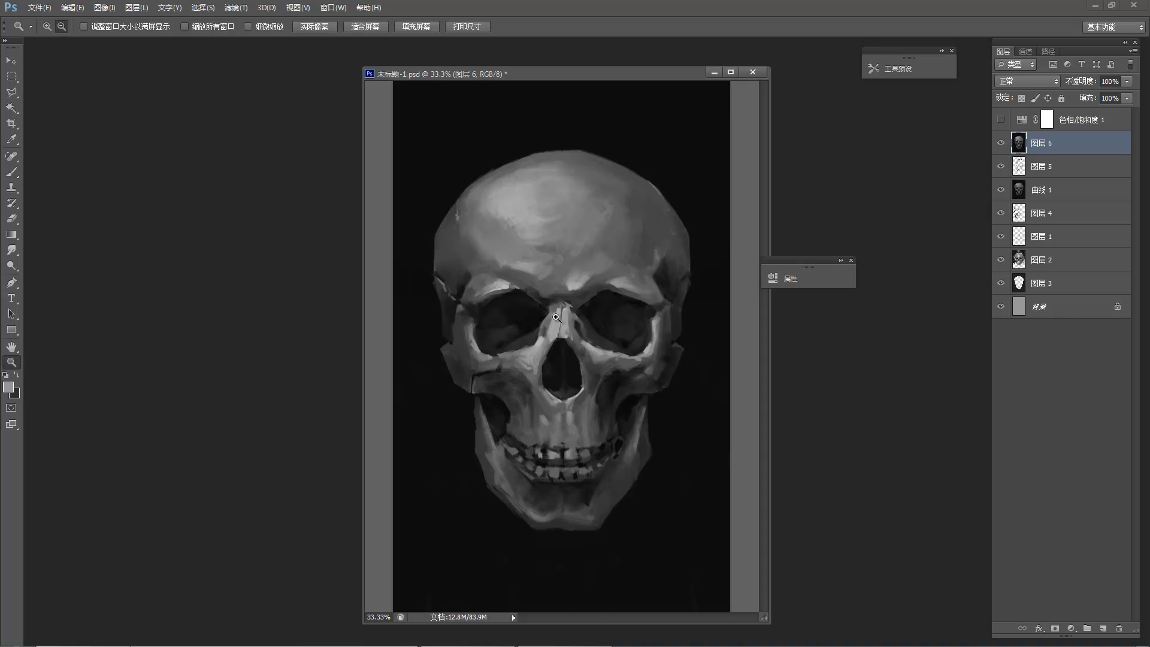
pyautogui.hotkey('ctrl', '+')
pyautogui.keyDown('alt'); pyautogui.click(560, 320); pyautogui.keyUp('alt')
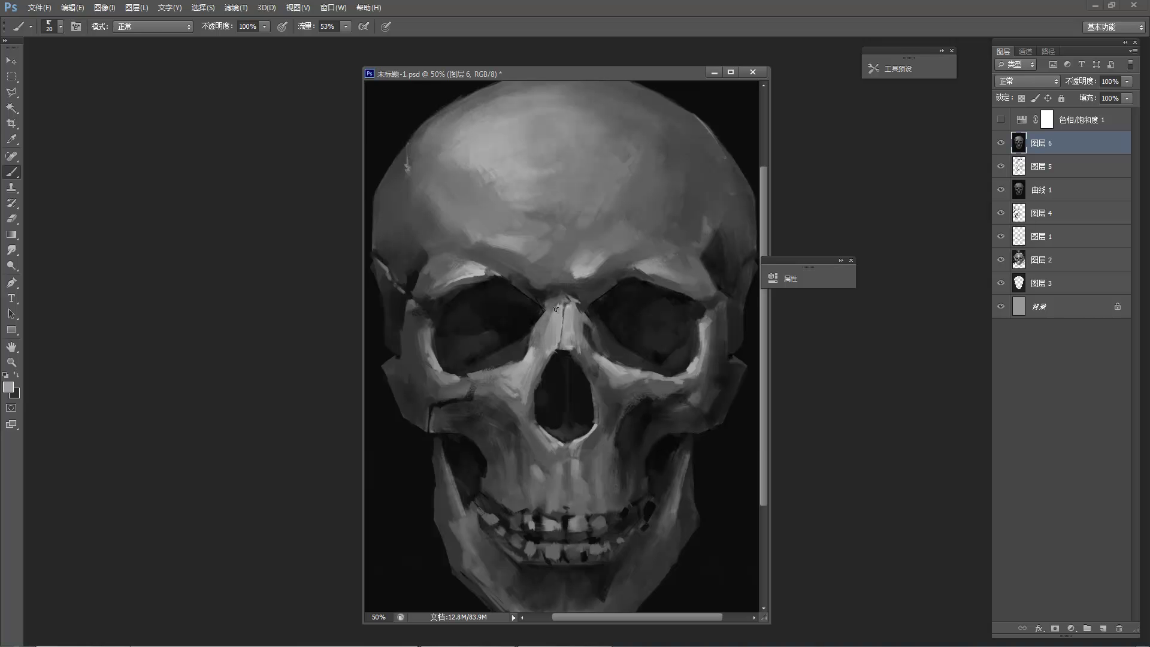
pyautogui.press('z')
pyautogui.keyDown('alt'); pyautogui.click(566, 249); pyautogui.keyUp('alt')
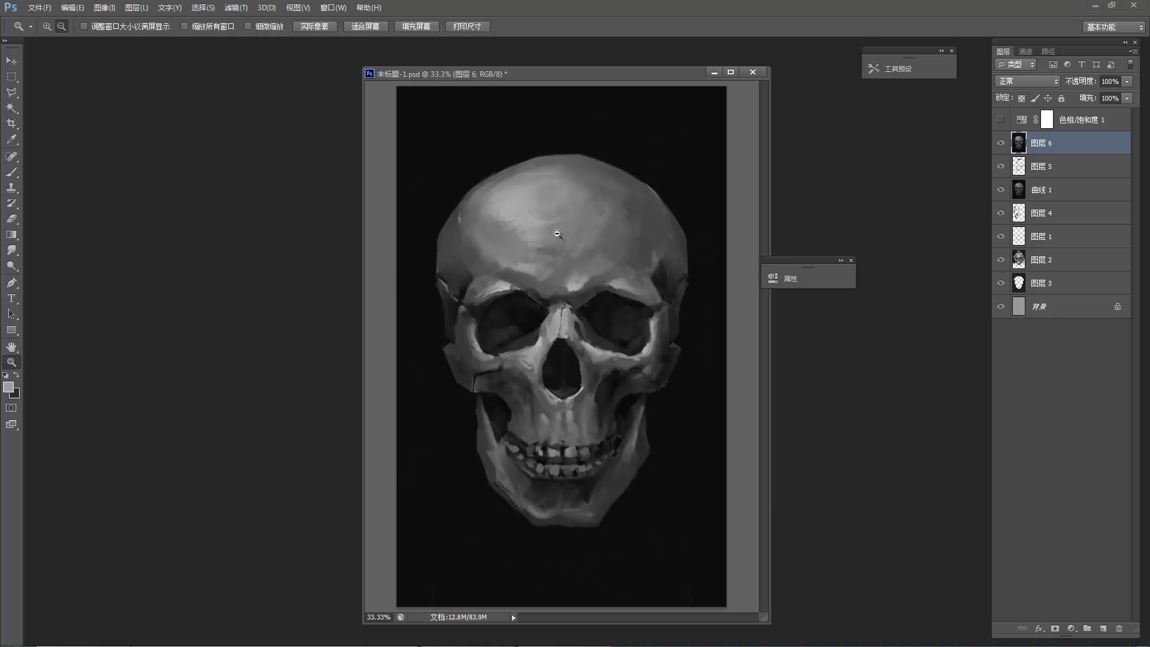
pyautogui.keyDown('alt'); pyautogui.click(557, 233); pyautogui.keyUp('alt')
pyautogui.keyDown('alt'); pyautogui.click(557, 231); pyautogui.keyUp('alt')
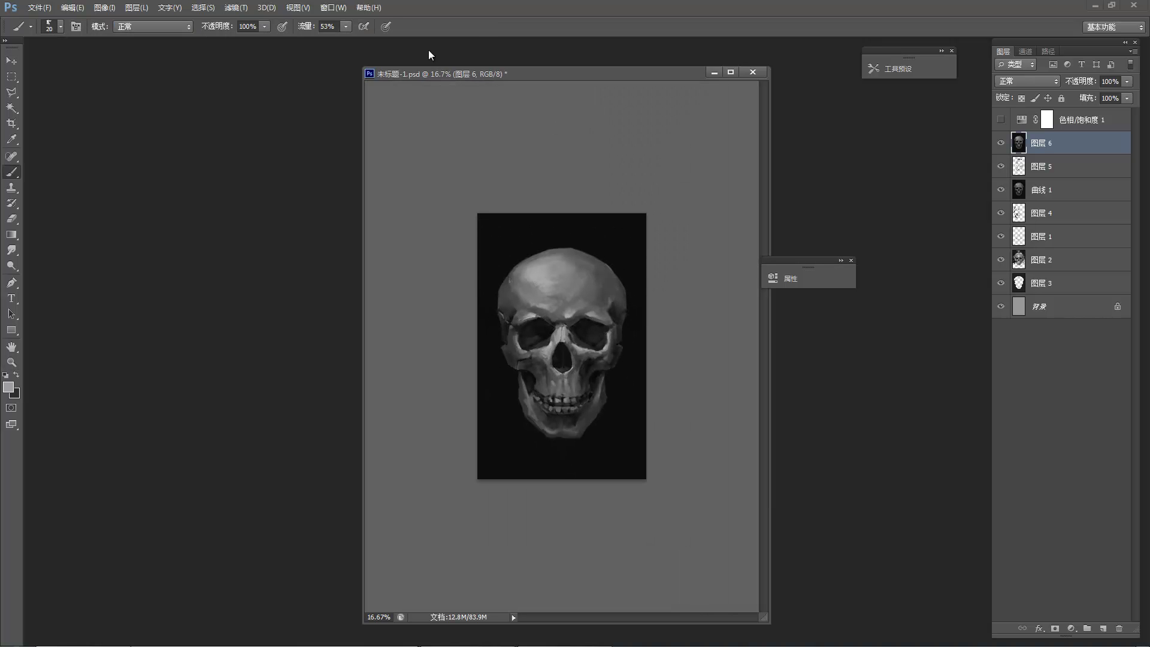
# Touch up the nose bridge and the outer rim of the left-hand eye socket with sampled greys.
pyautogui.press('z')
pyautogui.click(598, 336)
pyautogui.click(537, 313)
pyautogui.click(535, 305)
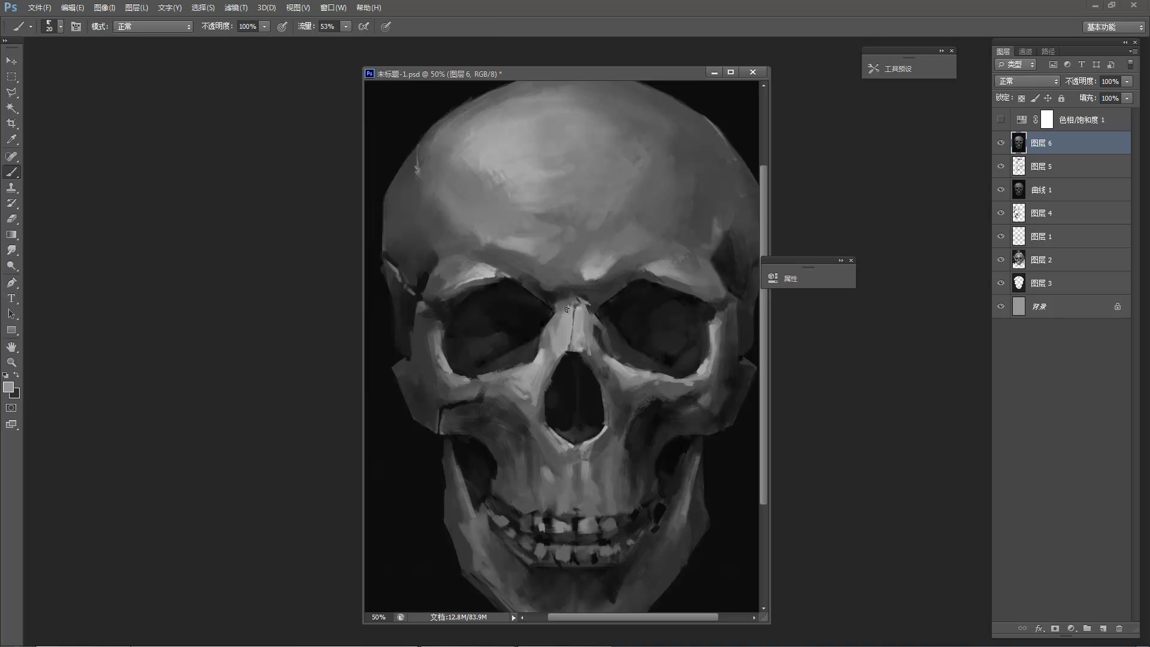
pyautogui.keyDown('alt'); pyautogui.click(434, 326); pyautogui.keyUp('alt')
pyautogui.keyDown('alt'); pyautogui.click(452, 170); pyautogui.keyUp('alt')
pyautogui.keyDown('alt'); pyautogui.click(453, 171); pyautogui.keyUp('alt')
pyautogui.keyDown('alt'); pyautogui.click(453, 170); pyautogui.keyUp('alt')
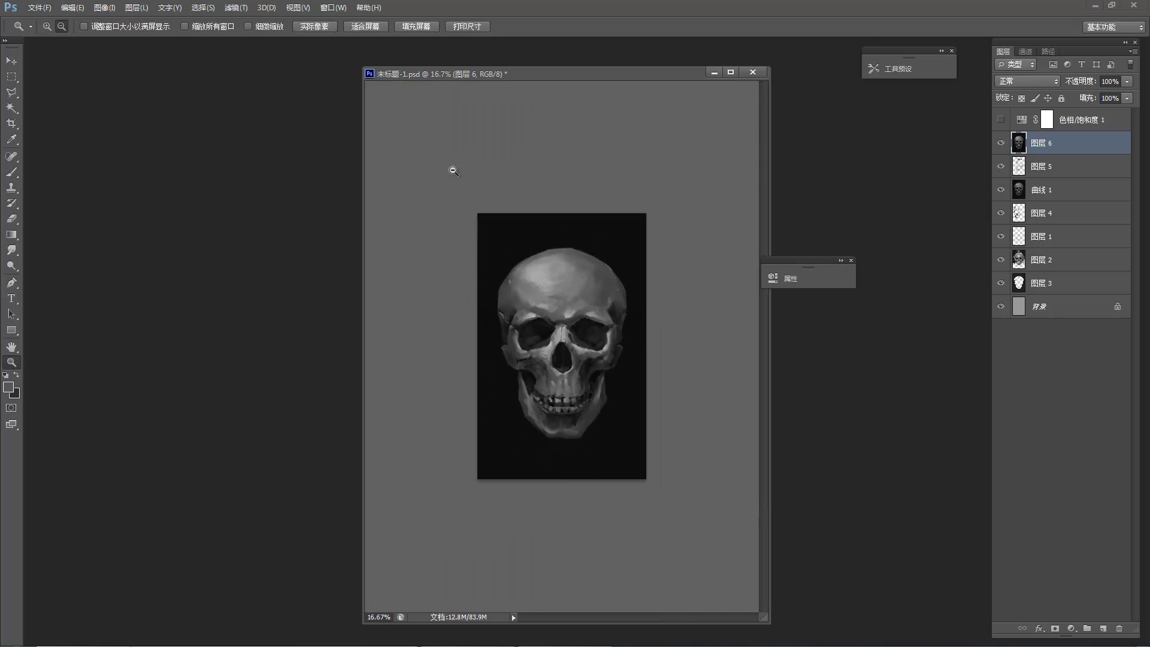
# Blend the upper outer corner of the left-hand eye socket rim with a sampled dark grey.
pyautogui.keyDown('alt'); pyautogui.click(469, 301); pyautogui.keyUp('alt')
pyautogui.keyDown('ctrl'); pyautogui.click(589, 359); pyautogui.keyUp('ctrl')
pyautogui.click(514, 274)
pyautogui.press('b')
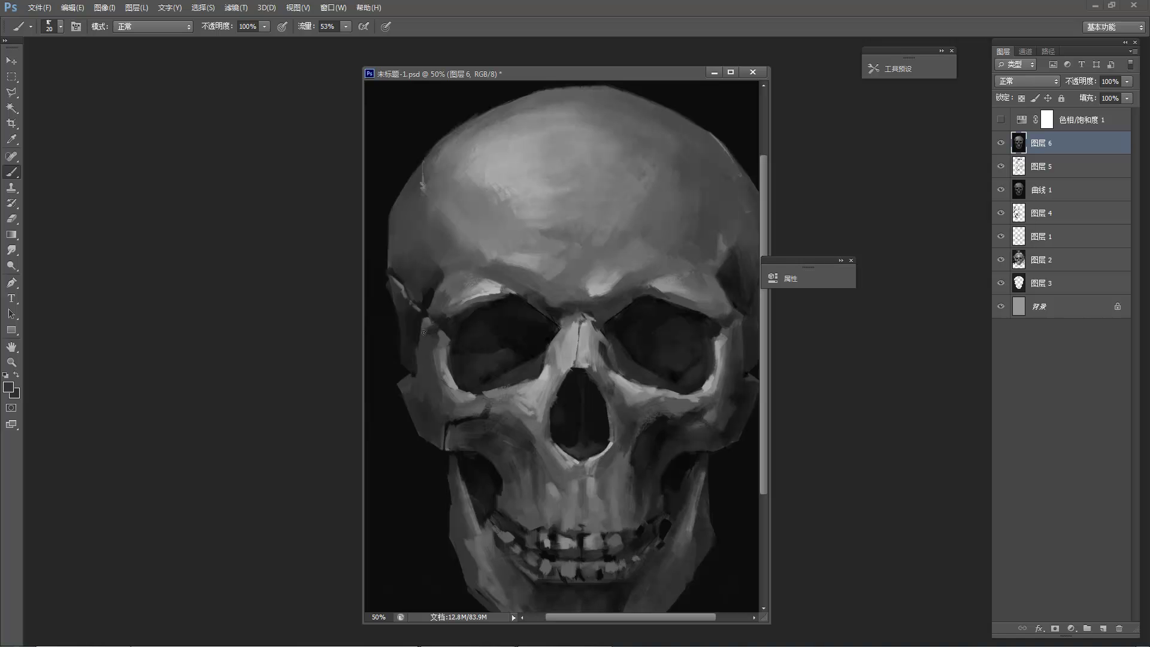
pyautogui.keyDown('alt'); pyautogui.click(441, 333); pyautogui.keyUp('alt')
pyautogui.keyDown('alt'); pyautogui.click(483, 240); pyautogui.keyUp('alt')
pyautogui.keyDown('alt'); pyautogui.click(487, 233); pyautogui.keyUp('alt')
pyautogui.keyDown('alt'); pyautogui.click(486, 234); pyautogui.keyUp('alt')
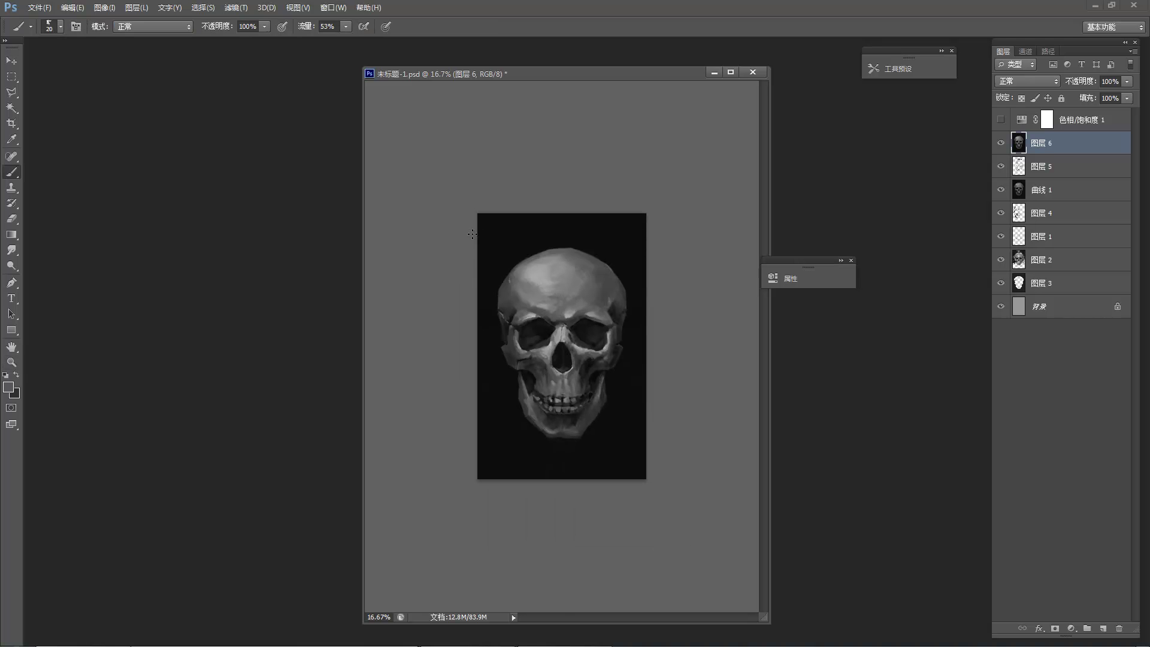
# Paint vertical grey strokes on the upper jaw between the nasal opening and the right-hand upper teeth.
pyautogui.press('z')
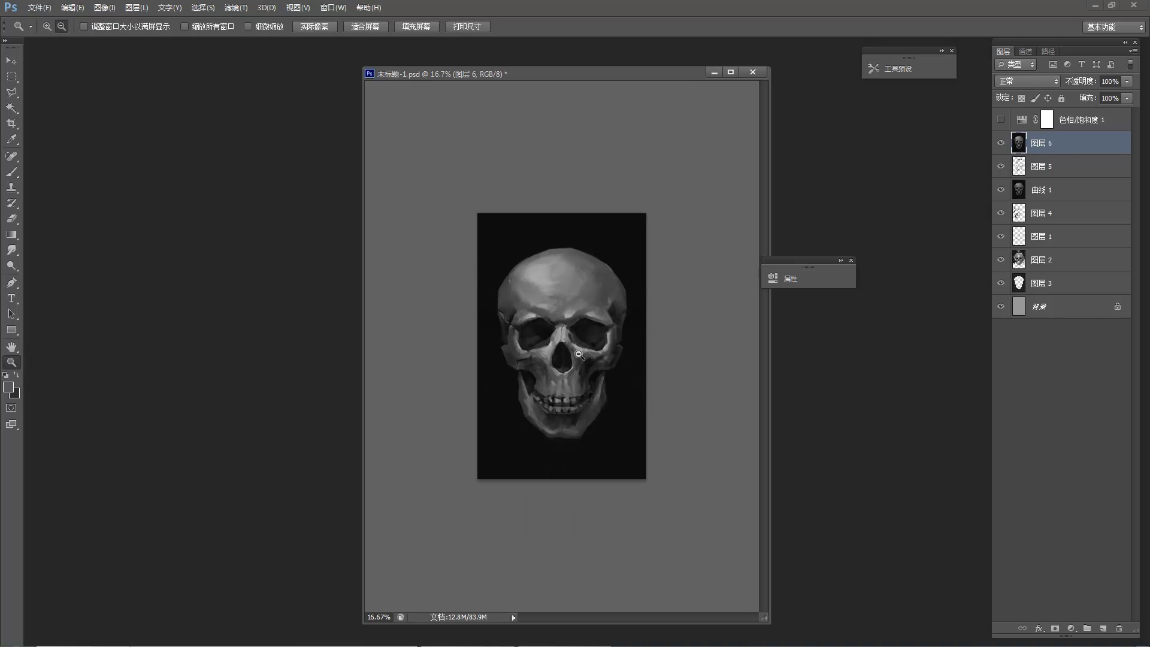
pyautogui.click(584, 361)
pyautogui.click(584, 362)
pyautogui.click(554, 367)
pyautogui.press('b')
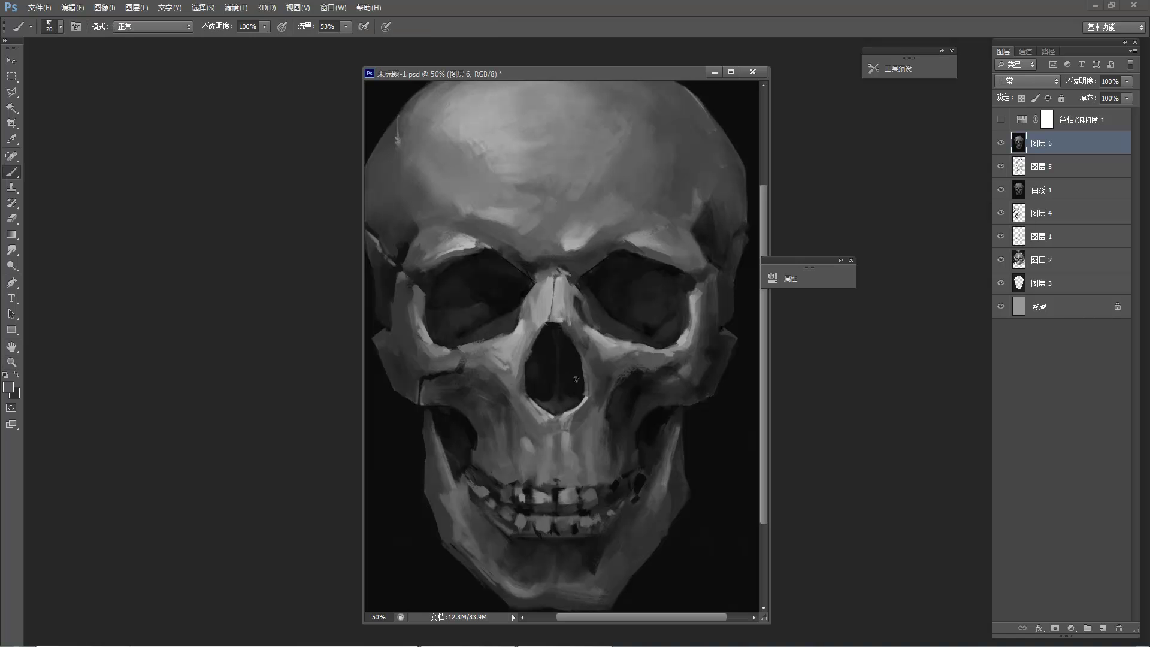
pyautogui.keyDown('alt'); pyautogui.click(530, 439); pyautogui.keyUp('alt')
pyautogui.moveTo(591, 425); pyautogui.dragTo(590, 470)
pyautogui.keyDown('alt'); pyautogui.click(681, 357); pyautogui.keyUp('alt')
pyautogui.keyDown('alt'); pyautogui.click(681, 357); pyautogui.keyUp('alt')
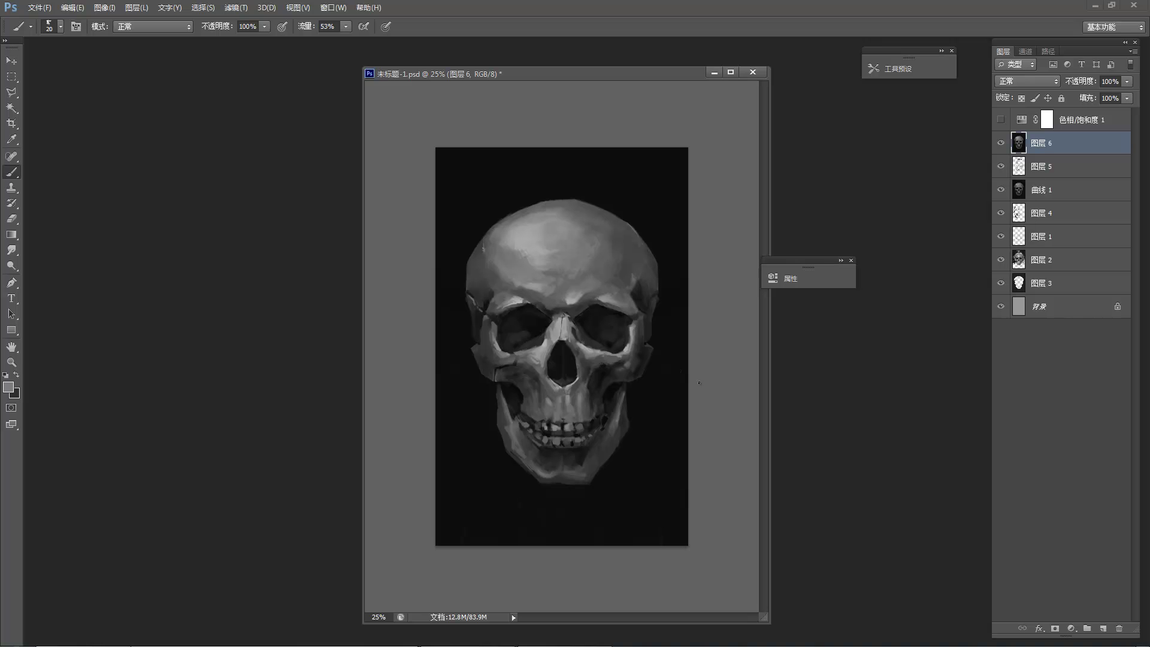
# Blend the left-hand branch of the lower jaw beside the teeth with greys sampled from the surrounding bone.
pyautogui.keyDown('ctrl'); pyautogui.click(628, 442); pyautogui.keyUp('ctrl')
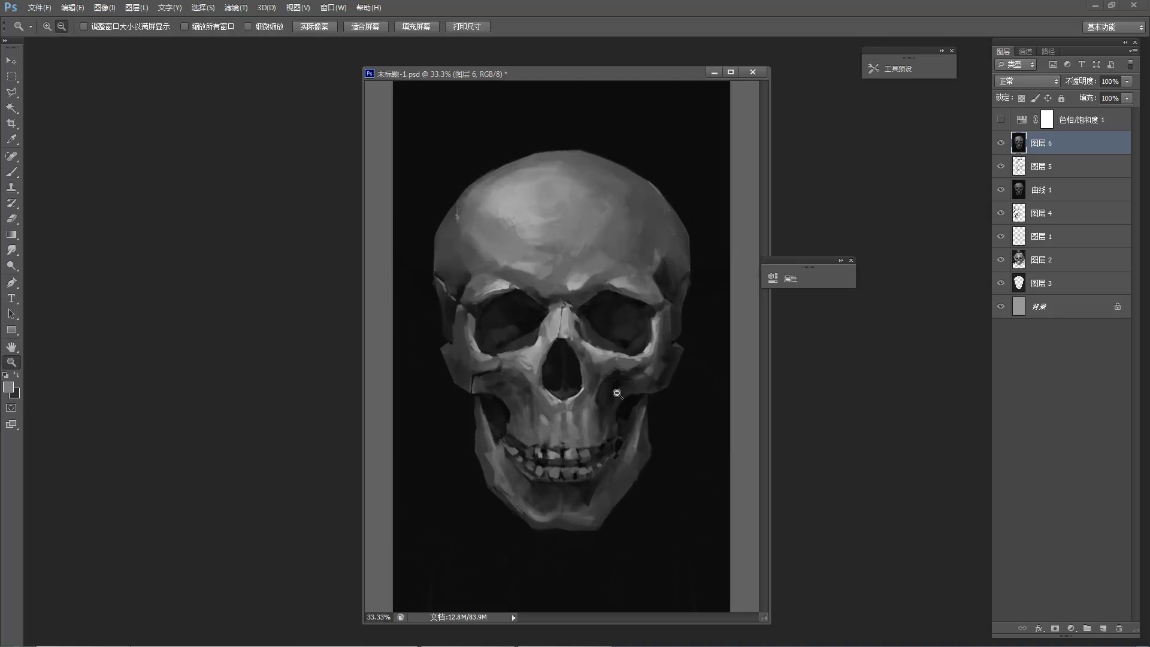
pyautogui.press('b')
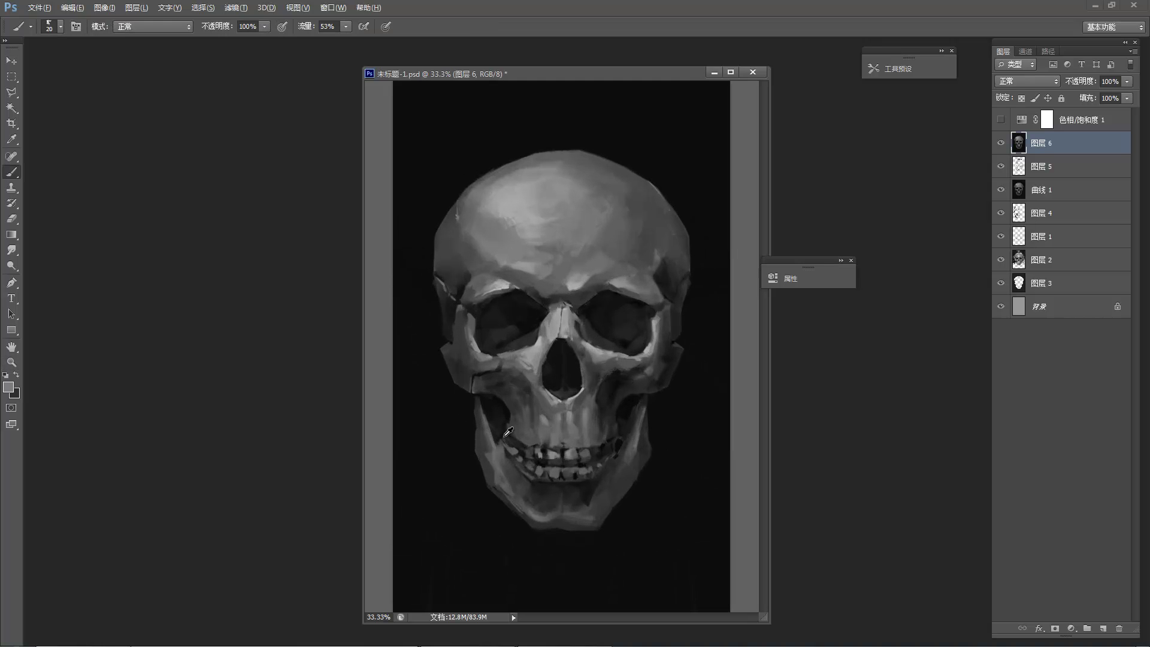
pyautogui.keyDown('alt'); pyautogui.click(498, 442); pyautogui.keyUp('alt')
pyautogui.keyDown('alt'); pyautogui.click(496, 426); pyautogui.keyUp('alt')
pyautogui.keyDown('alt'); pyautogui.click(492, 431); pyautogui.keyUp('alt')
pyautogui.keyDown('alt'); pyautogui.click(500, 450); pyautogui.keyUp('alt')
pyautogui.keyDown('alt'); pyautogui.click(677, 369); pyautogui.keyUp('alt')
pyautogui.keyDown('alt'); pyautogui.click(677, 370); pyautogui.keyUp('alt')
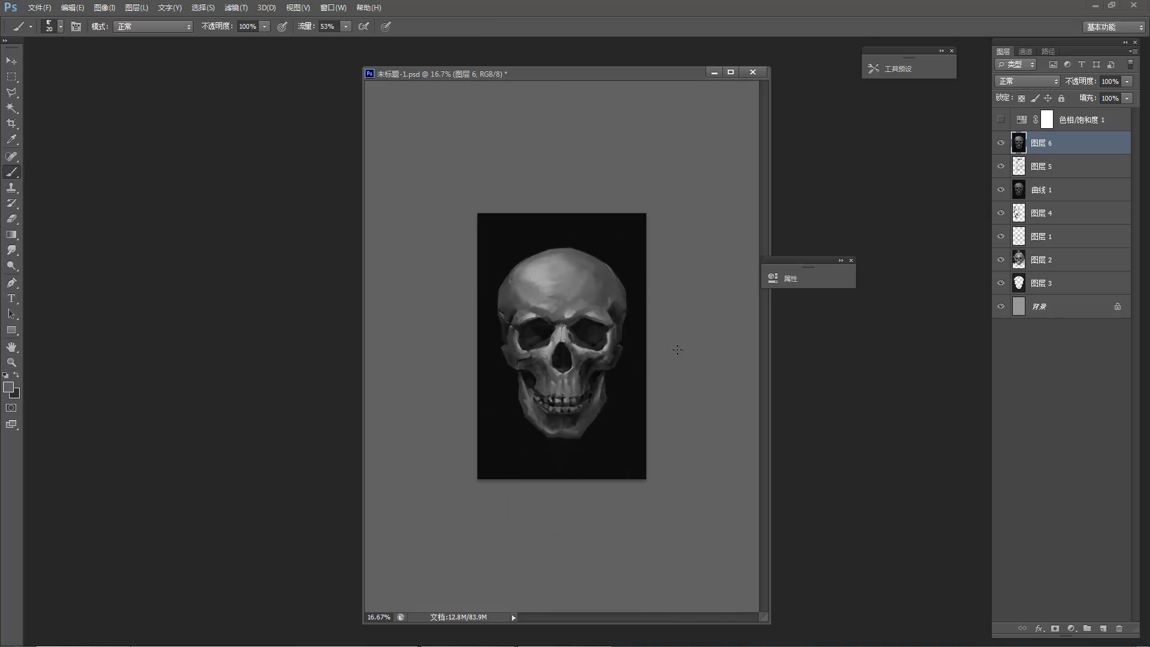